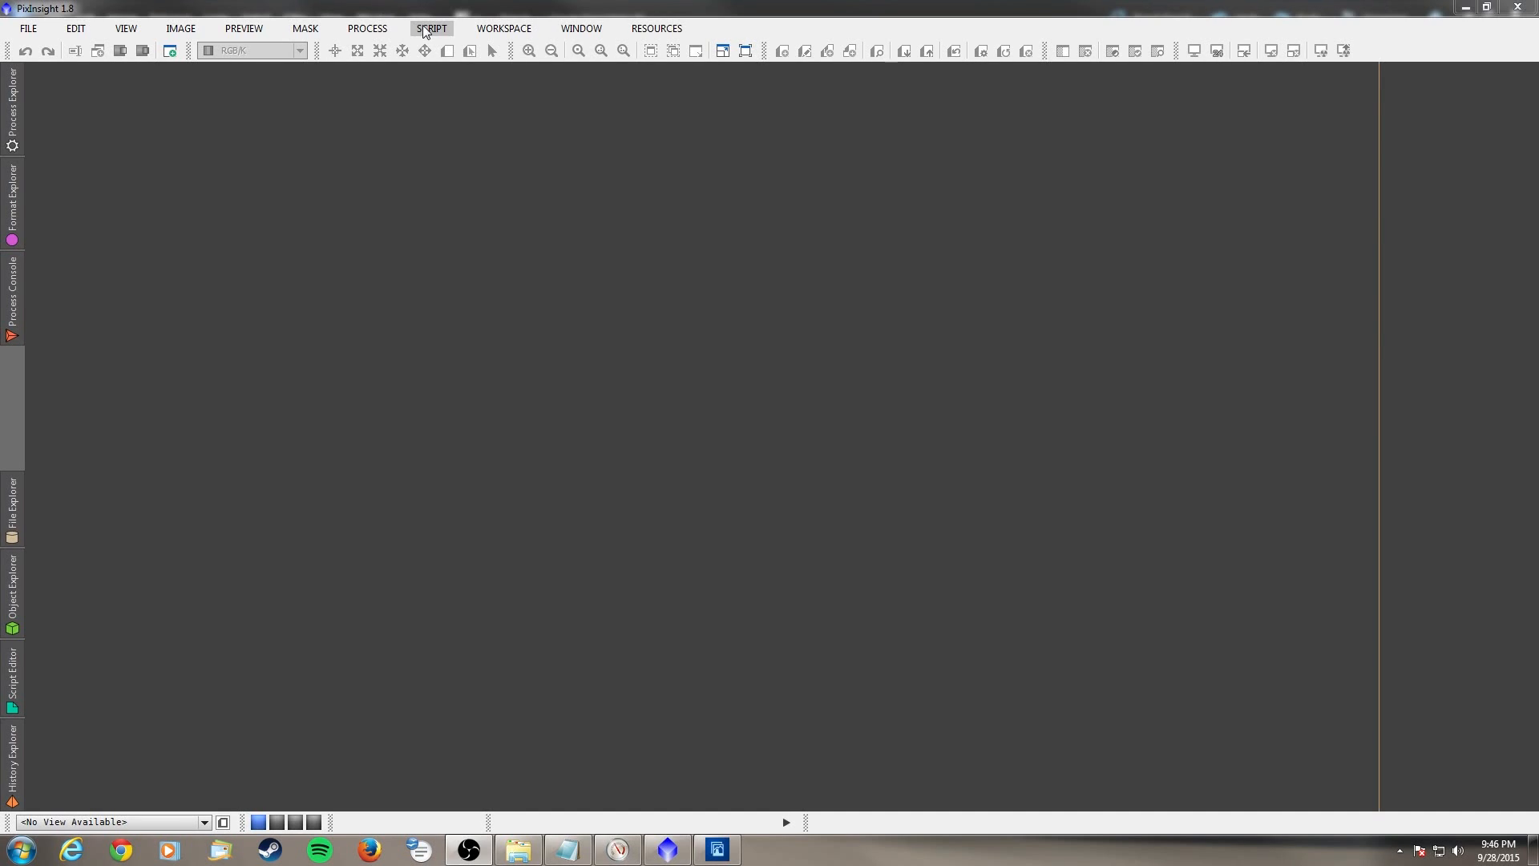
- Launch the BatchPreprocessing script
mouse_move(374, 30)
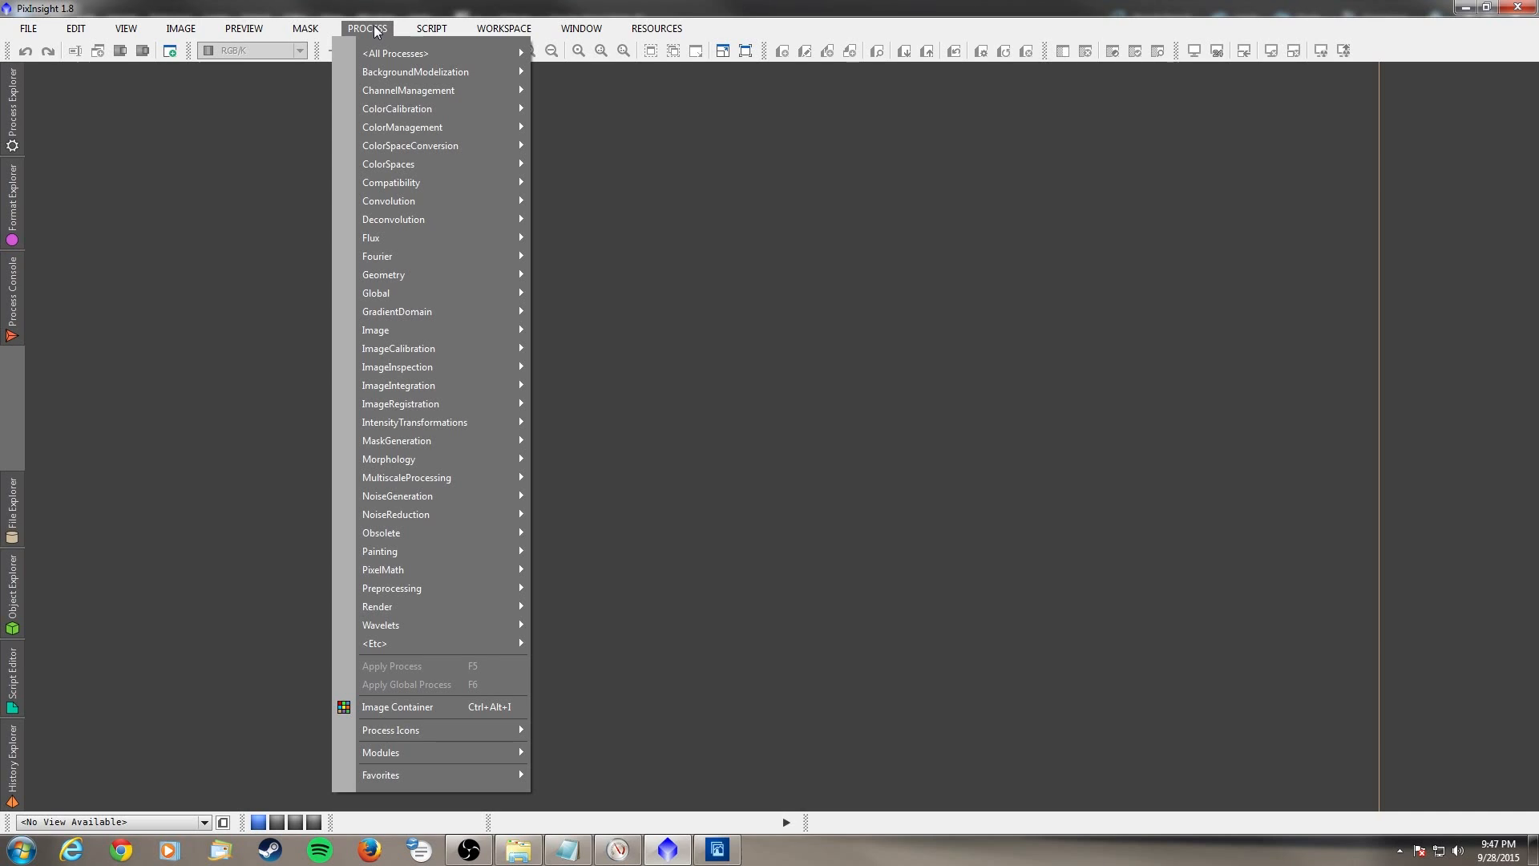
mouse_move(421, 33)
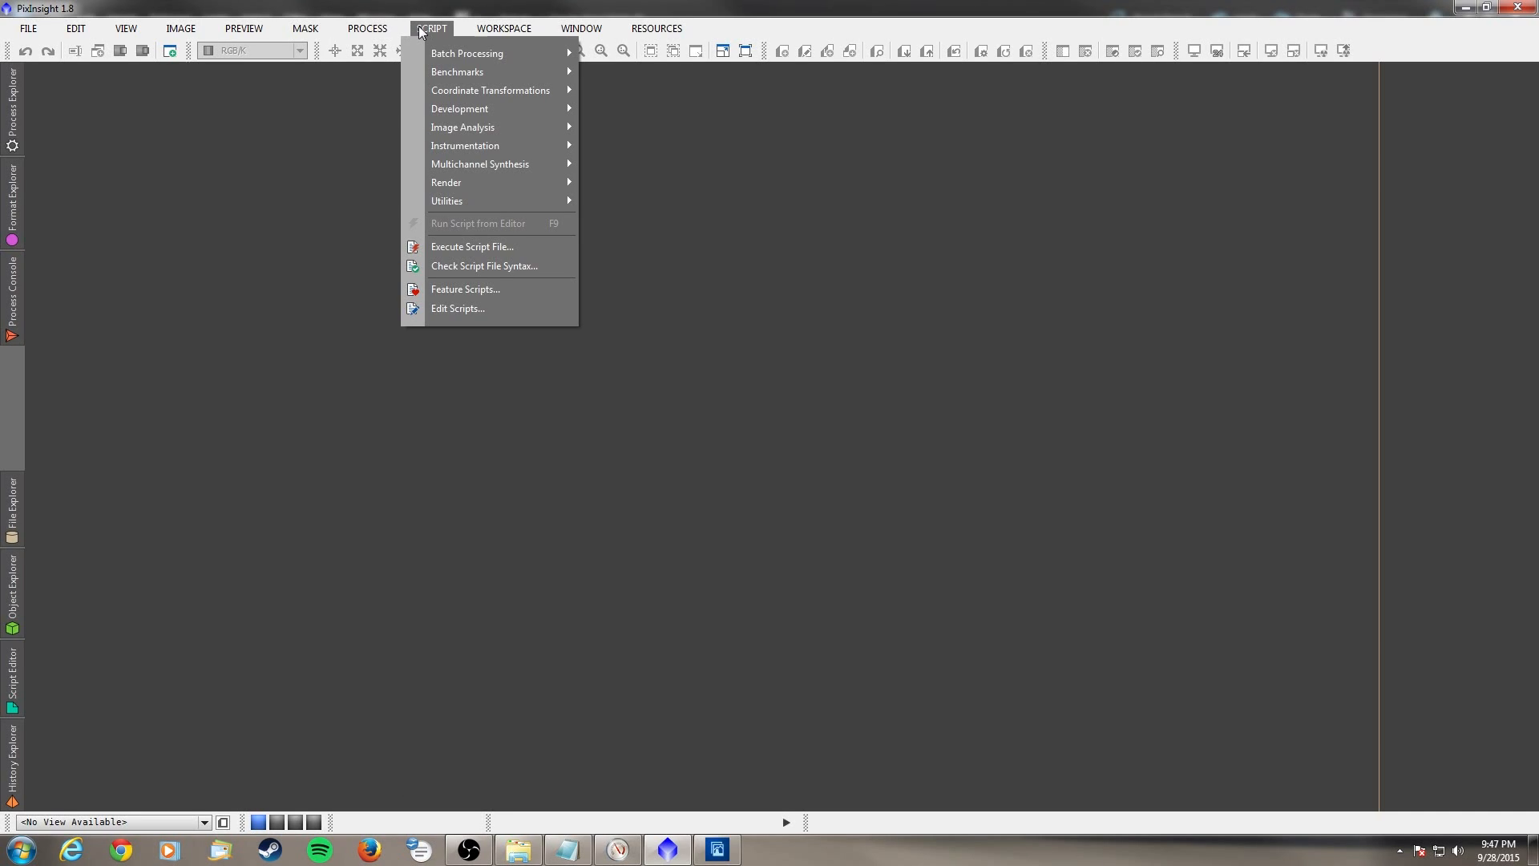
mouse_move(523, 58)
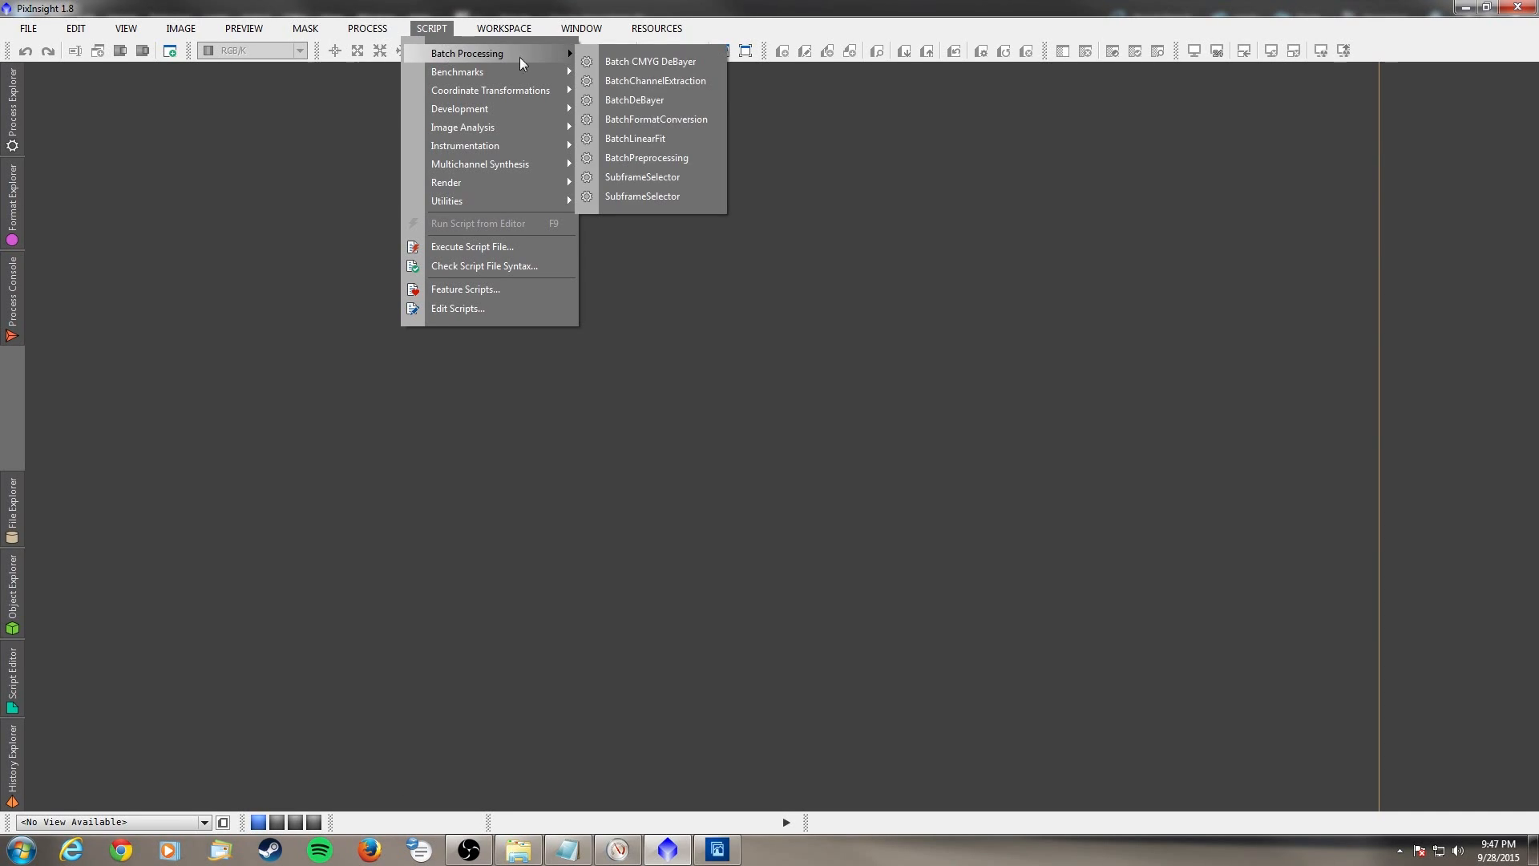
left_click(655, 157)
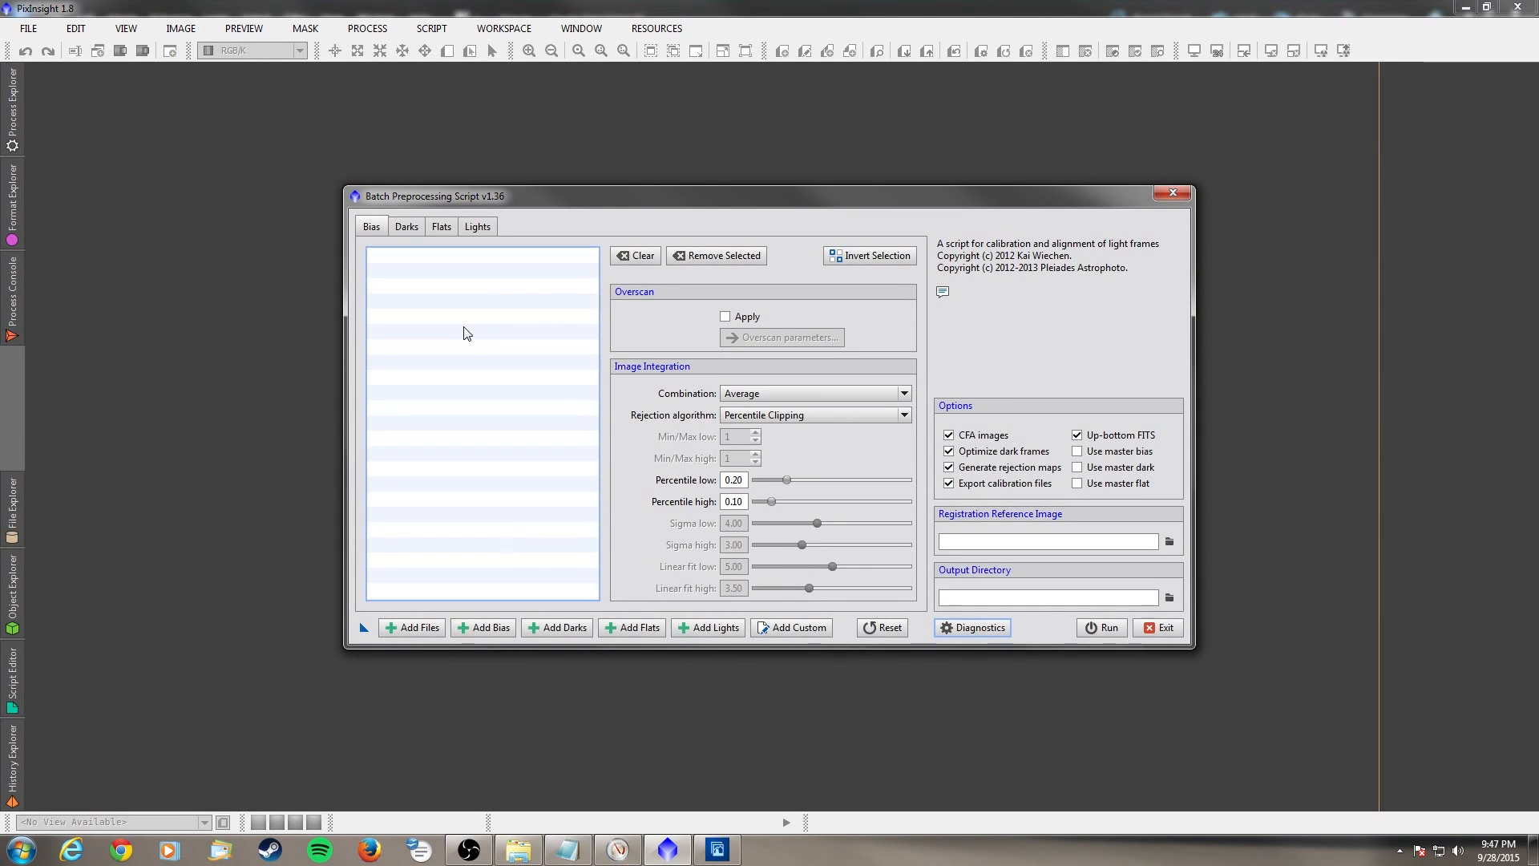
- Add the bias frames IMG_3952 through IMG_3958 from the bias folder of M13 M31 M33 9-19-2015
left_click(463, 628)
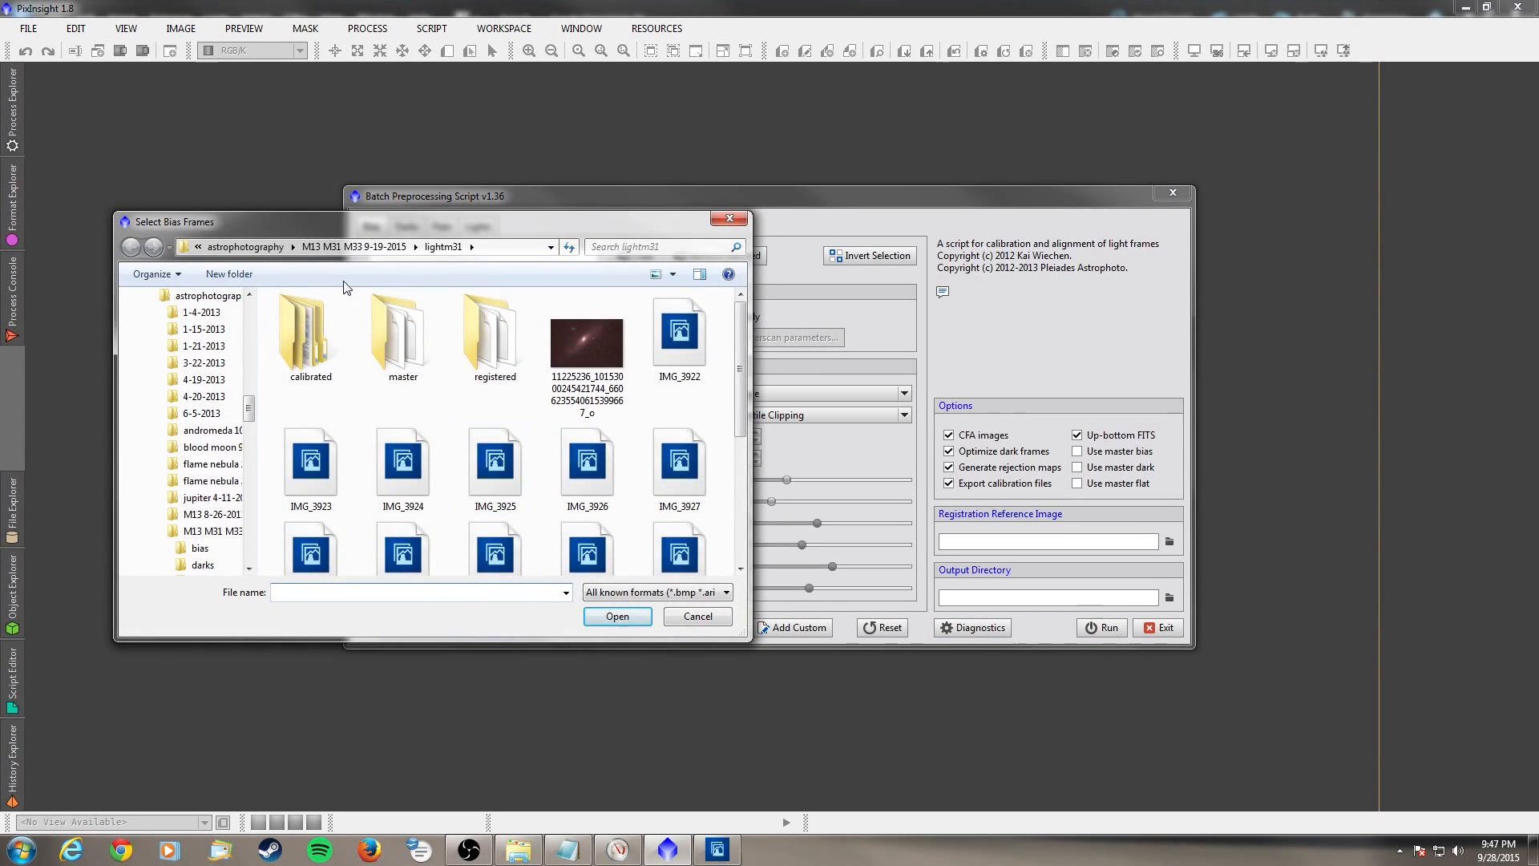
left_click(336, 246)
left_click(294, 321)
double_click(294, 320)
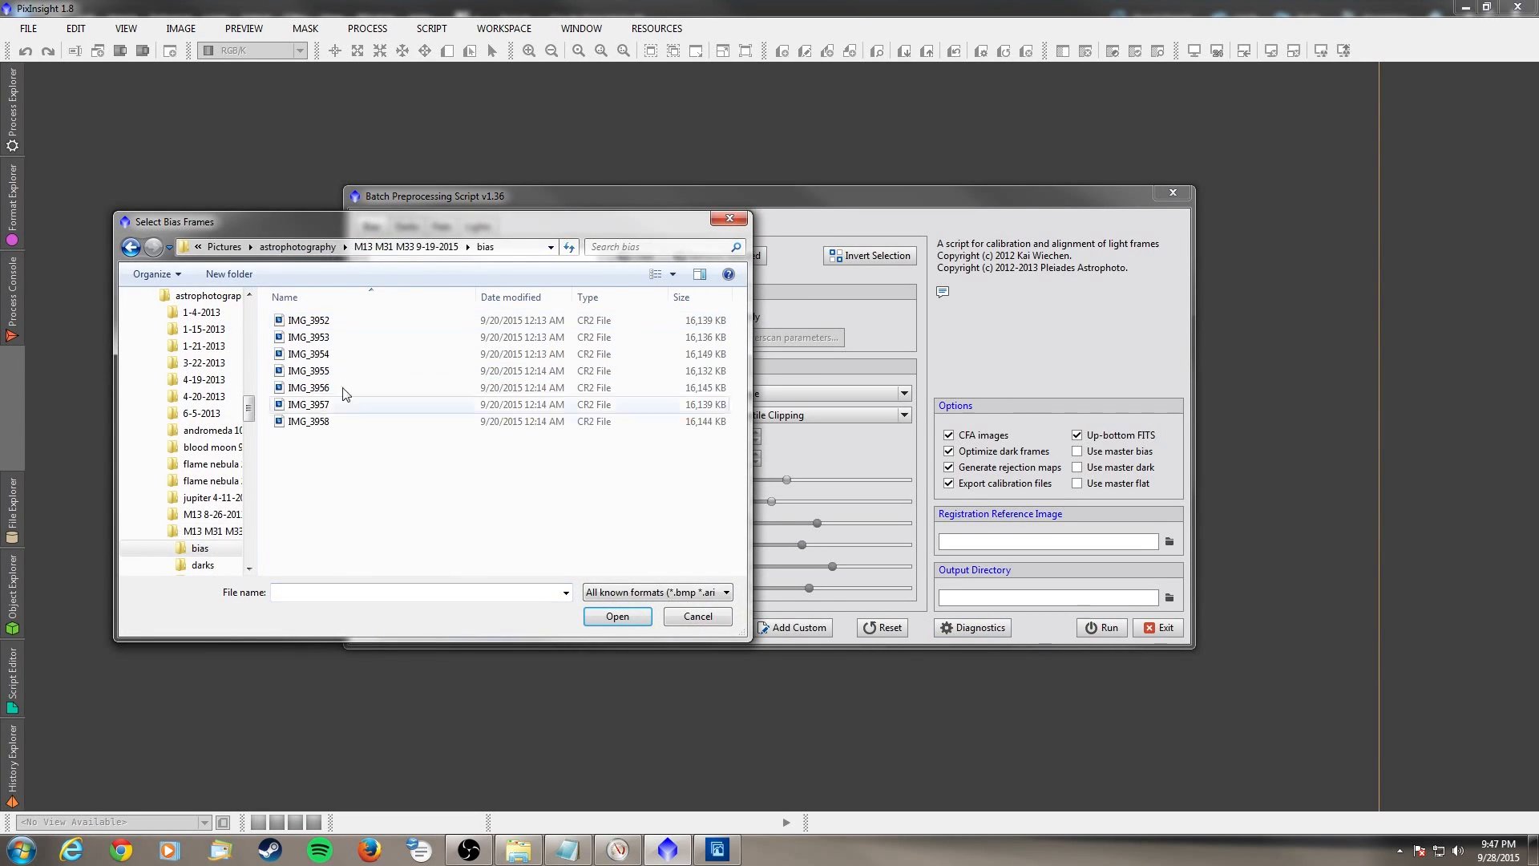
left_click_drag(433, 469, 327, 313)
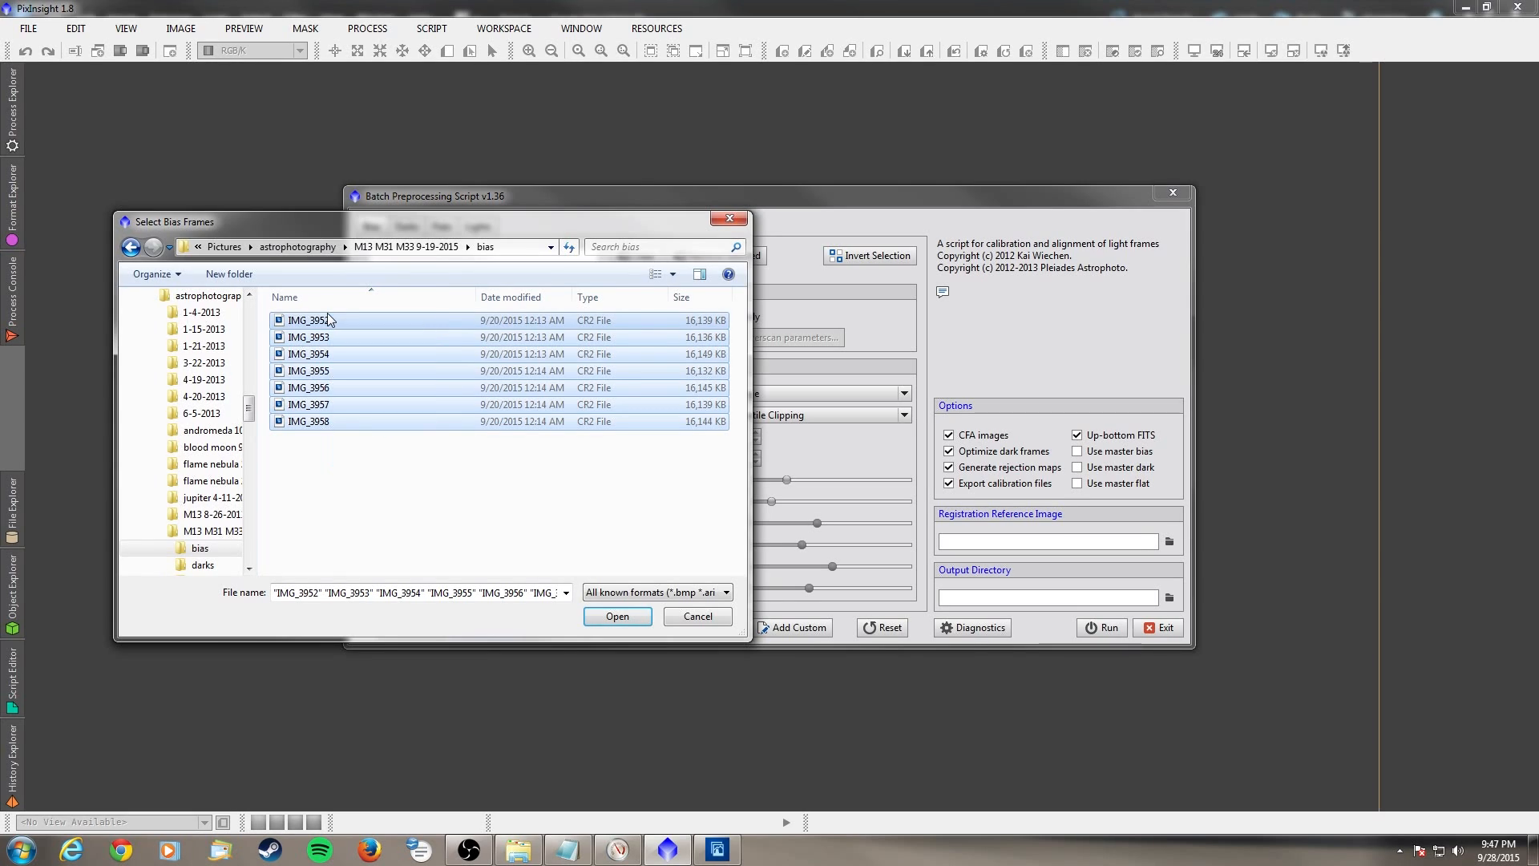
left_click(402, 247)
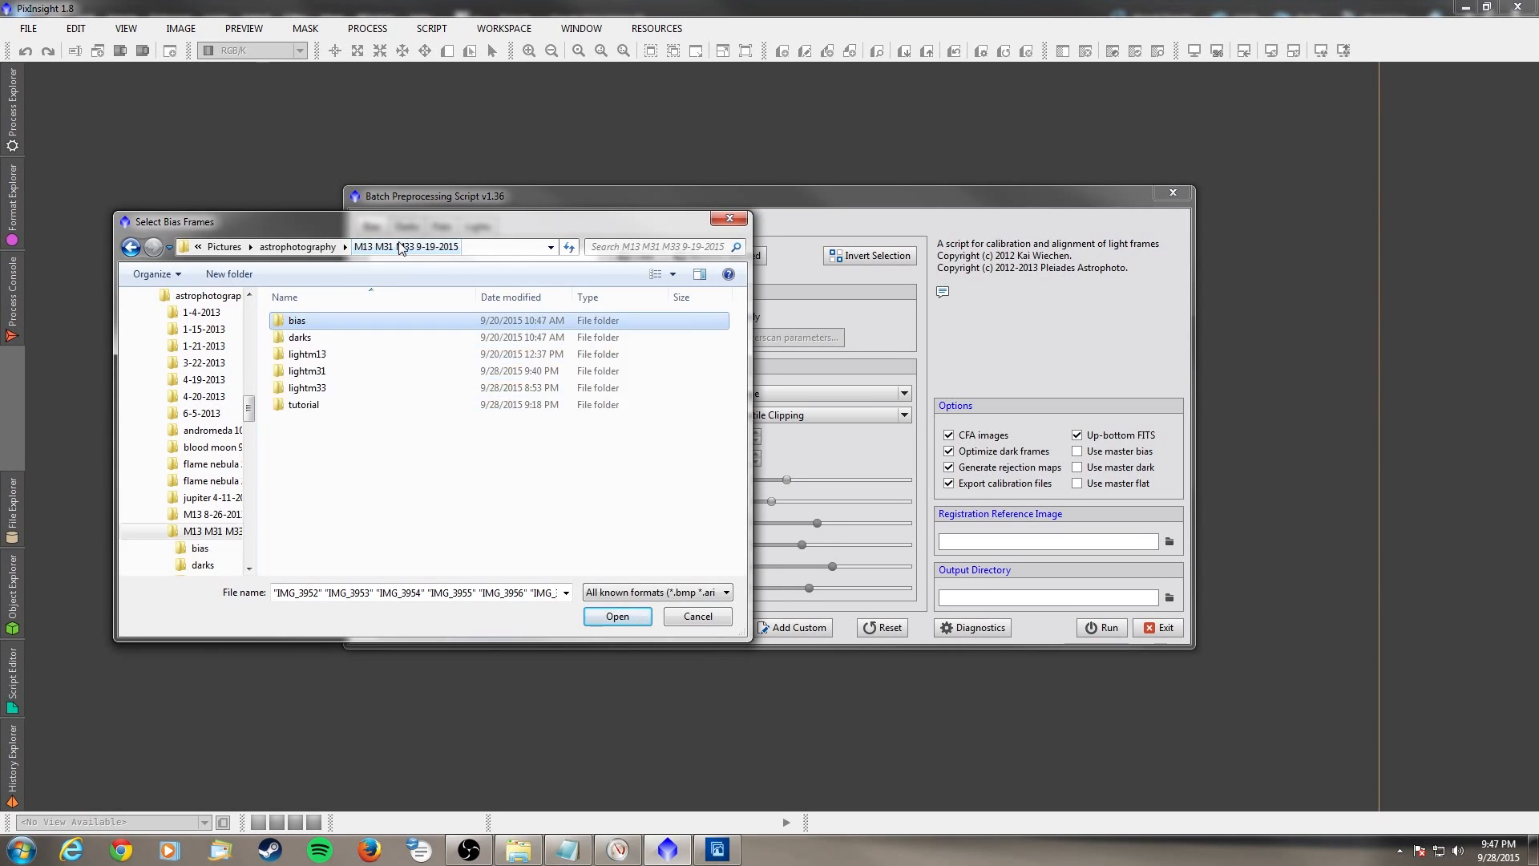
left_click(325, 353)
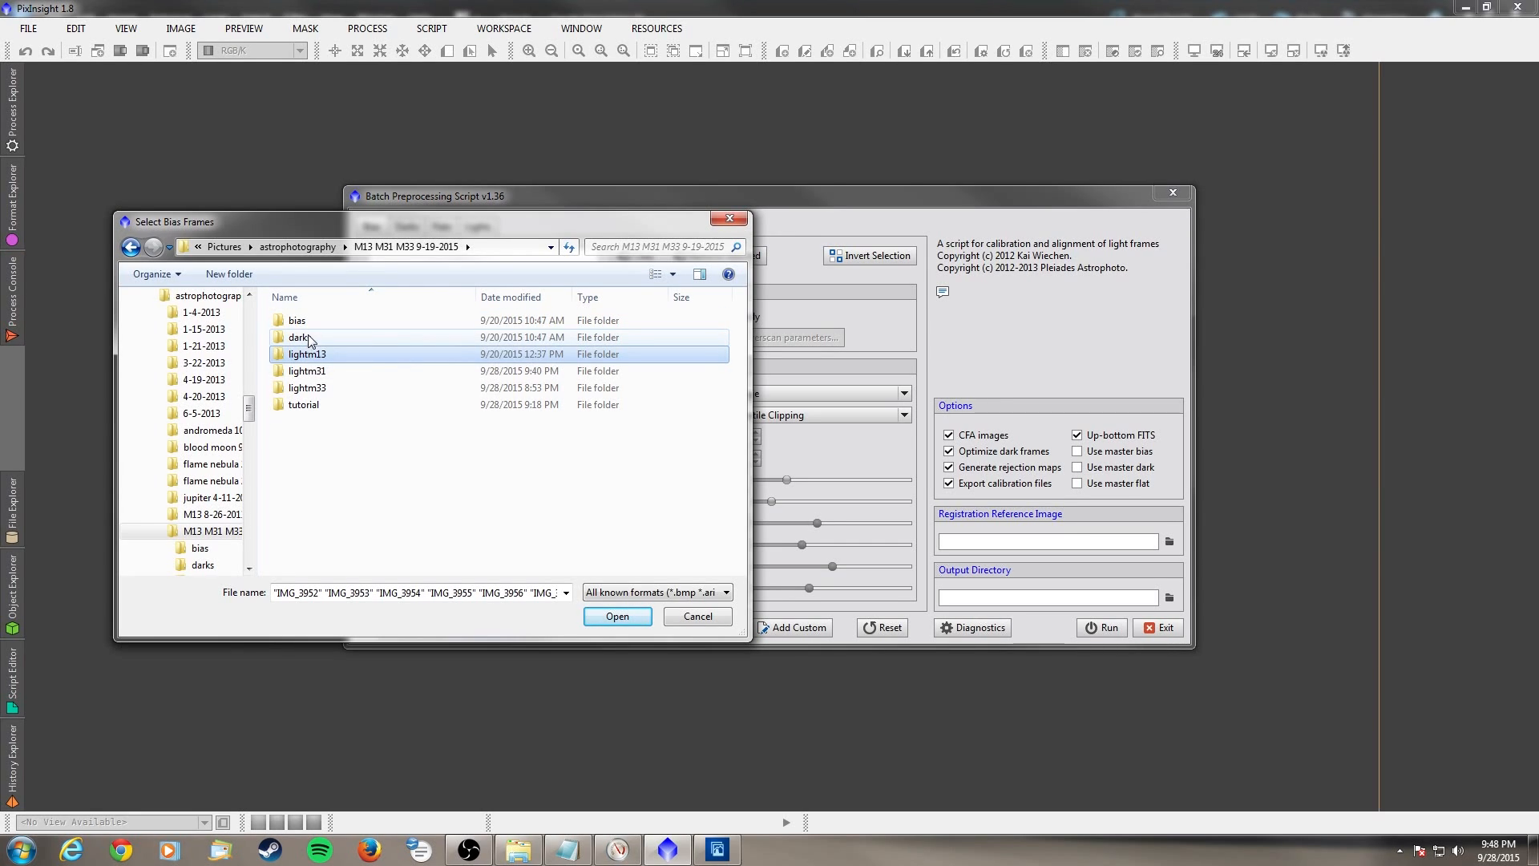
left_click(311, 326)
double_click(297, 320)
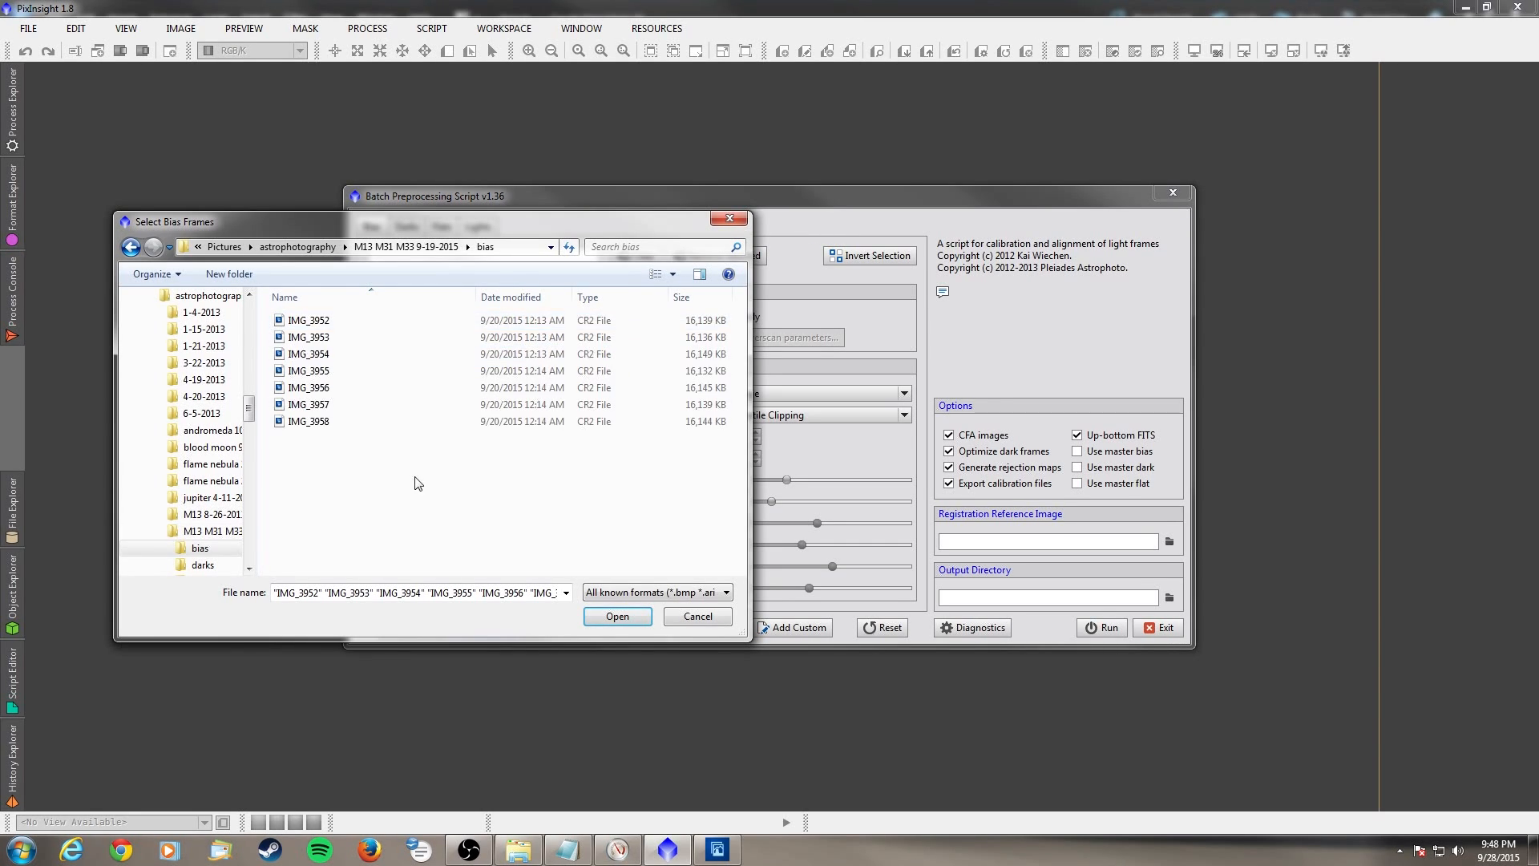
left_click_drag(414, 481, 325, 311)
left_click(617, 616)
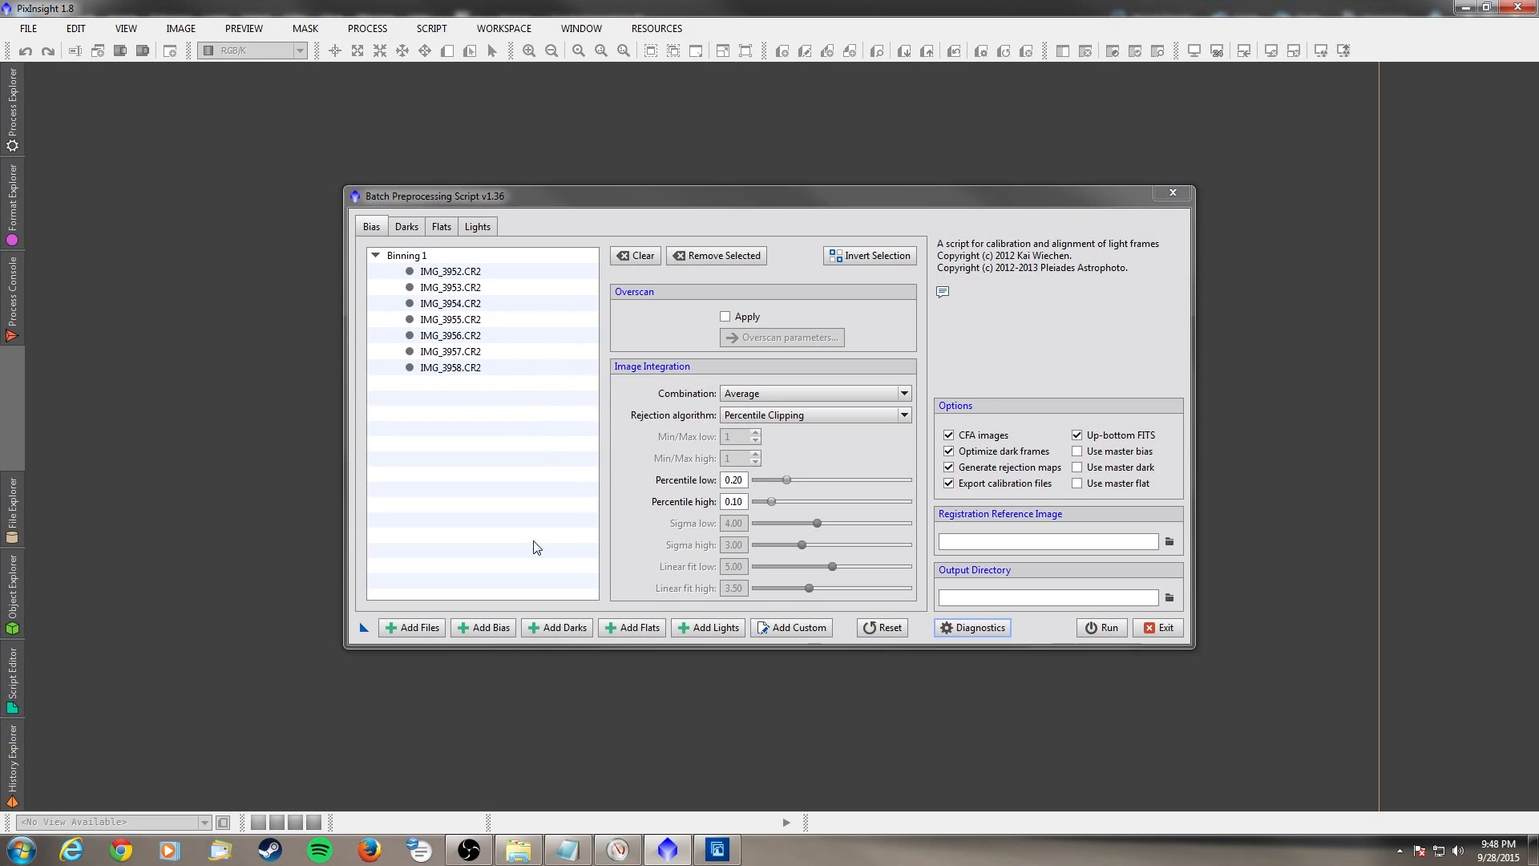
- Add the dark frames IMG_3947 through IMG_3951 from the darks folder of M13 M31 M33 9-19-2015
left_click(557, 627)
left_click(301, 247)
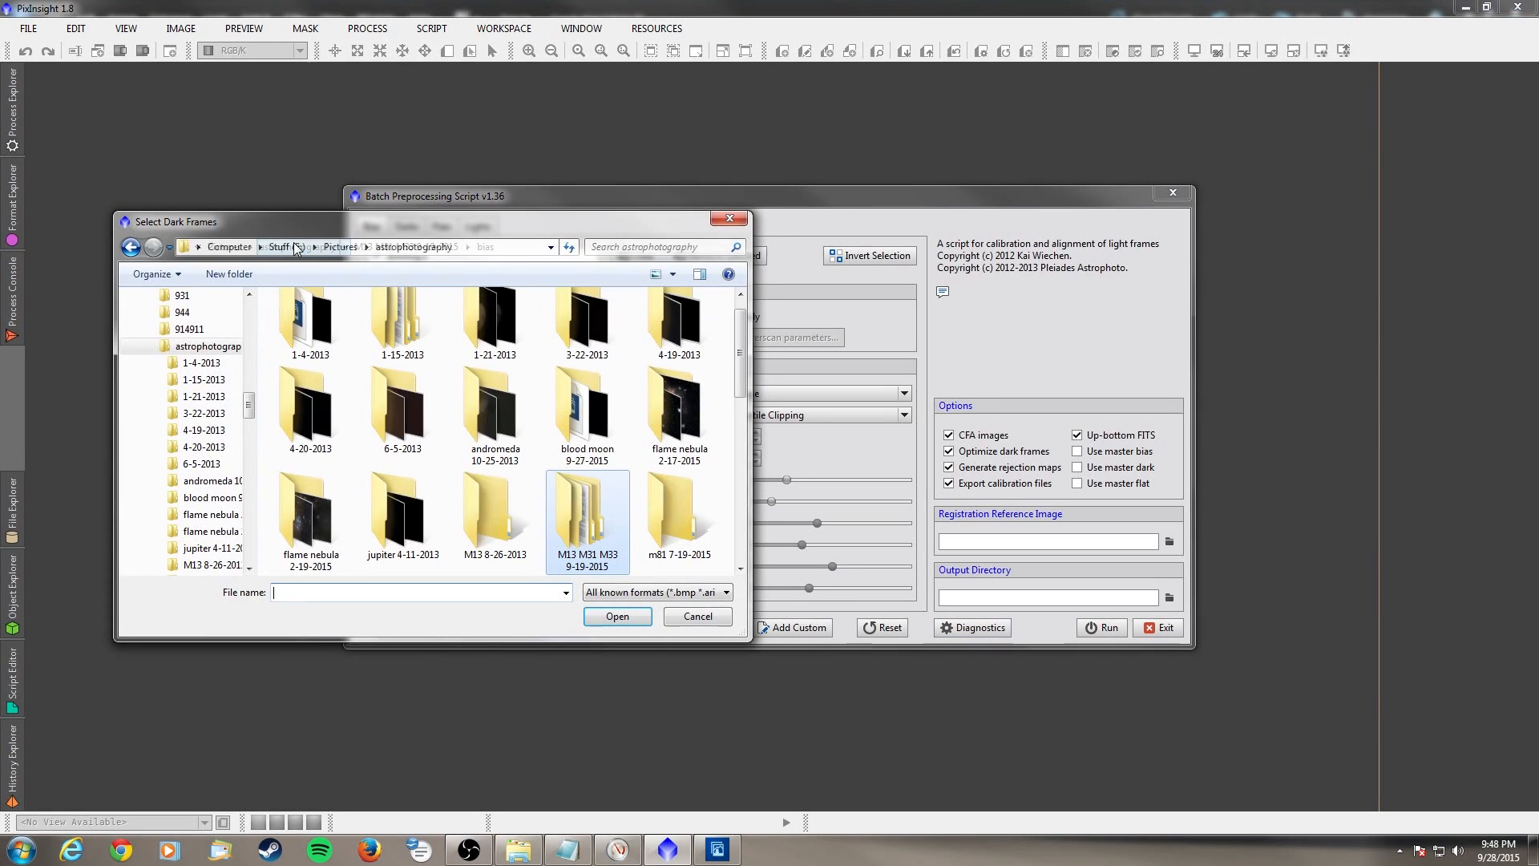
double_click(587, 520)
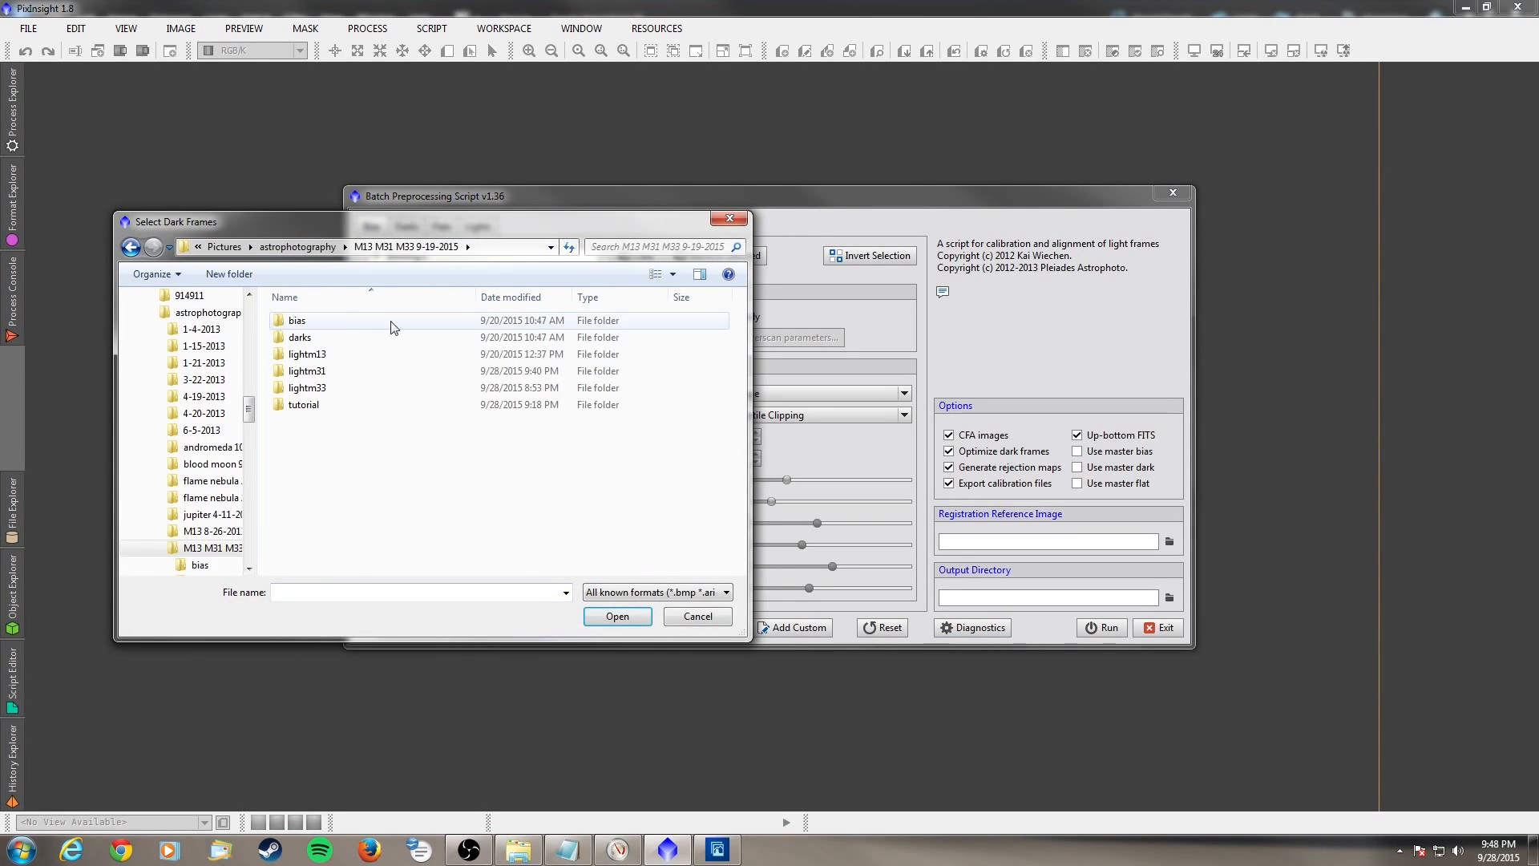
double_click(309, 337)
left_click_drag(445, 450, 317, 295)
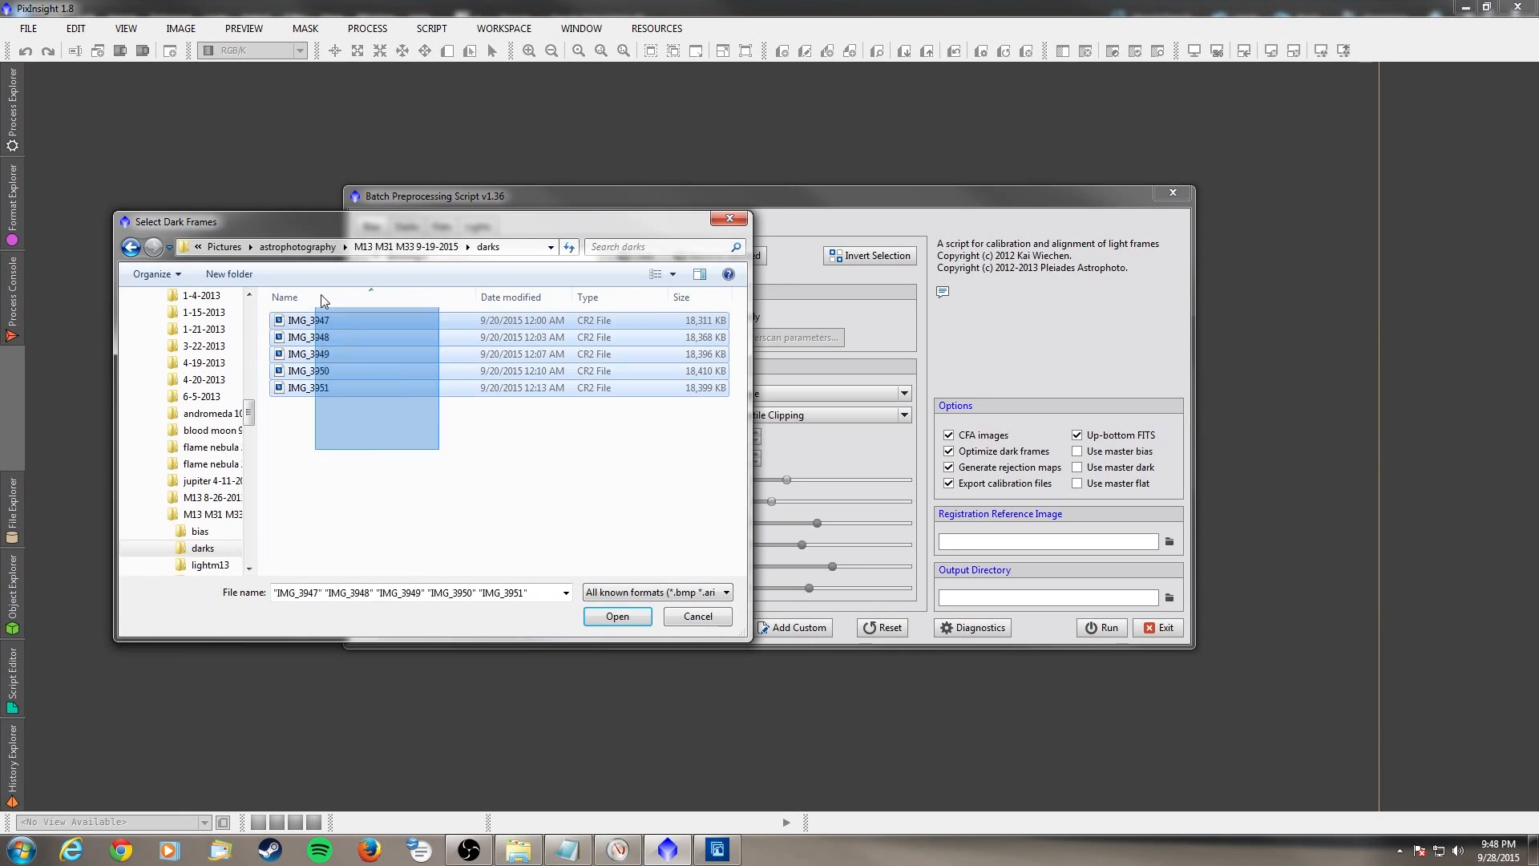
left_click(617, 617)
- Add all raw light frames from IMG_3922 through IMG_3940 in the lightm31 folder
left_click(710, 630)
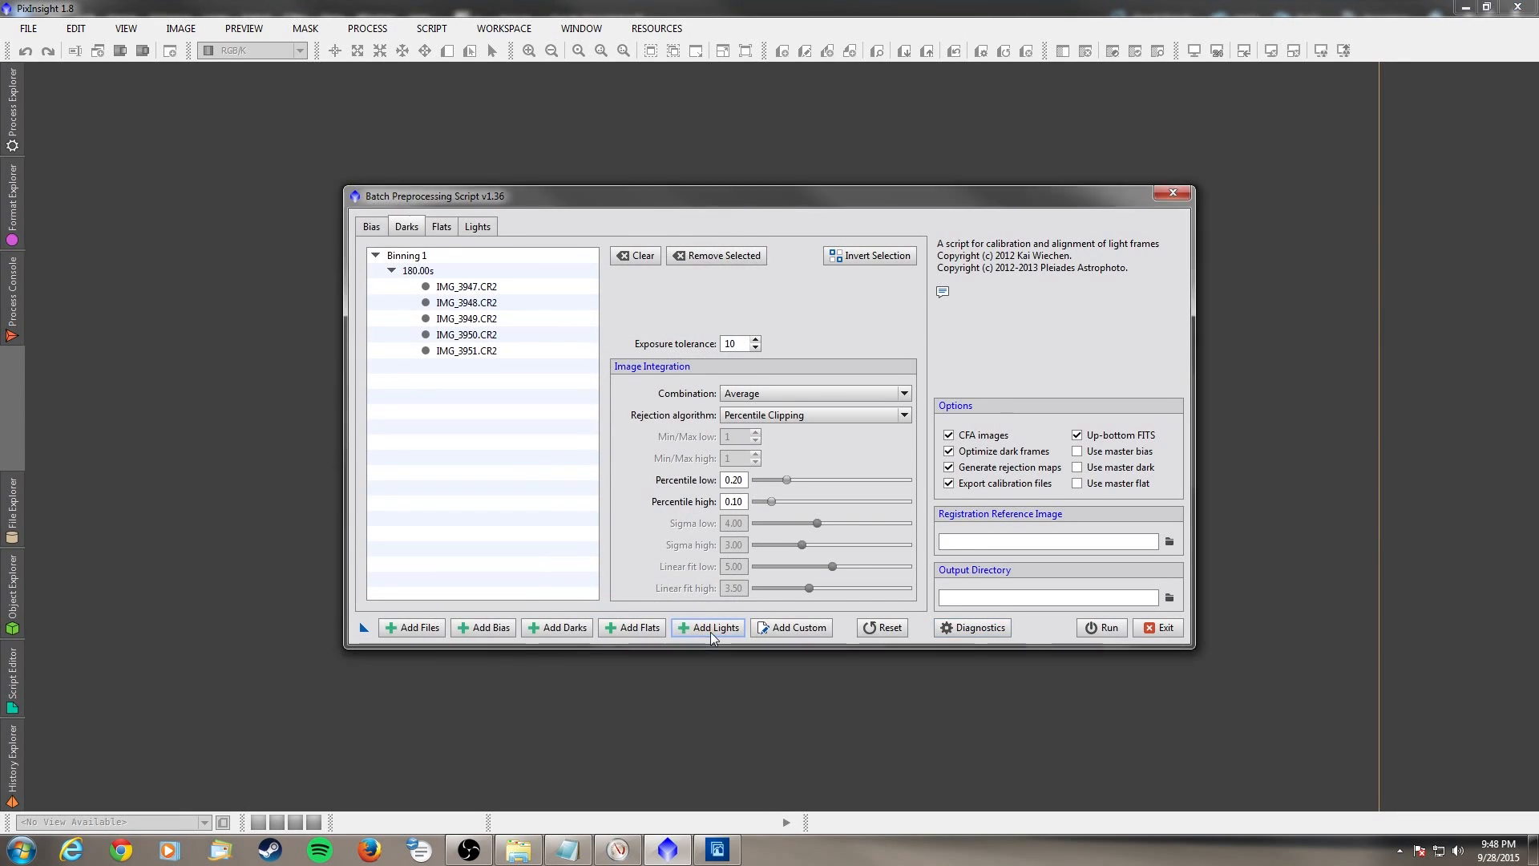
left_click(394, 246)
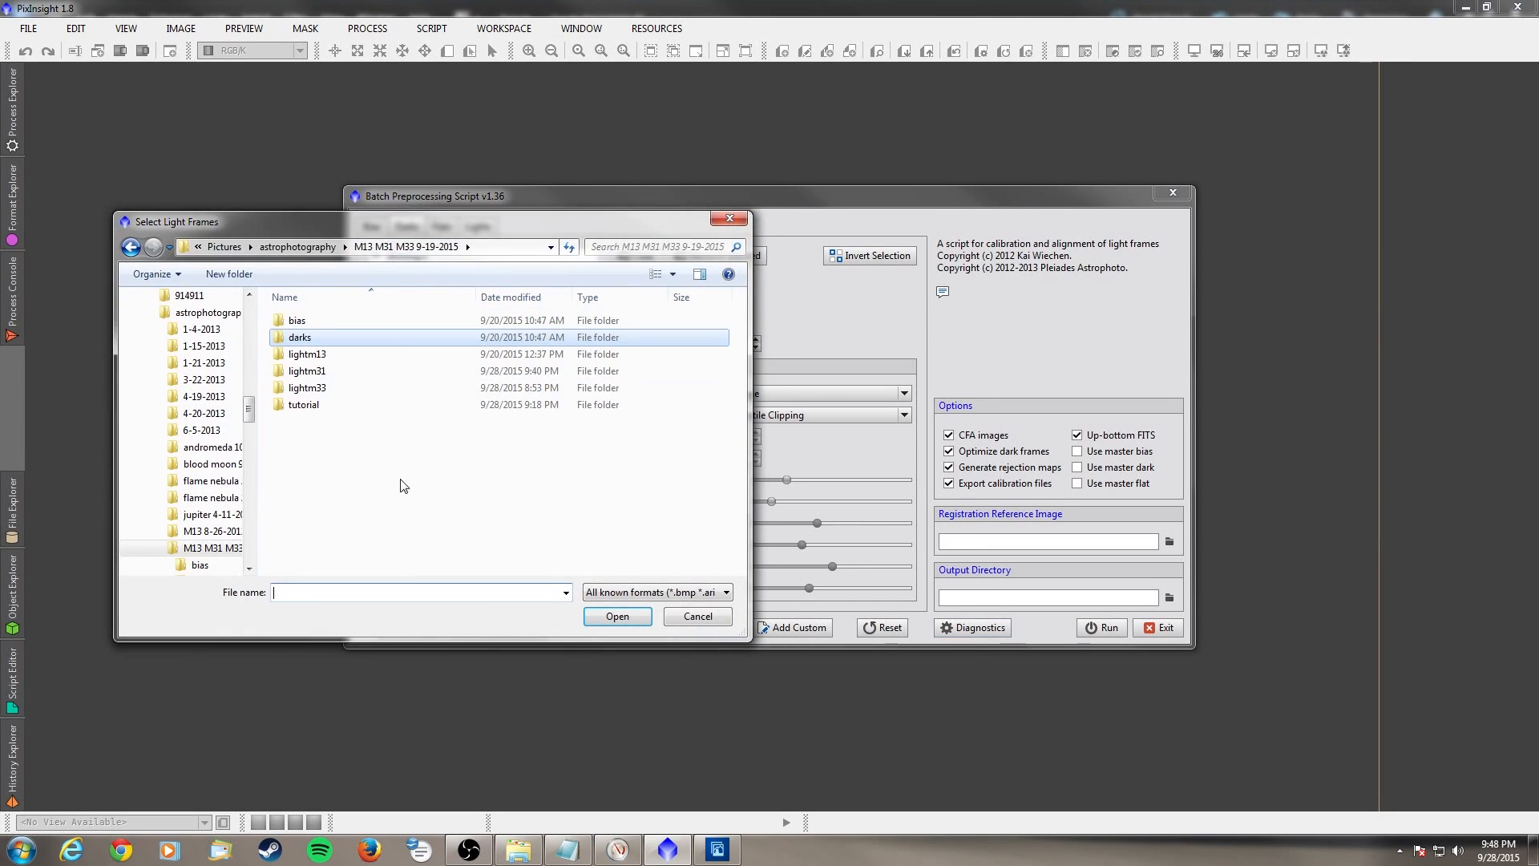
double_click(328, 370)
left_click(679, 336)
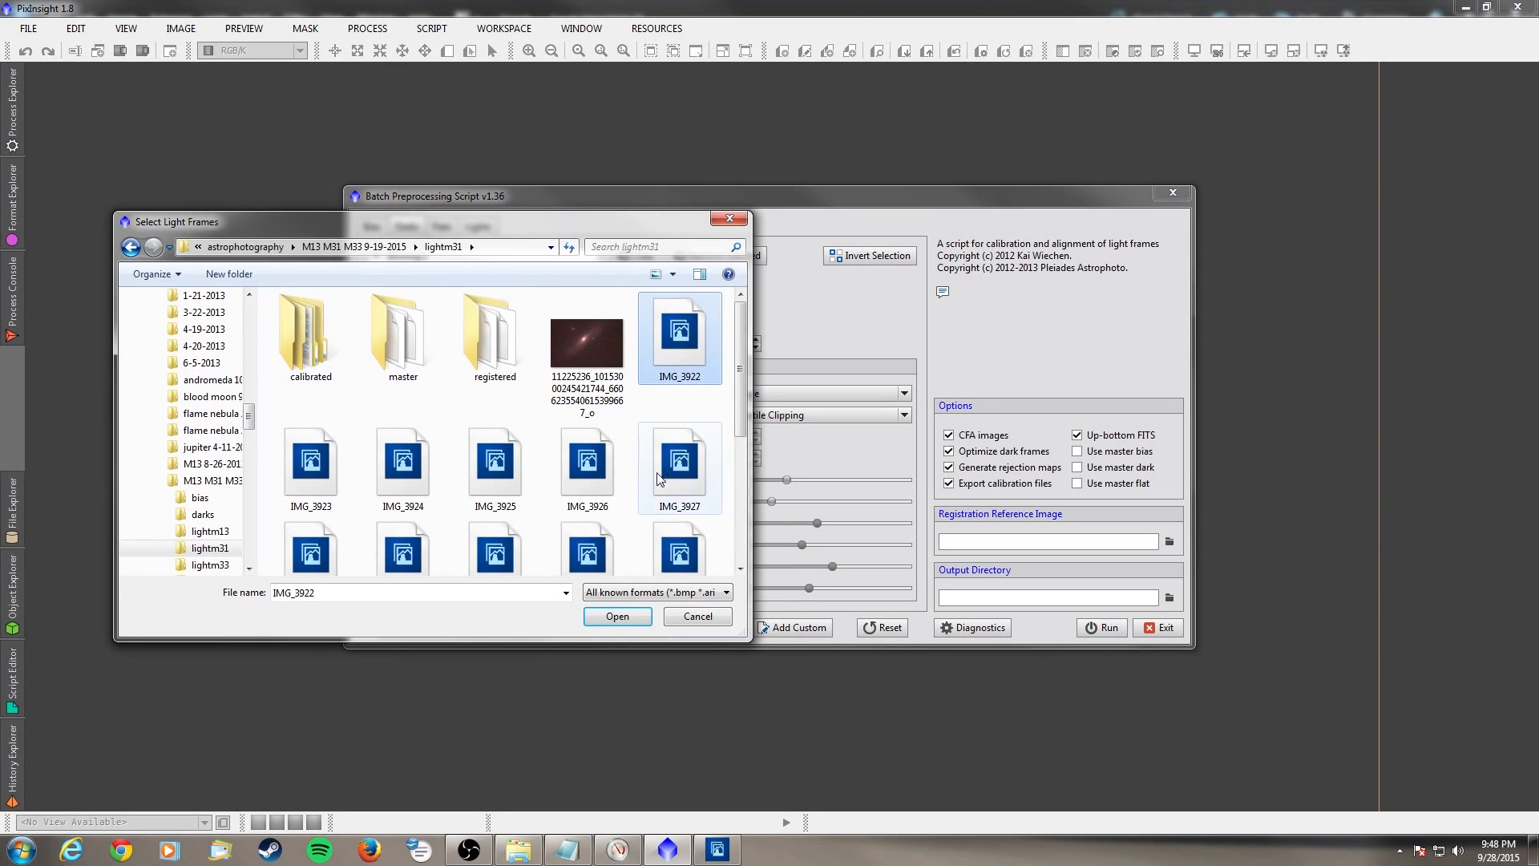
scroll(661, 460, "down", 3)
left_click(493, 470, "shift")
left_click(616, 619)
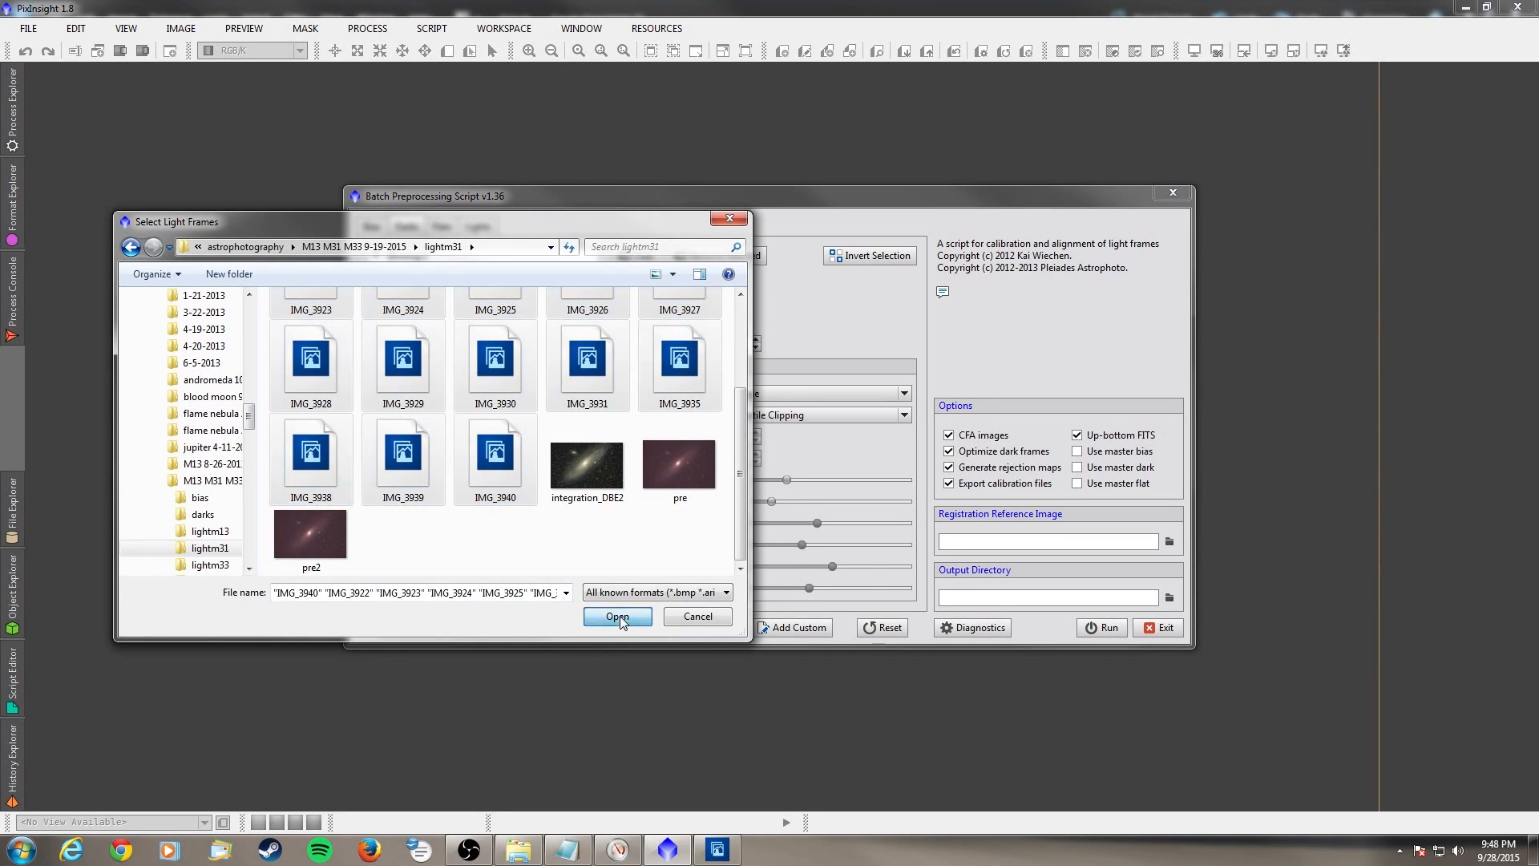
- Set IMG_3930.CR2 from the lightm31 folder as the registration reference image
left_click(1170, 541)
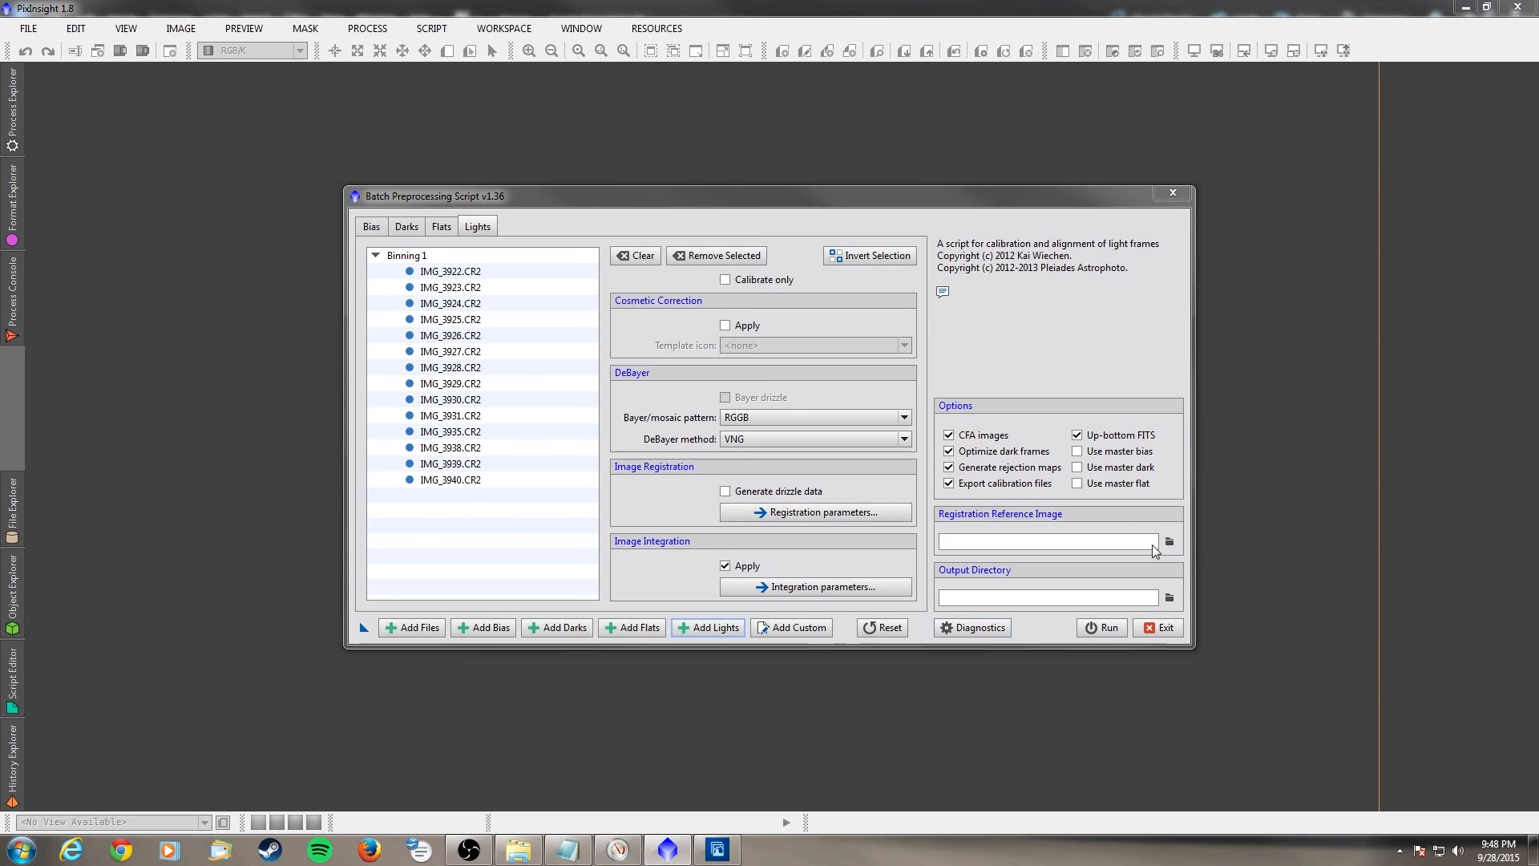
left_click(473, 466)
scroll(473, 466, "down", 2)
left_click(494, 433)
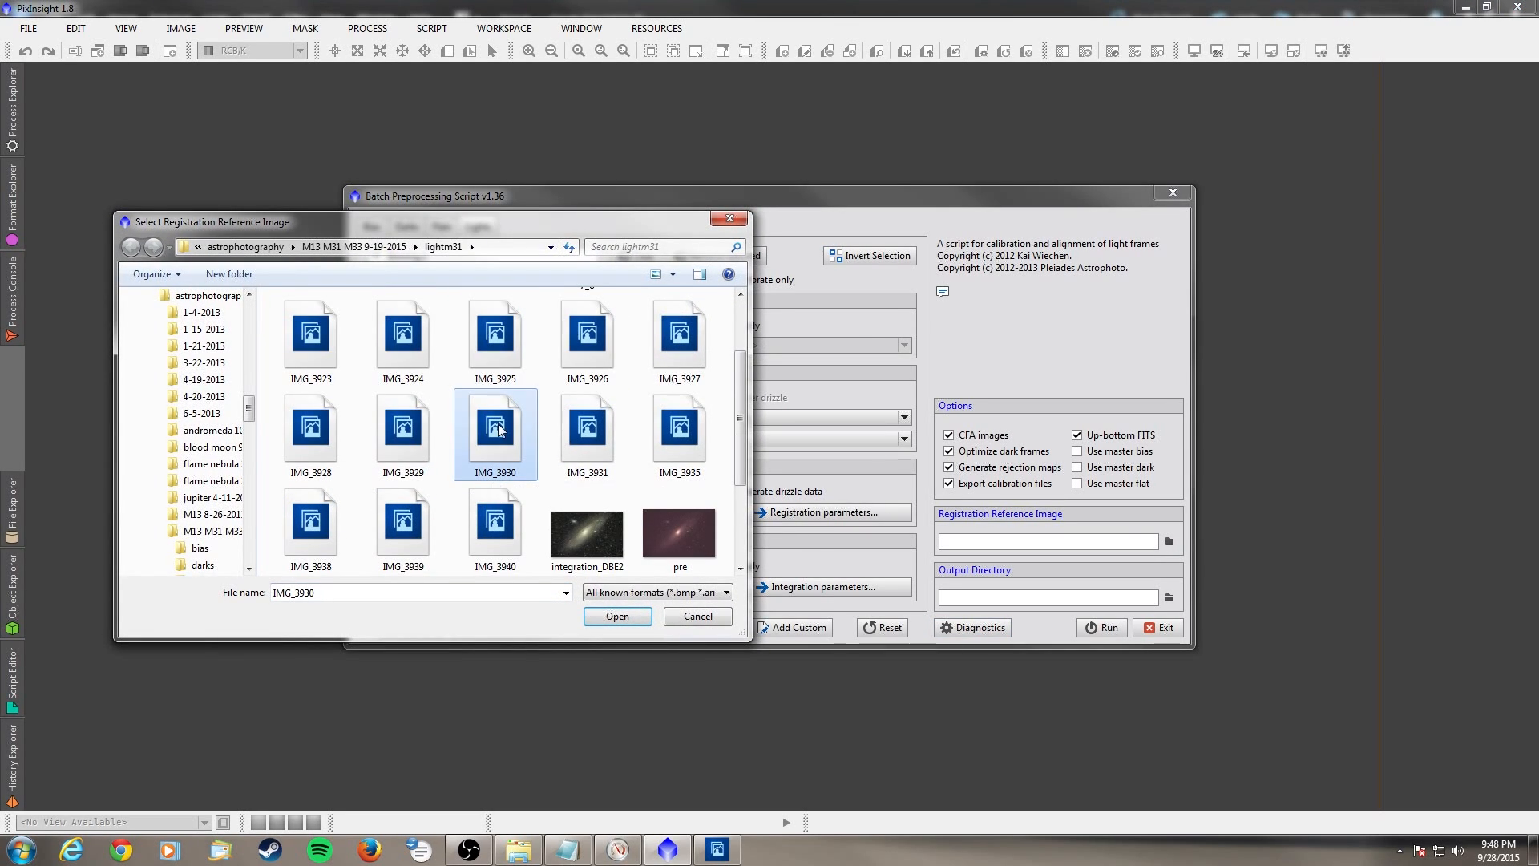
left_click(607, 616)
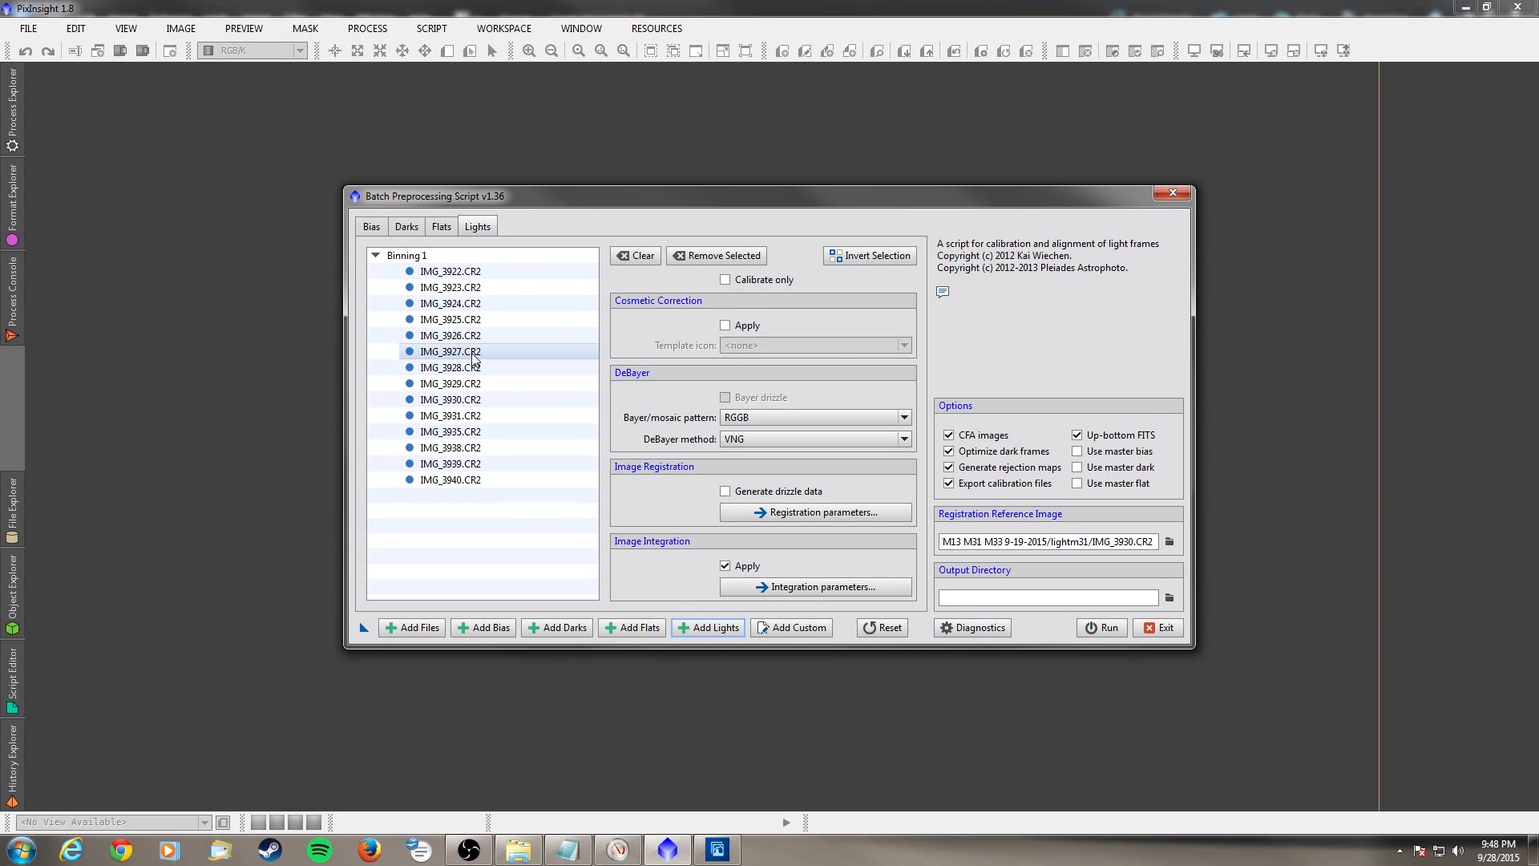
mouse_move(482, 353)
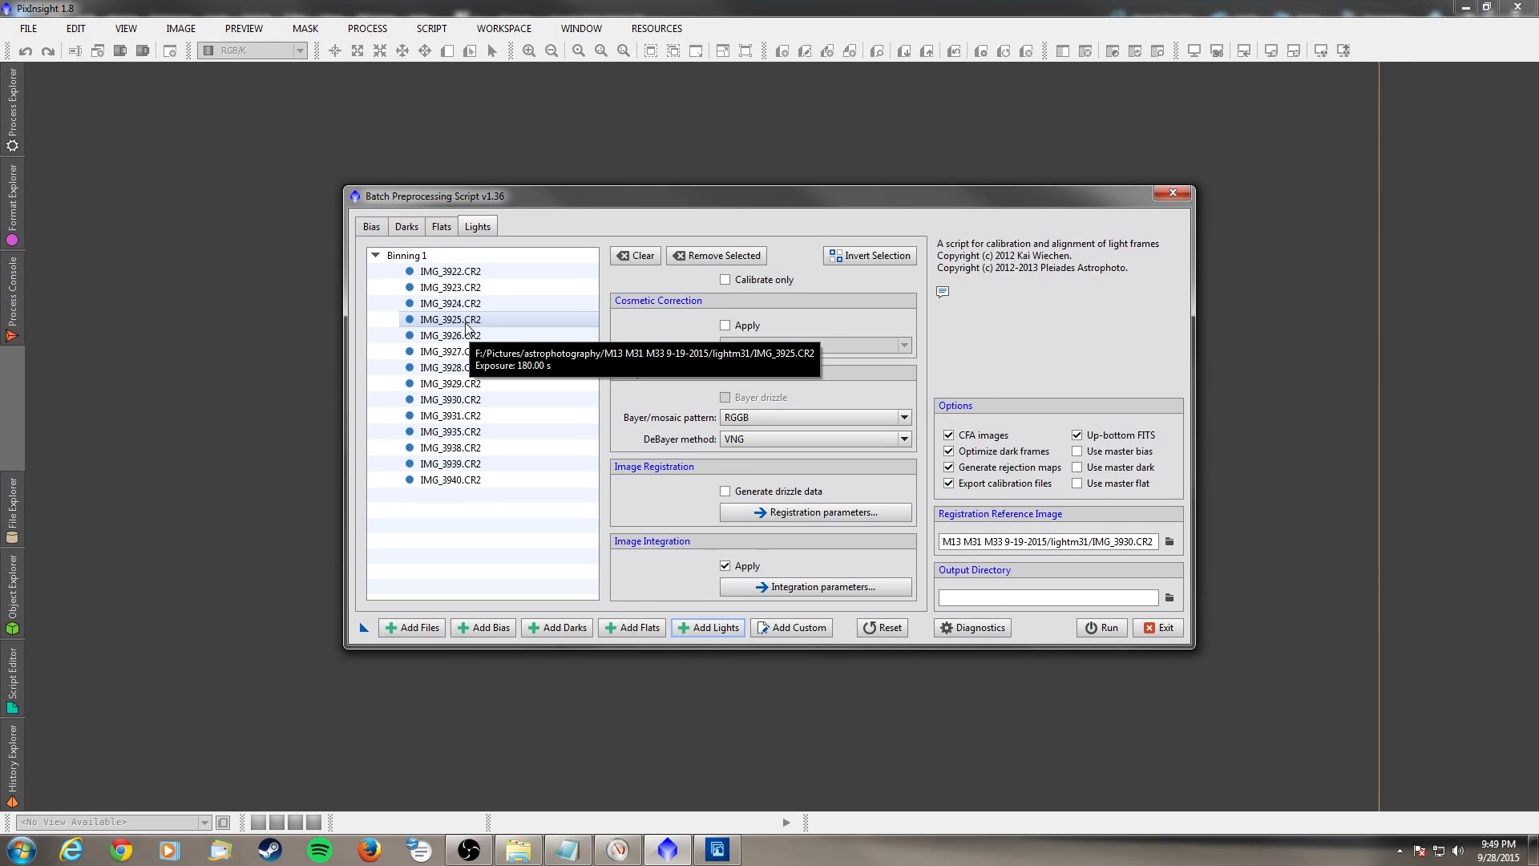
- Set the output directory to the tutorial folder inside M13 M31 M33 9-19-2015
left_click(1168, 599)
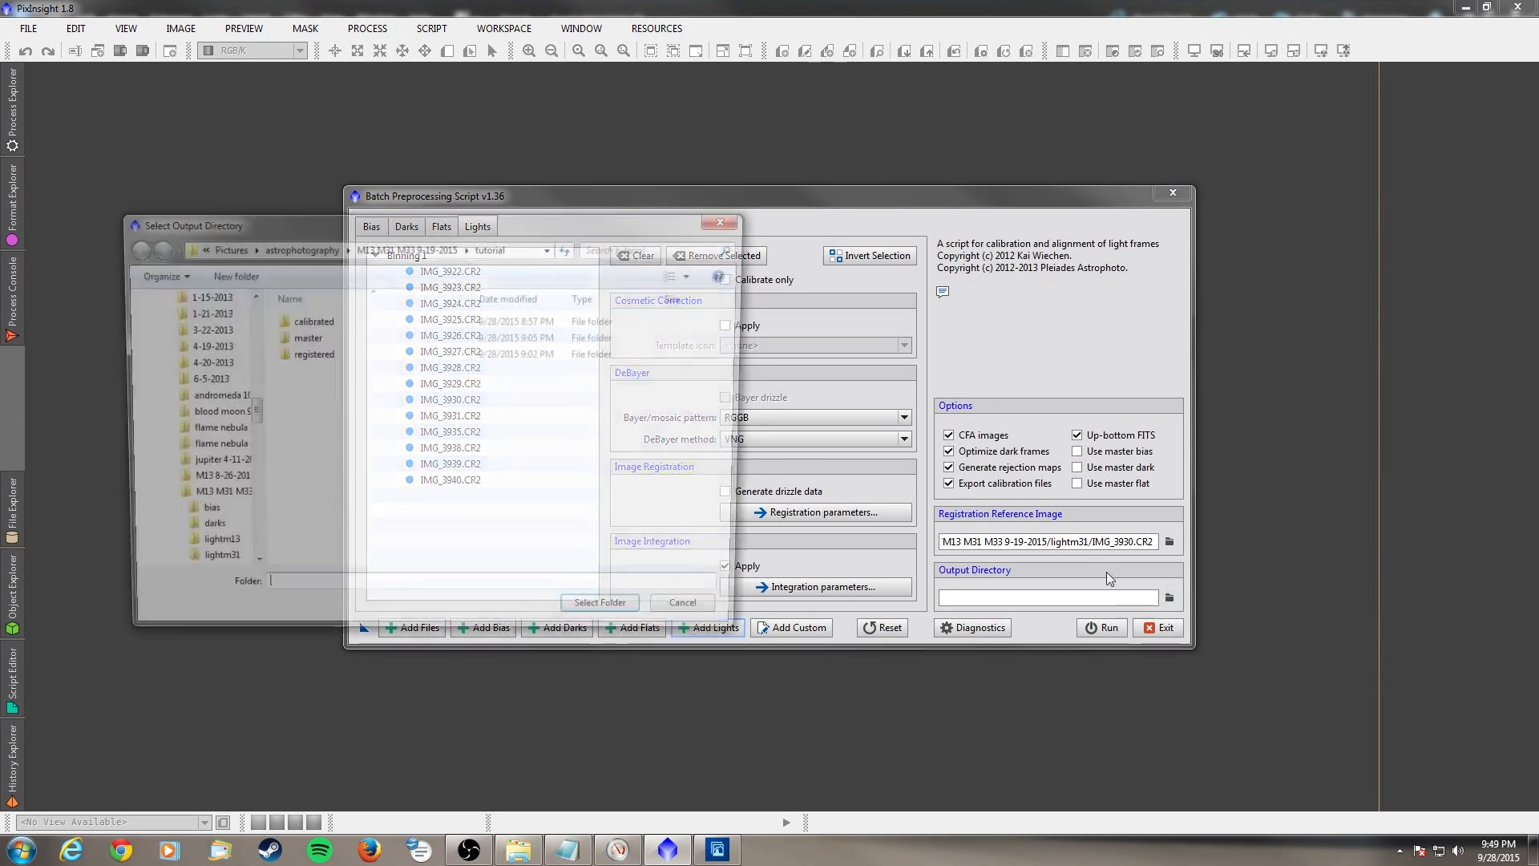
left_click(371, 248)
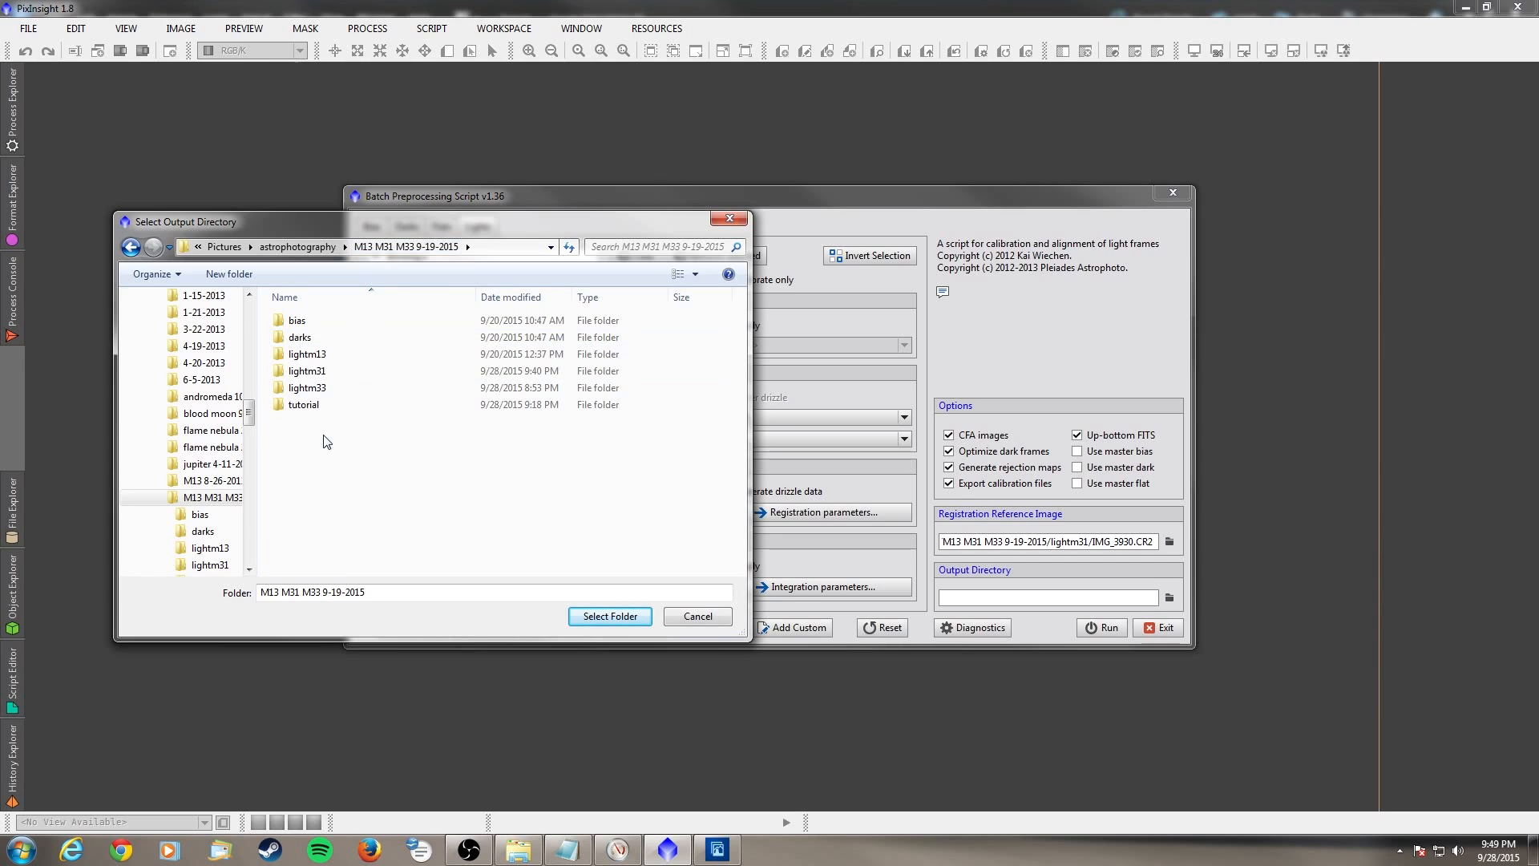
left_click(313, 406)
double_click(313, 406)
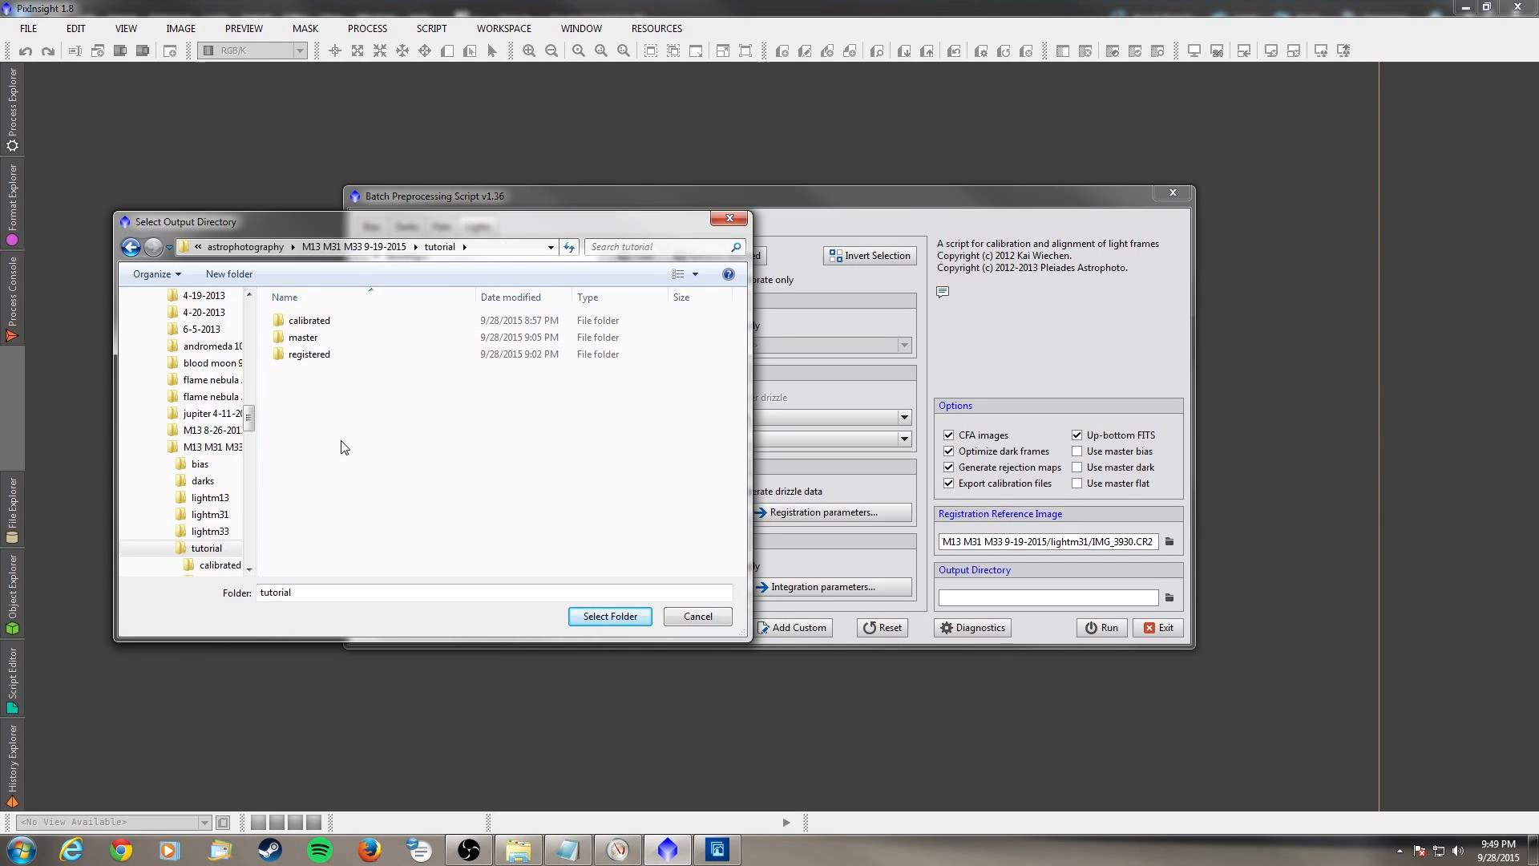
left_click(609, 616)
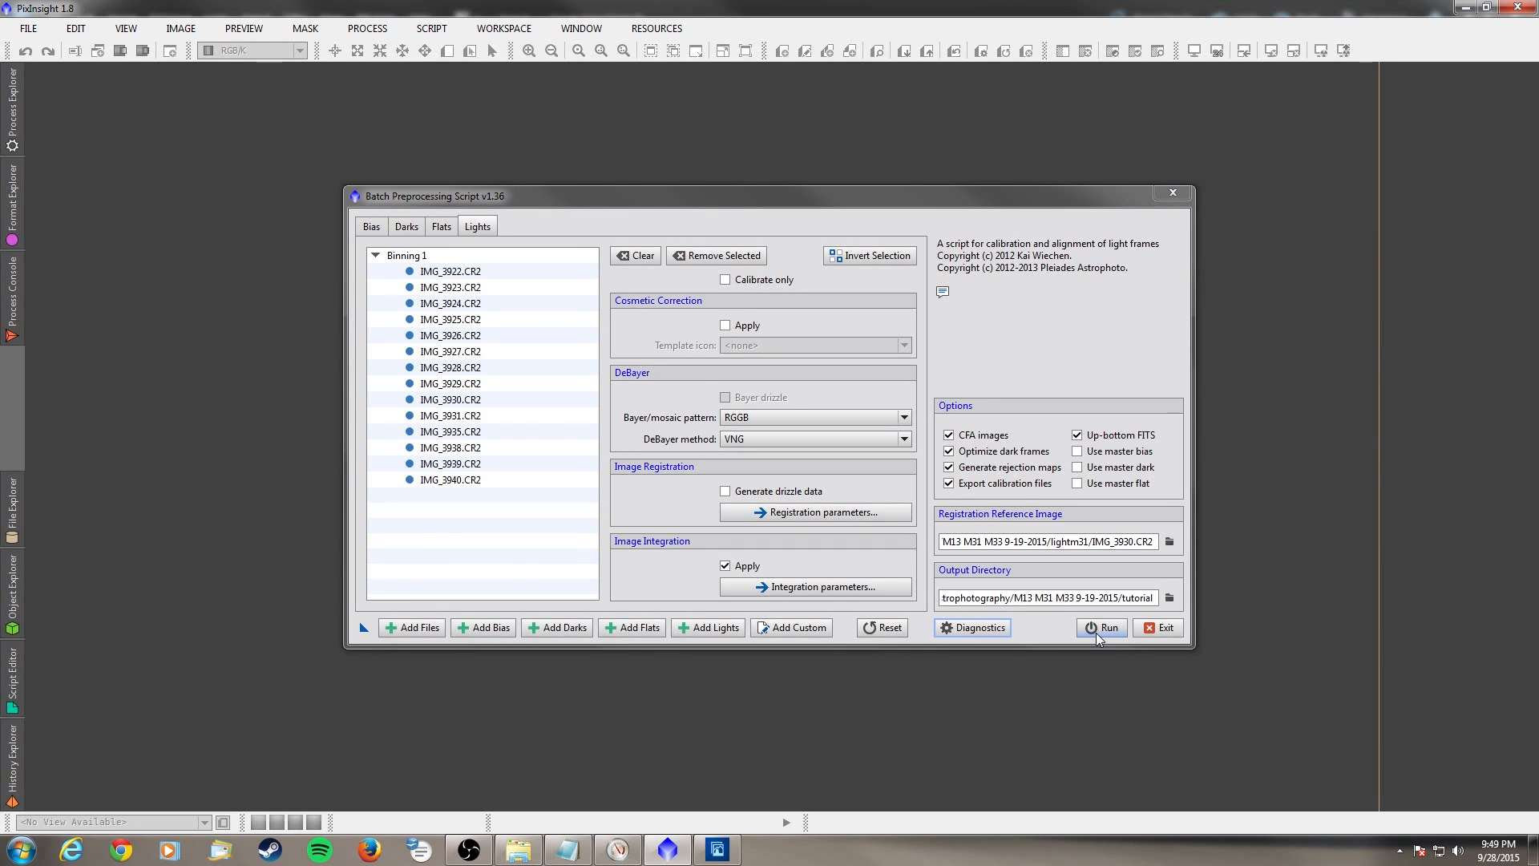
- Run the batch preprocessing, continuing past the diagnostic messages, and exit the script
left_click(1098, 632)
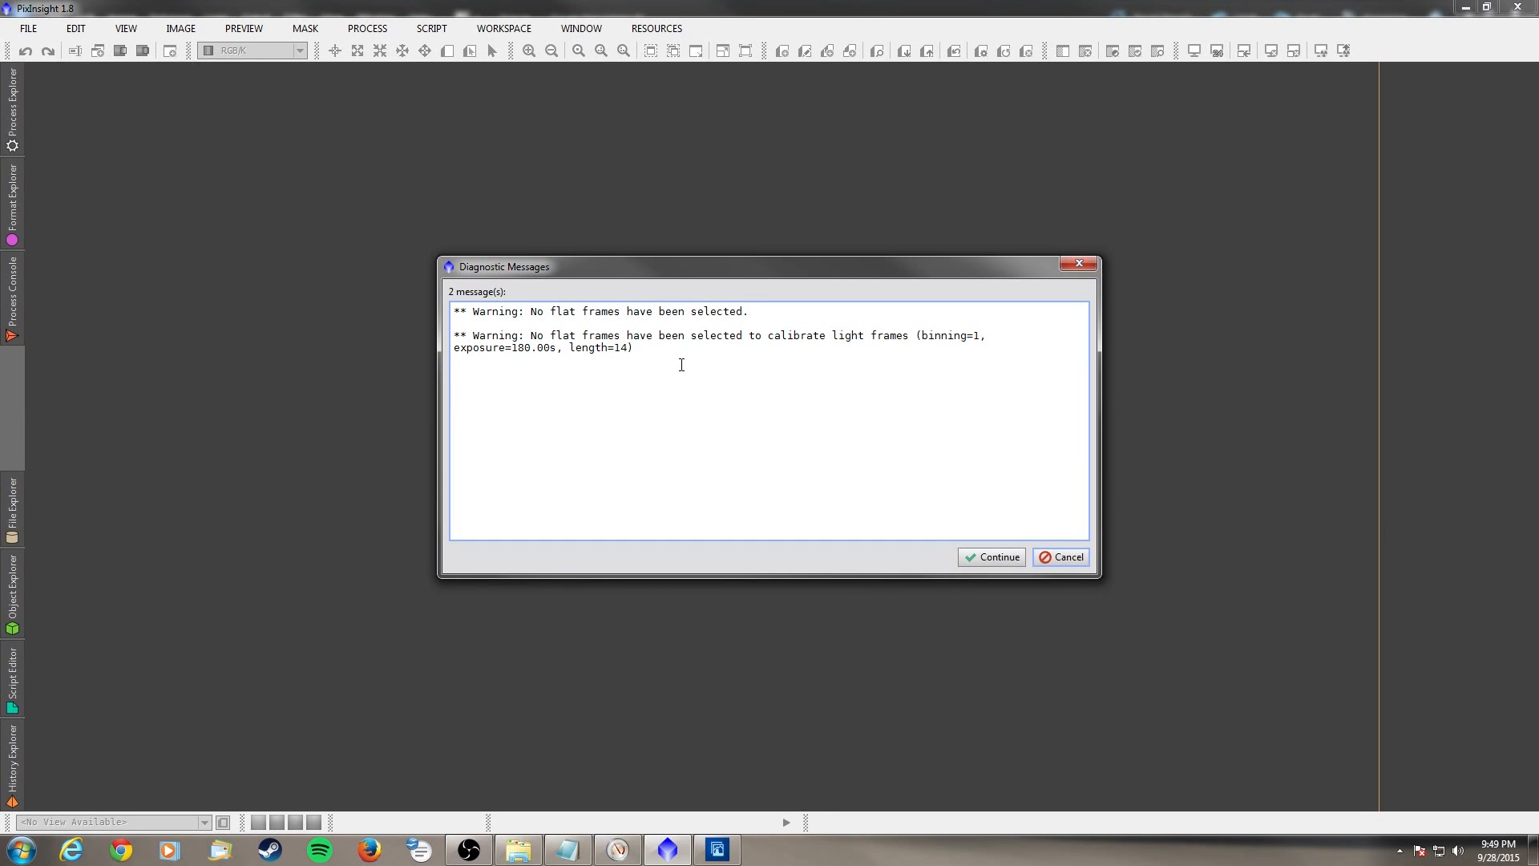
left_click(994, 557)
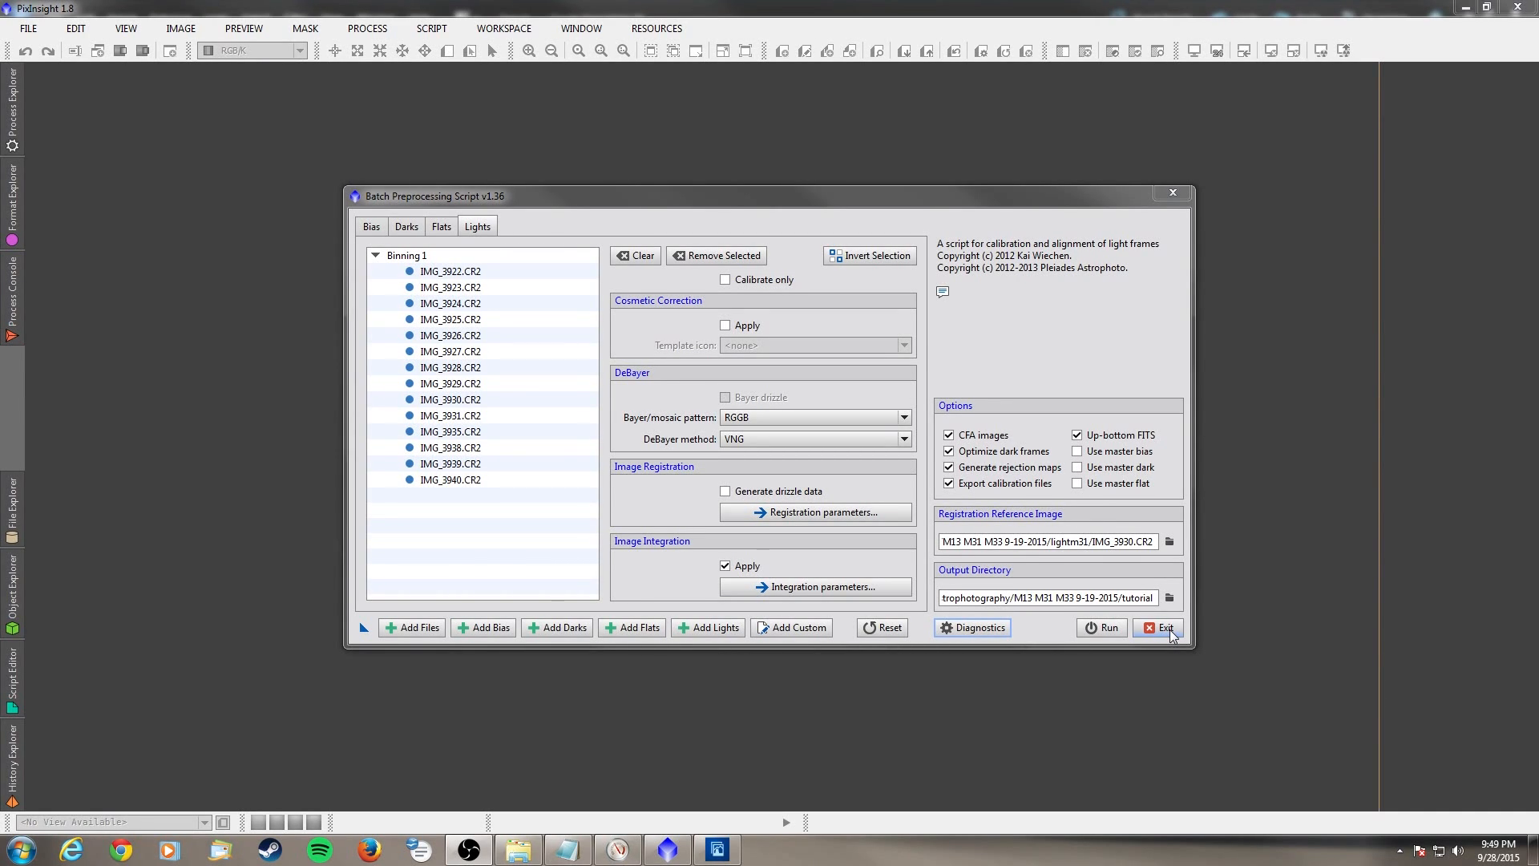
left_click(1162, 628)
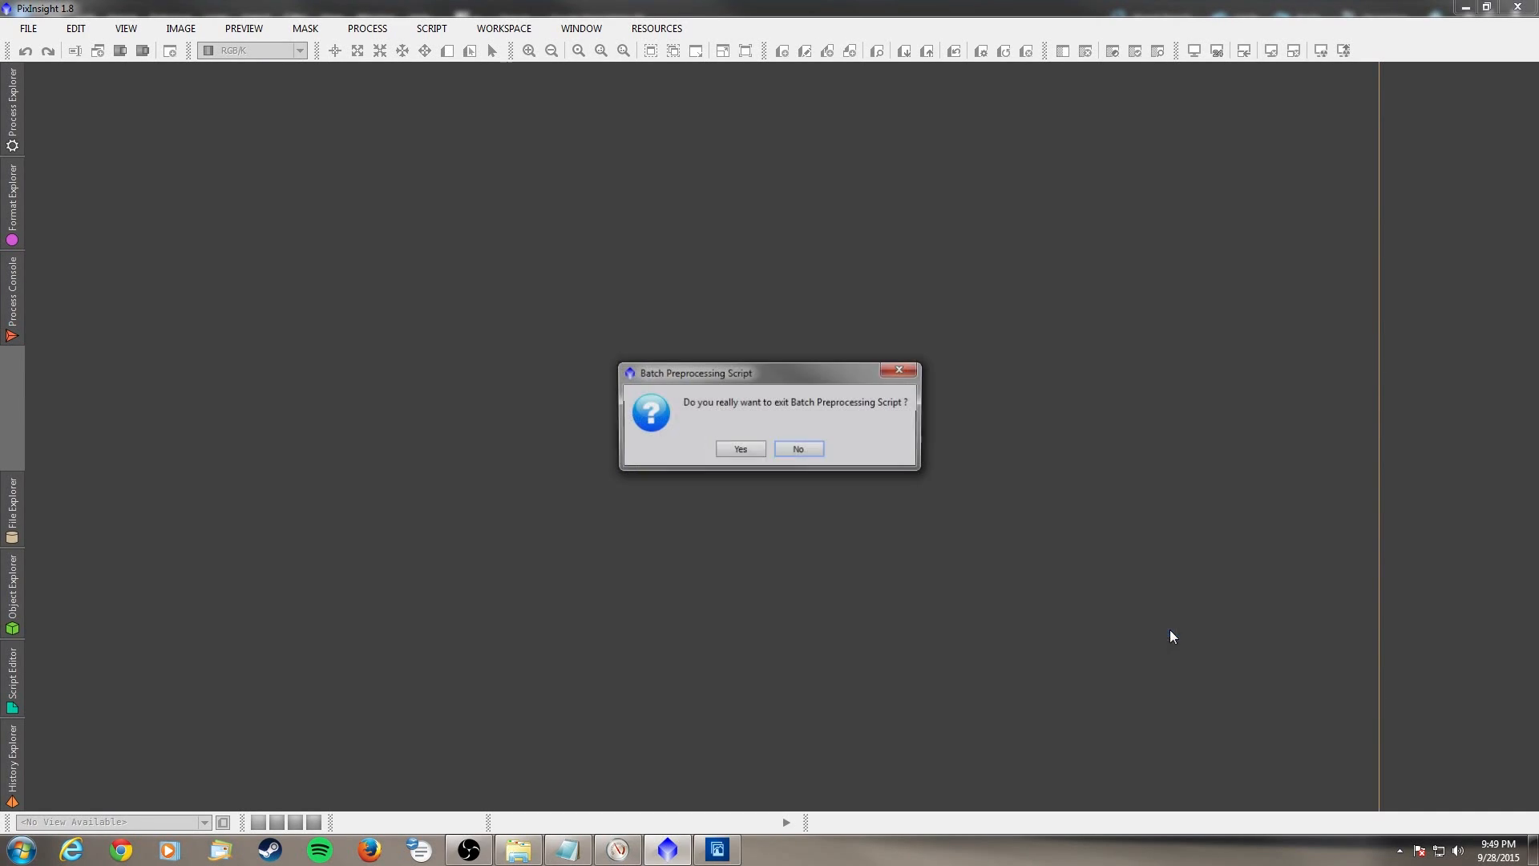
left_click(738, 447)
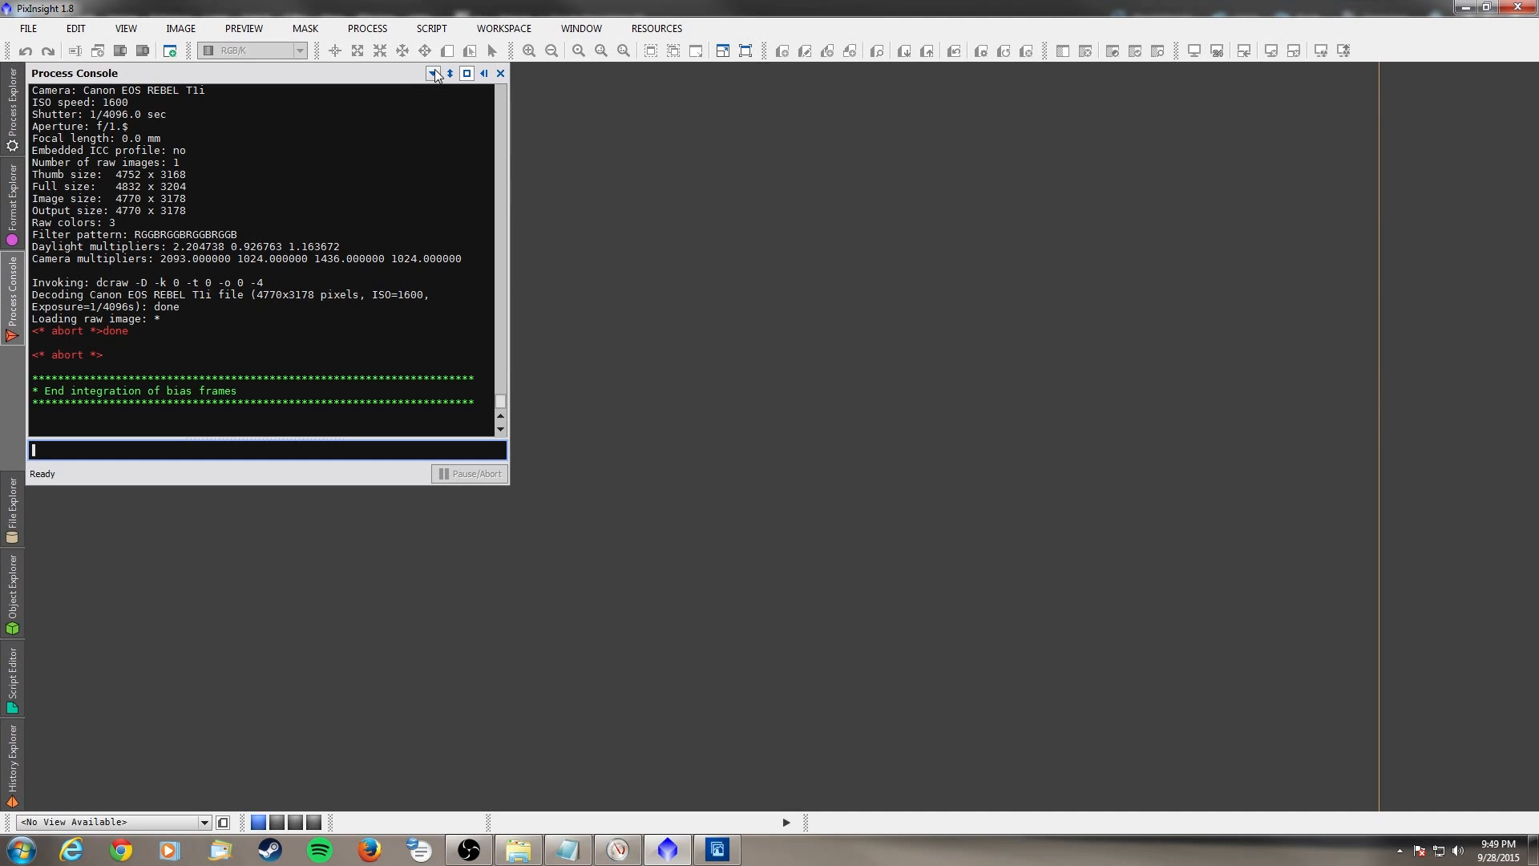
- Open the ImageIntegration process and clear all files from its input image list
mouse_move(522, 56)
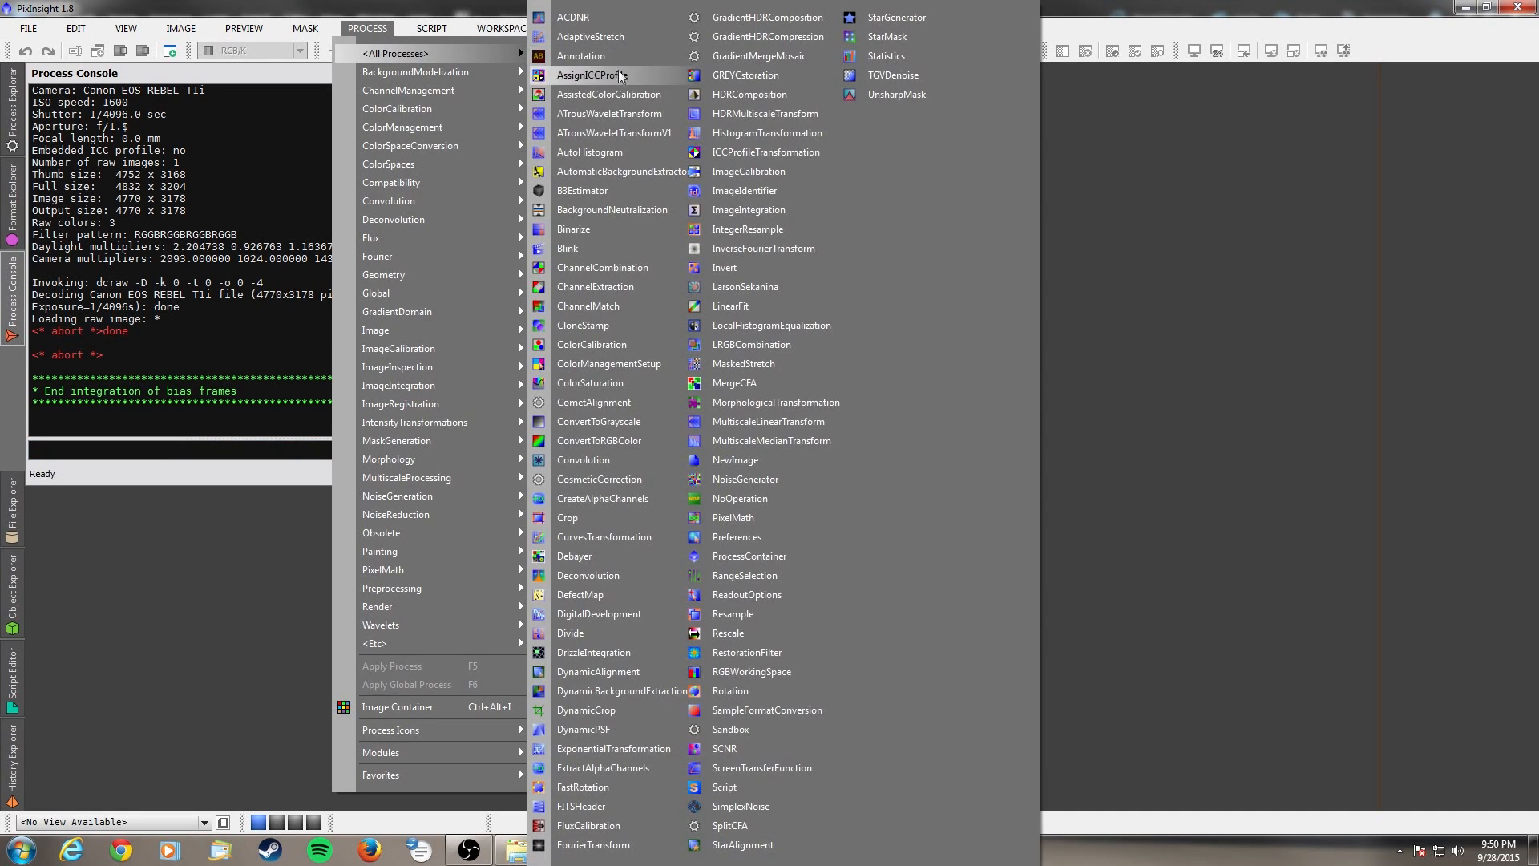
left_click(762, 210)
left_click(1181, 269)
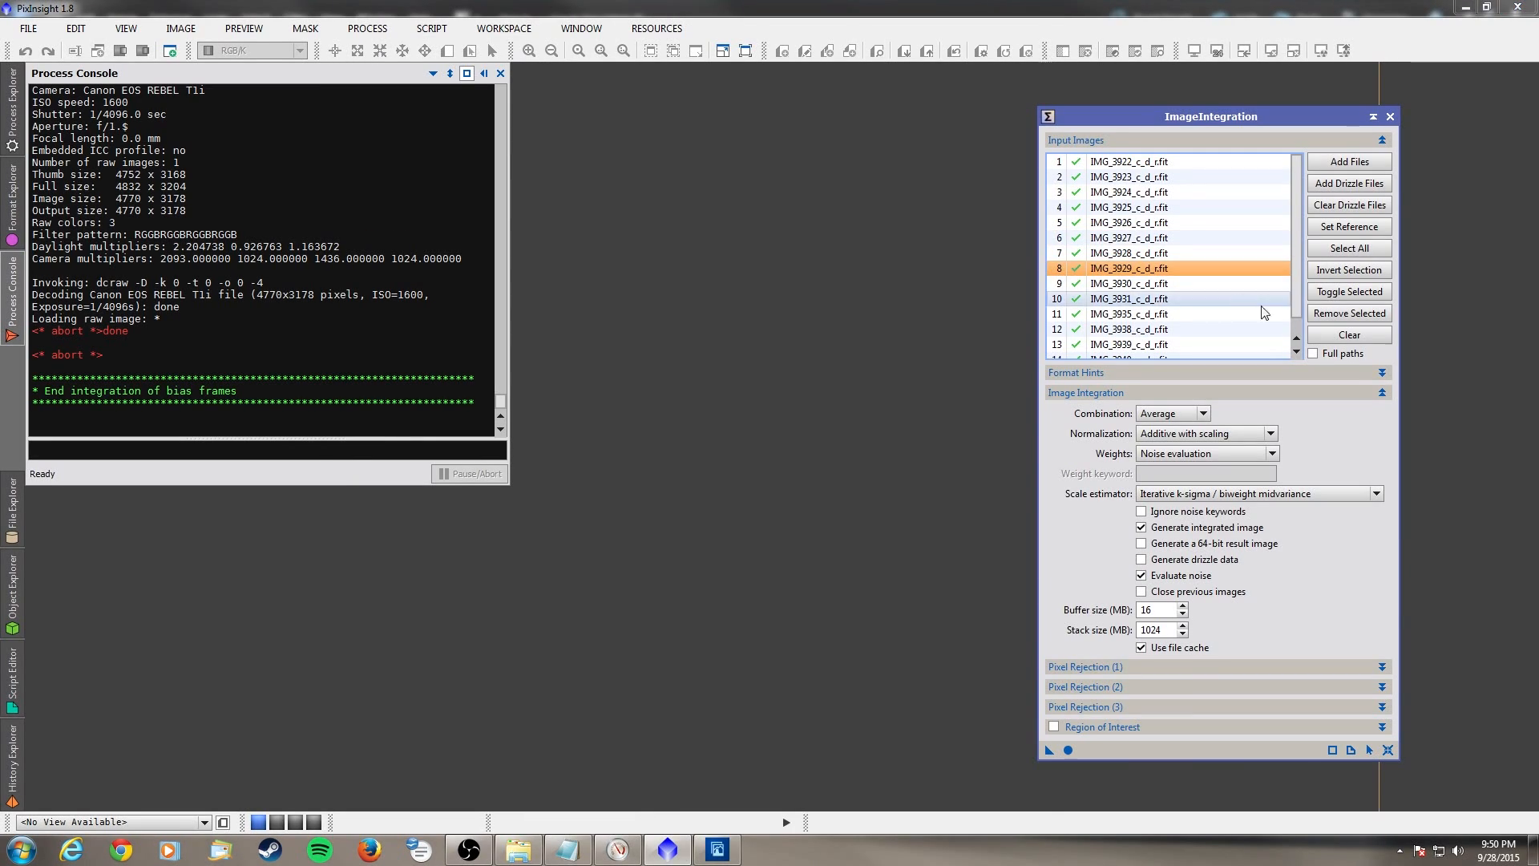
left_click(1325, 333)
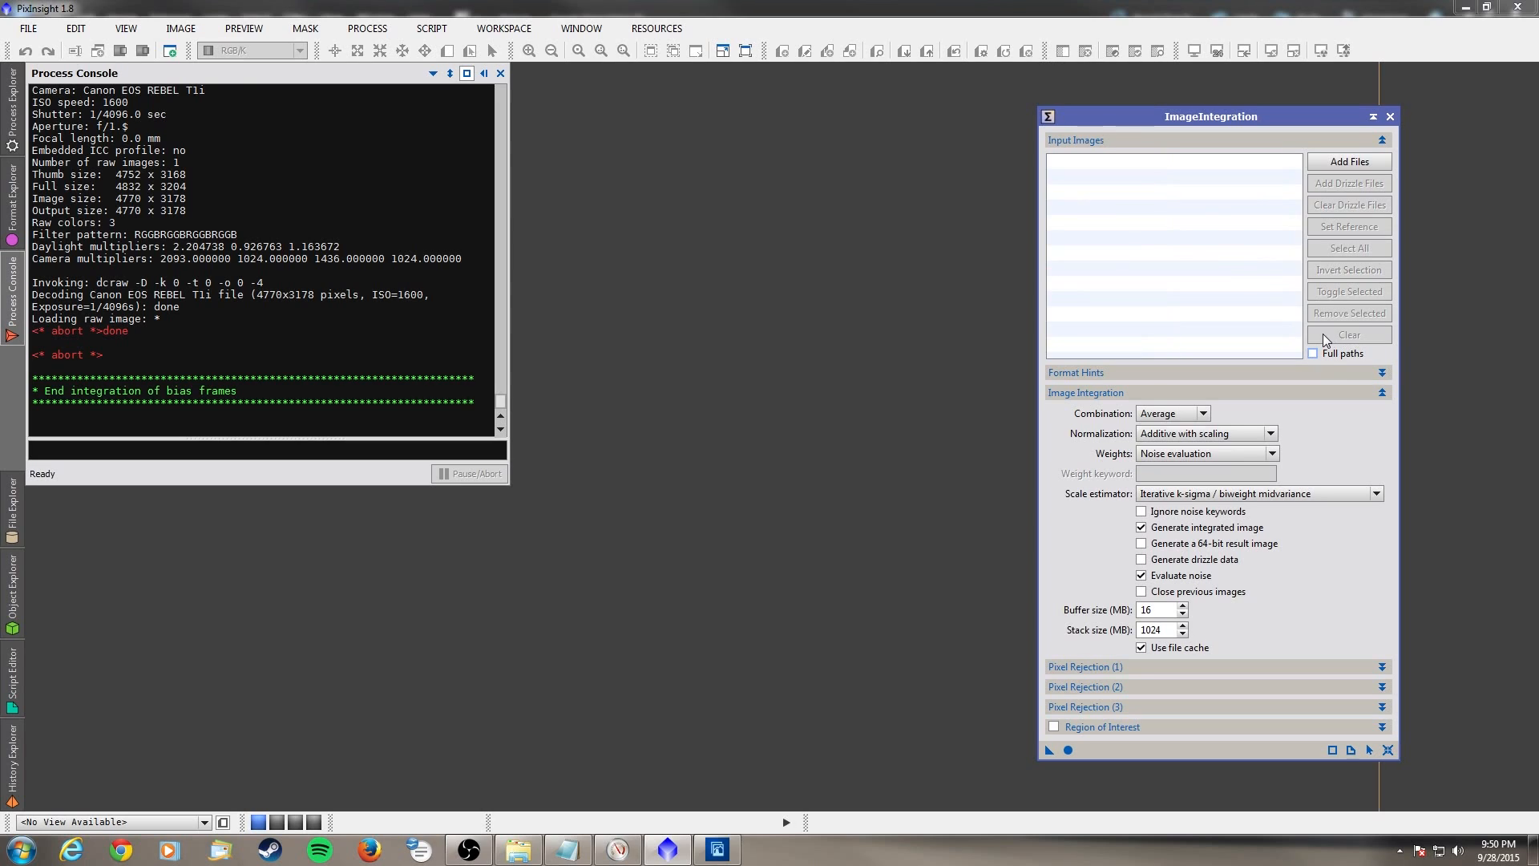
- Add all registered FIT images from the tutorial's registered folder to the ImageIntegration input list
left_click(1348, 162)
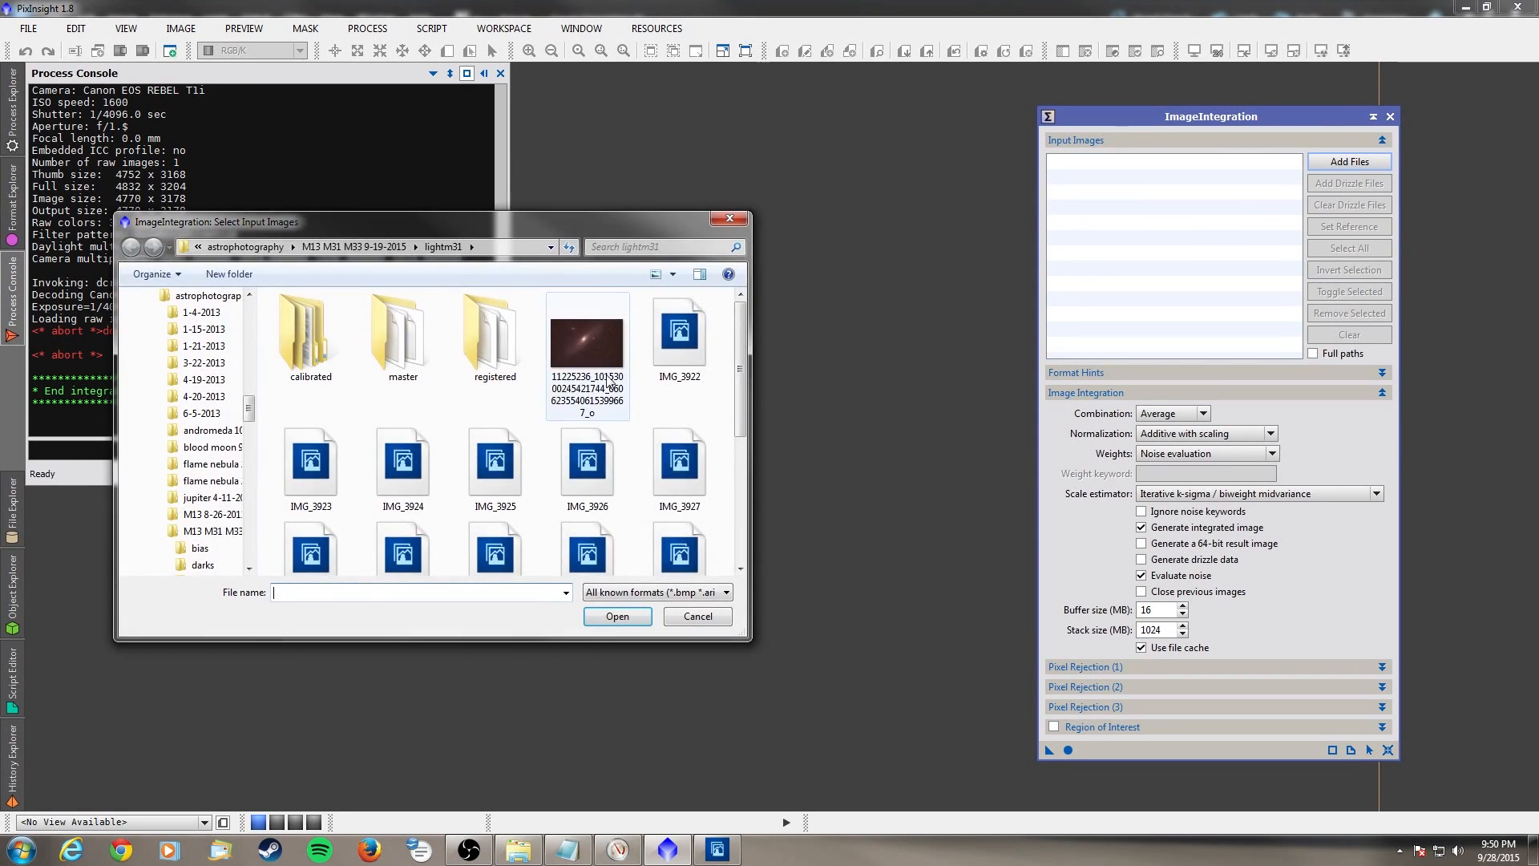
left_click(380, 255)
double_click(327, 406)
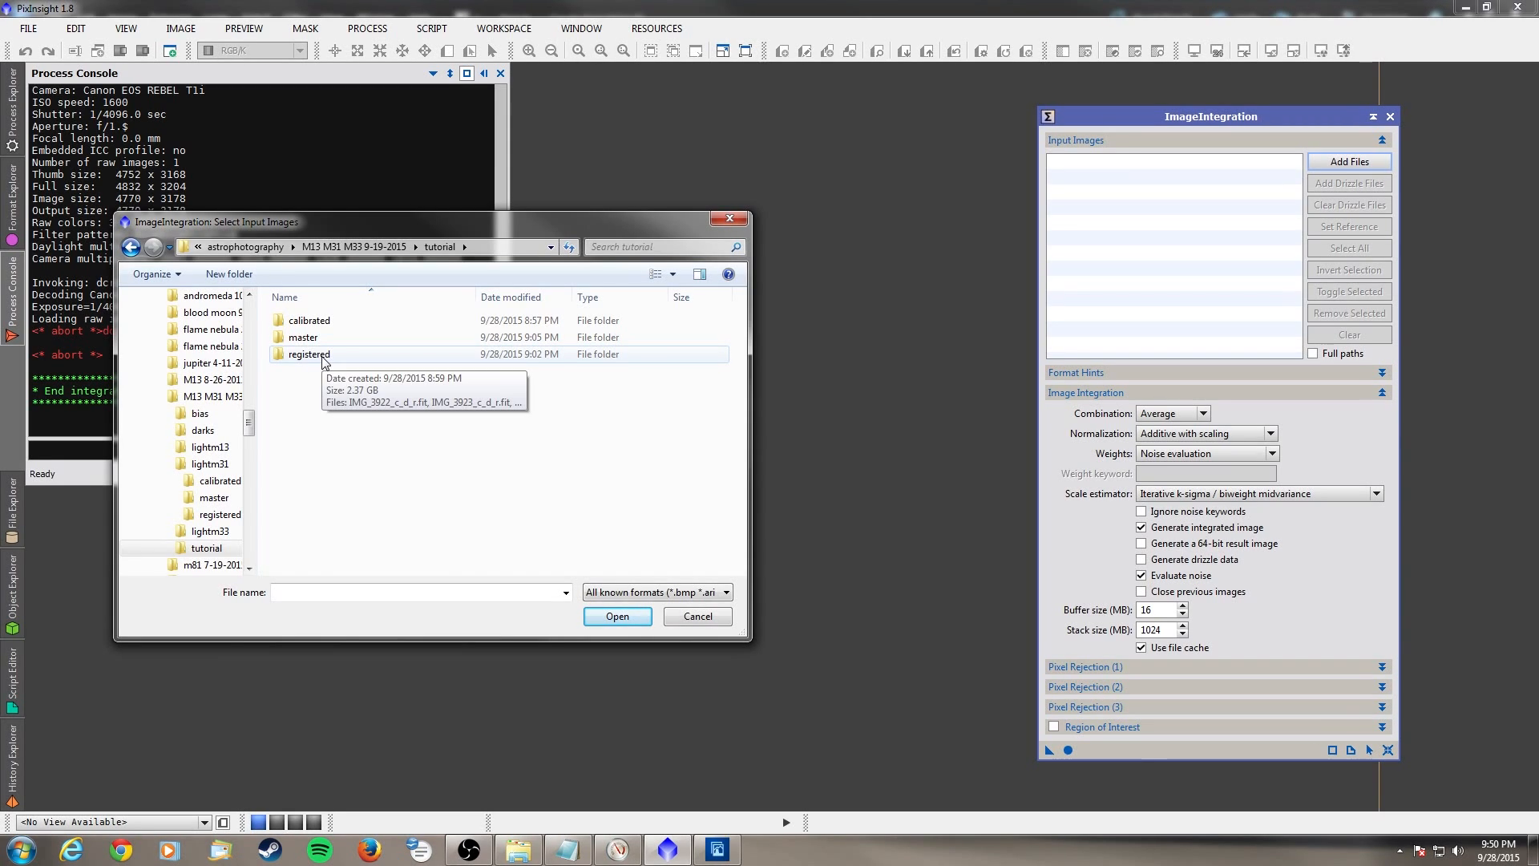
double_click(309, 354)
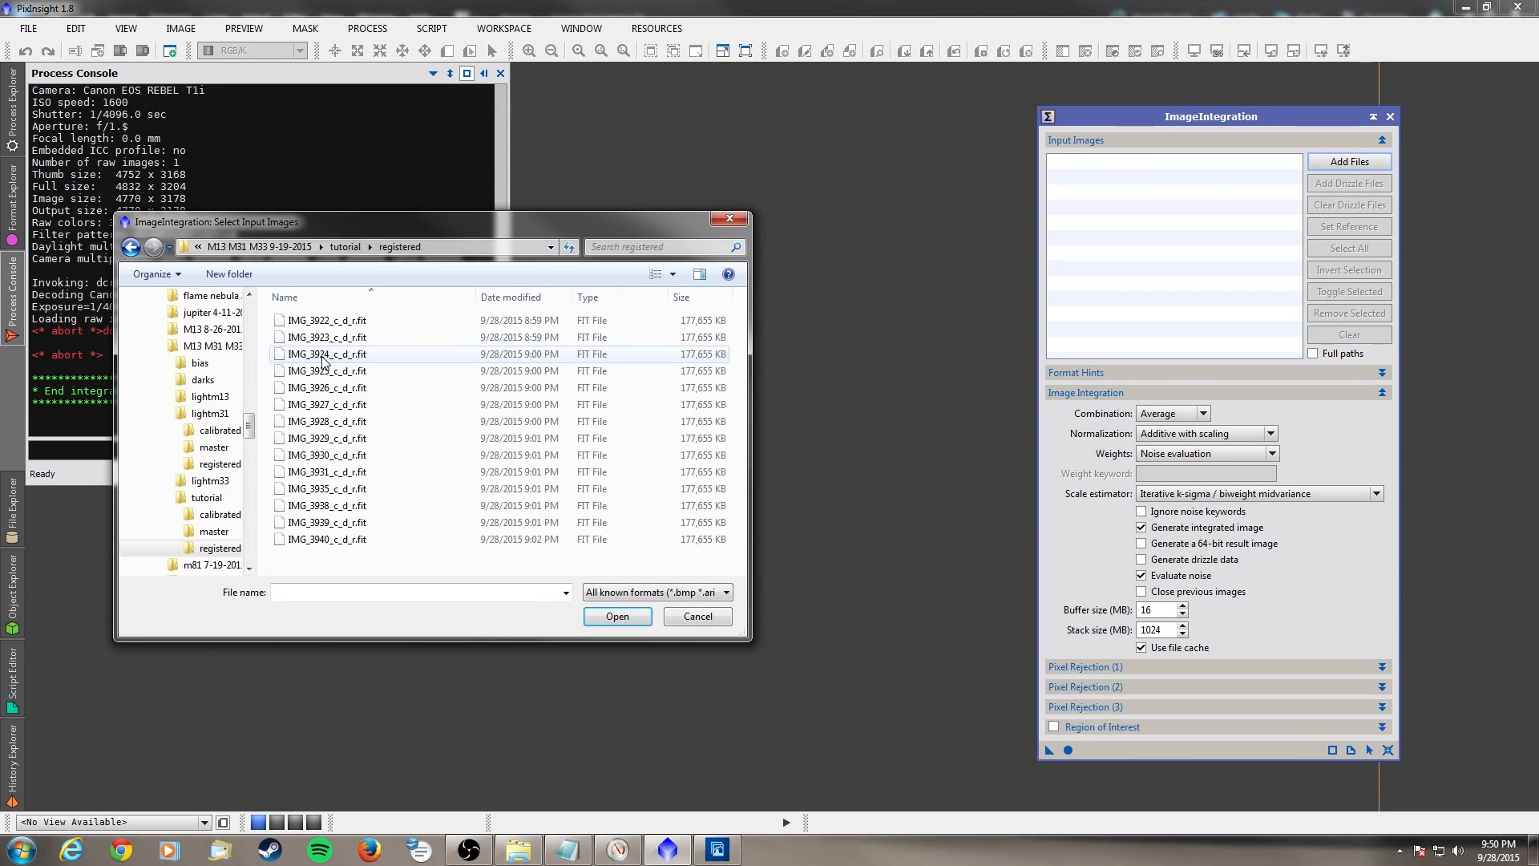
left_click_drag(413, 562, 313, 295)
left_click(617, 615)
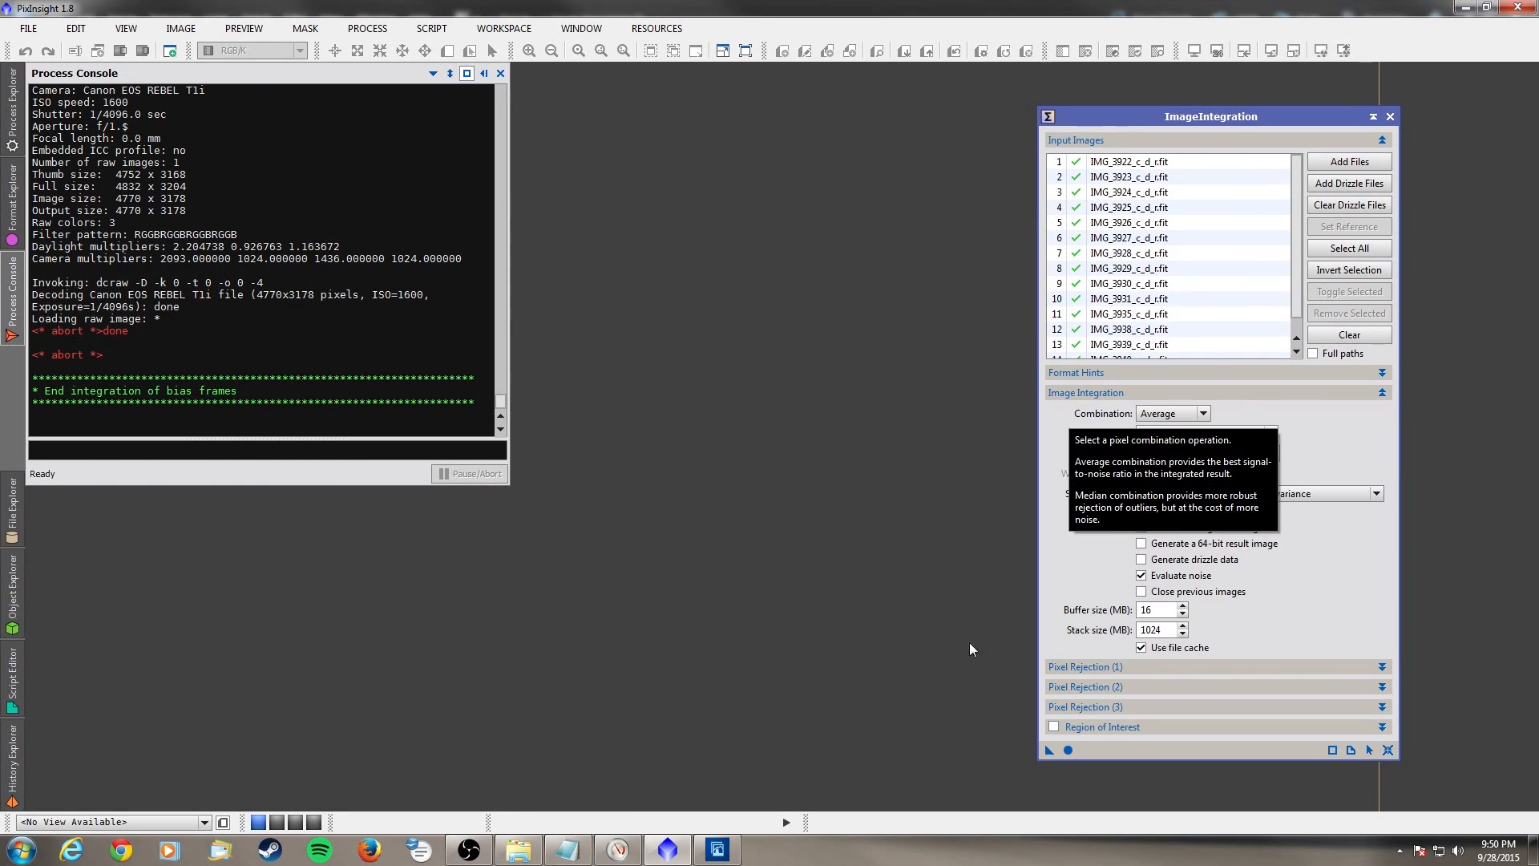
- Run ImageIntegration on the listed registered frames and close the process console and ImageIntegration window
left_click(1068, 751)
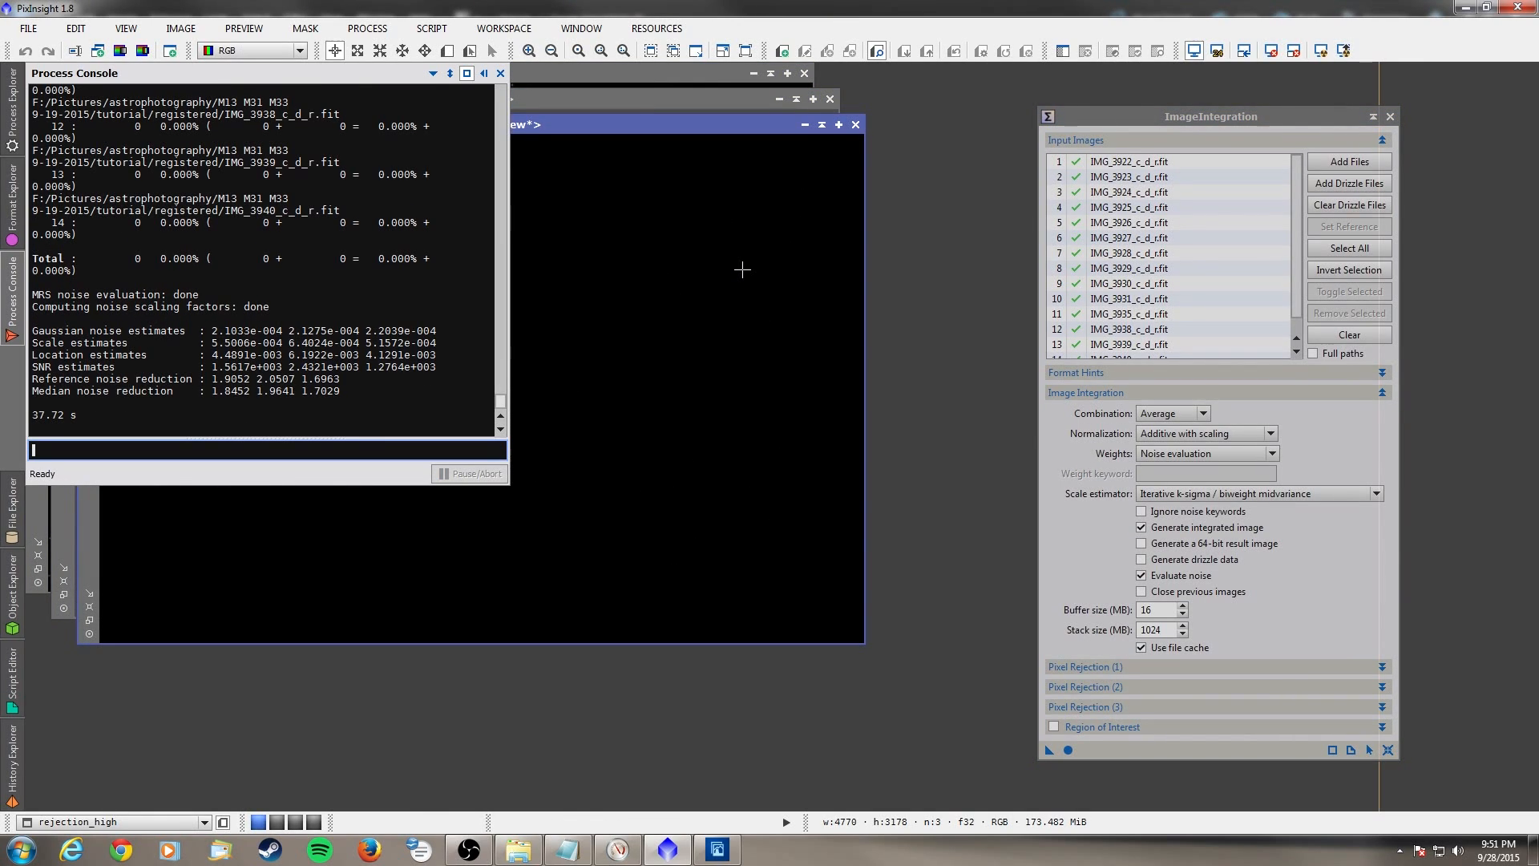
left_click(500, 73)
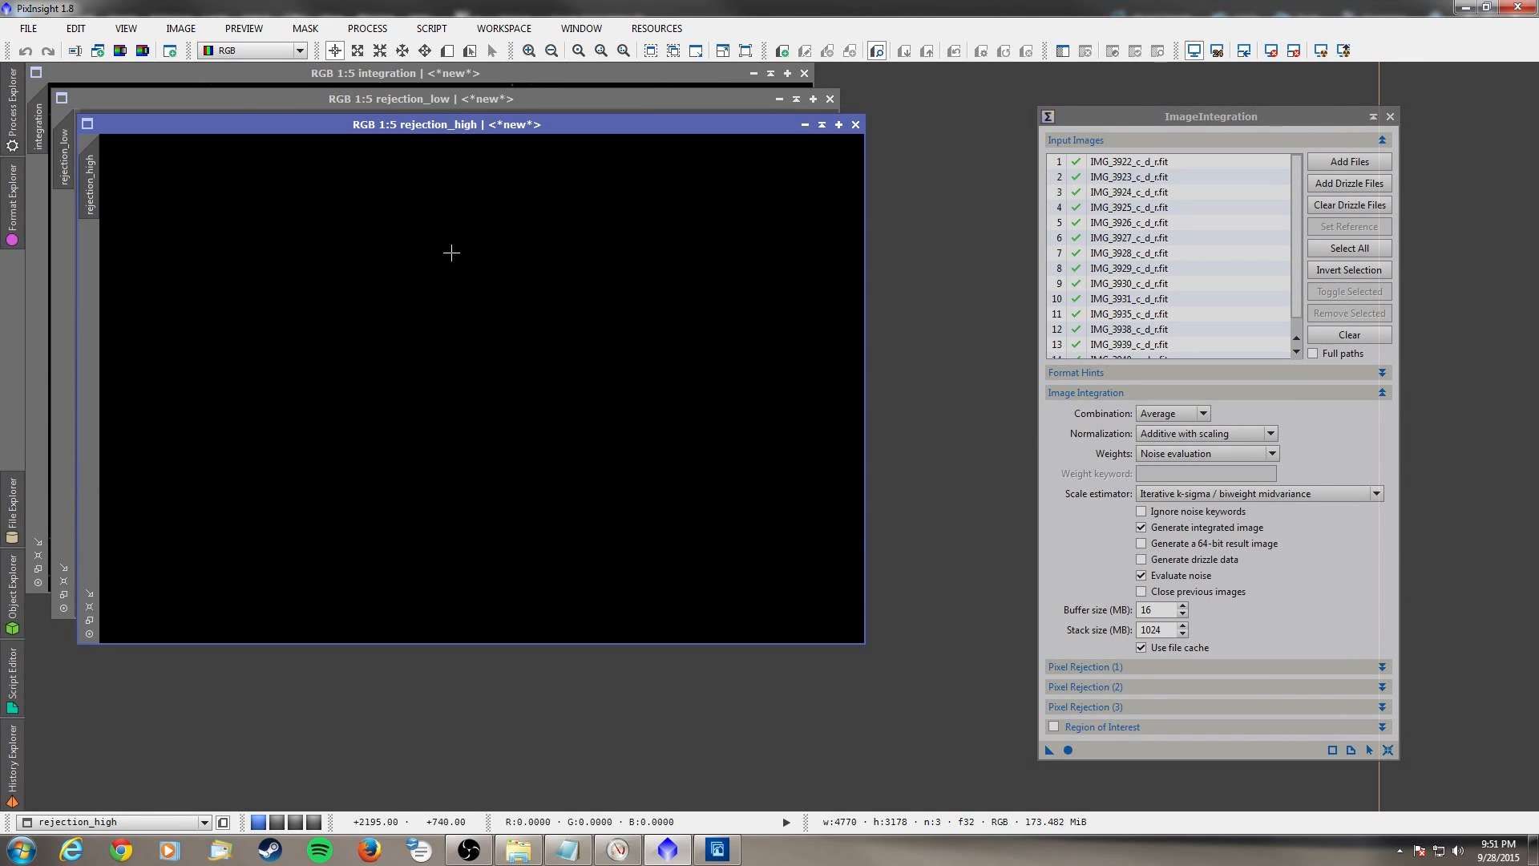
left_click_drag(440, 122, 560, 208)
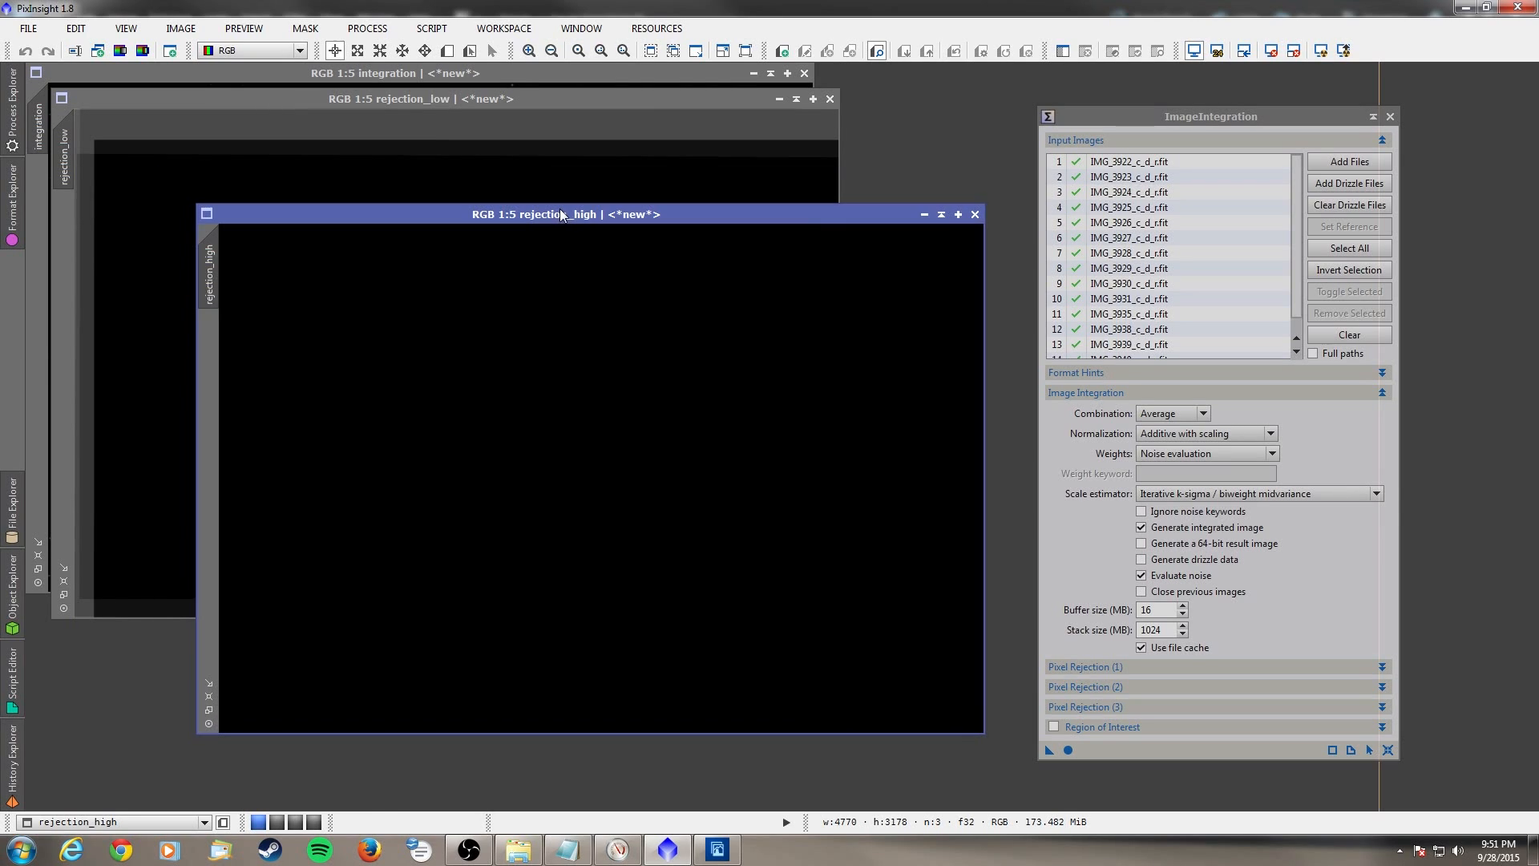
scroll(593, 364, "down", 2)
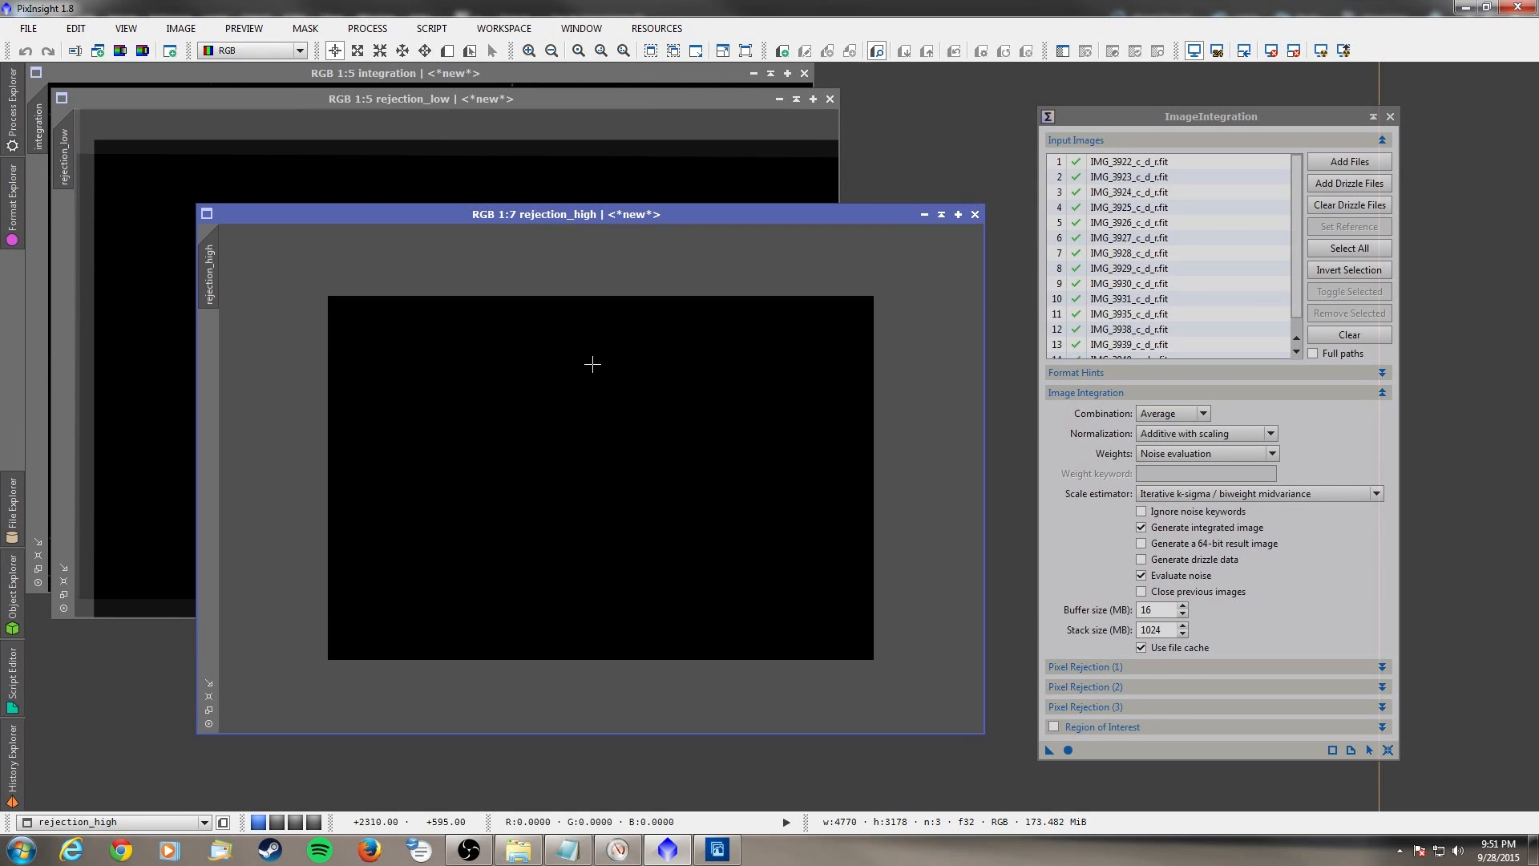
left_click(1391, 117)
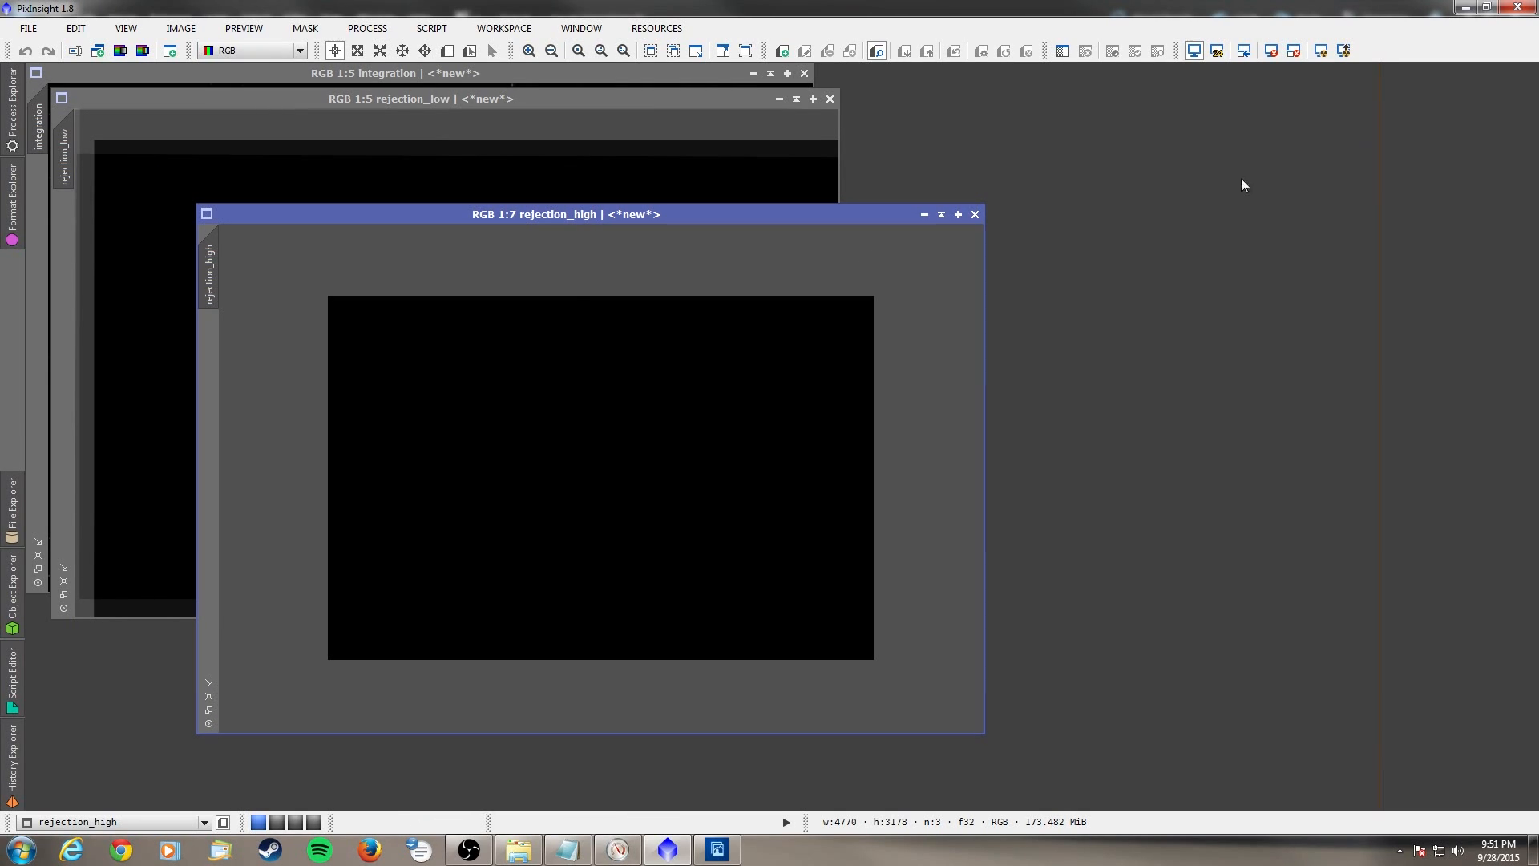
- Auto-stretch the rejection_high image with ScreenTransferFunction, and close that image
mouse_move(4, 128)
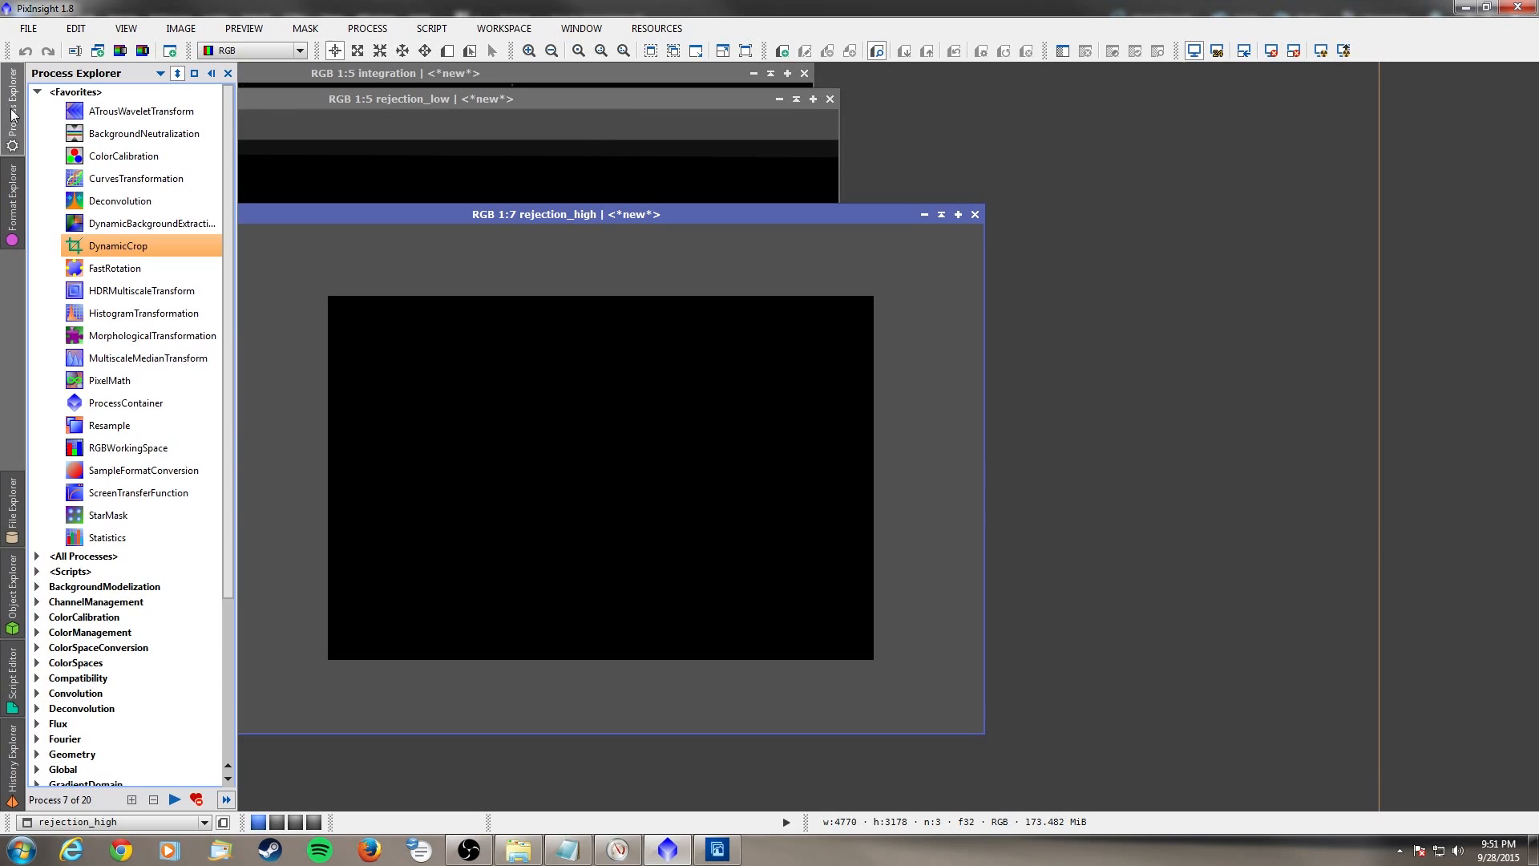
double_click(118, 492)
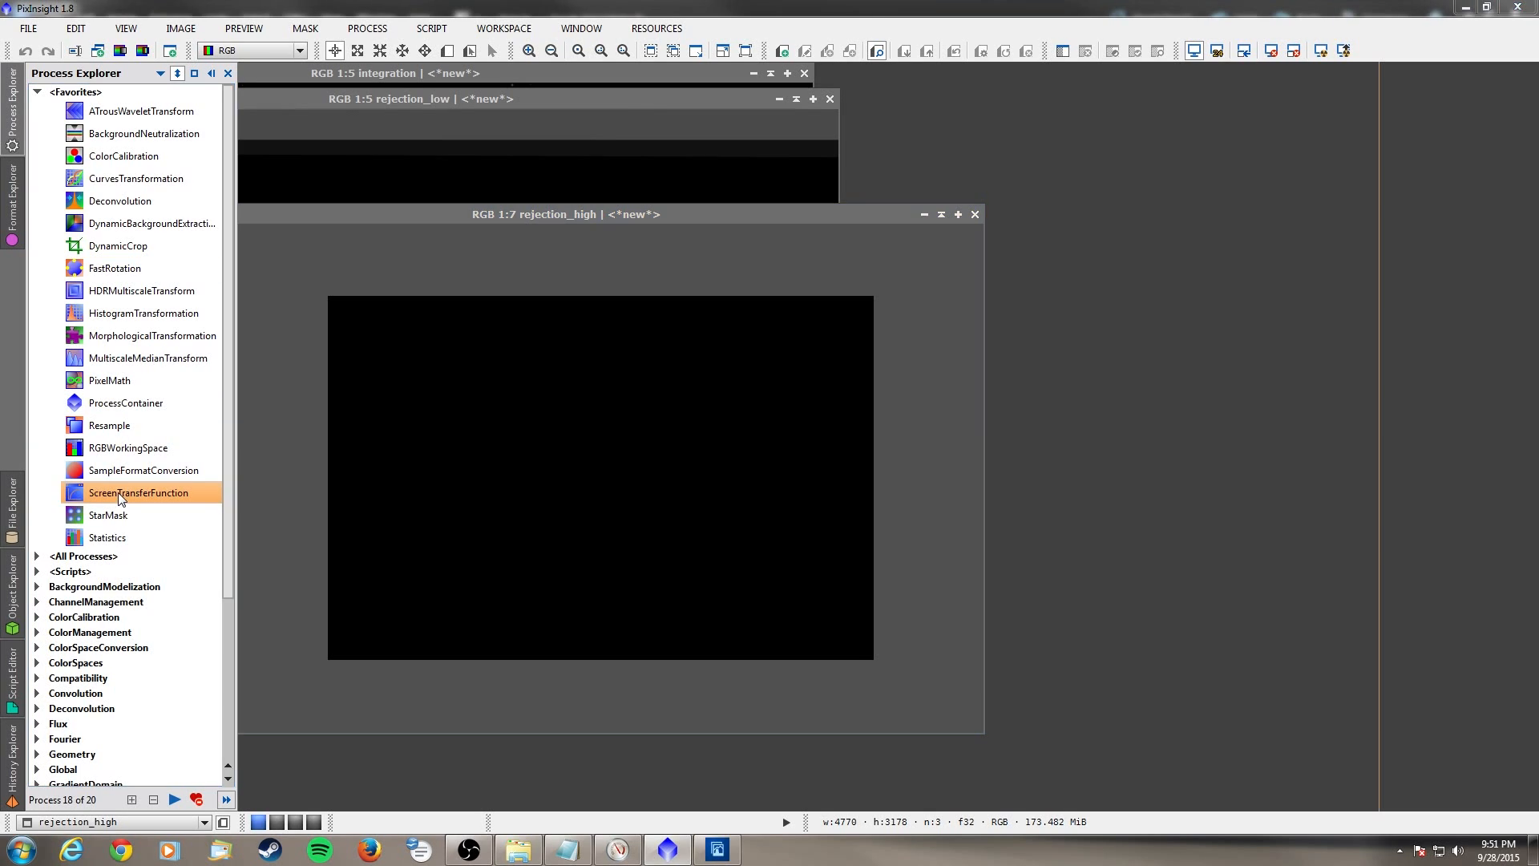
left_click(649, 258)
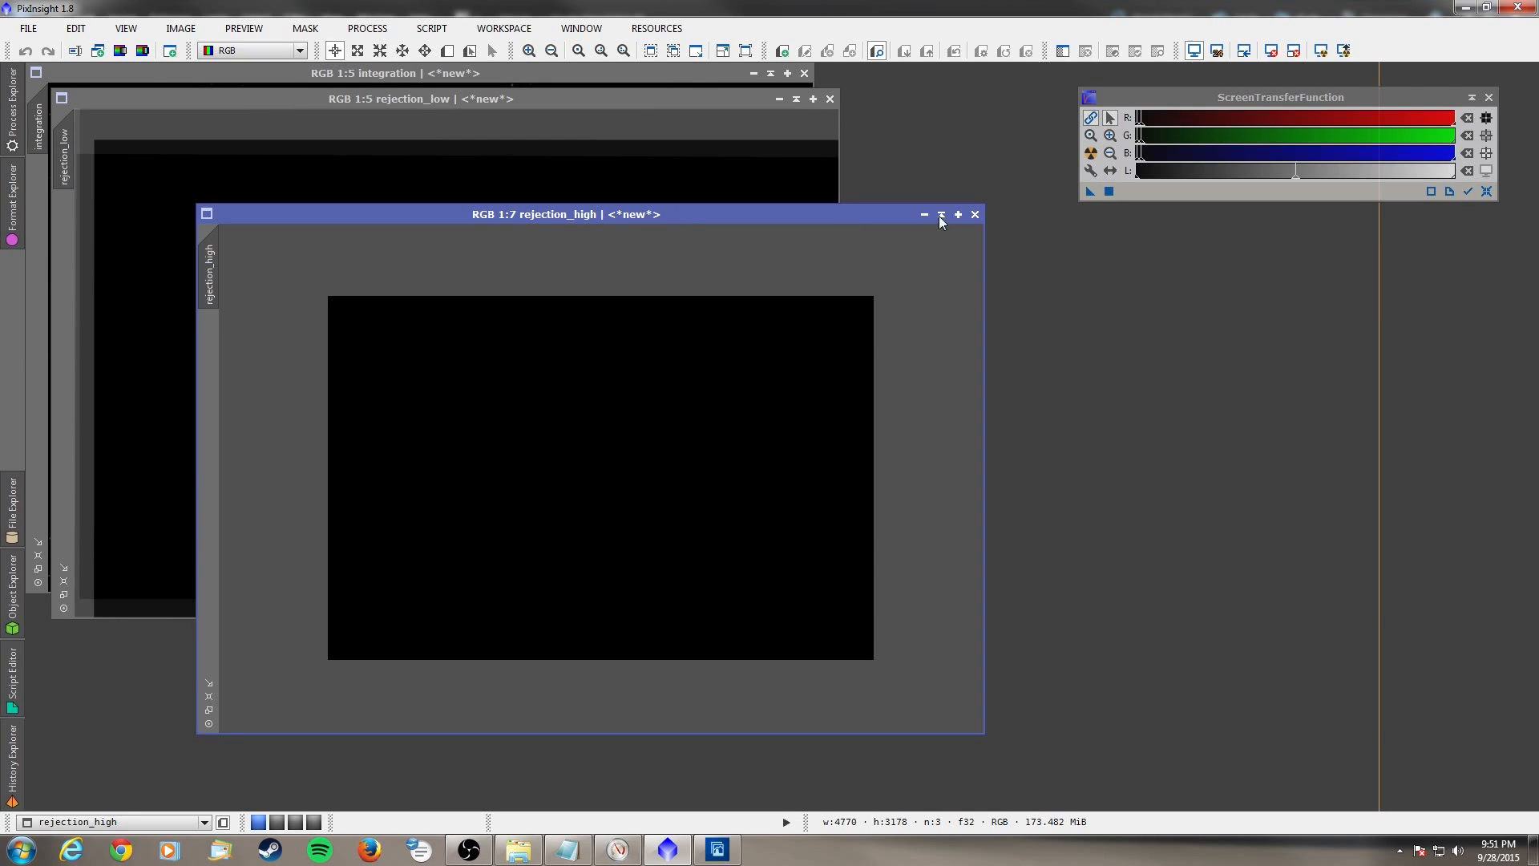
left_click(1090, 153)
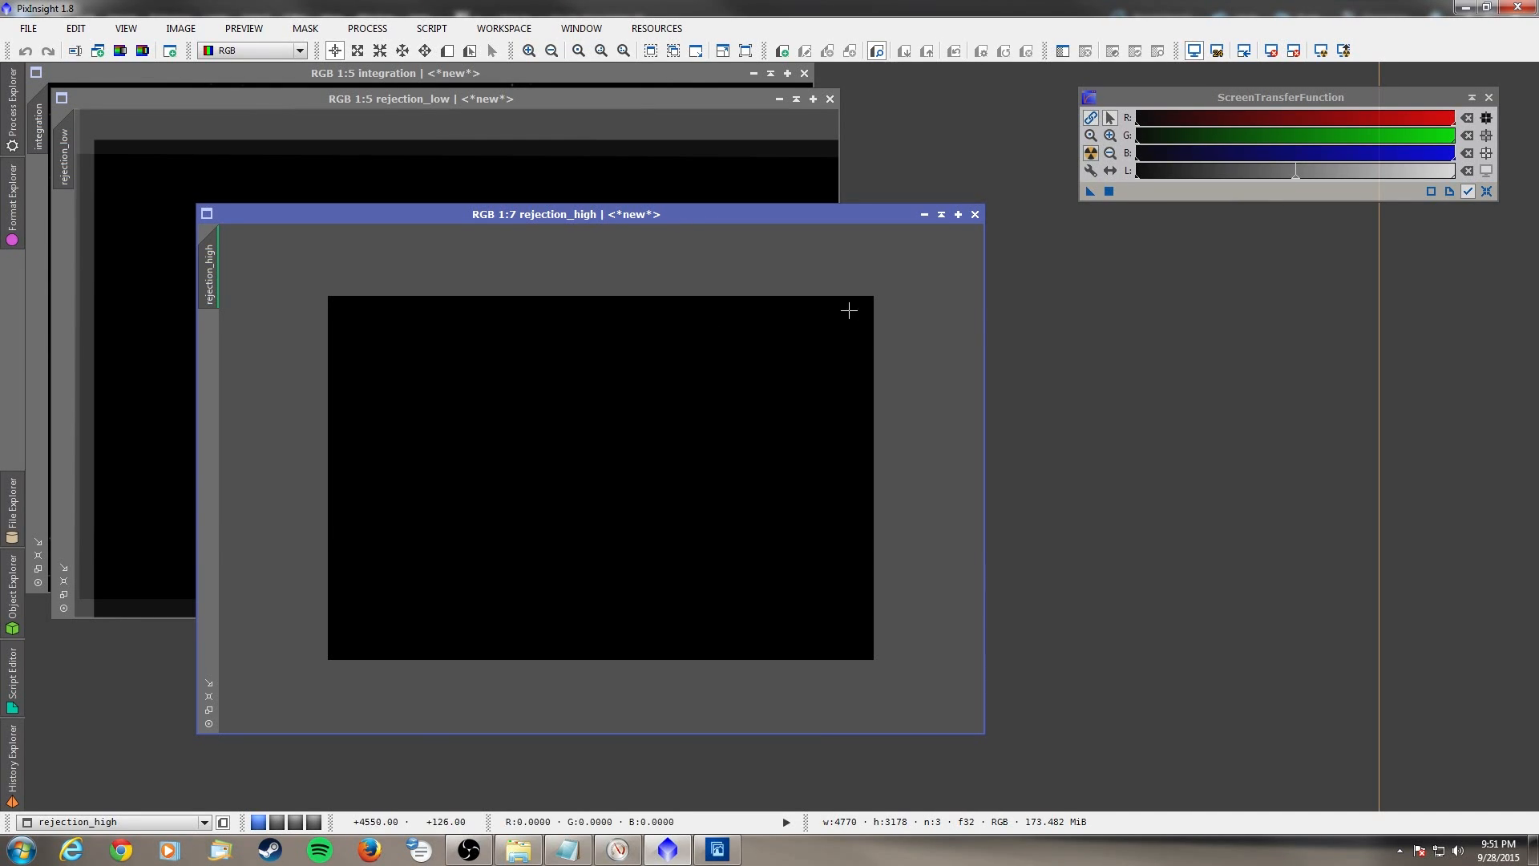
left_click(975, 214)
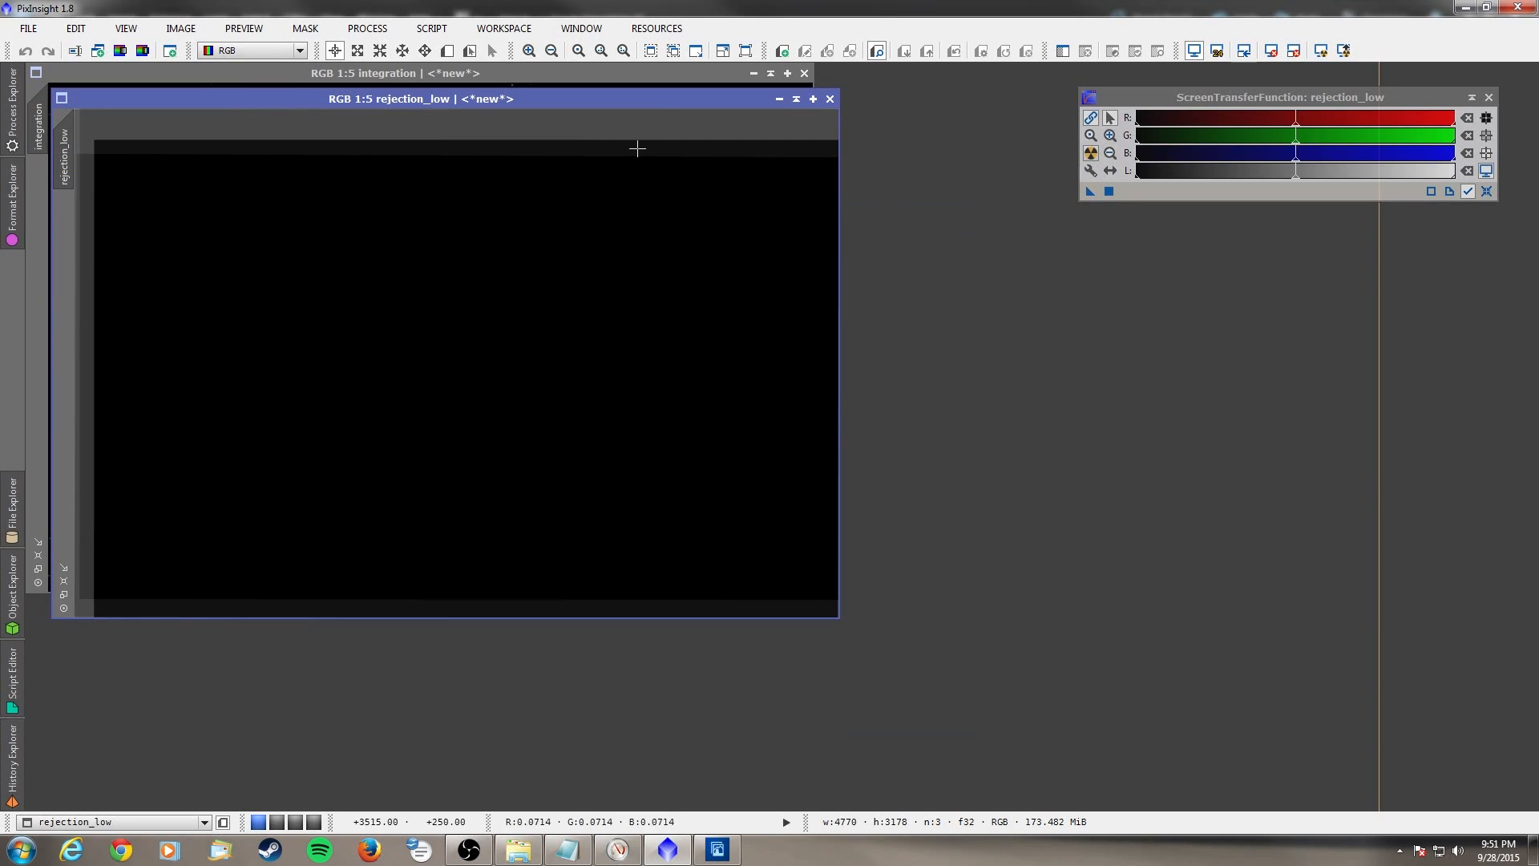
- Auto-stretch the rejection_low image to inspect its edges, and close that image
left_click(1090, 153)
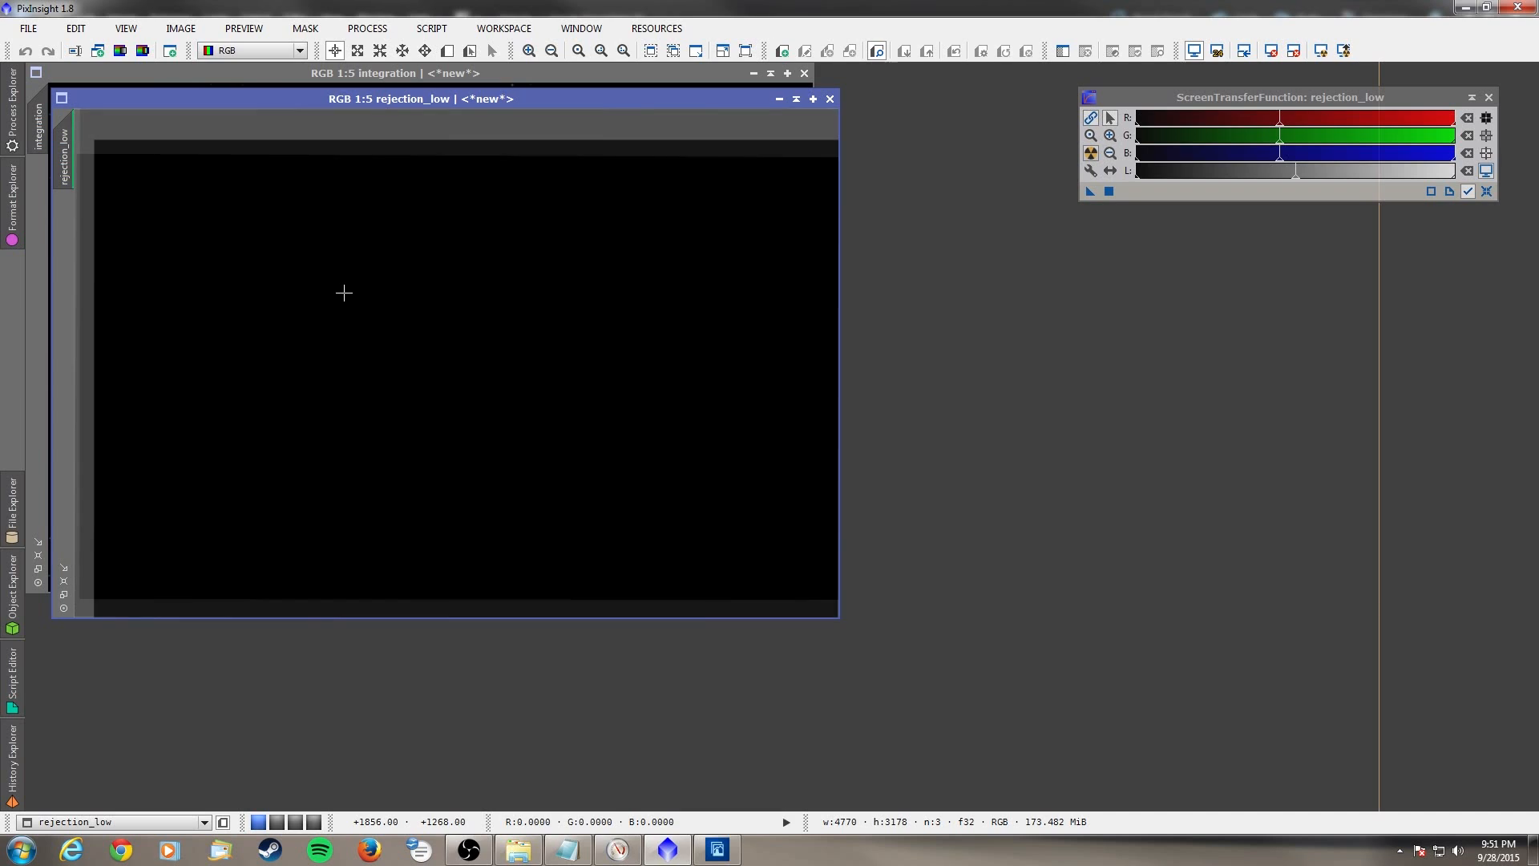
scroll(344, 293, "down", 1)
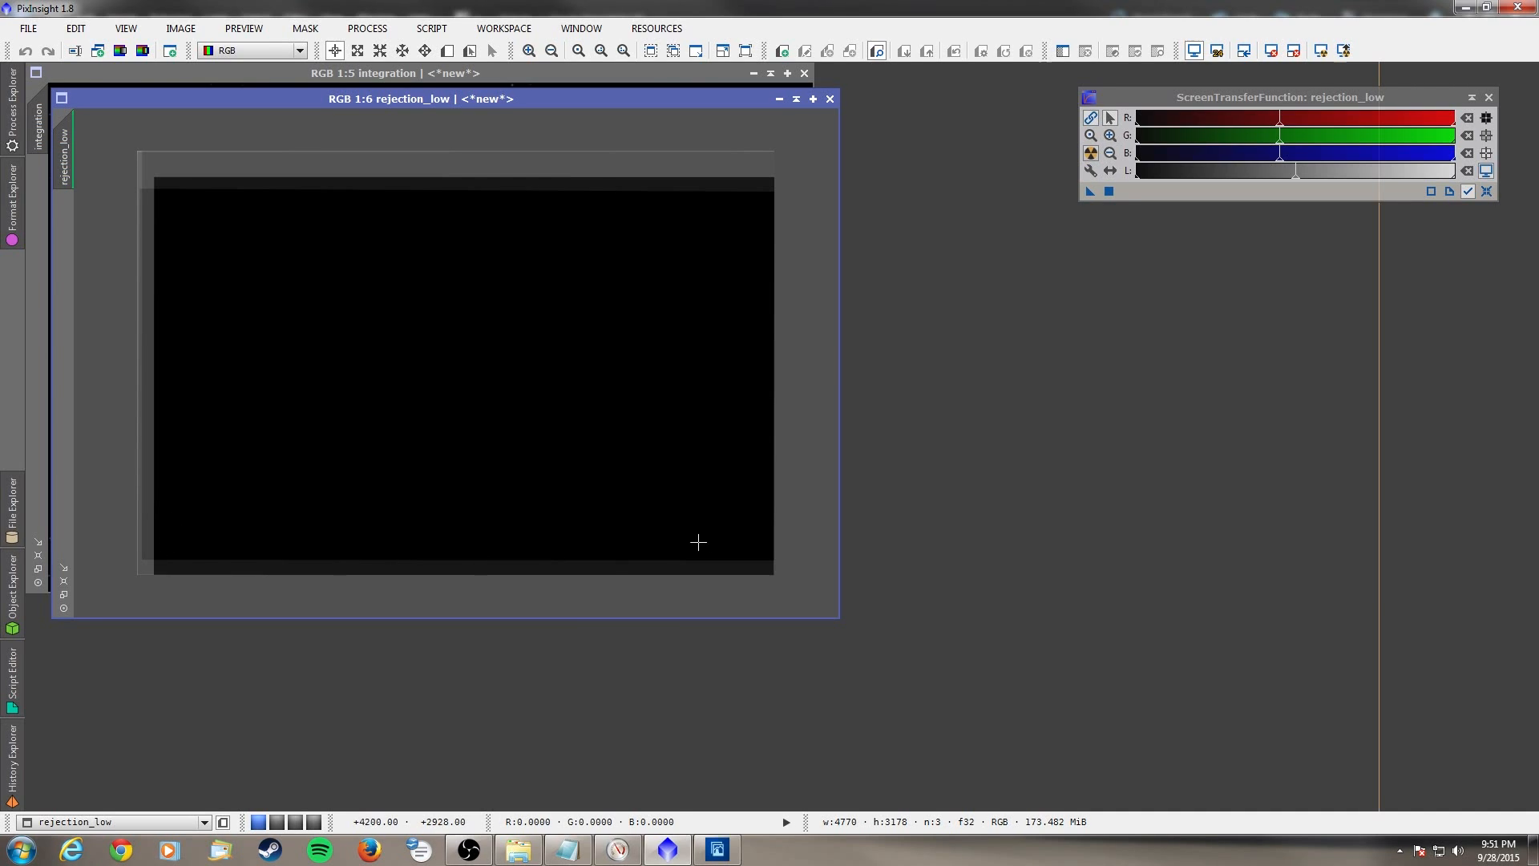
left_click(830, 99)
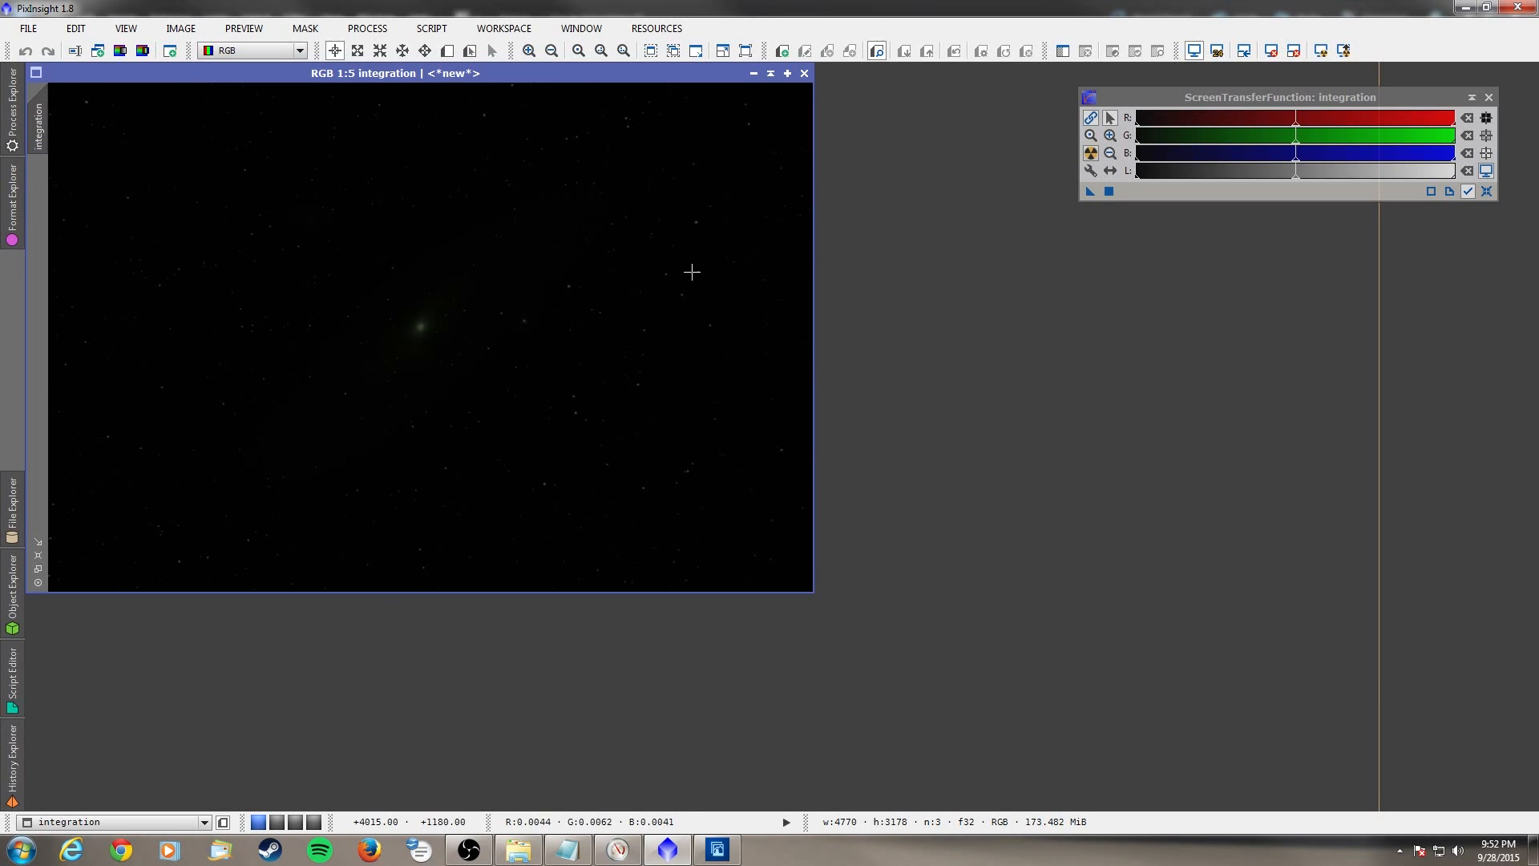
- Auto-stretch the display of the integration image and enlarge its window
left_click(1092, 152)
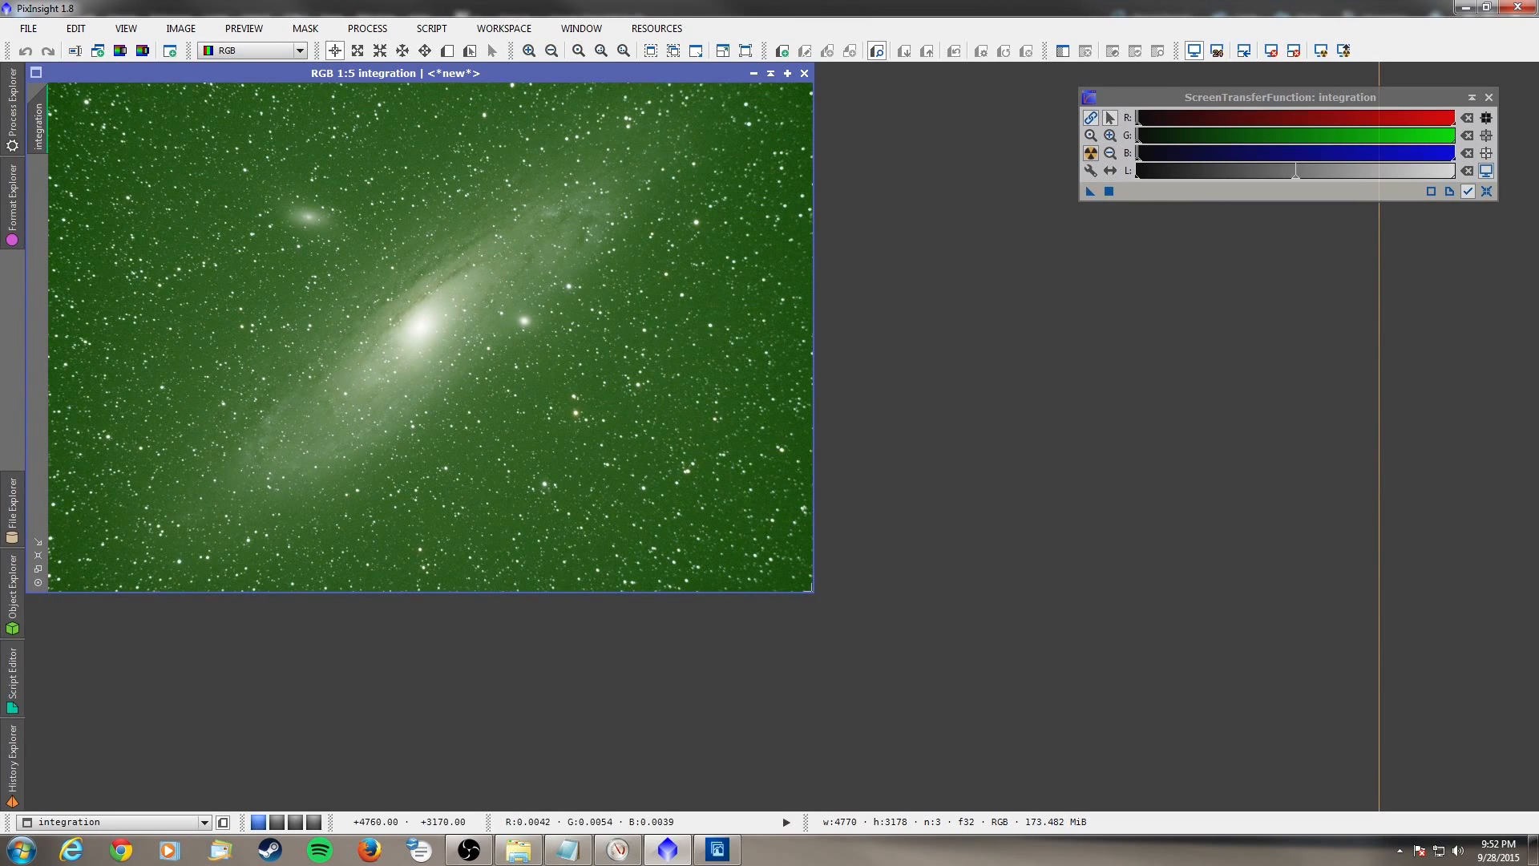
left_click_drag(811, 592, 1000, 770)
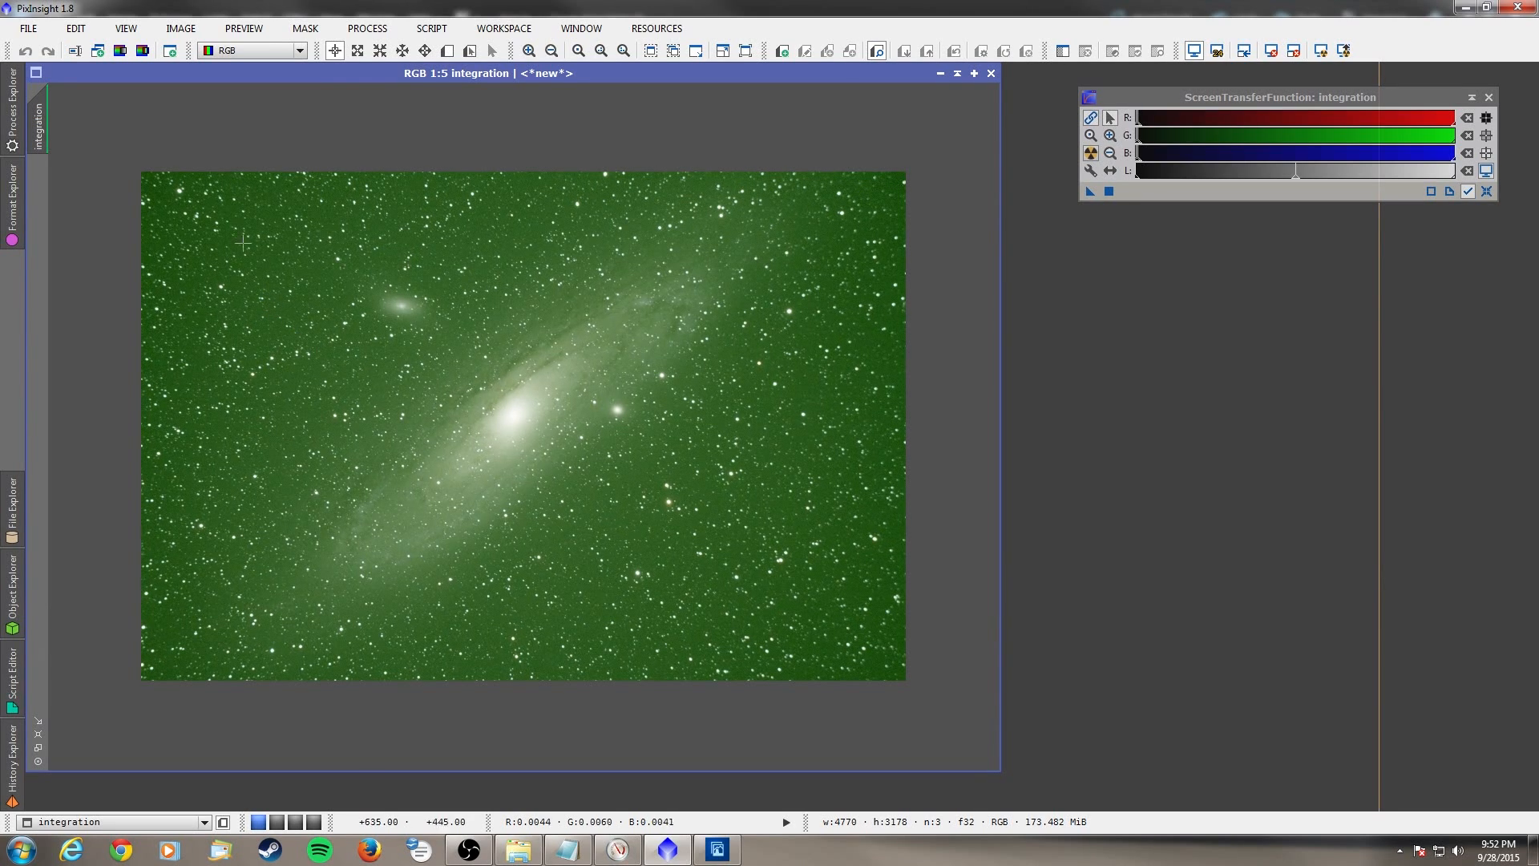
- Crop the thin outer edges off the integration image with DynamicCrop, to about 4725 by 3135 pixels, and close the tool
left_click(12, 137)
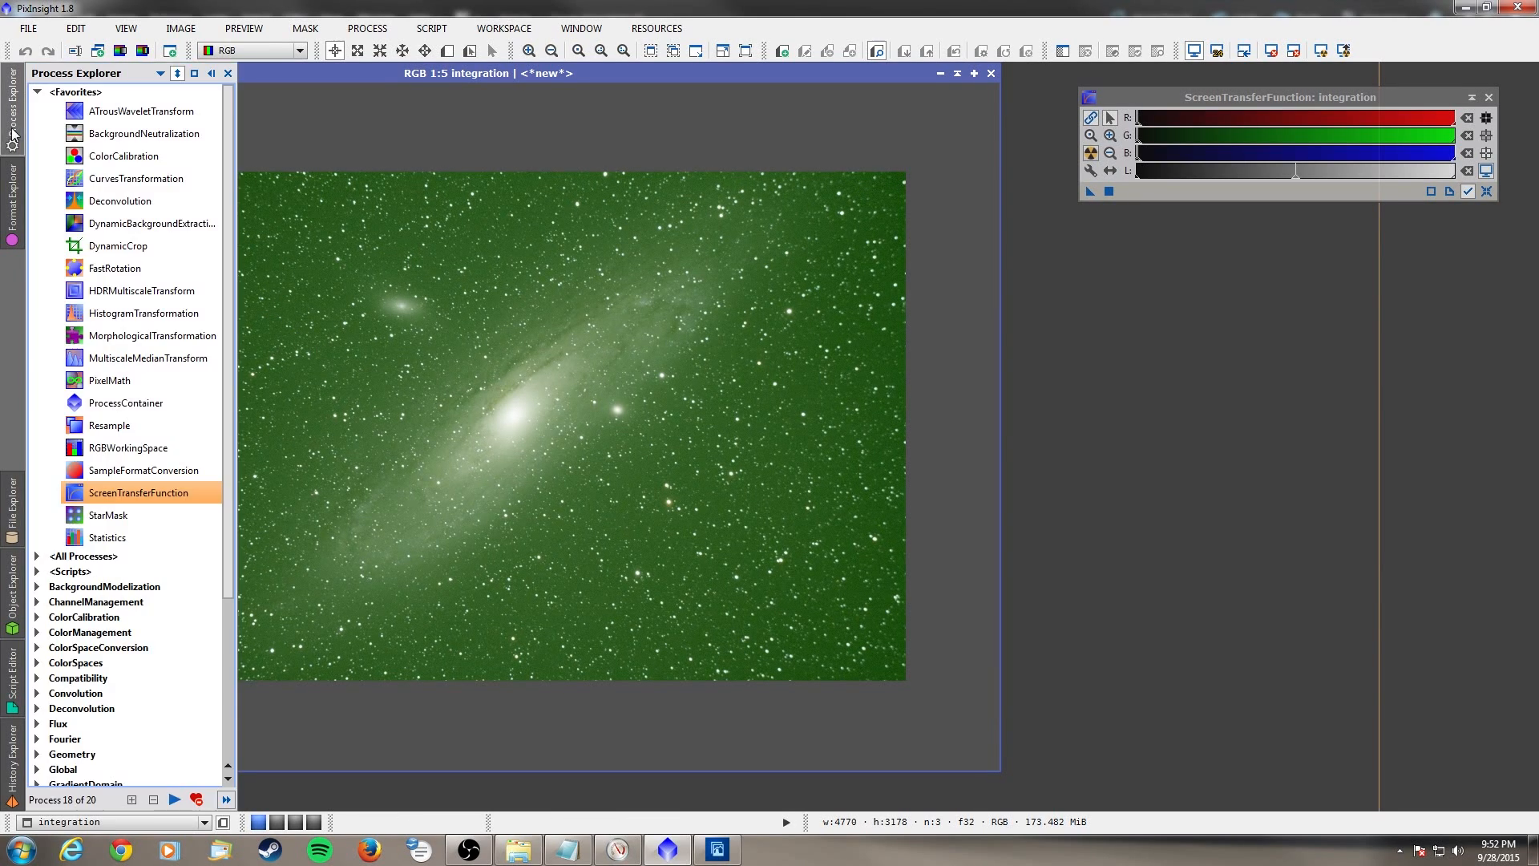
double_click(117, 245)
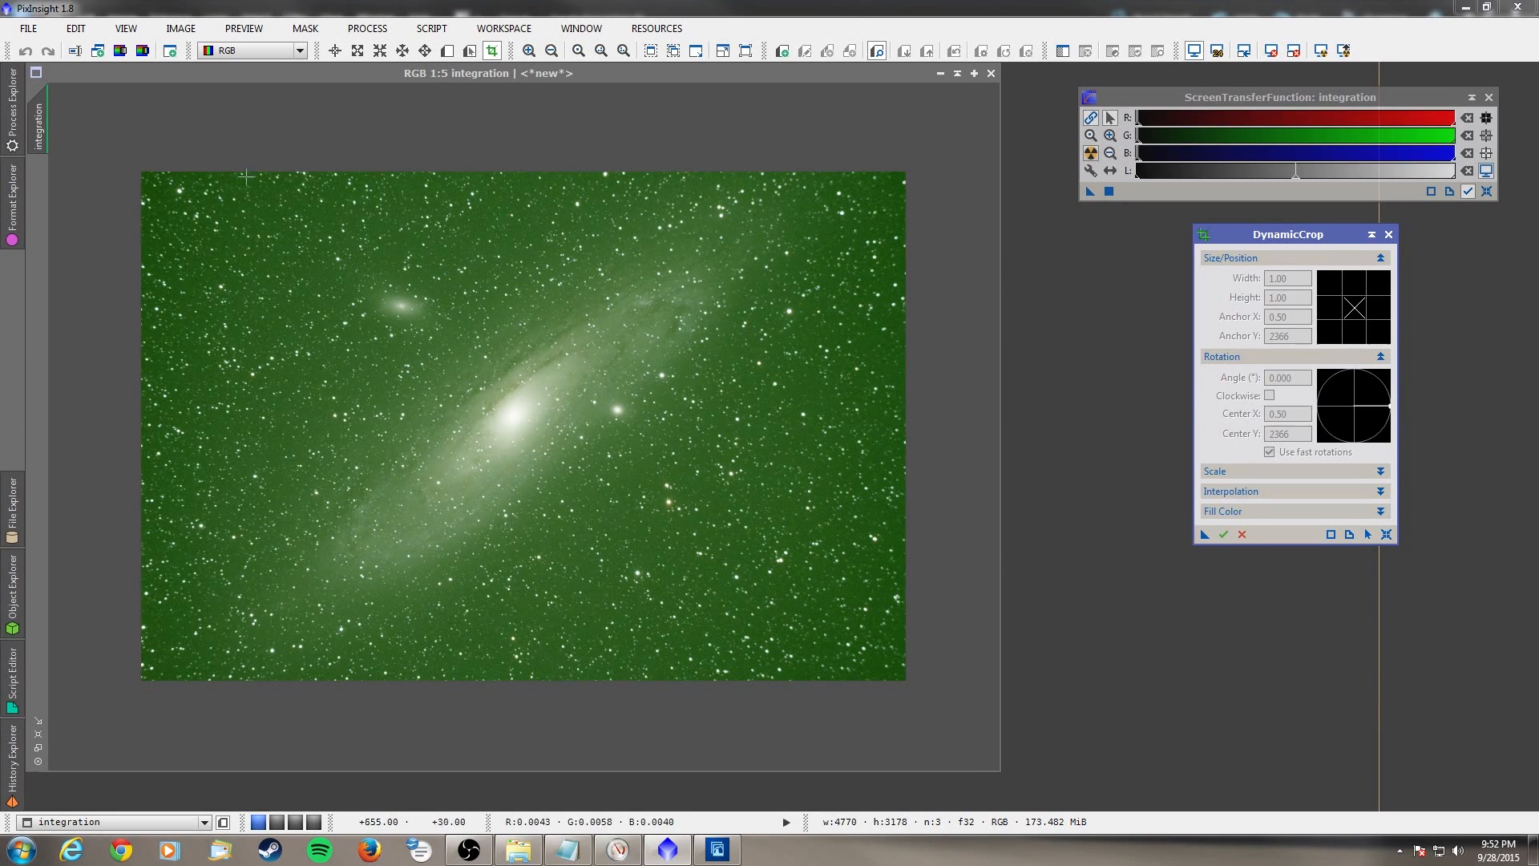
left_click(144, 174)
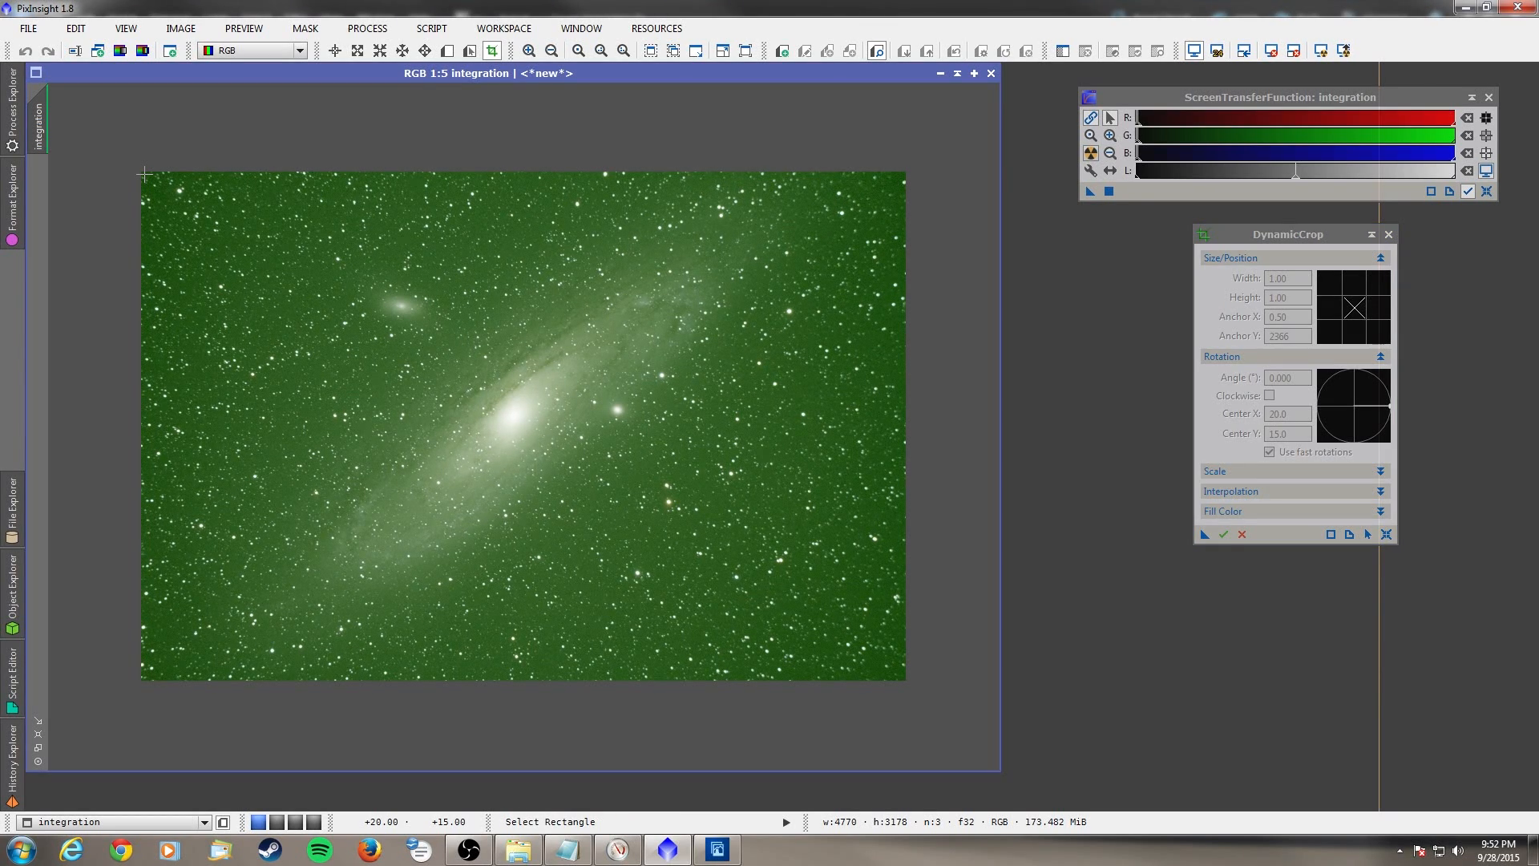
left_click_drag(144, 174, 903, 679)
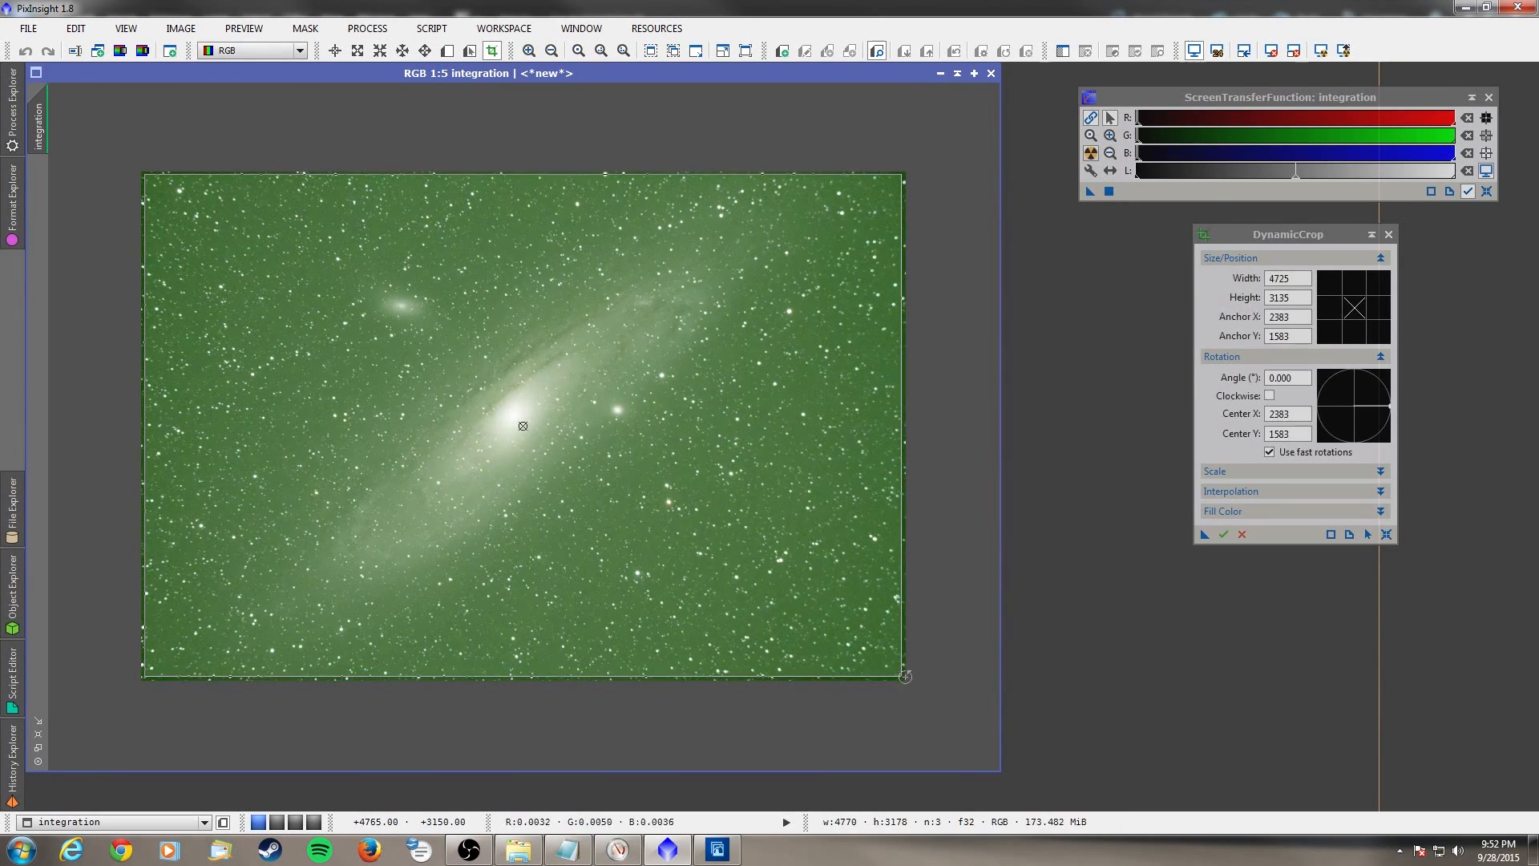
left_click(1224, 535)
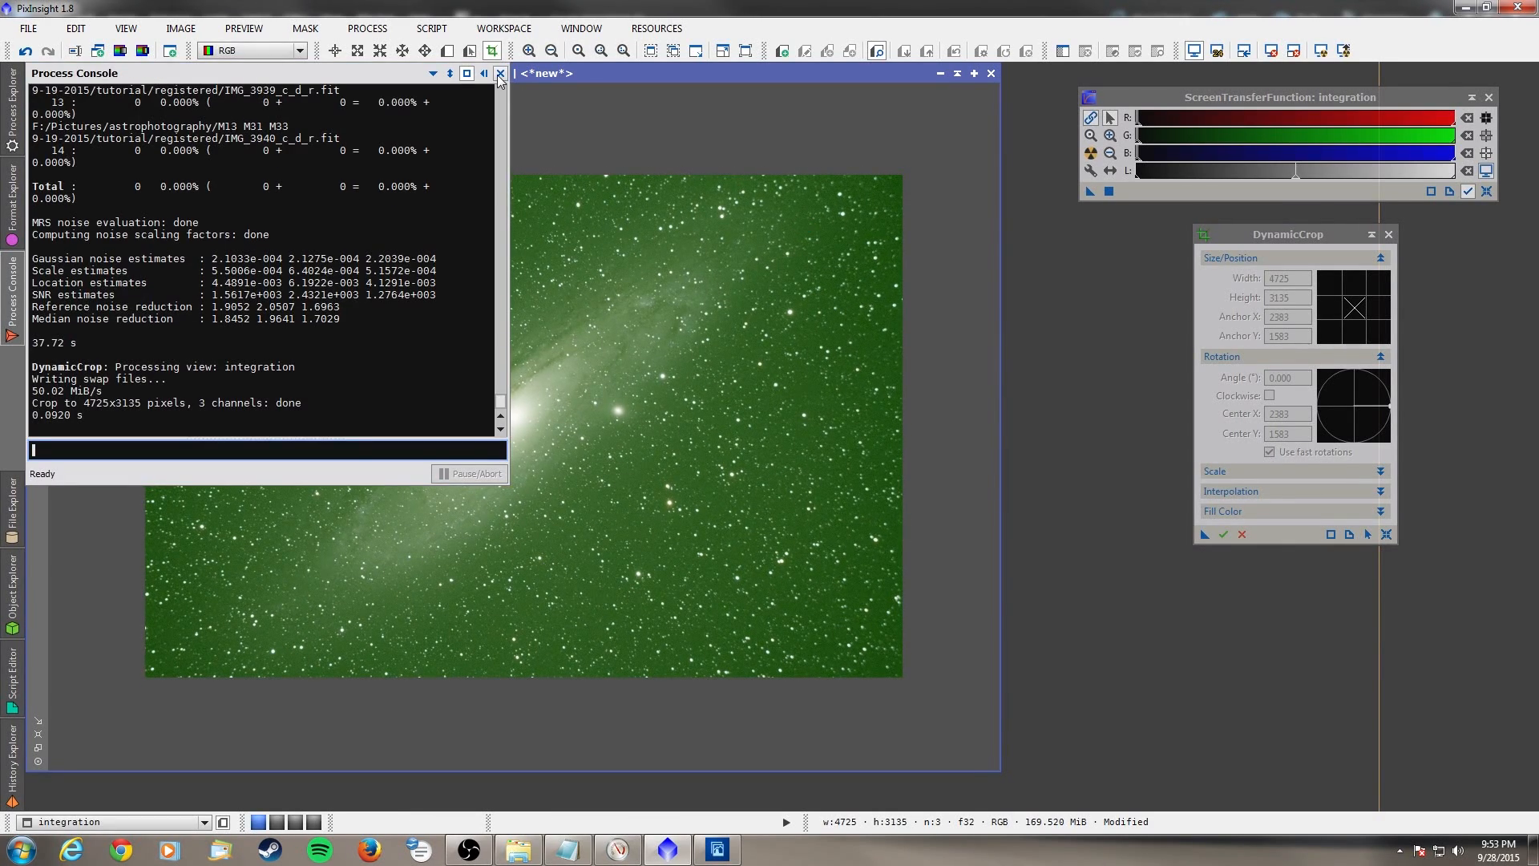
left_click(499, 75)
left_click(1390, 235)
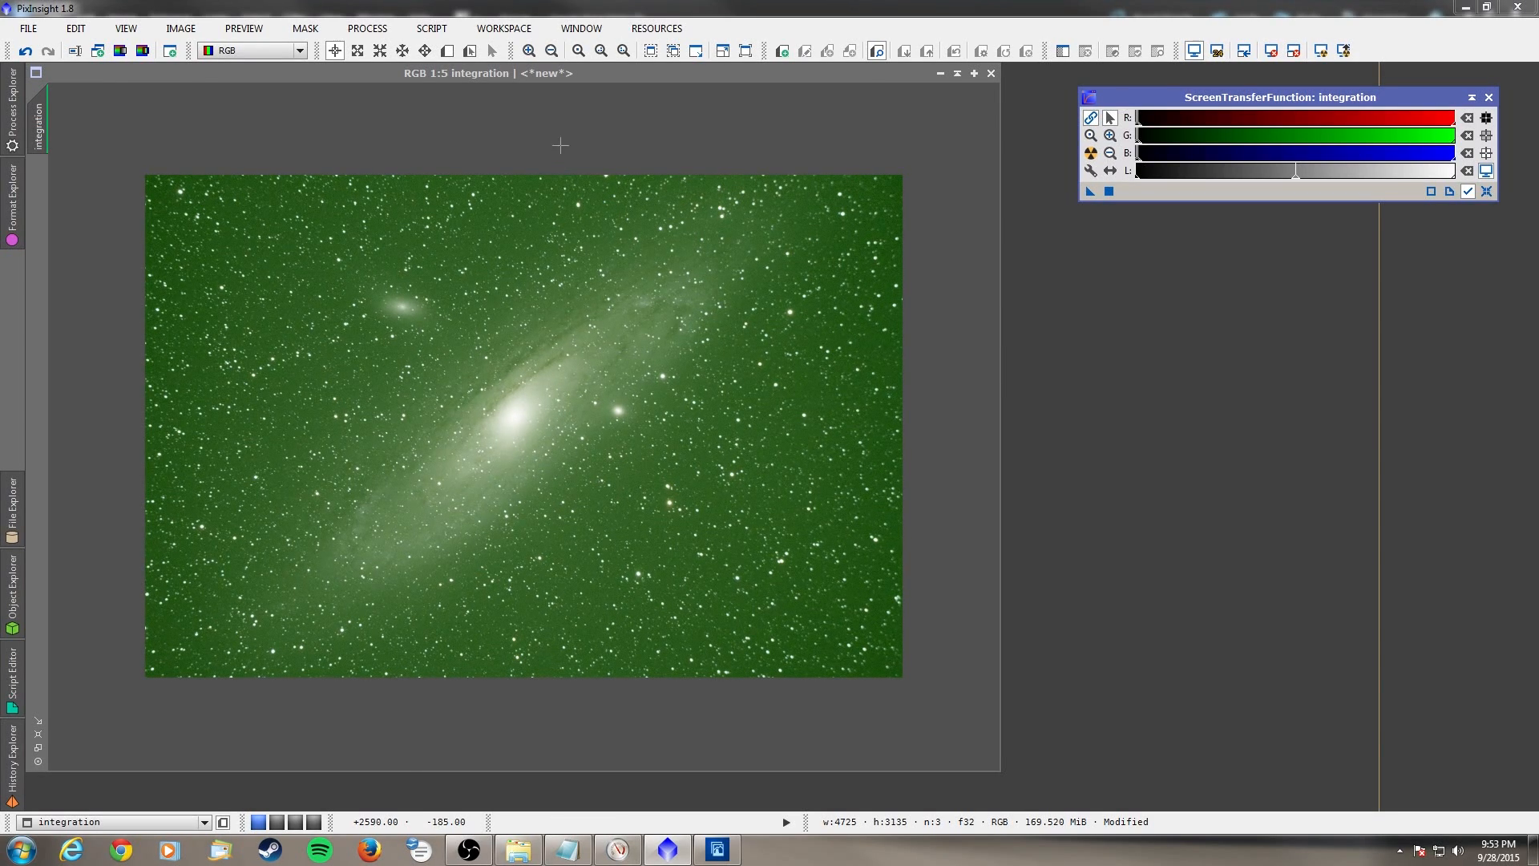
- Open the AutomaticBackgroundExtractor process and place its window clear of the integration image
left_click(367, 28)
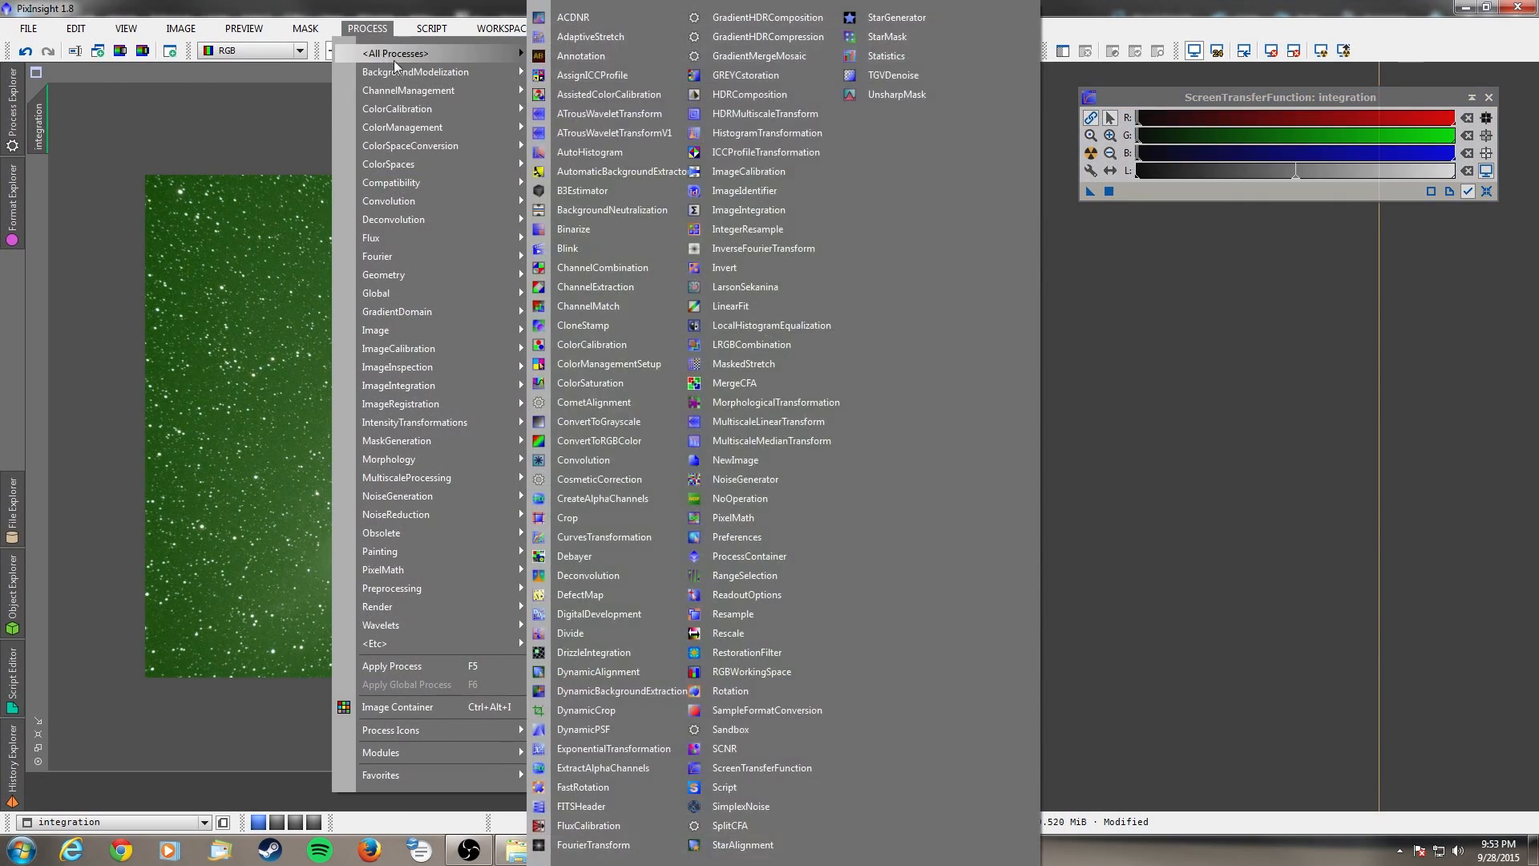
mouse_move(403, 74)
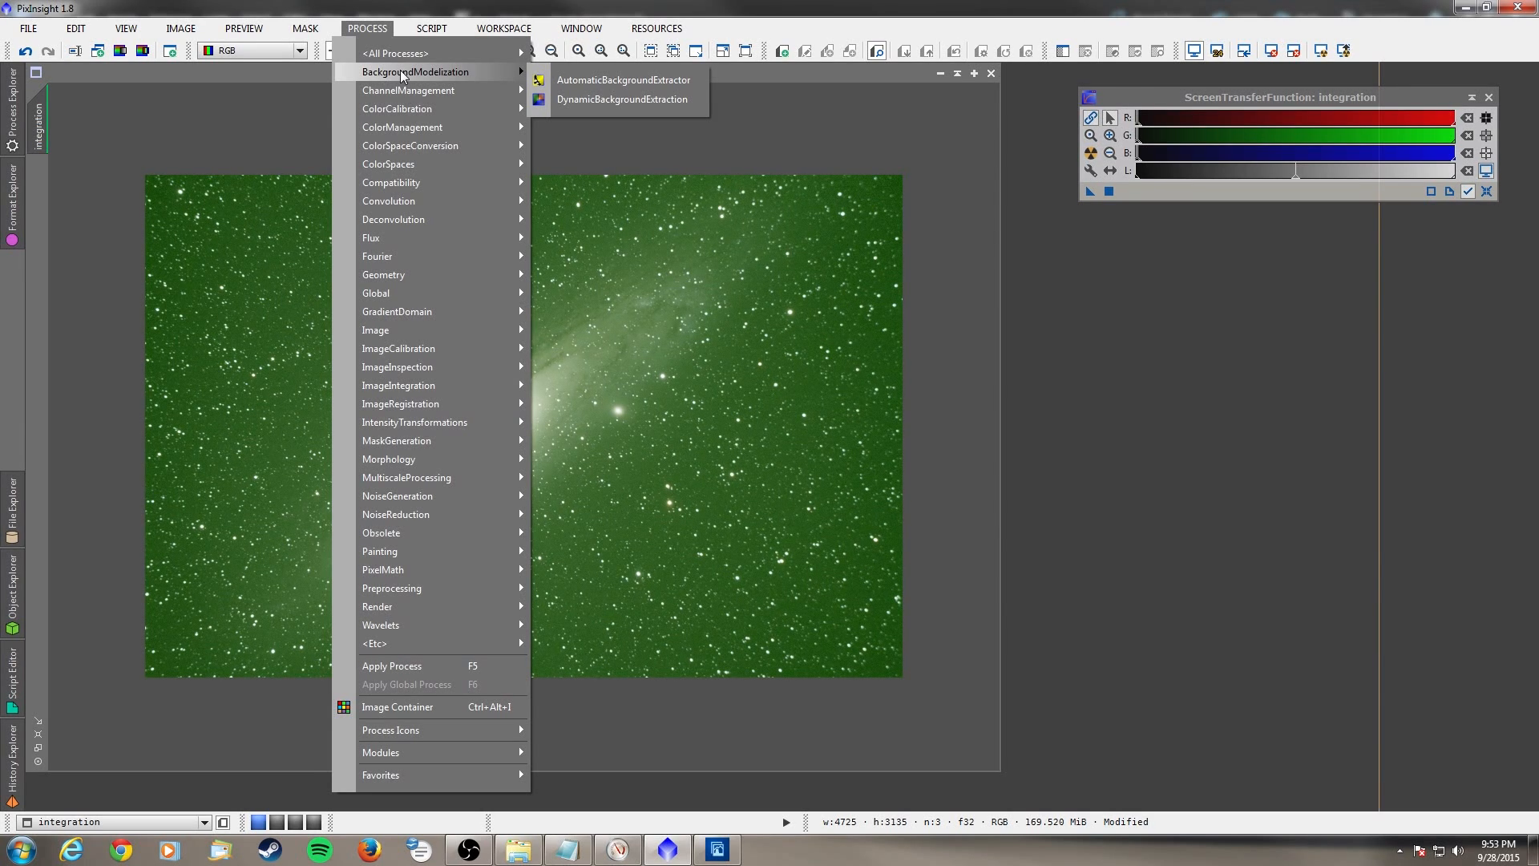
left_click(596, 80)
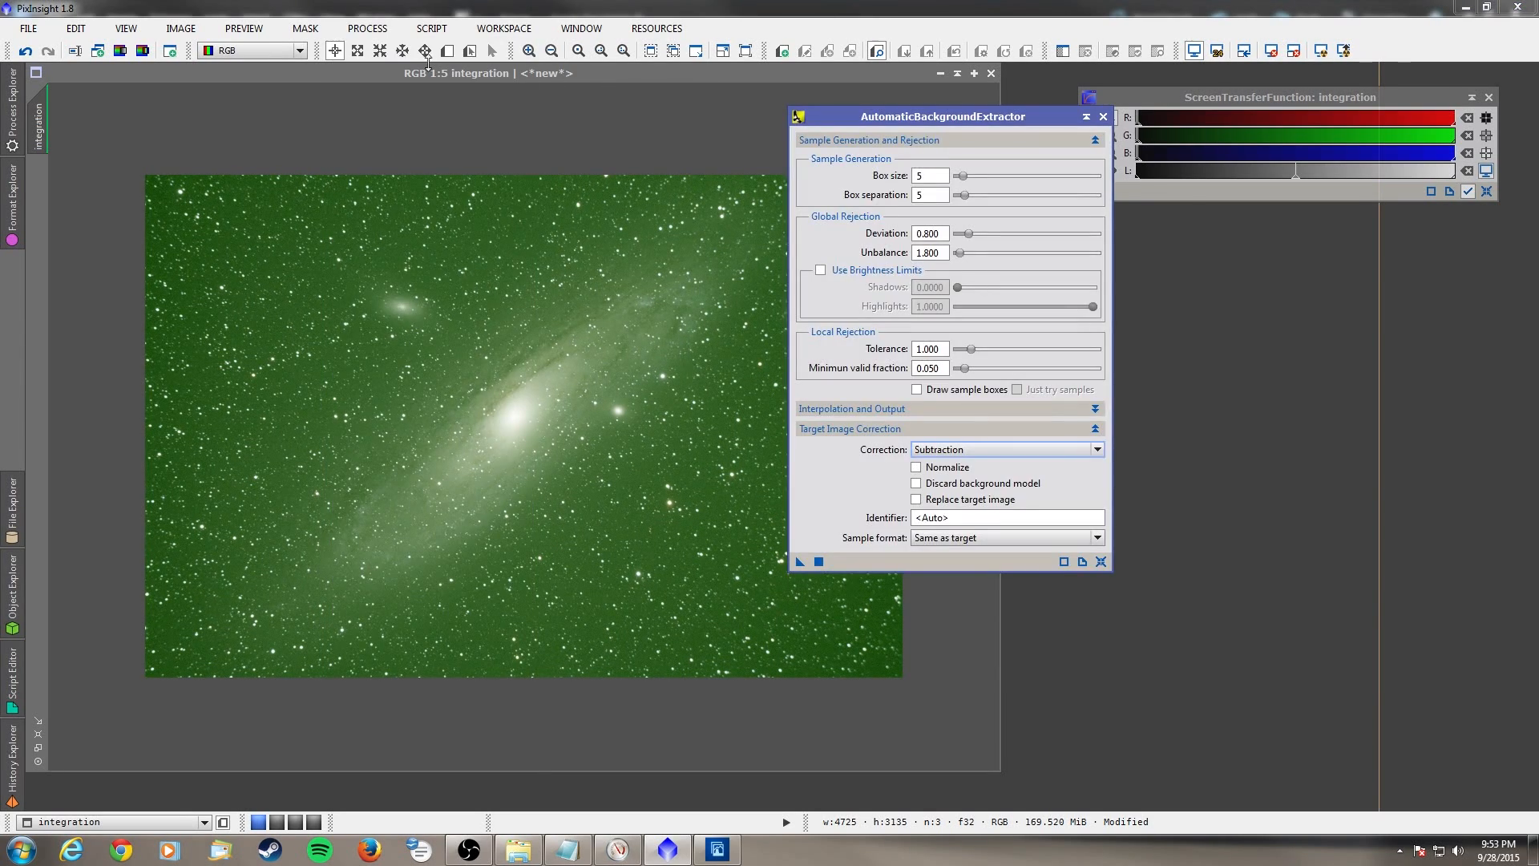
left_click(375, 31)
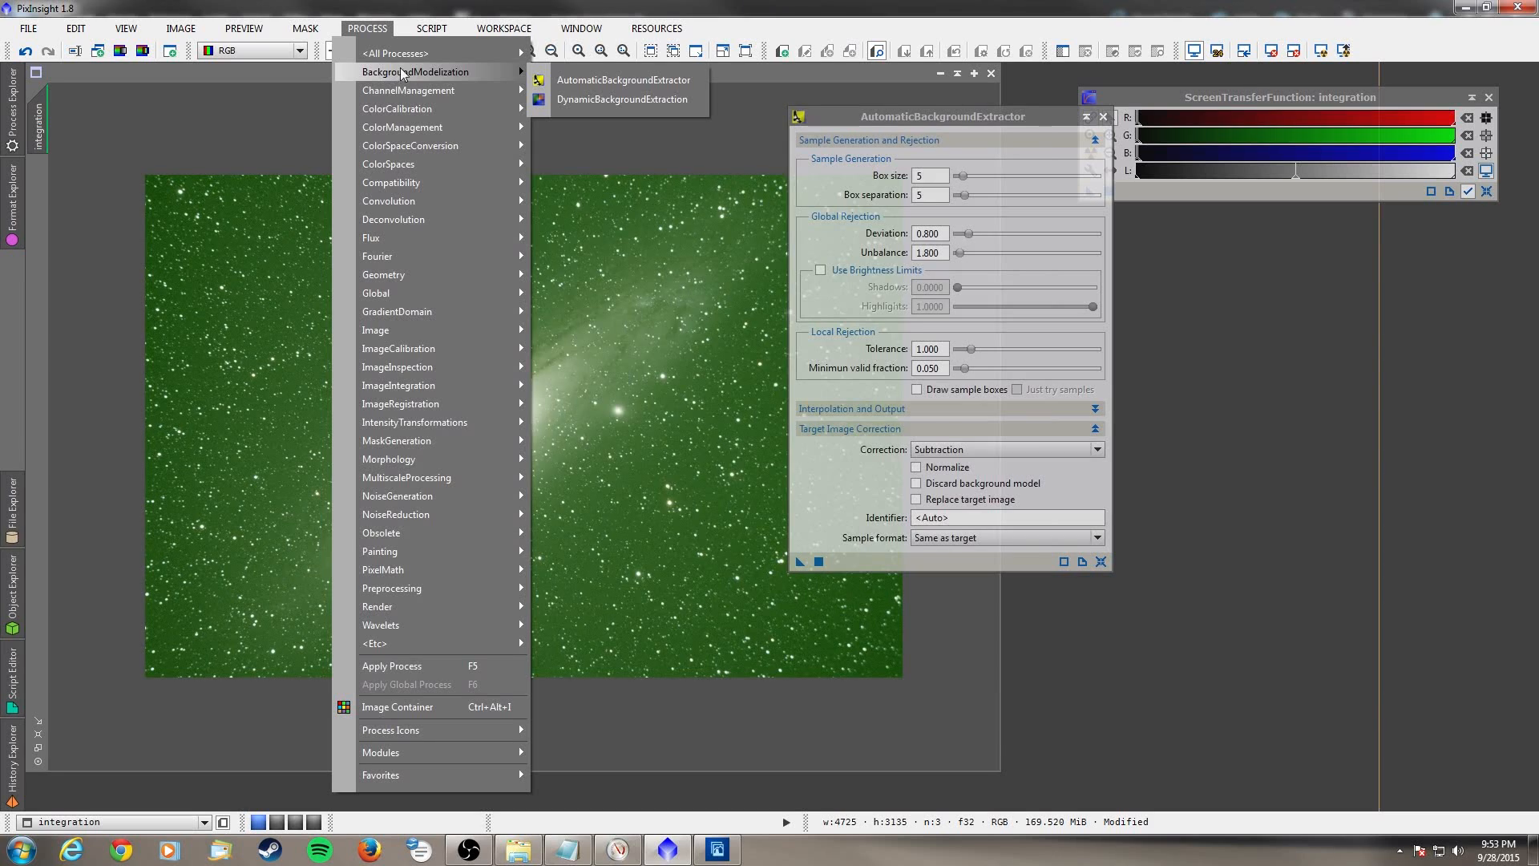
mouse_move(418, 109)
left_click(232, 110)
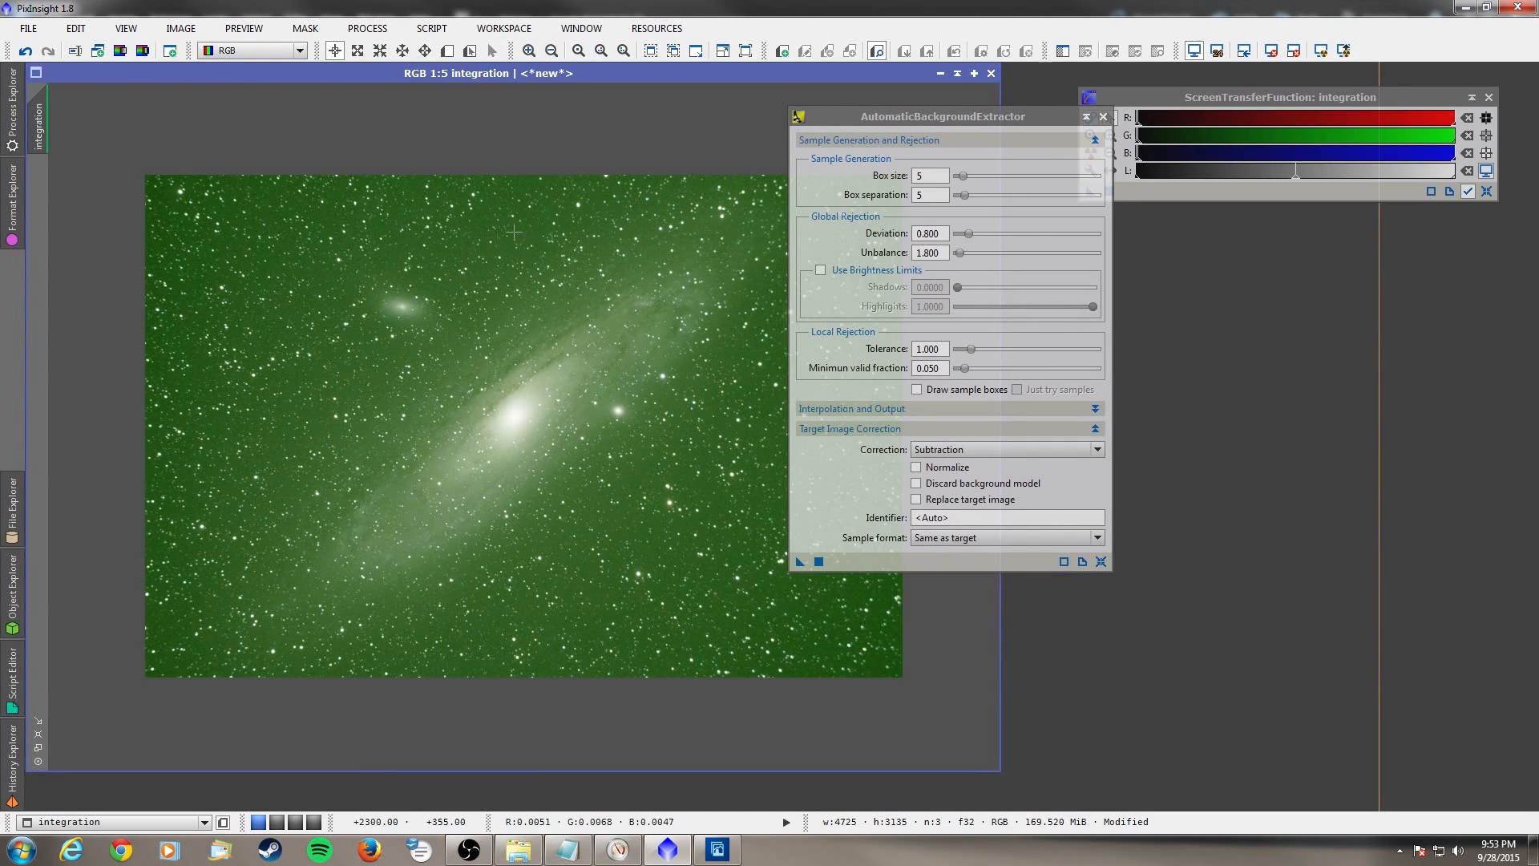
left_click_drag(973, 117, 1263, 247)
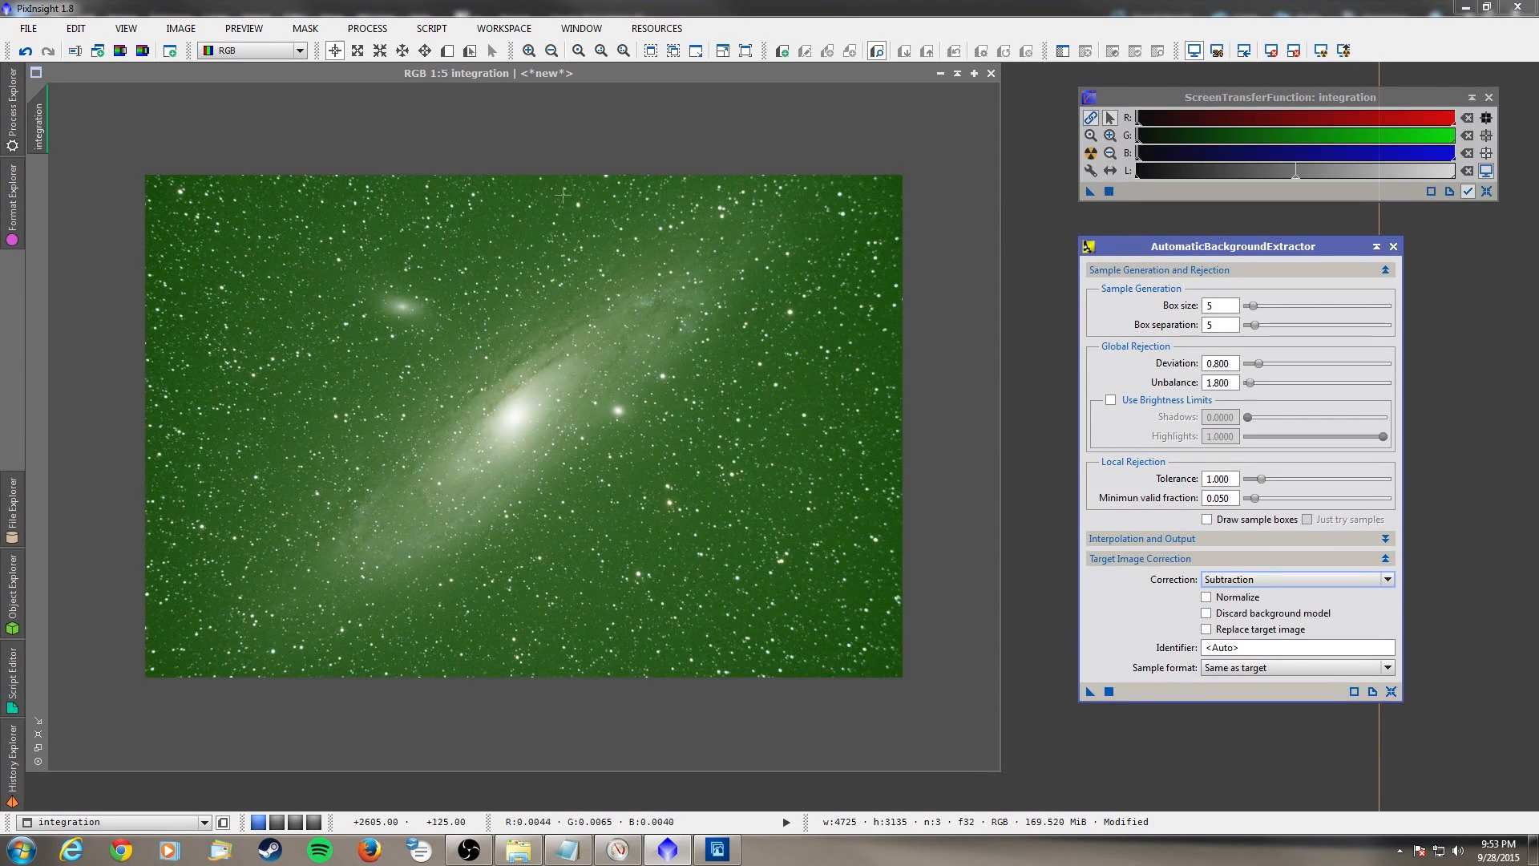
left_click(367, 28)
mouse_move(502, 74)
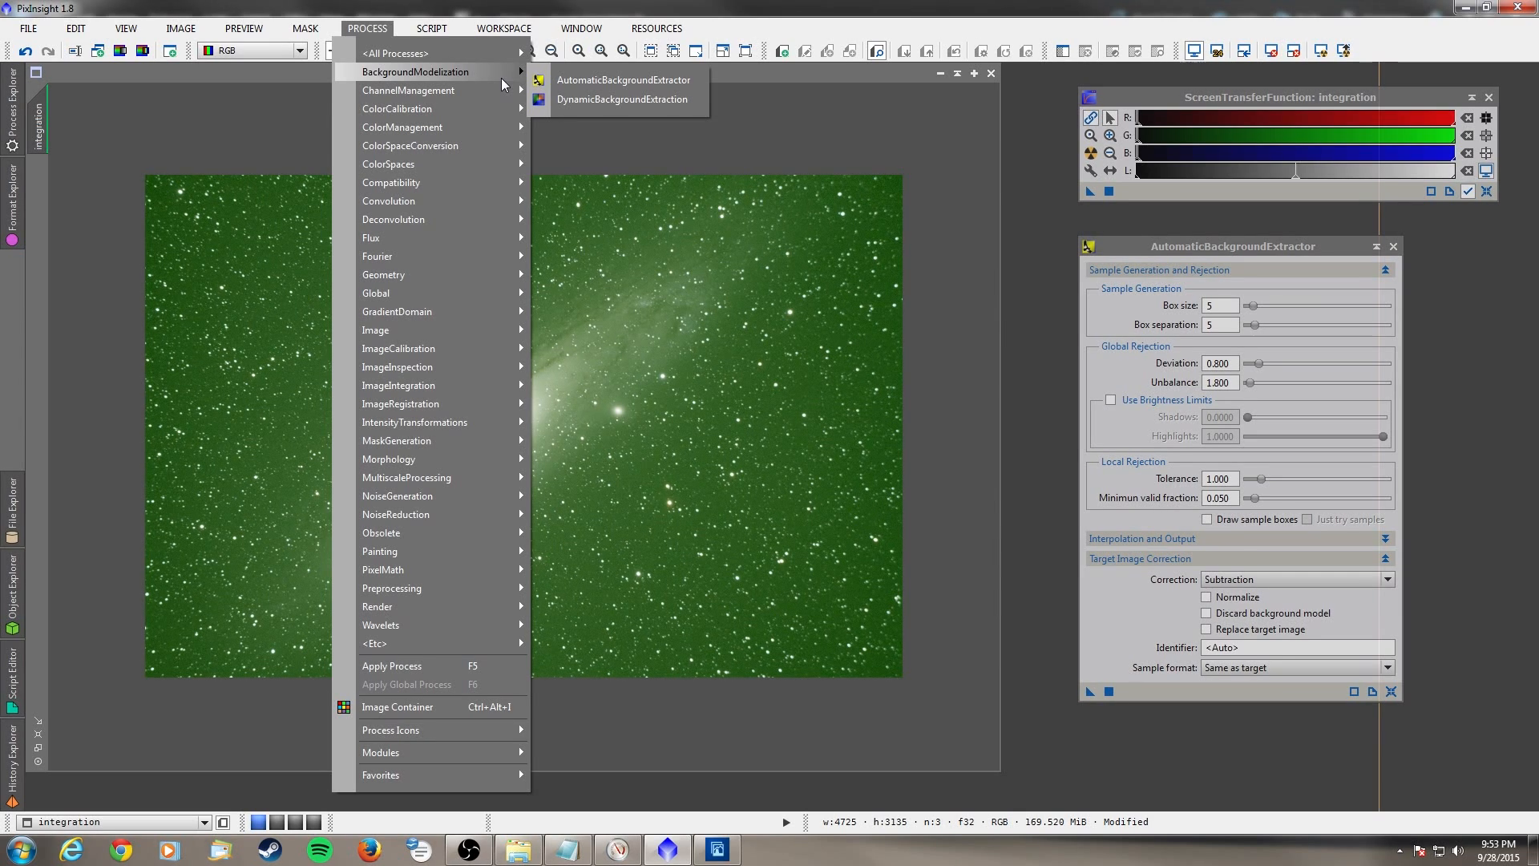
left_click(523, 28)
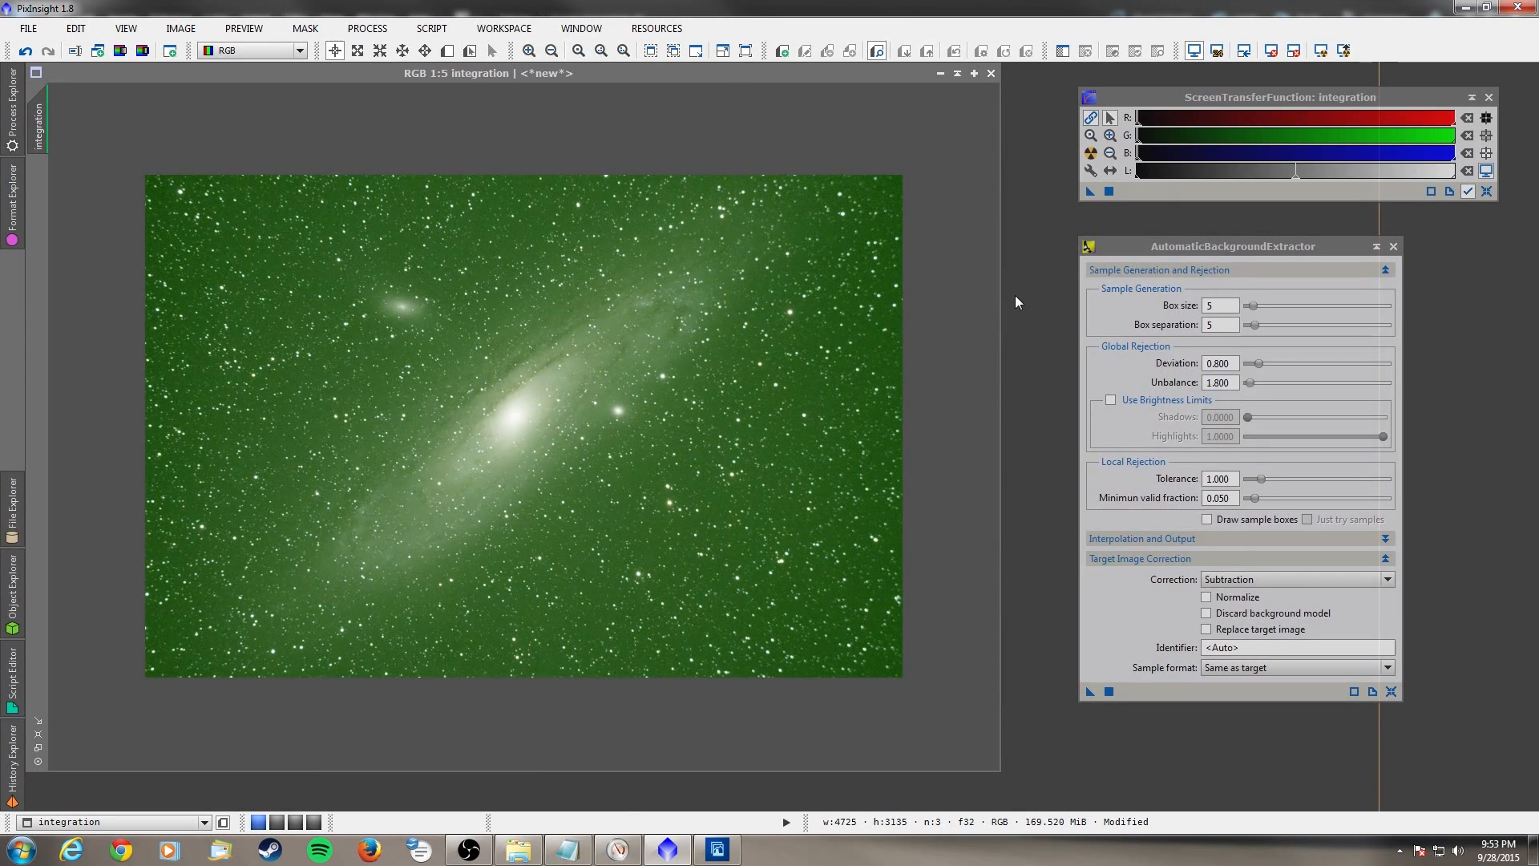
- Run AutomaticBackgroundExtractor on the integration image with Subtraction correction, keeping the target image and background model, and close the process console
left_click(1130, 248)
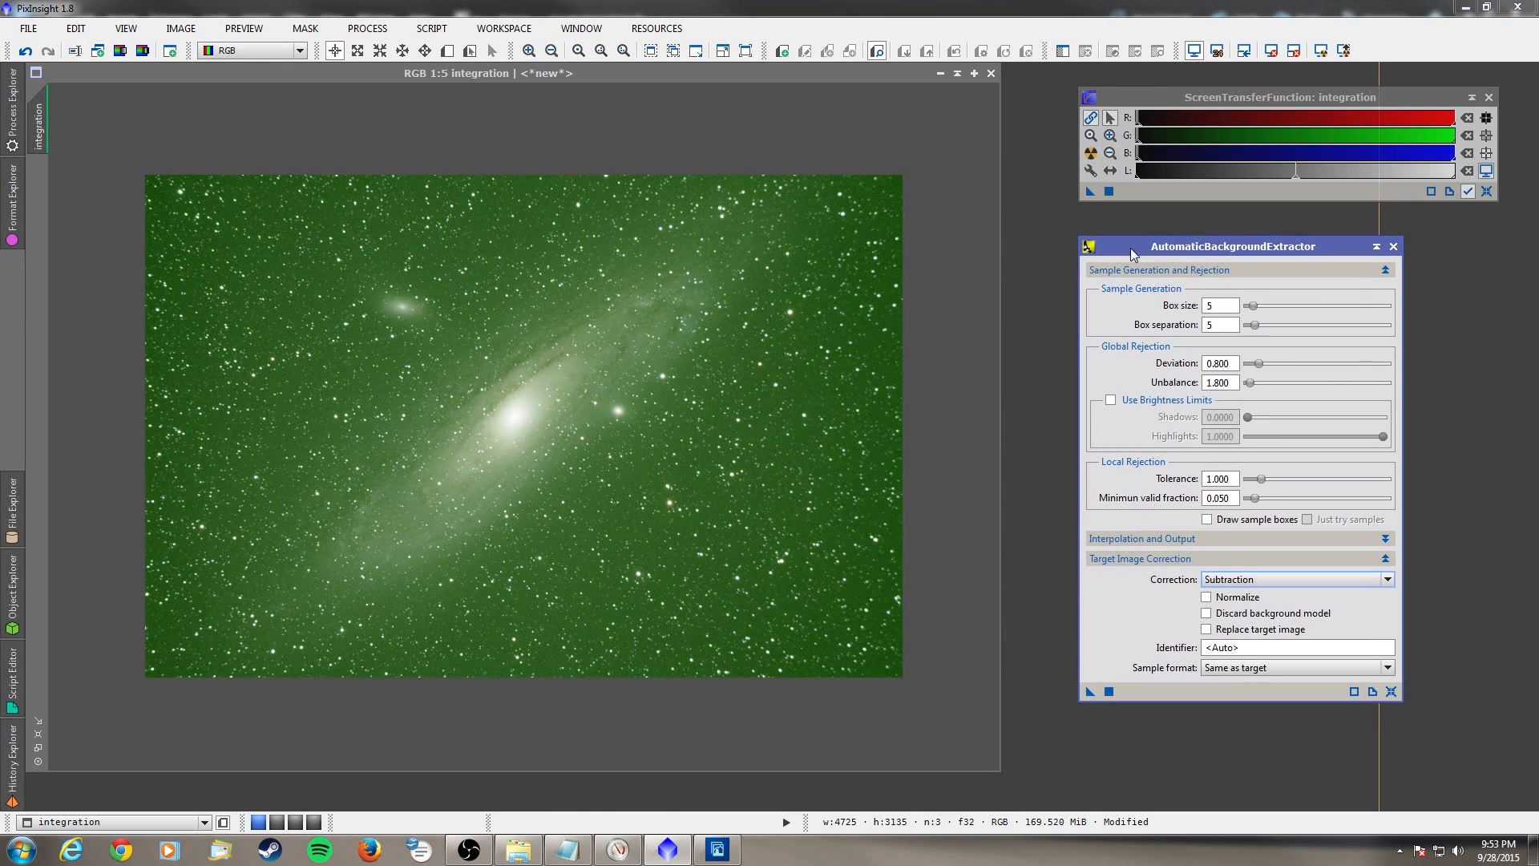
left_click(1252, 579)
left_click(1252, 580)
mouse_move(1211, 634)
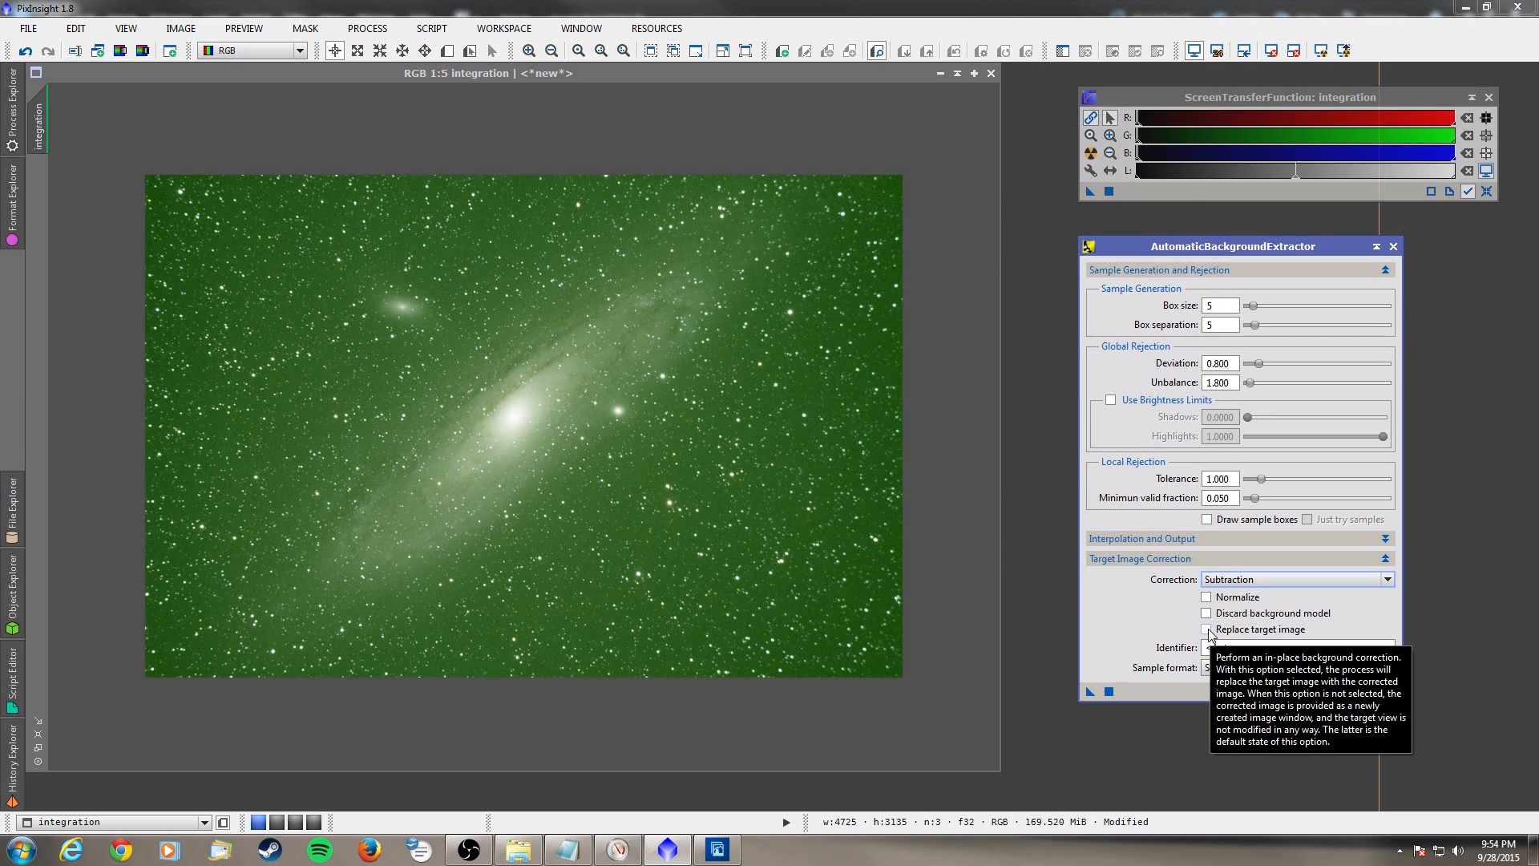
left_click(930, 392)
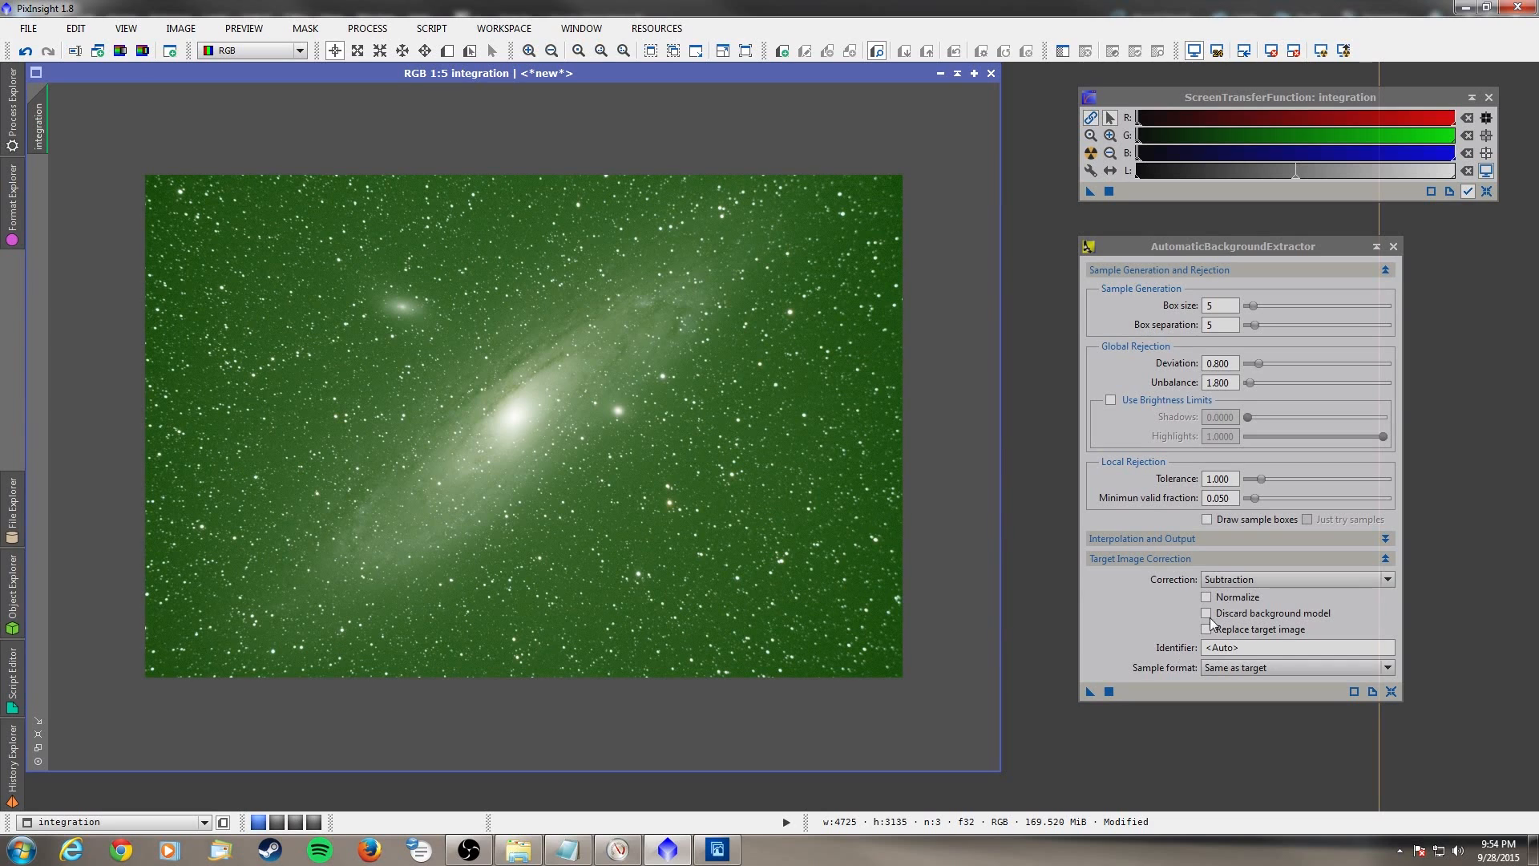
left_click(1110, 692)
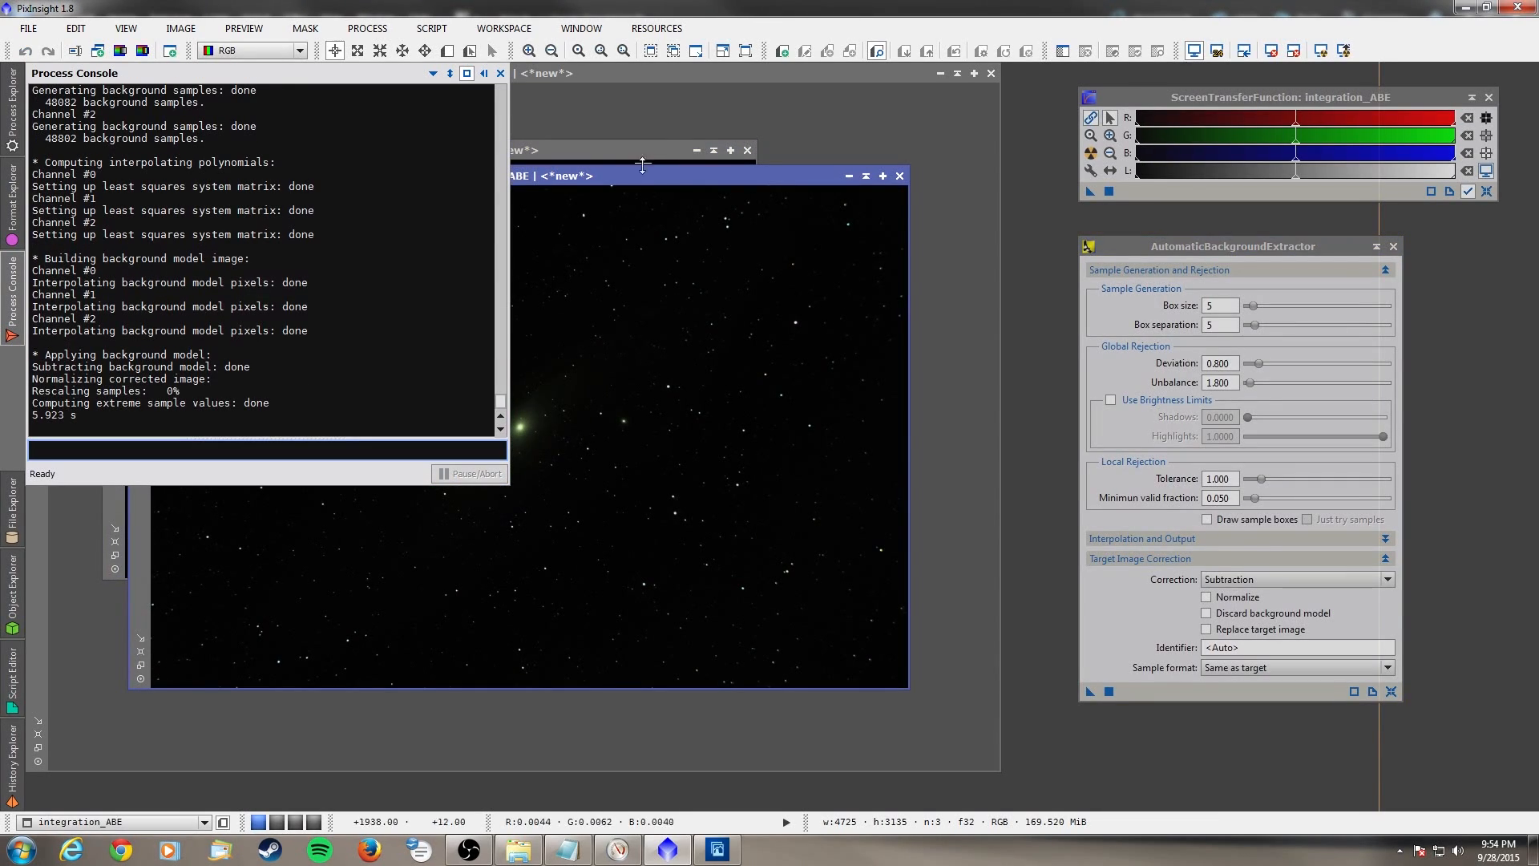
left_click(500, 73)
- Separate the two result windows, auto-stretch the integration_ABE_background model to inspect its gradient, and close that model image
left_click(556, 153)
left_click_drag(556, 152, 483, 80)
left_click_drag(761, 178, 892, 266)
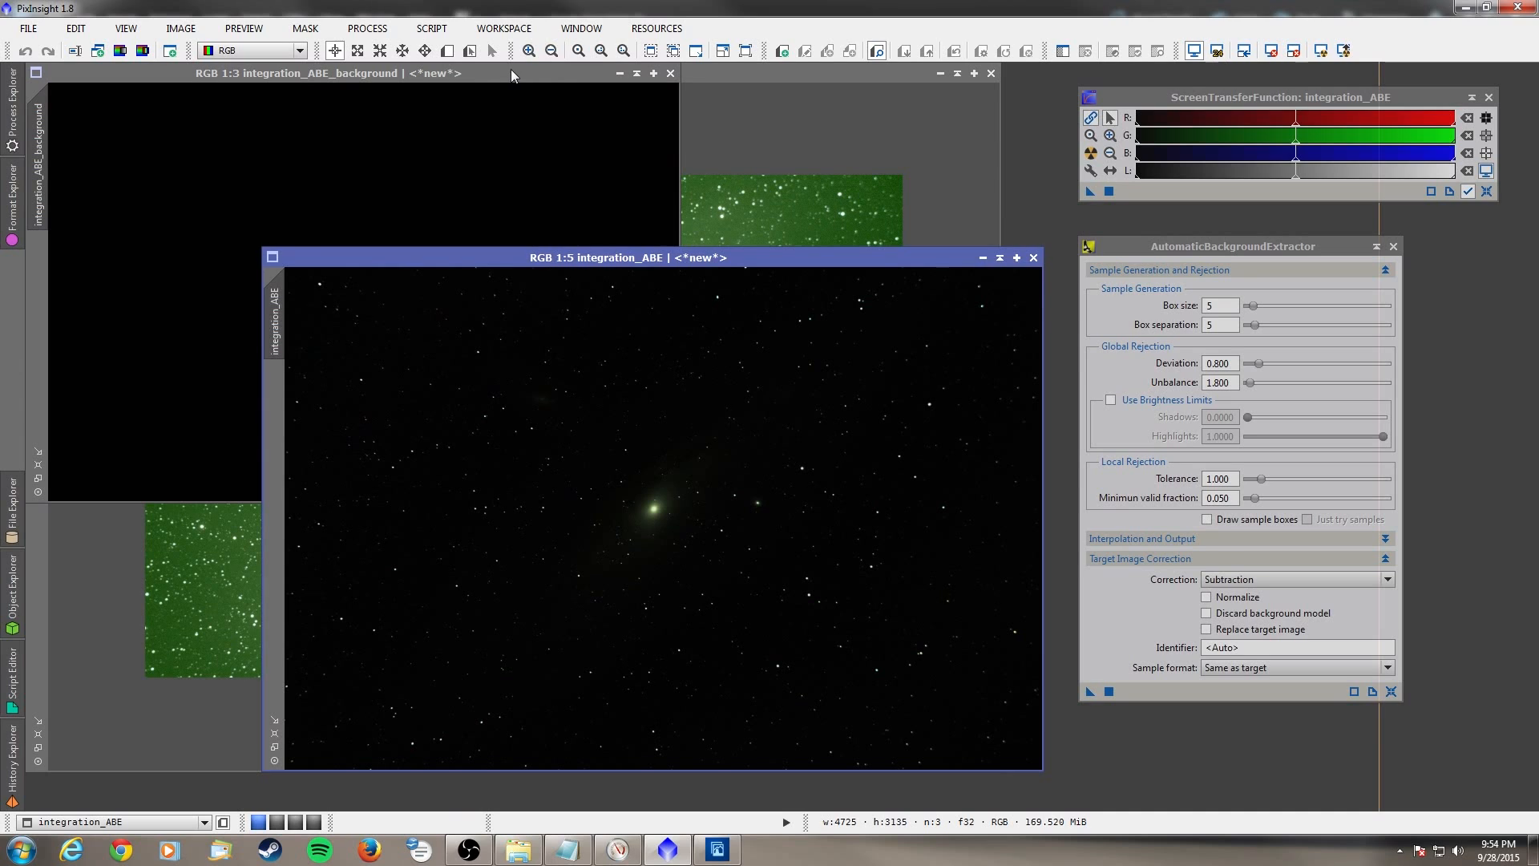
left_click(491, 71)
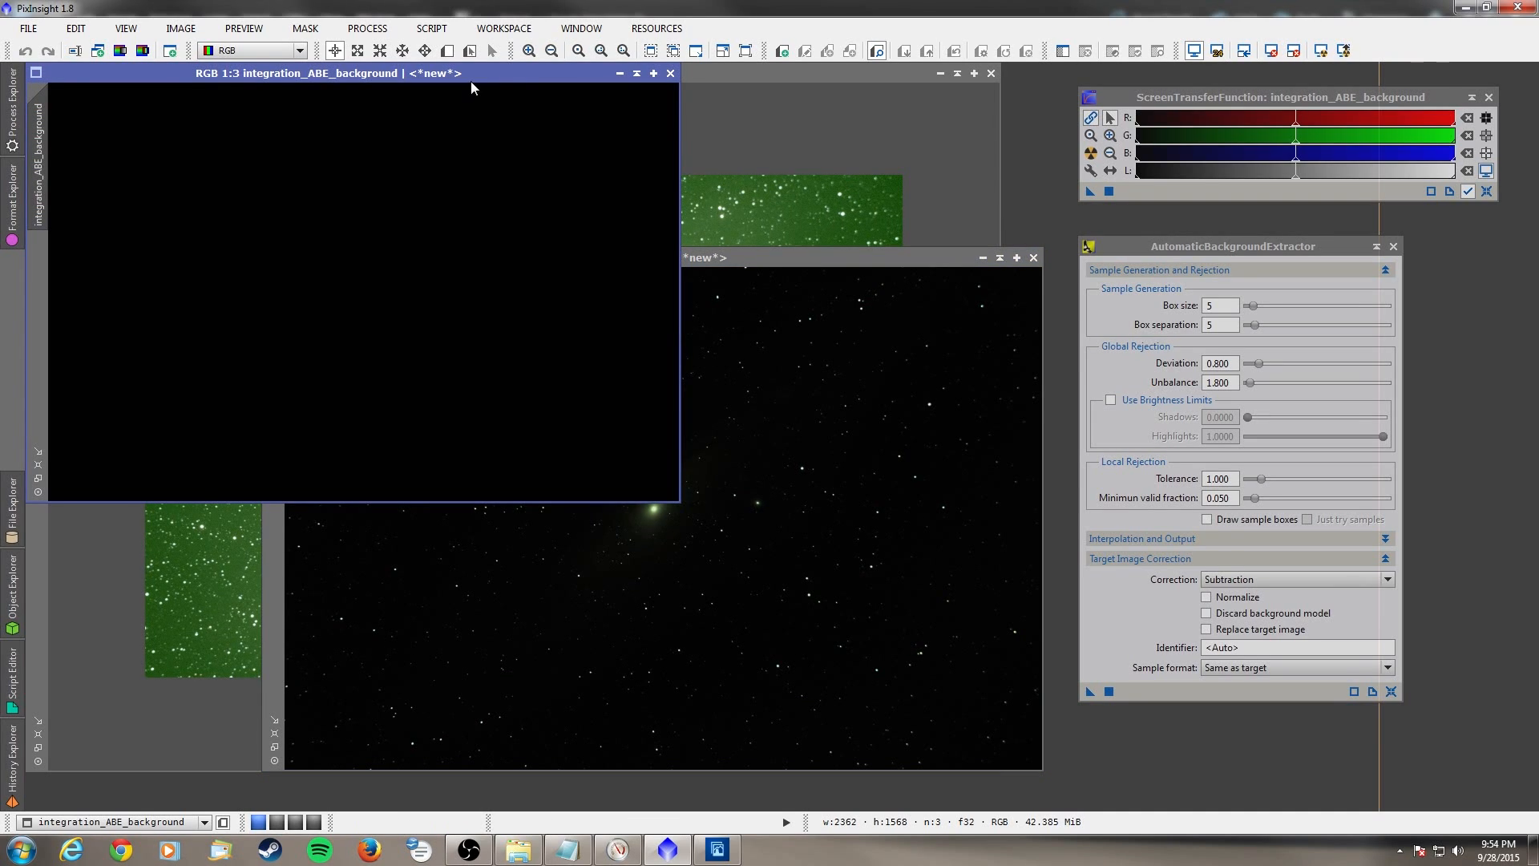
left_click(1090, 153)
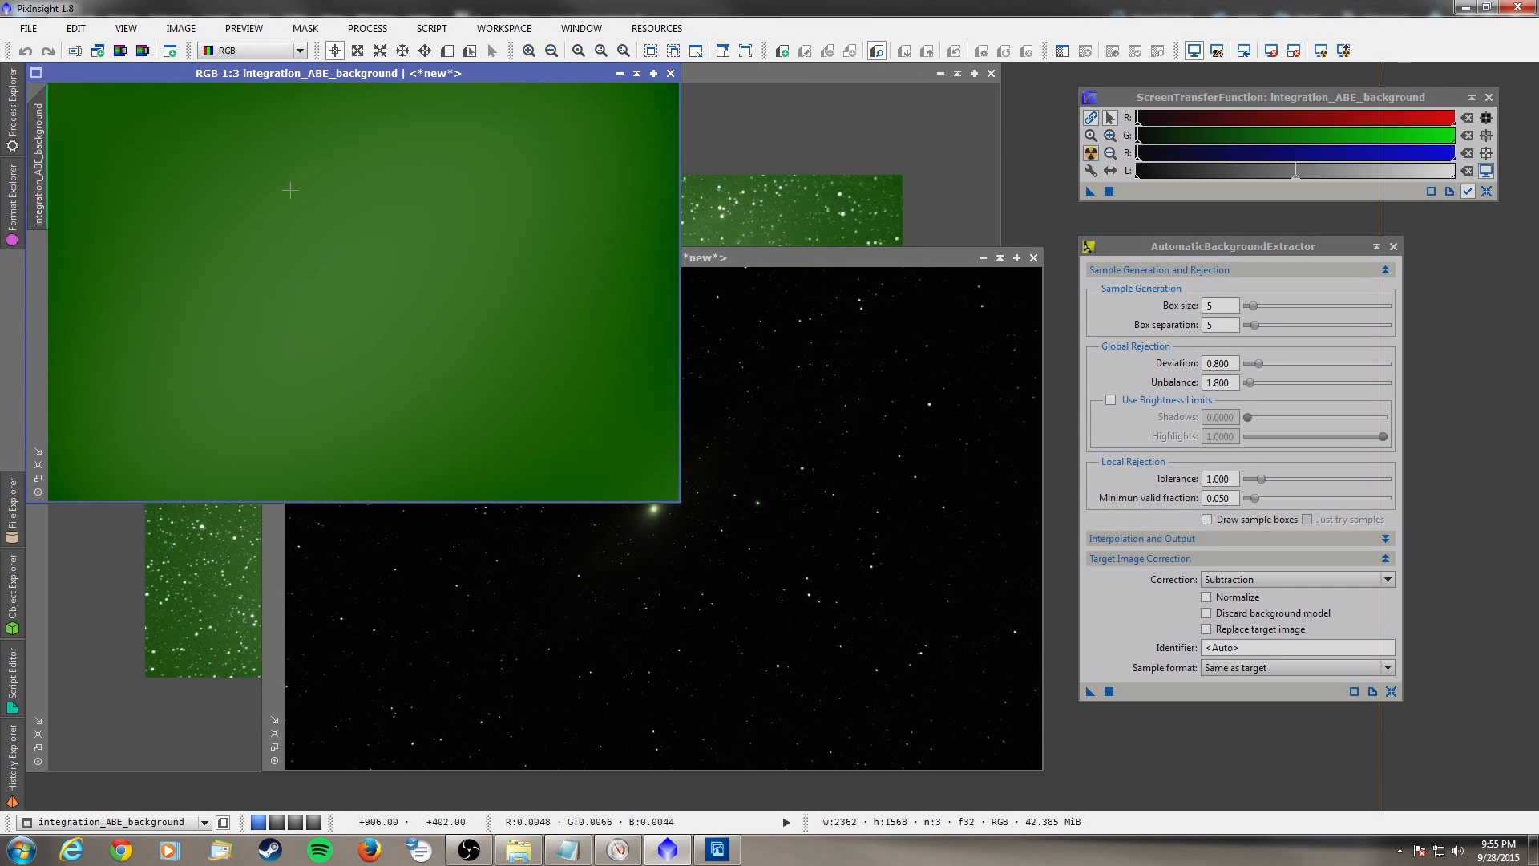
left_click(670, 73)
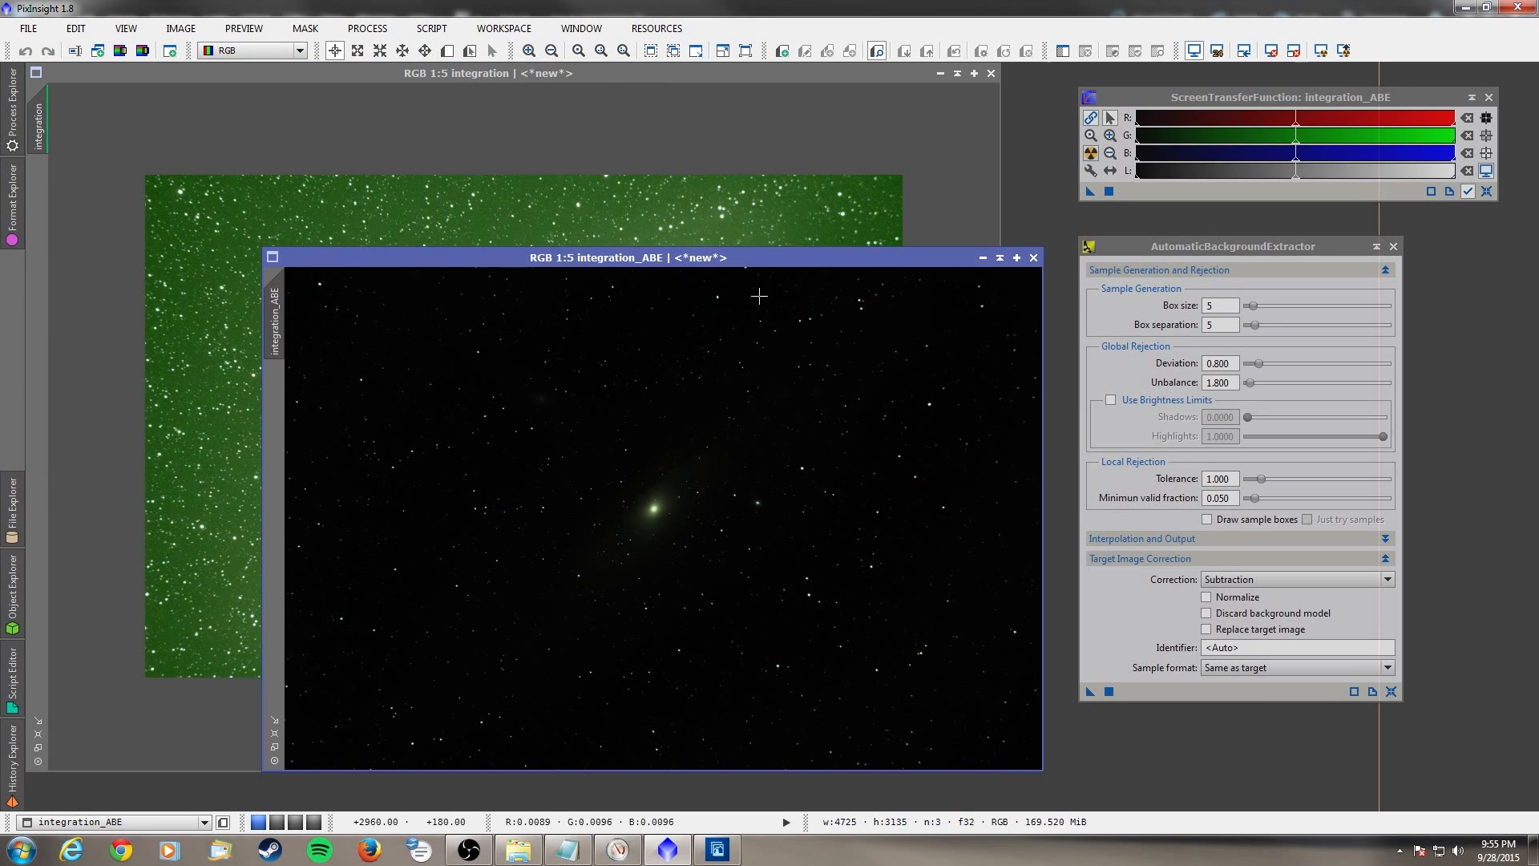
- Reposition and enlarge the integration_ABE window, auto-stretch its display, and close AutomaticBackgroundExtractor
left_click_drag(762, 258, 598, 258)
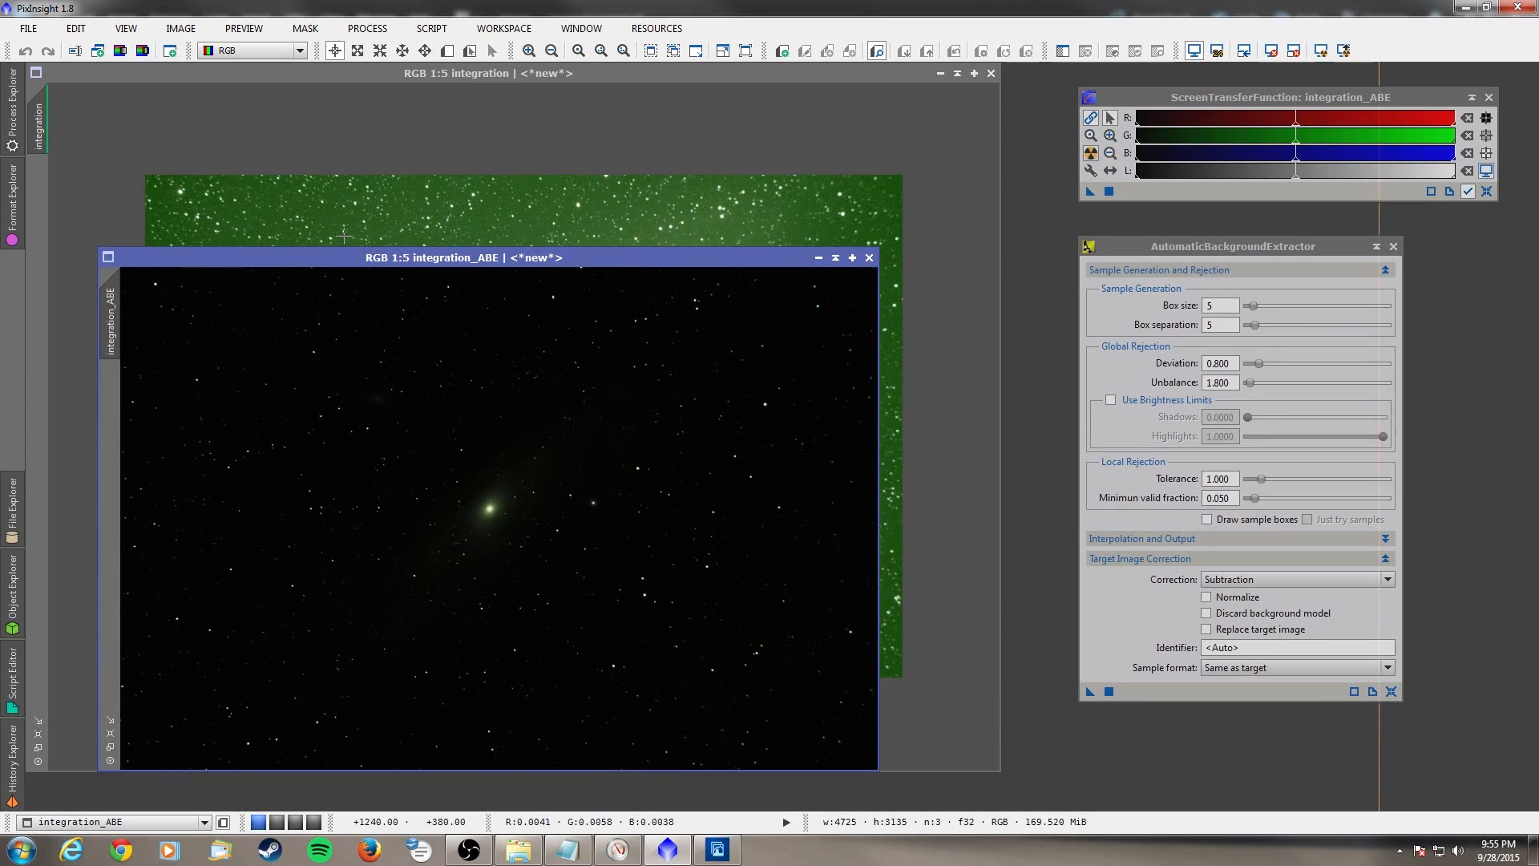
left_click_drag(321, 258, 284, 100)
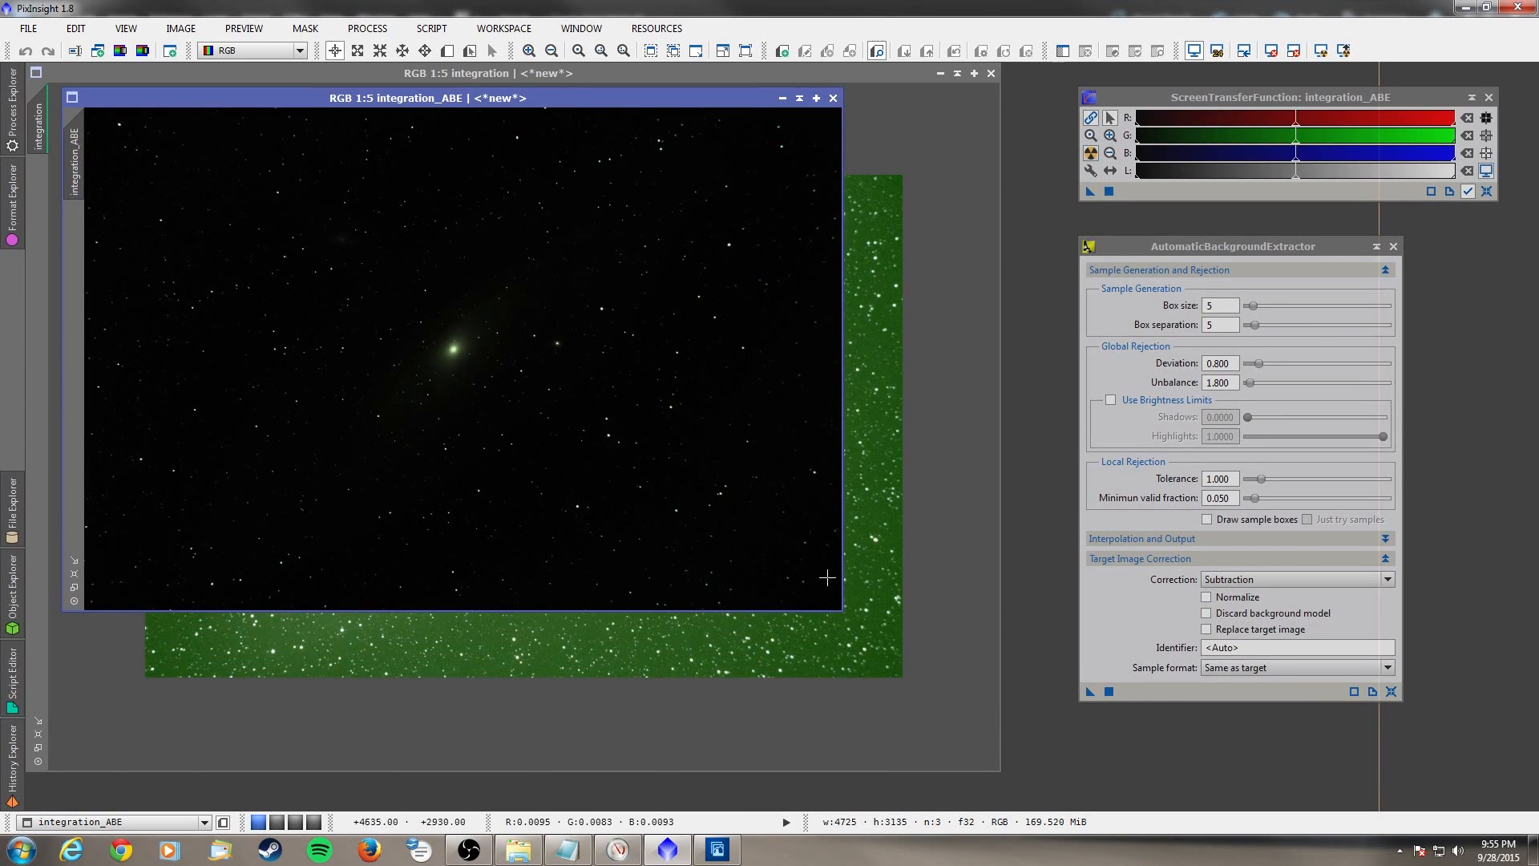
left_click_drag(837, 607, 1061, 786)
left_click(1090, 153)
left_click(1393, 247)
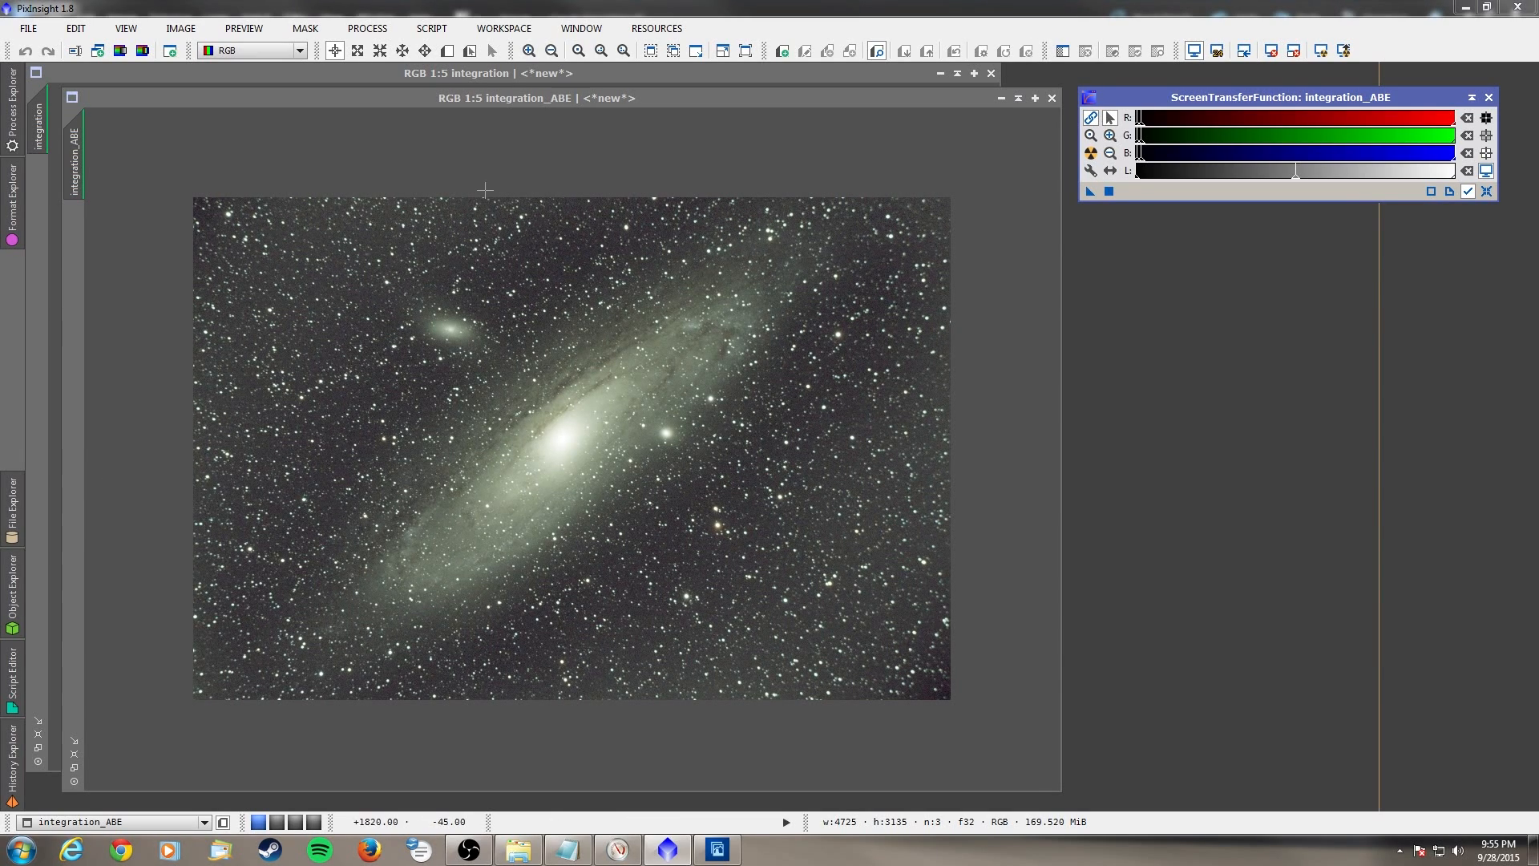
- Create a preview of about 336 by 316 pixels over dark sky above the galaxy in integration_ABE
left_click(447, 50)
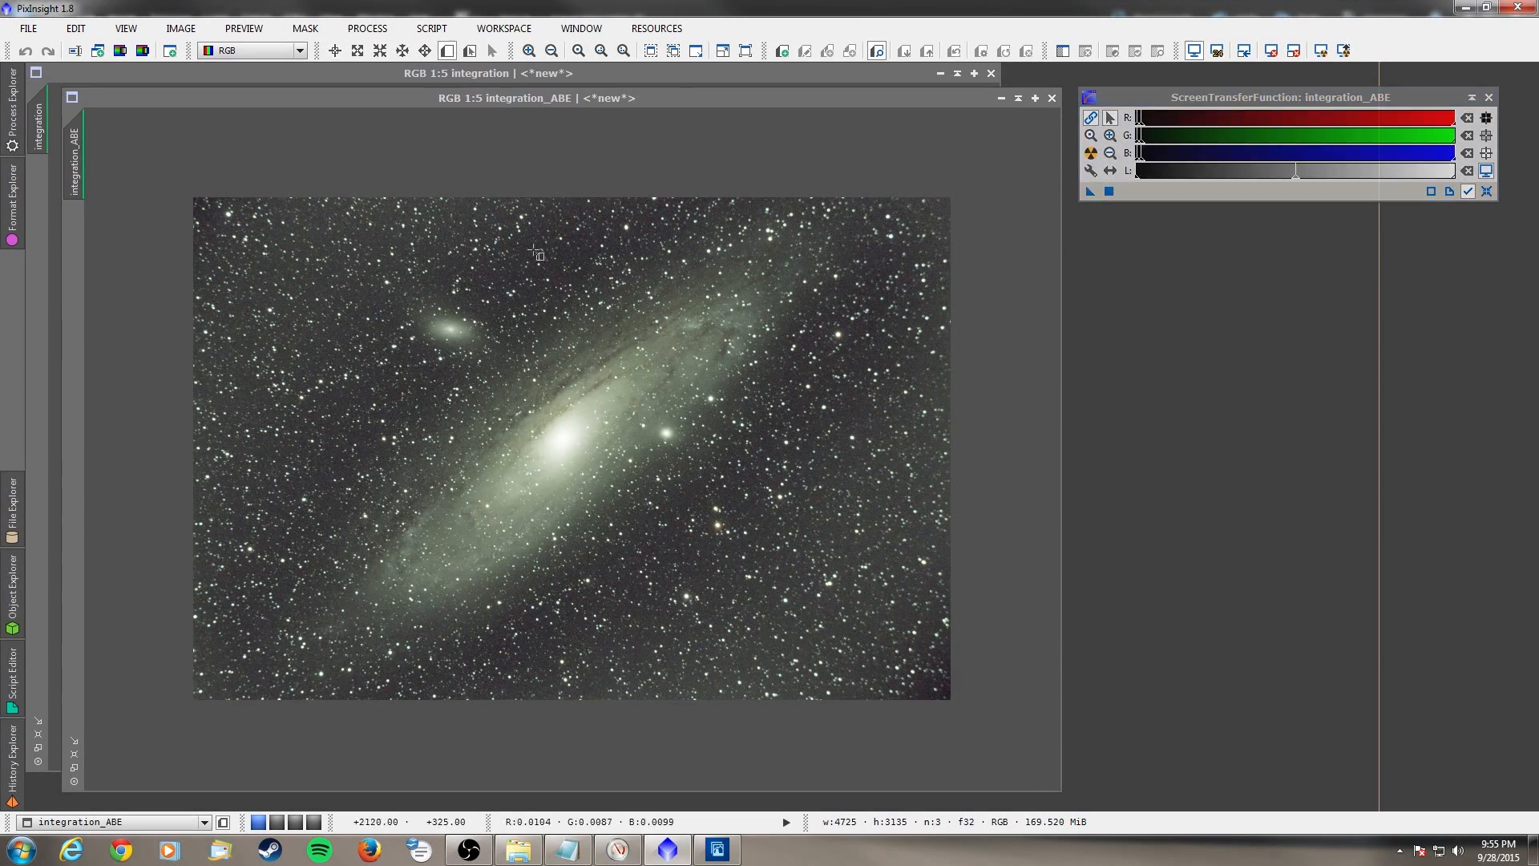
scroll(542, 240, "down", 1)
scroll(542, 240, "up", 3)
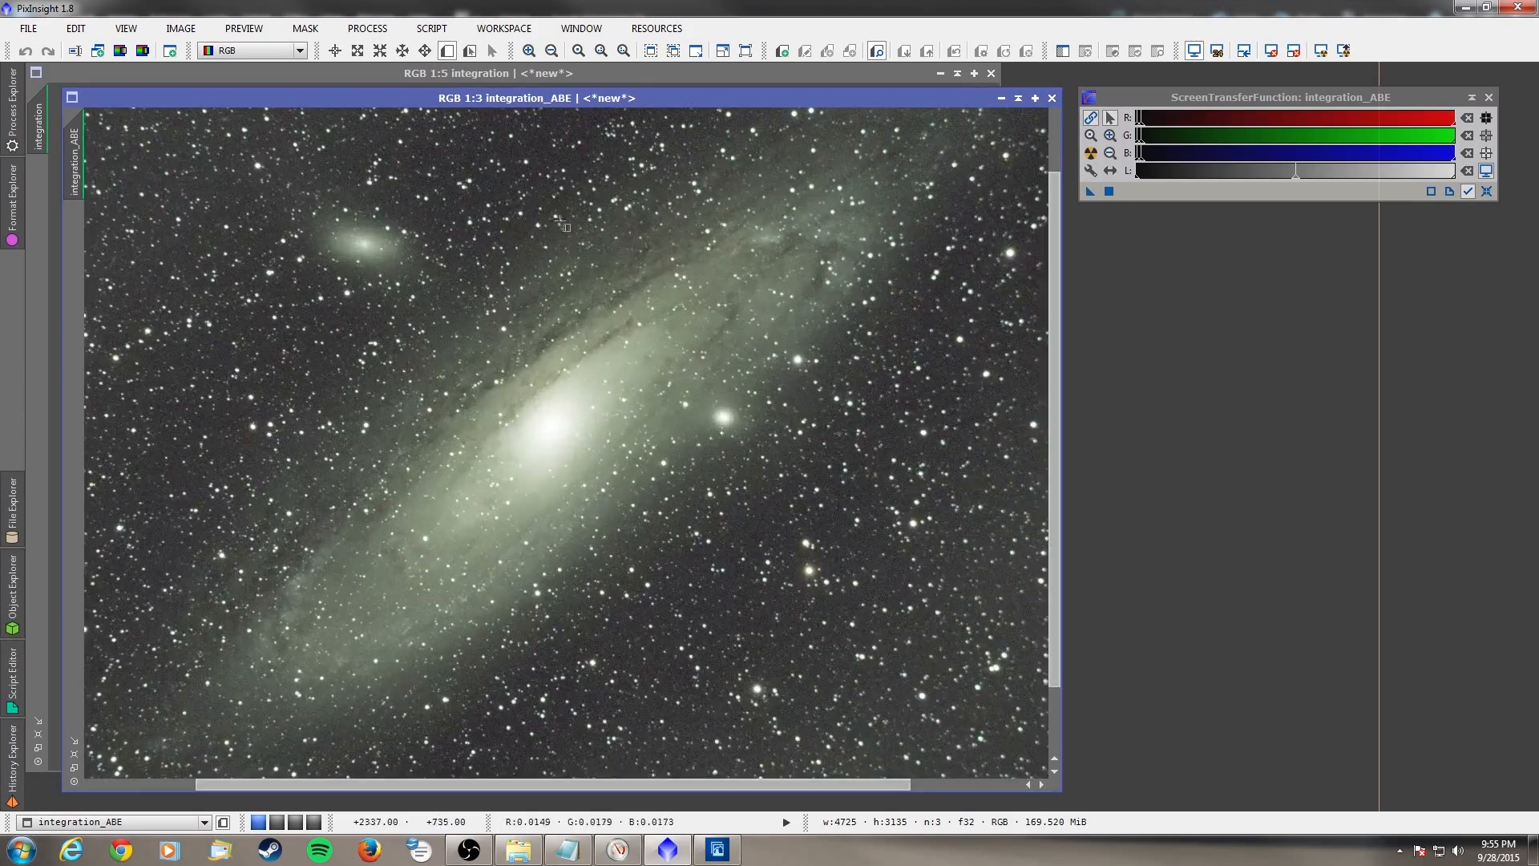
left_click_drag(1058, 356, 1051, 238)
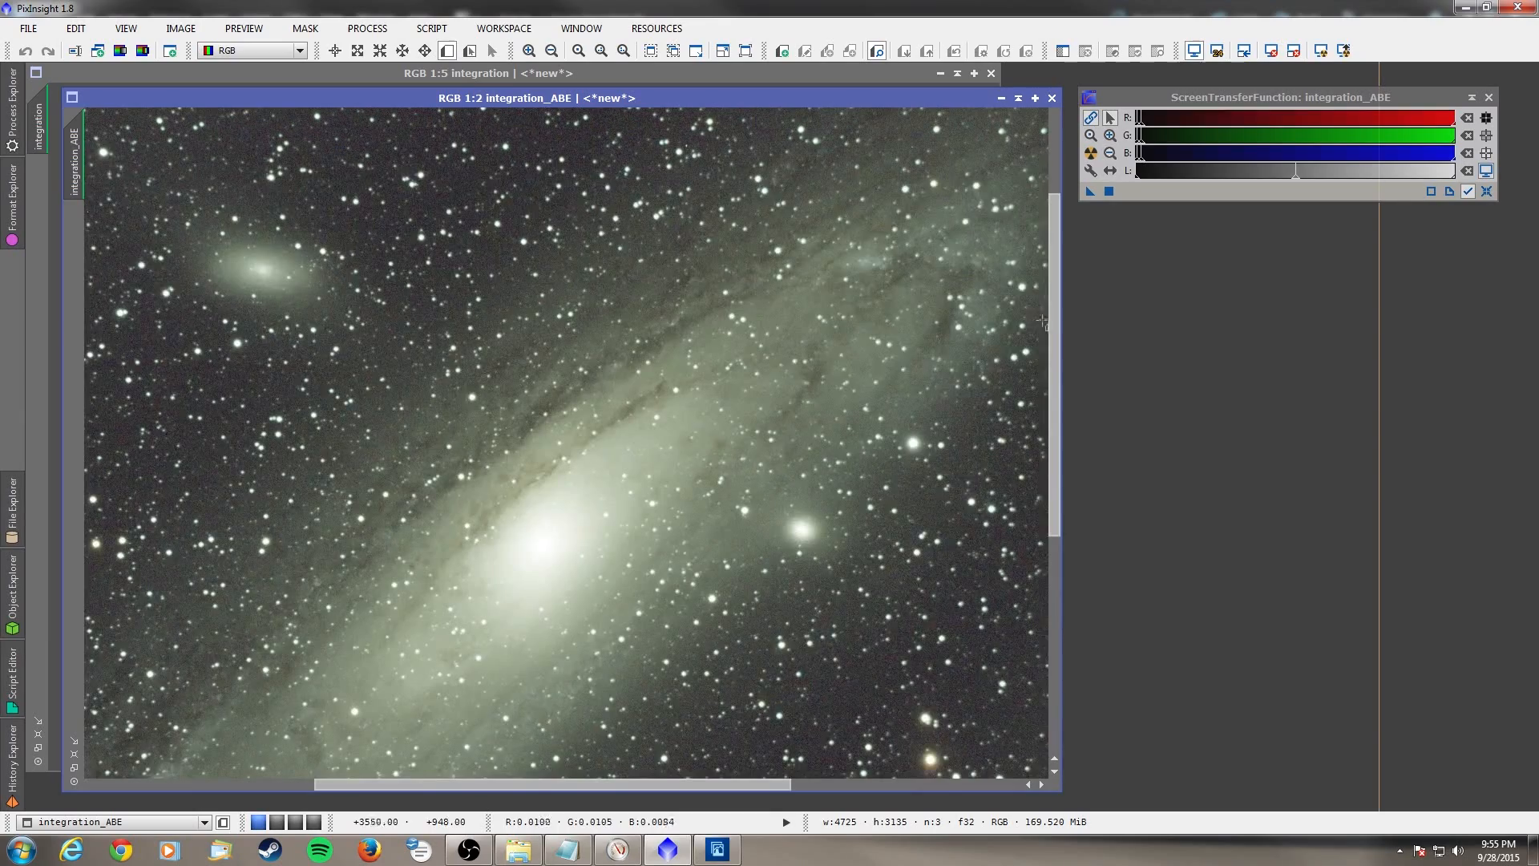
scroll(585, 353, "up", 1)
left_click_drag(1056, 273, 1062, 210)
left_click_drag(431, 179, 565, 305)
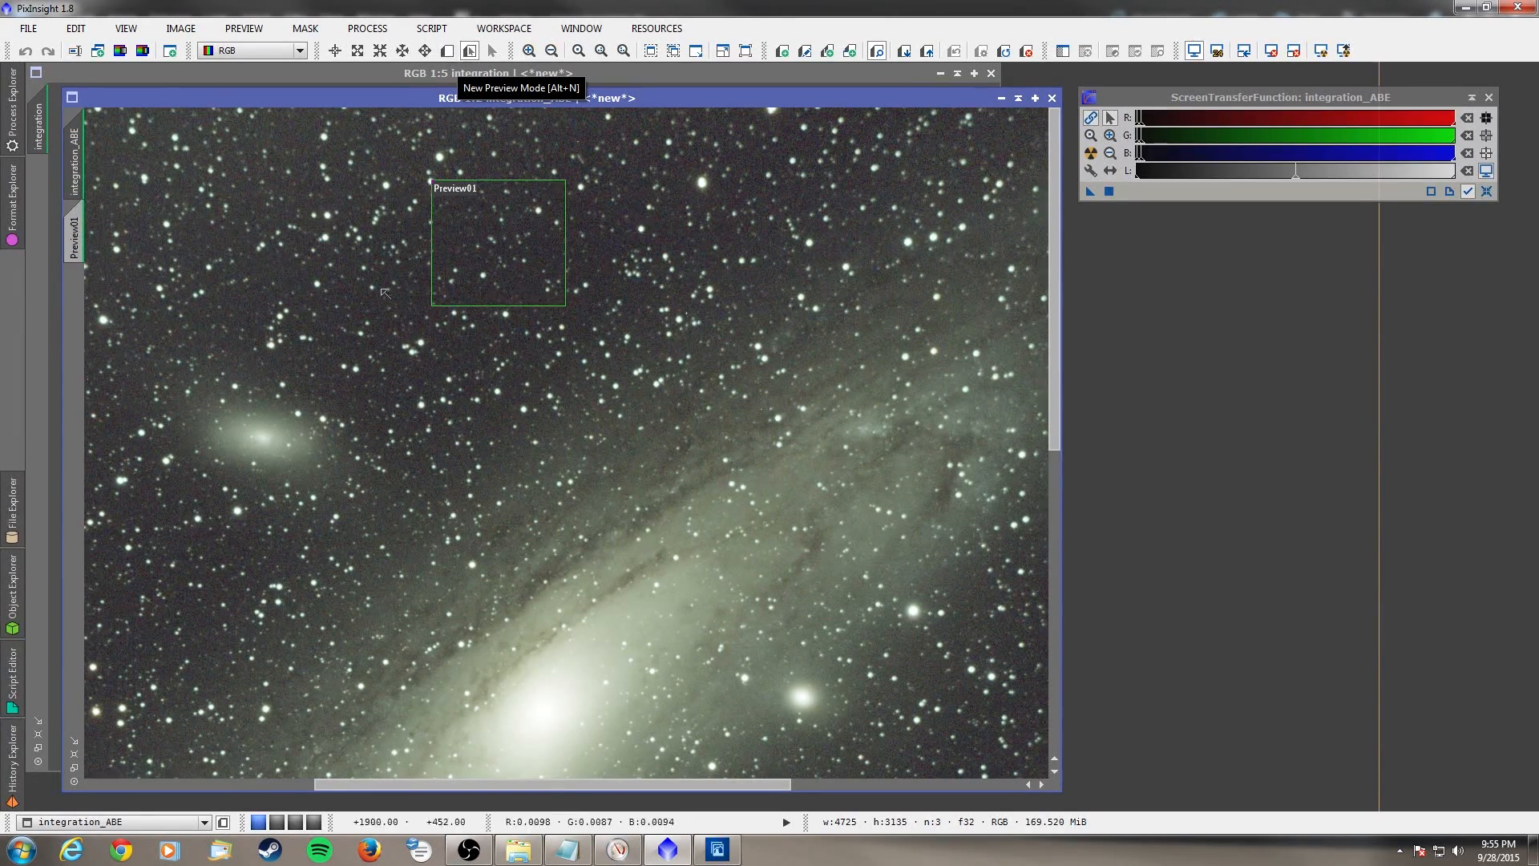
- Create a second preview of about 2805 by 2130 pixels enclosing the galaxy in integration_ABE
scroll(458, 113, "down", 3)
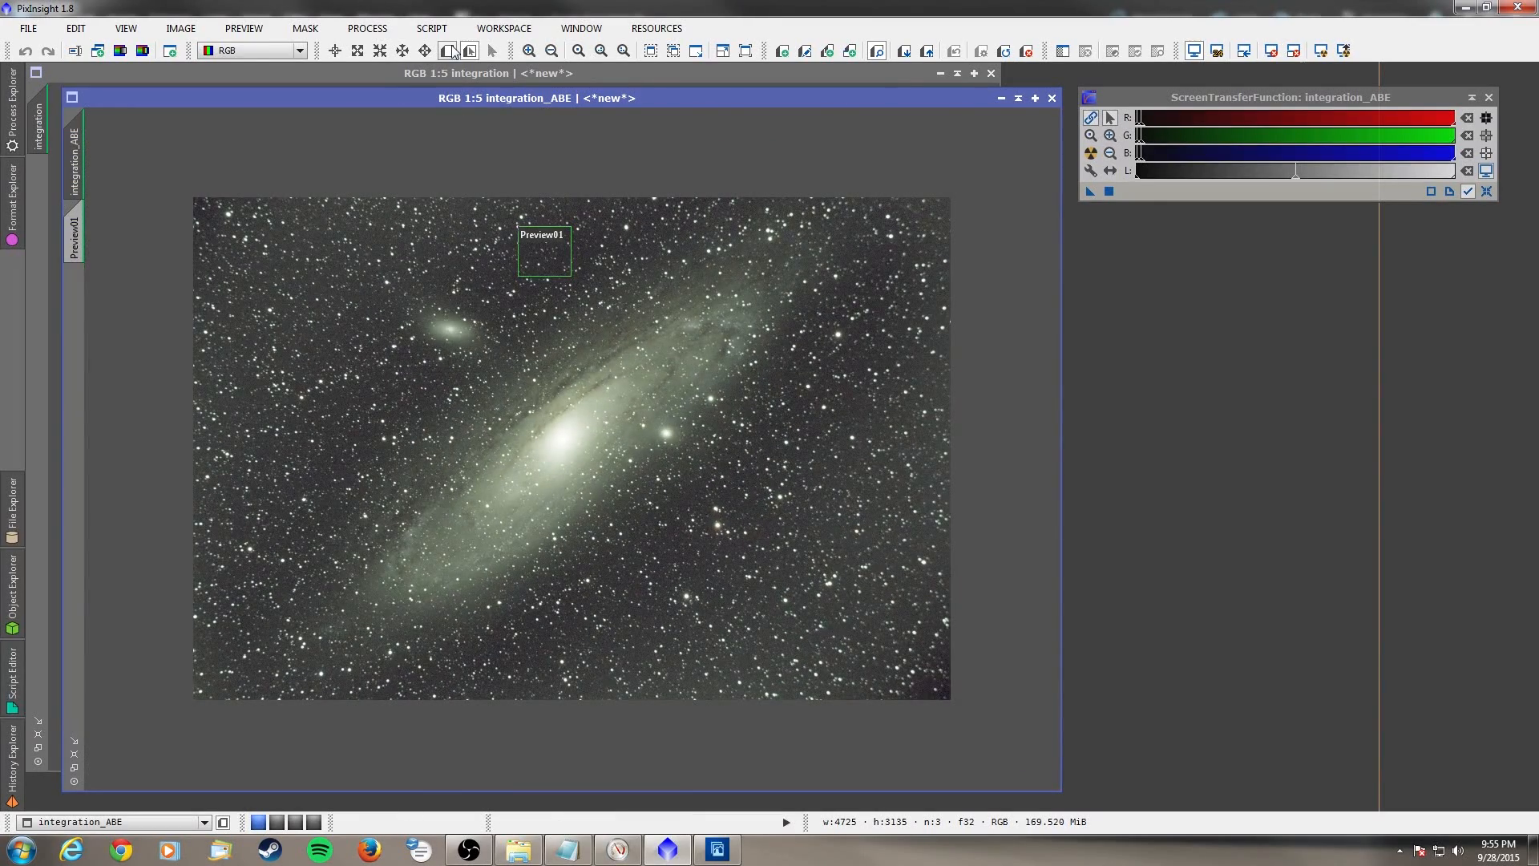
left_click(451, 51)
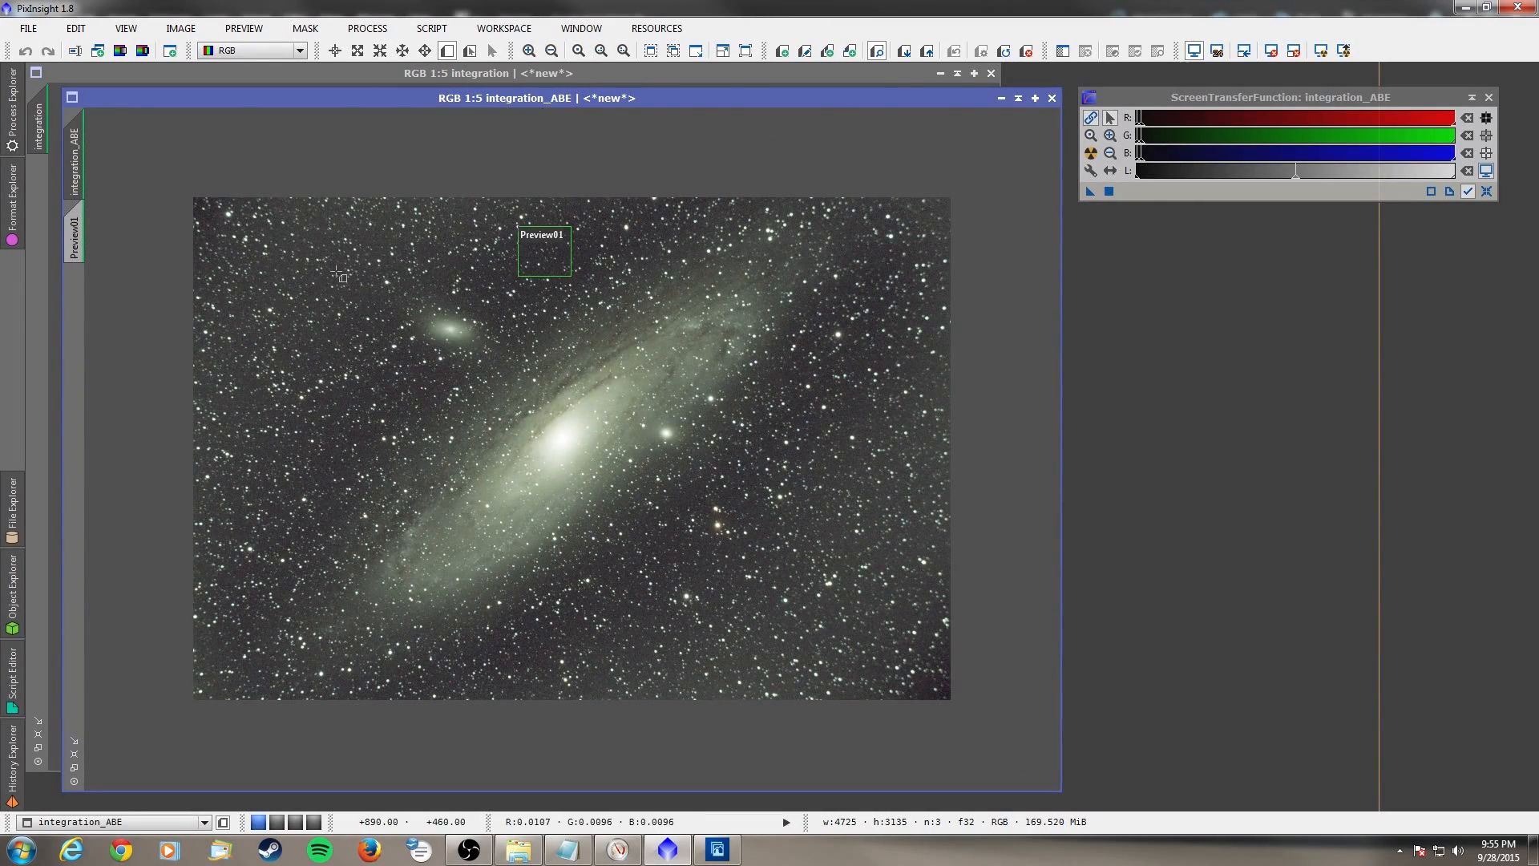
left_click_drag(334, 271, 783, 612)
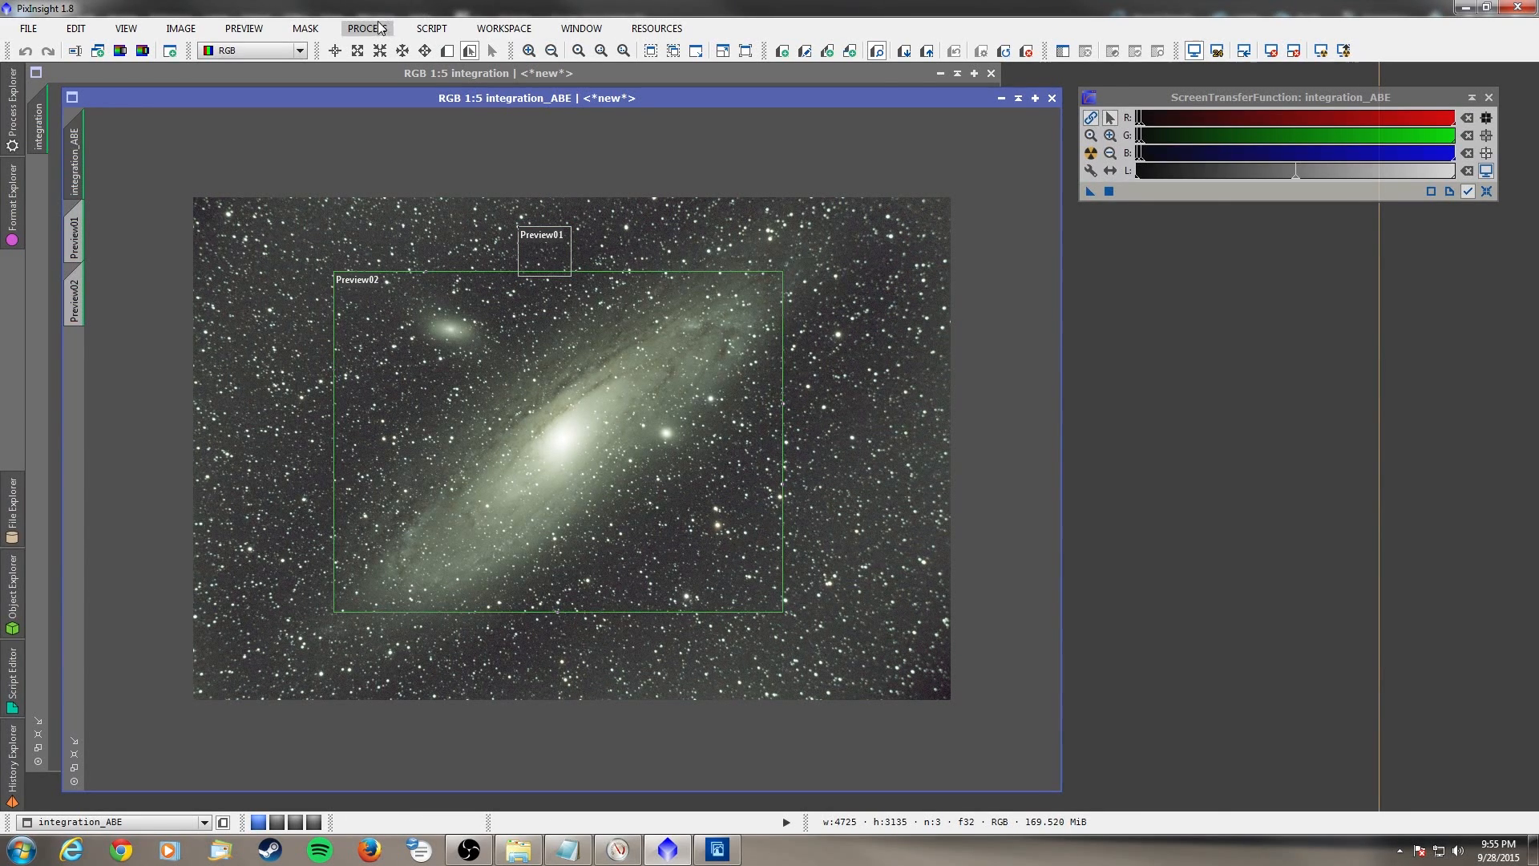
- Apply BackgroundNeutralization to integration_ABE with Preview01 as the reference image, and close the tool and the process console
left_click(381, 28)
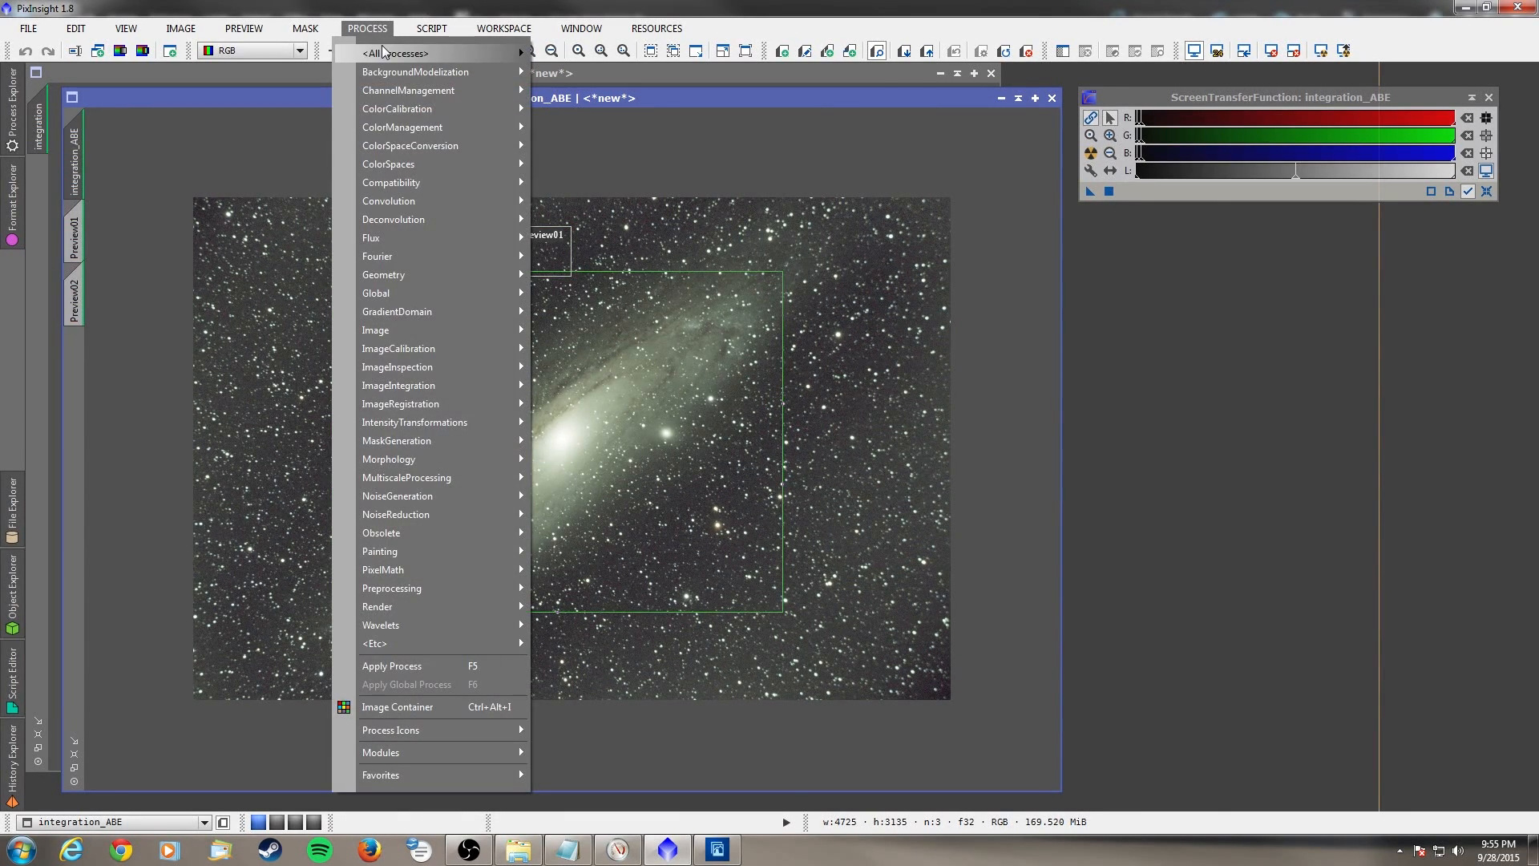
mouse_move(386, 53)
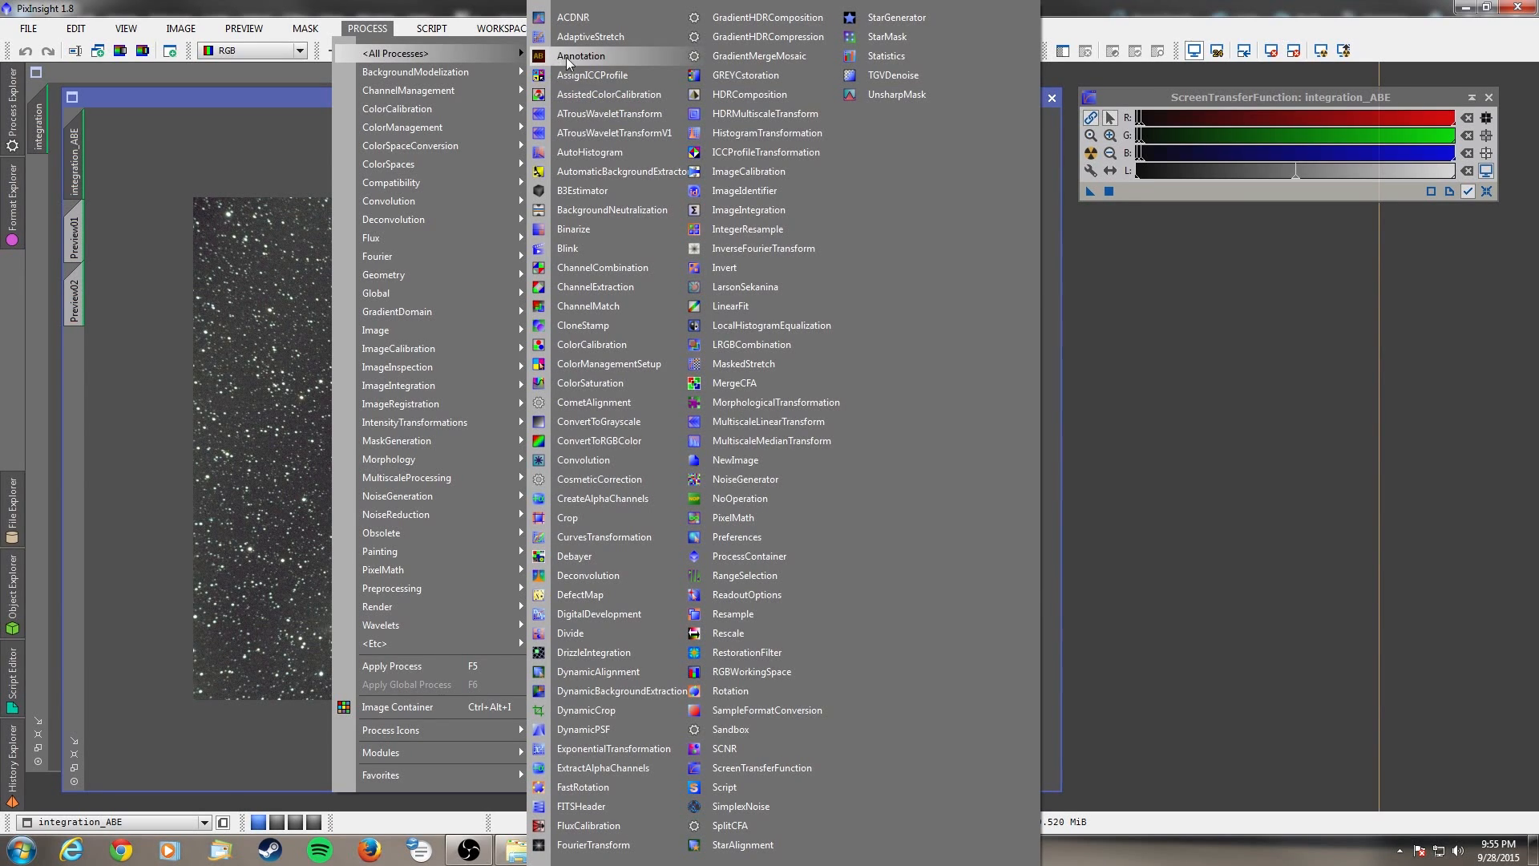
left_click(611, 209)
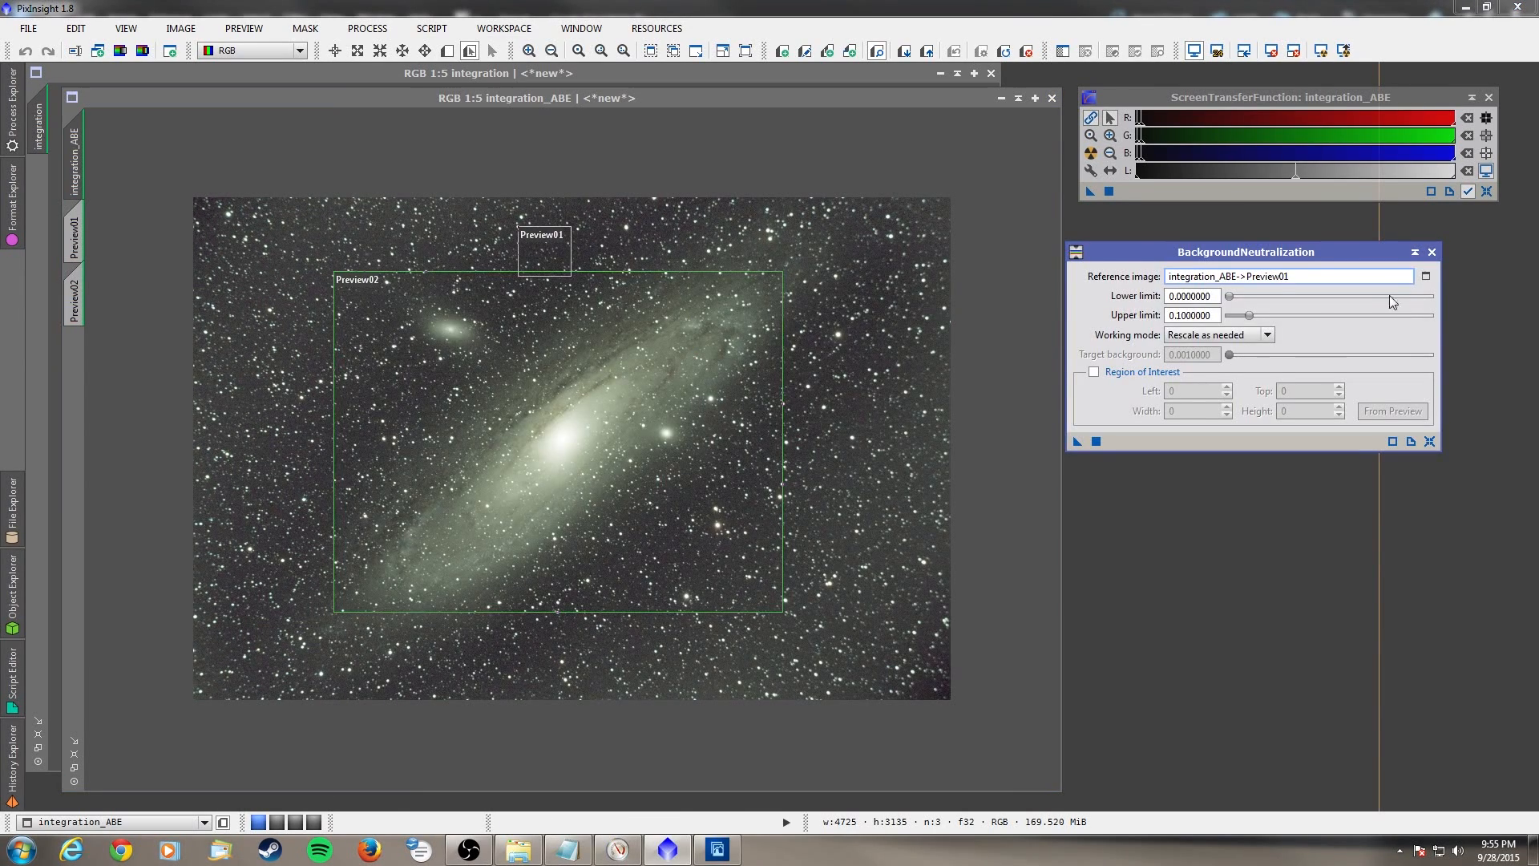
left_click(1424, 277)
left_click(773, 396)
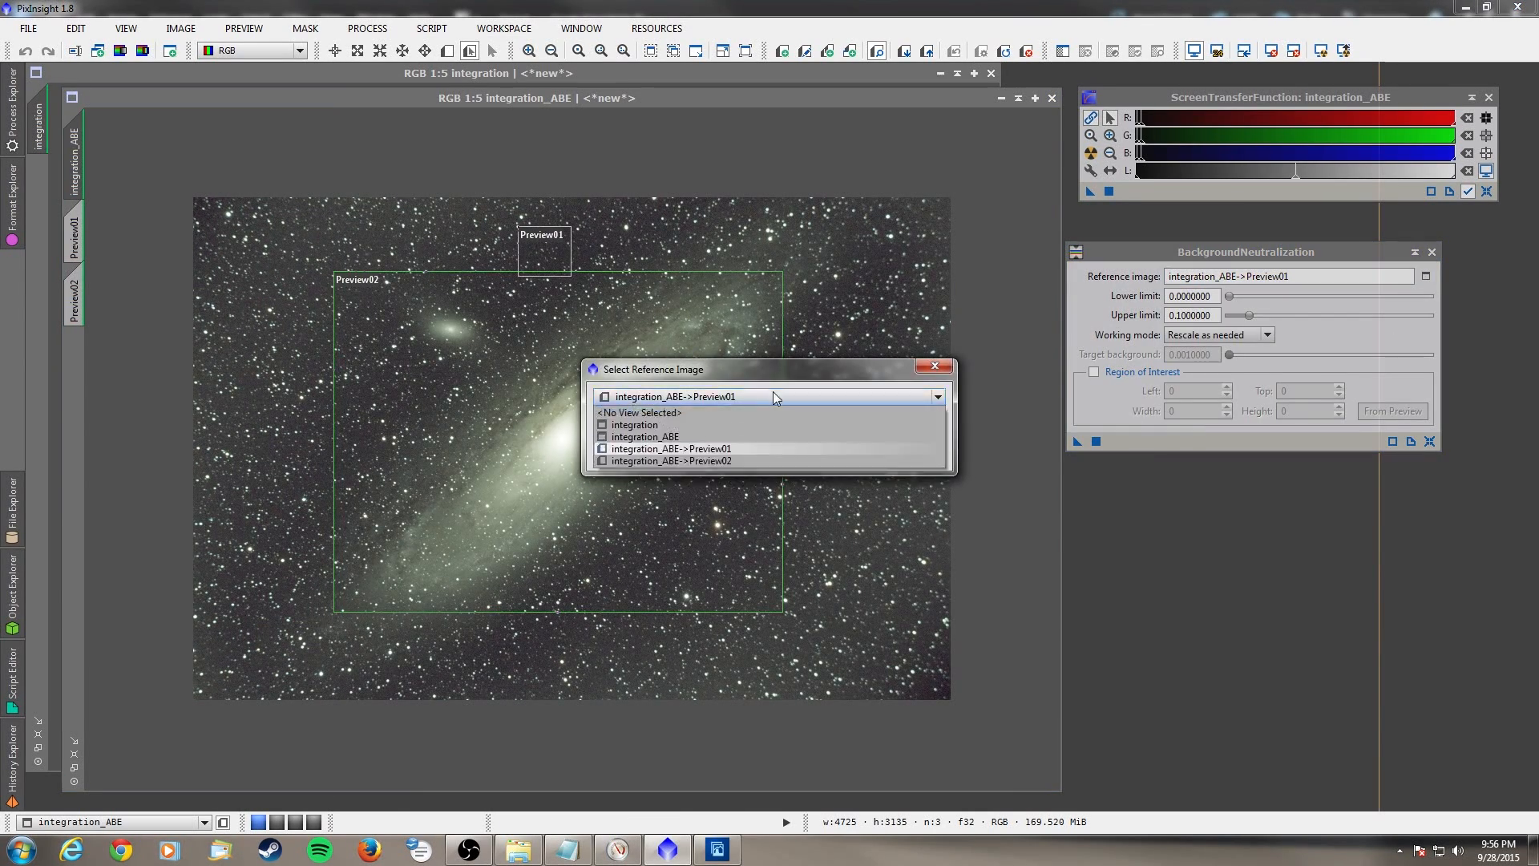
left_click(728, 448)
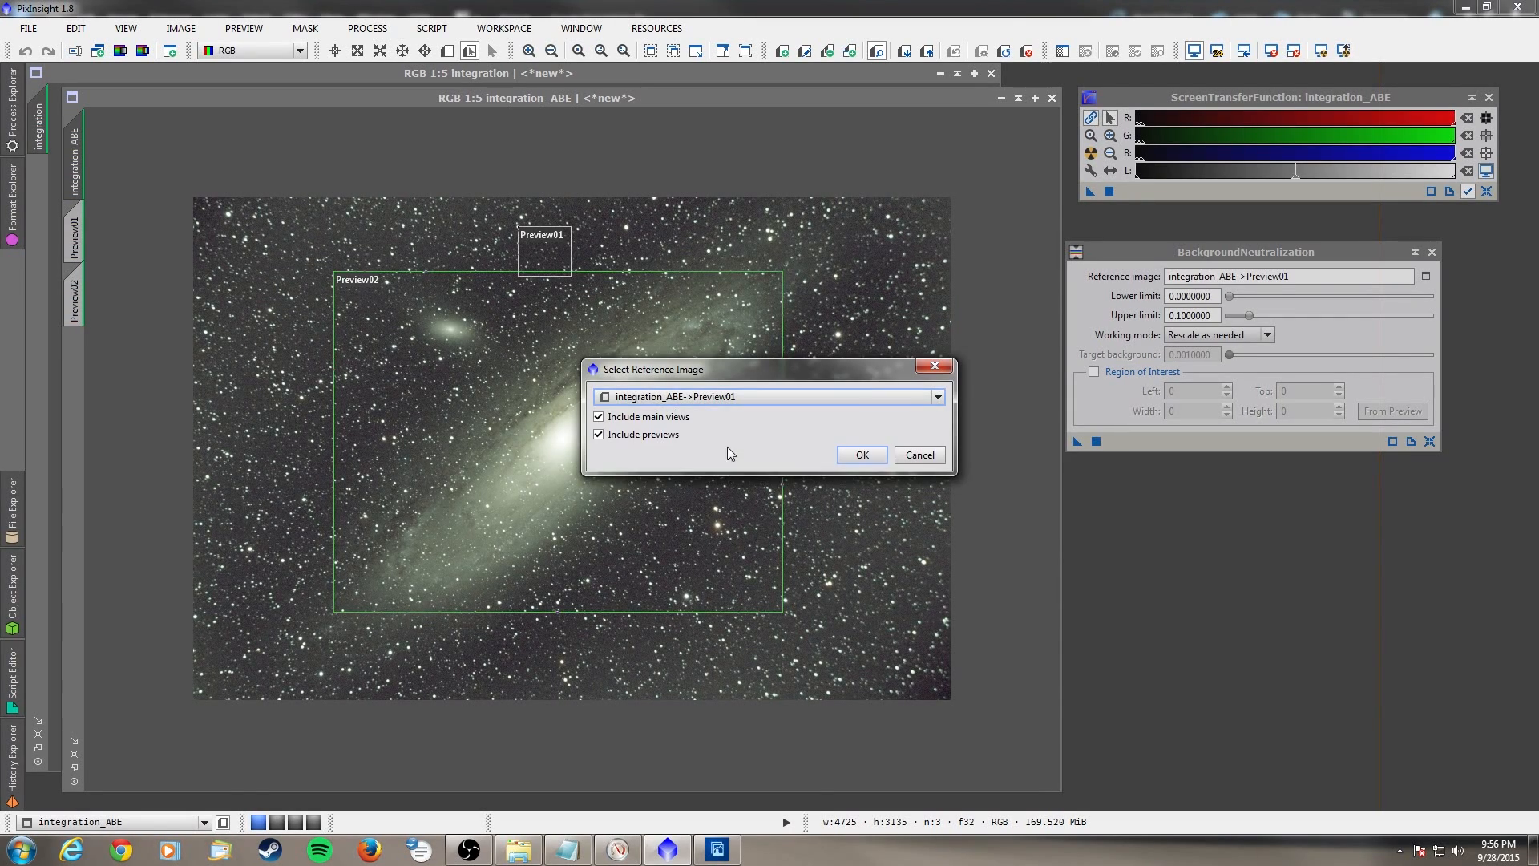
left_click(859, 455)
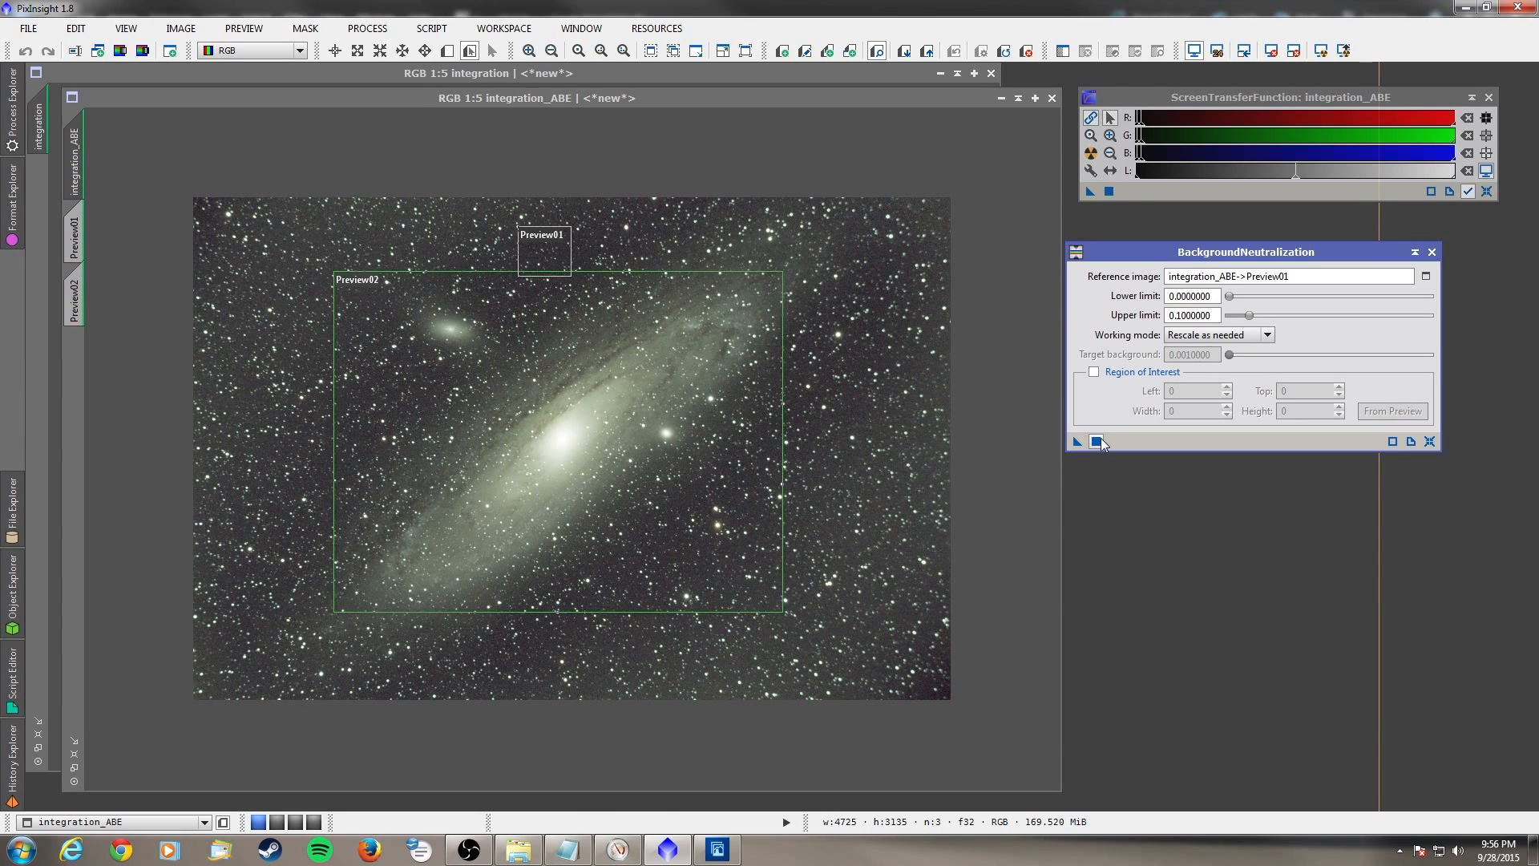
left_click(1096, 441)
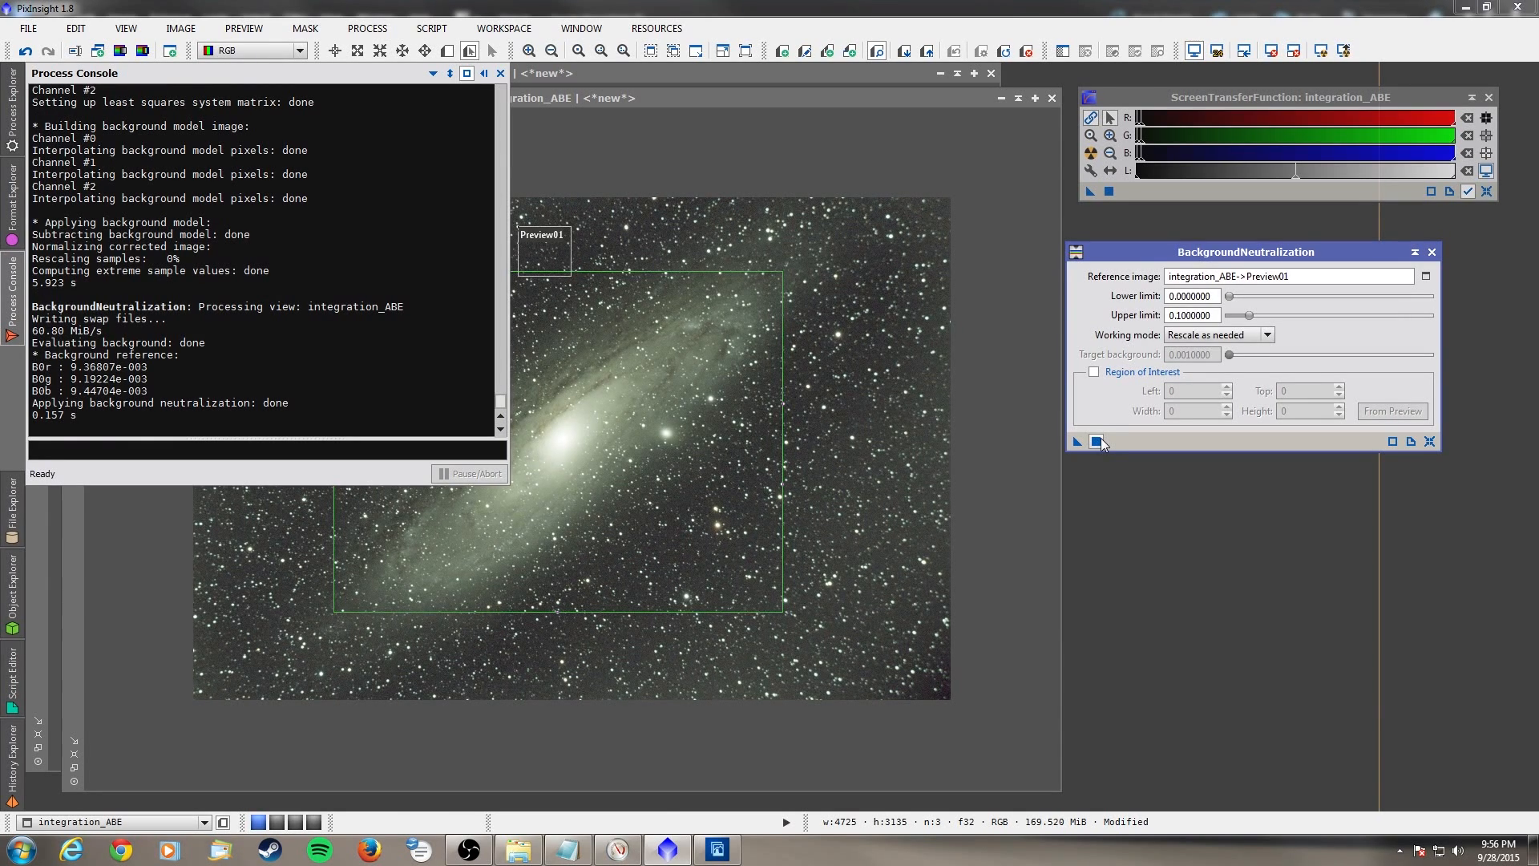
left_click(1431, 252)
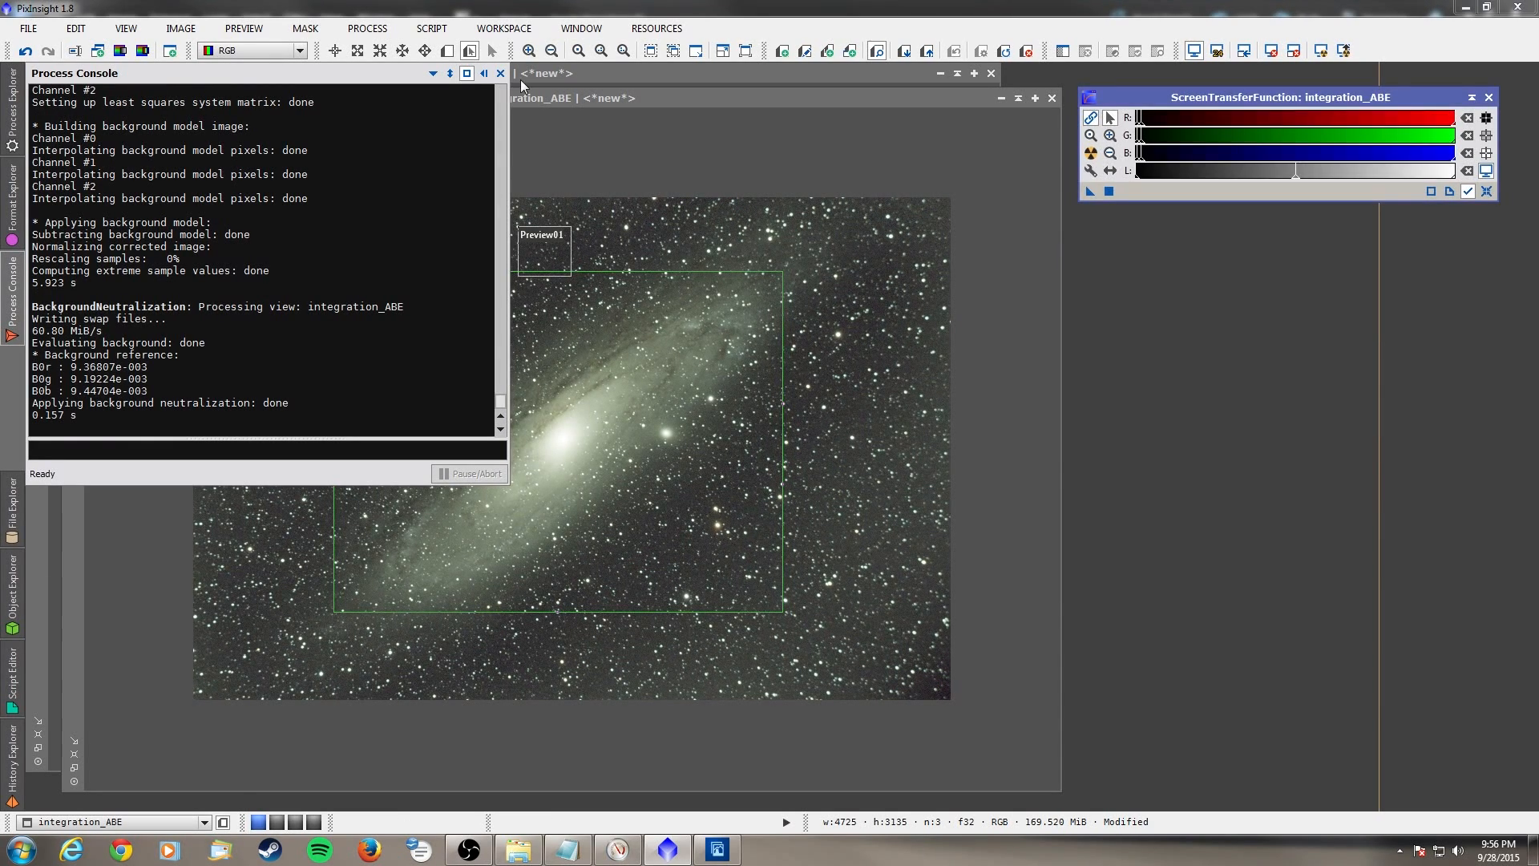
left_click(501, 73)
- Open ColorCalibration and choose Preview02 of integration_ABE as the white reference image
left_click(369, 29)
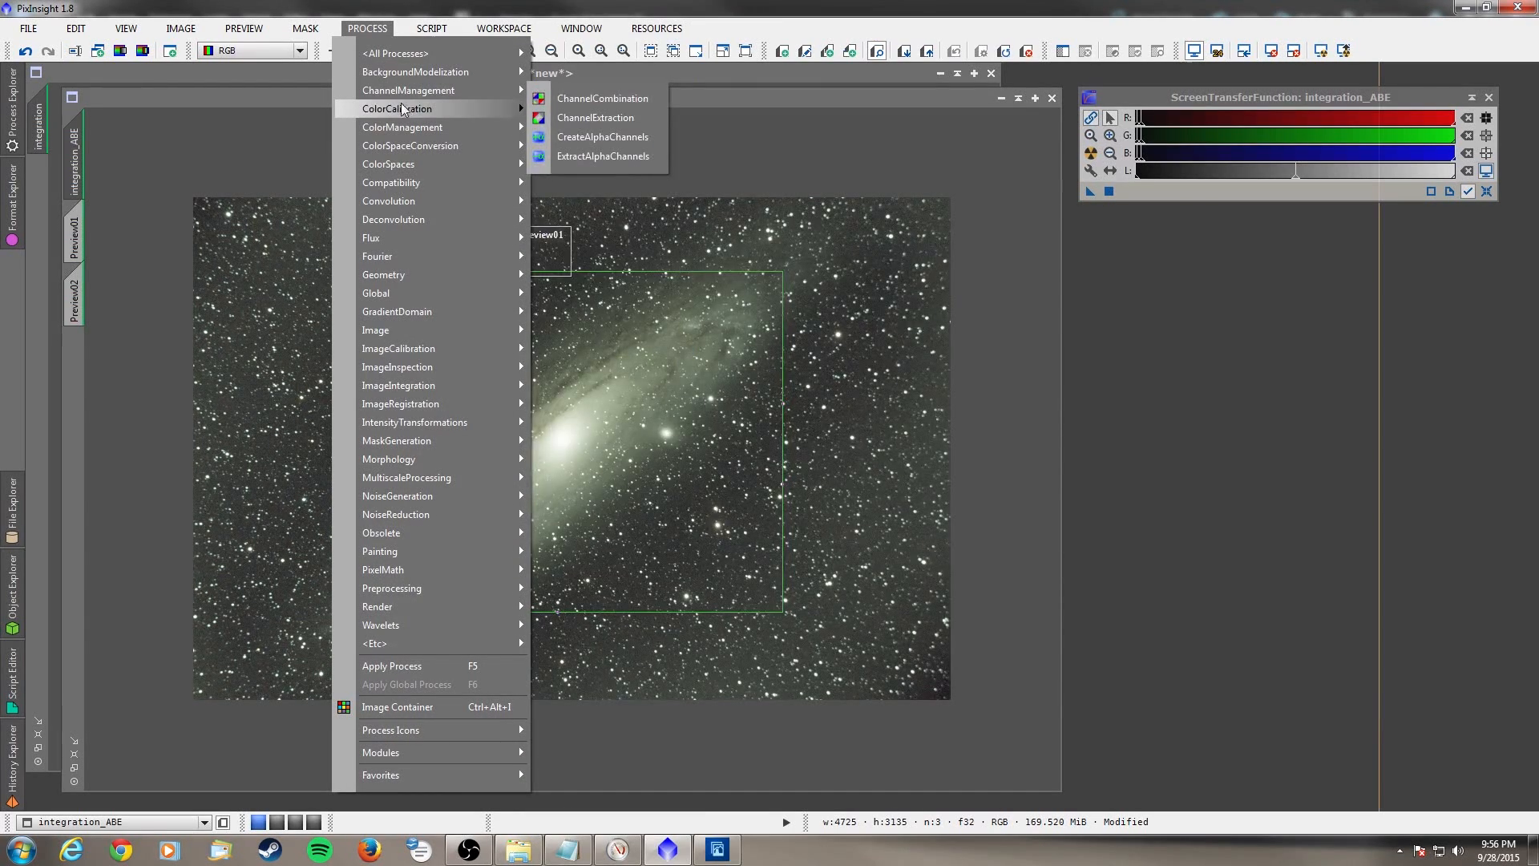
mouse_move(437, 110)
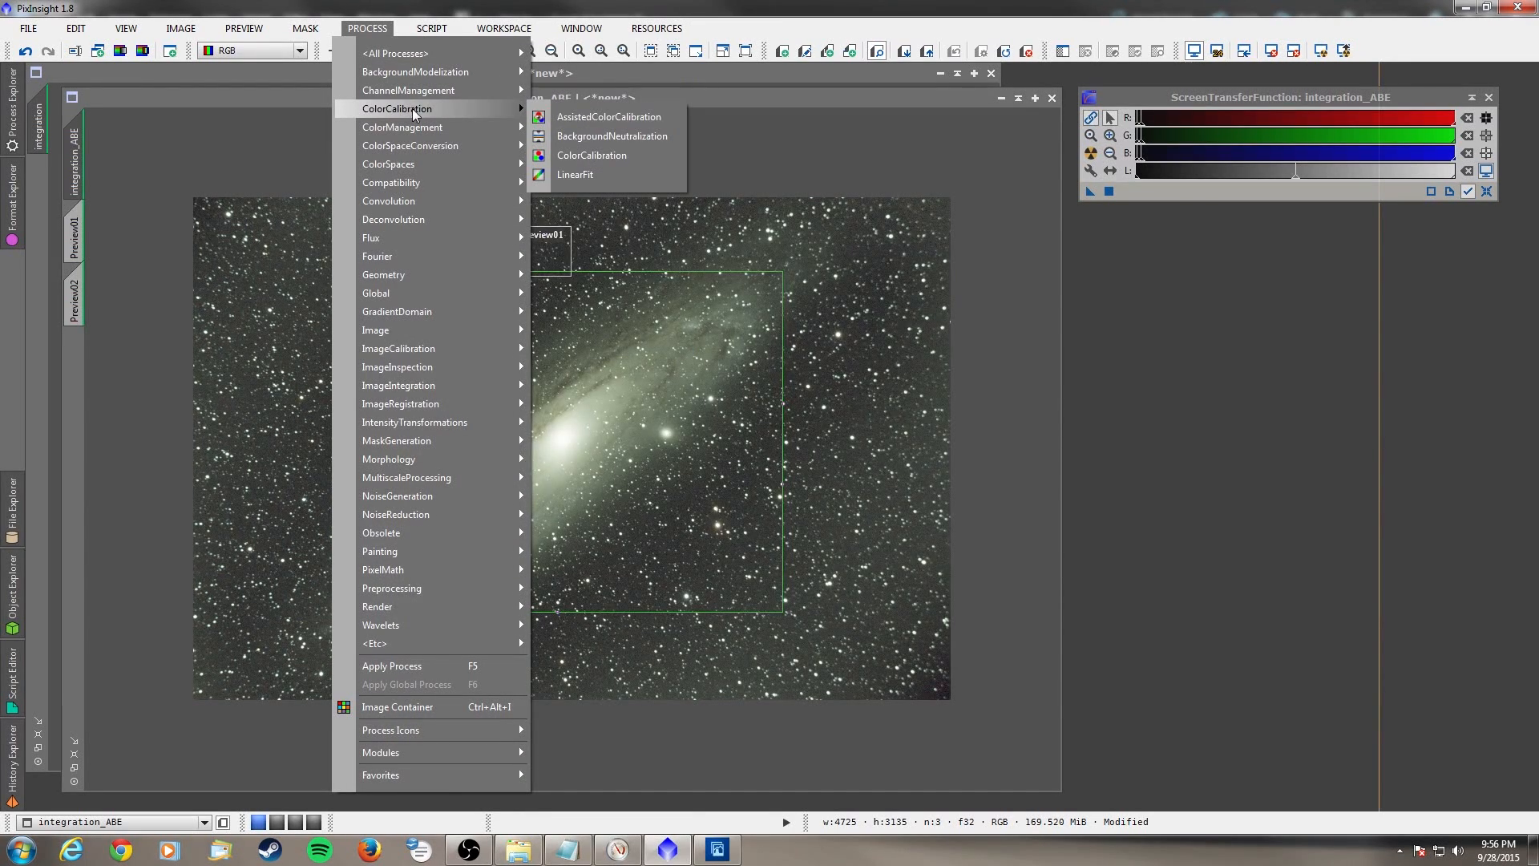
left_click(590, 157)
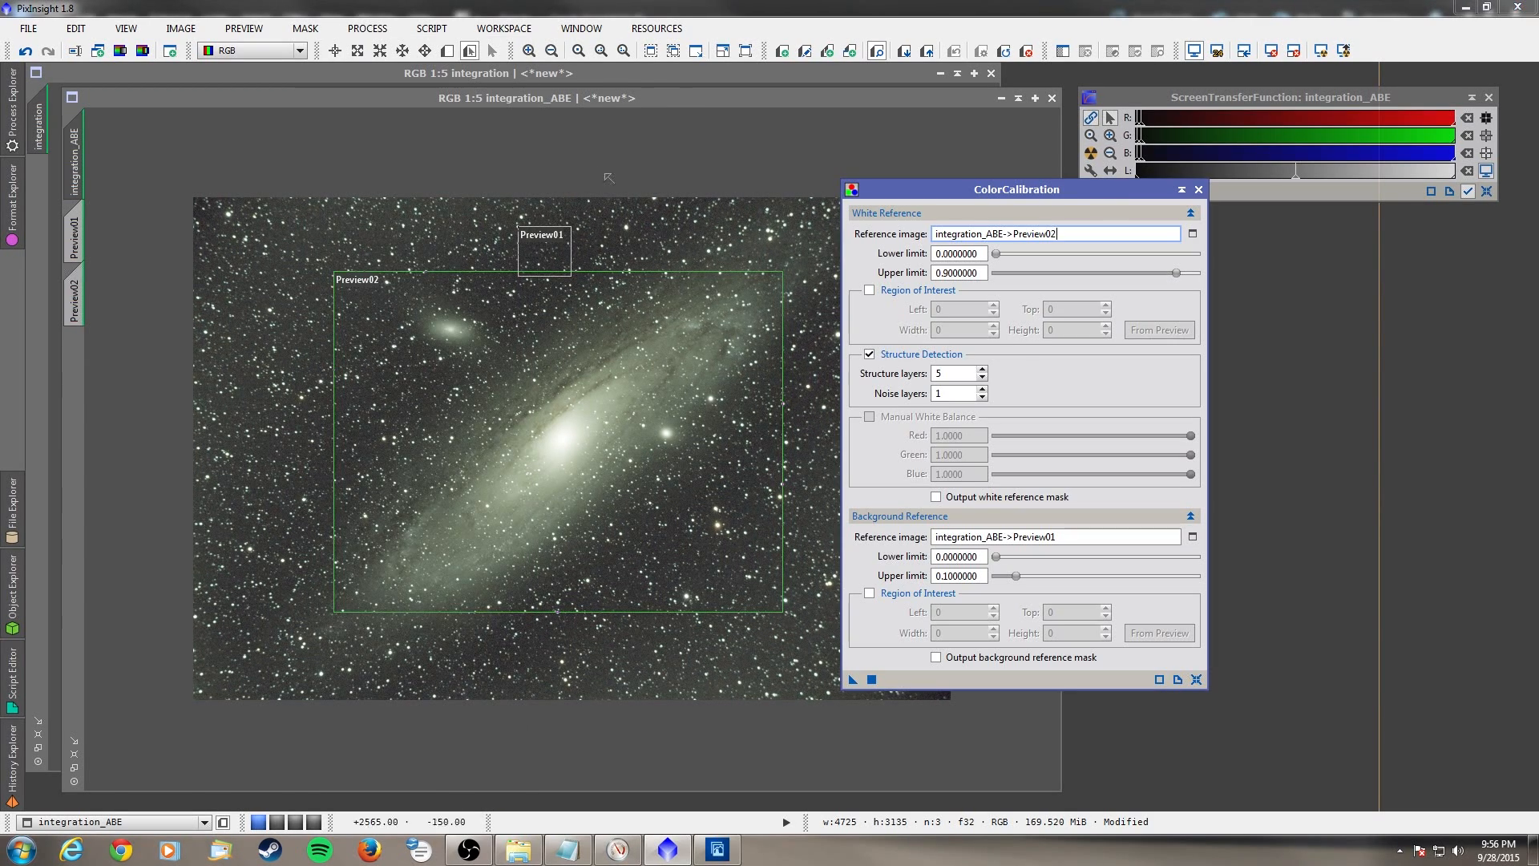
left_click(1191, 235)
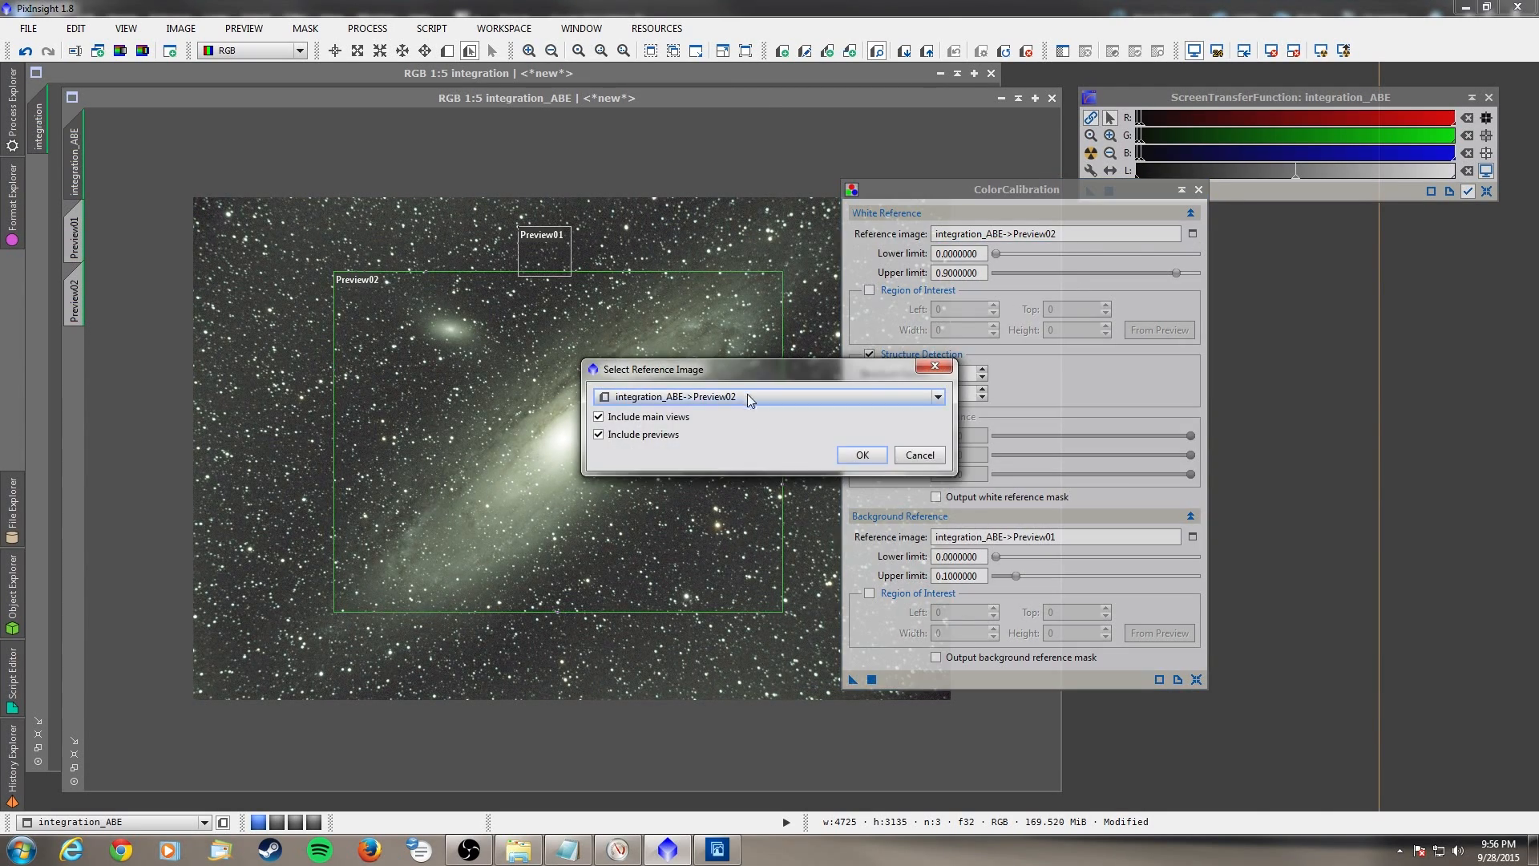
mouse_move(747, 391)
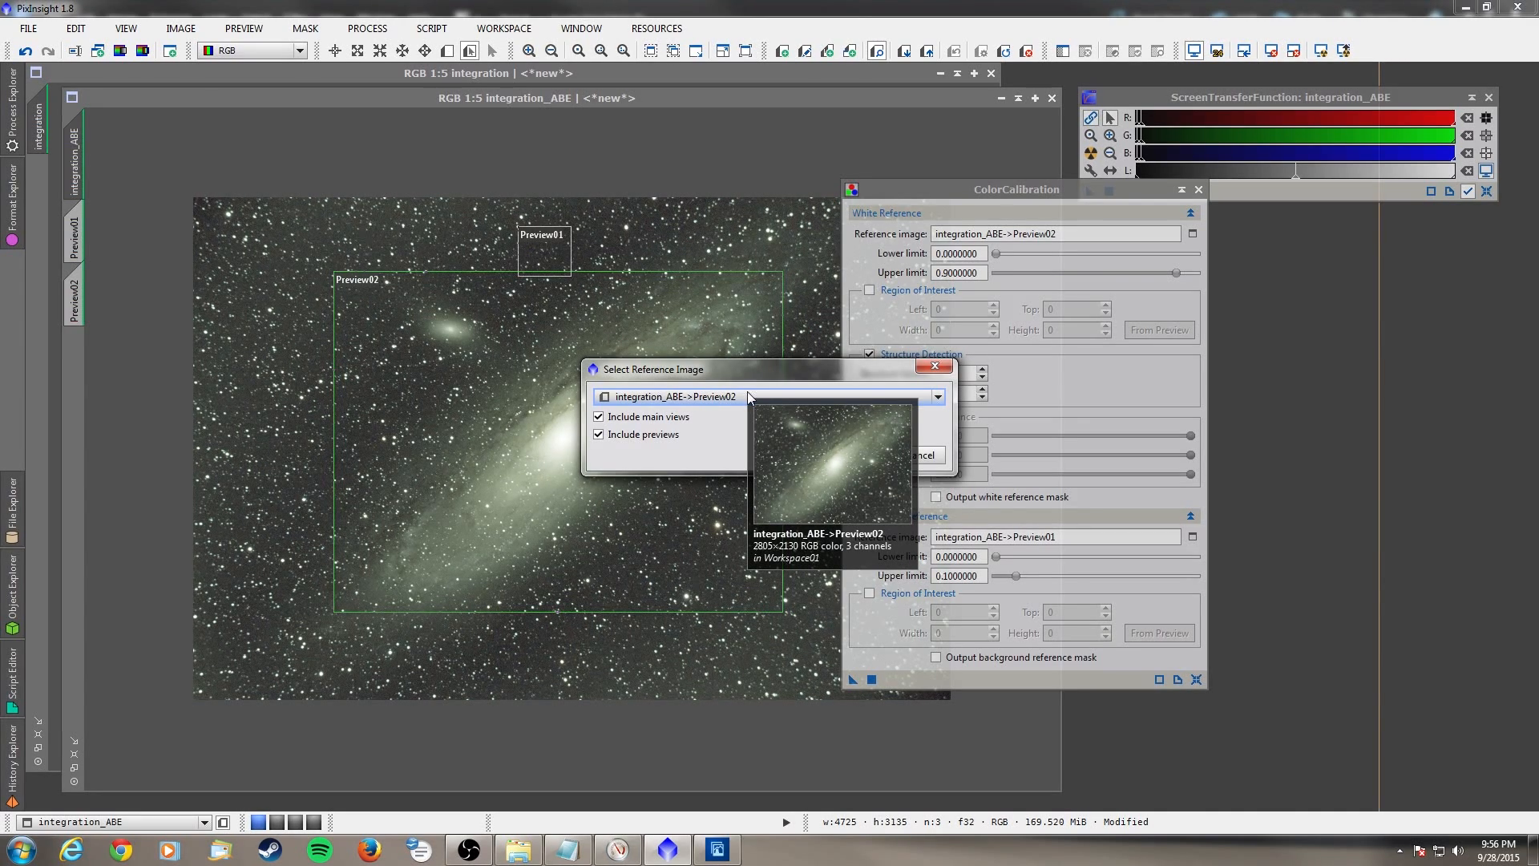
left_click(747, 391)
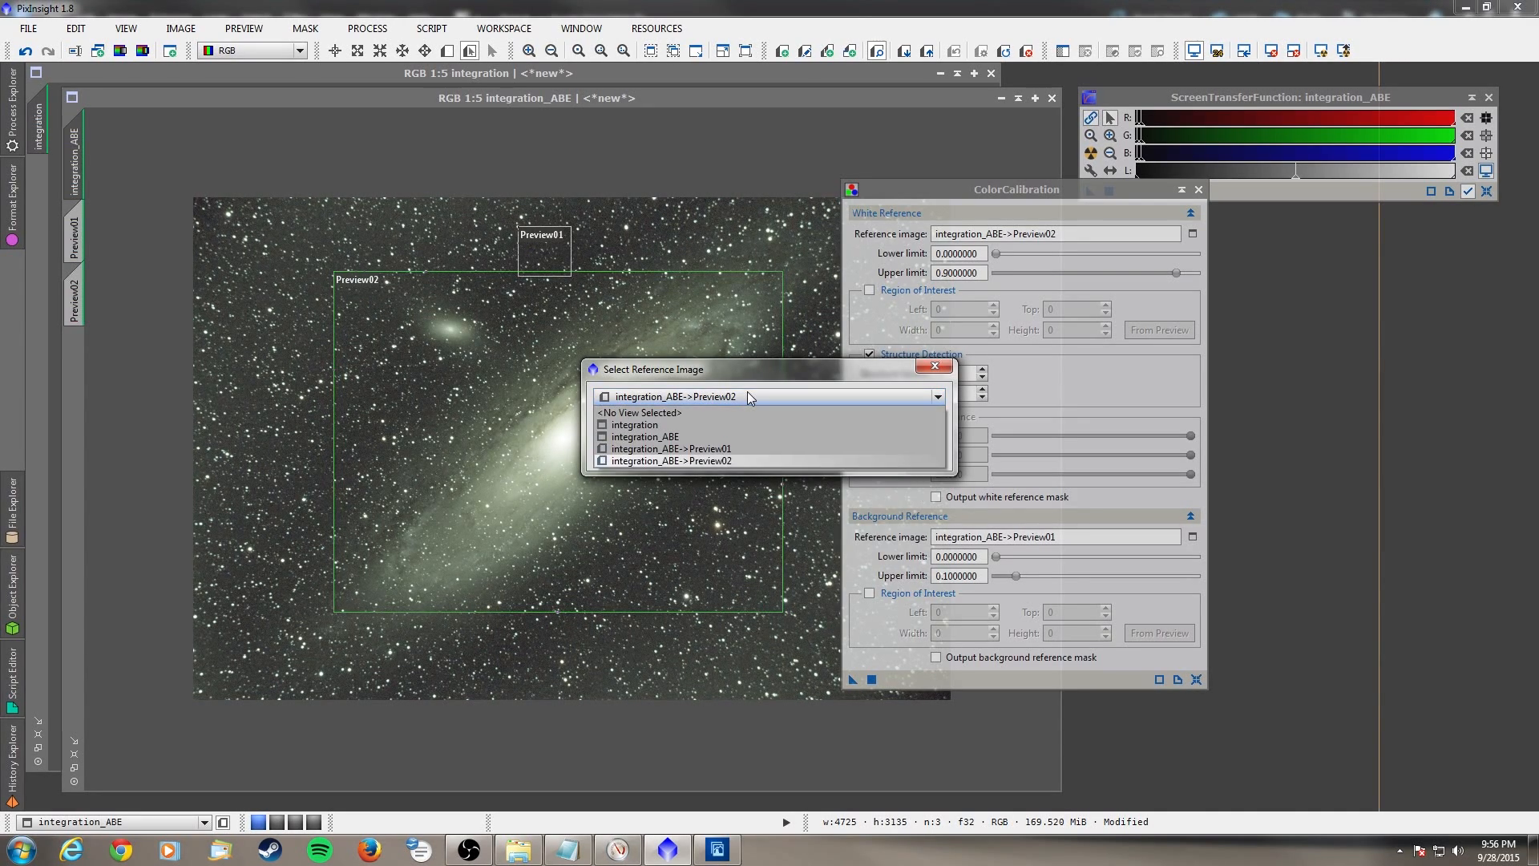
left_click(728, 448)
mouse_move(745, 403)
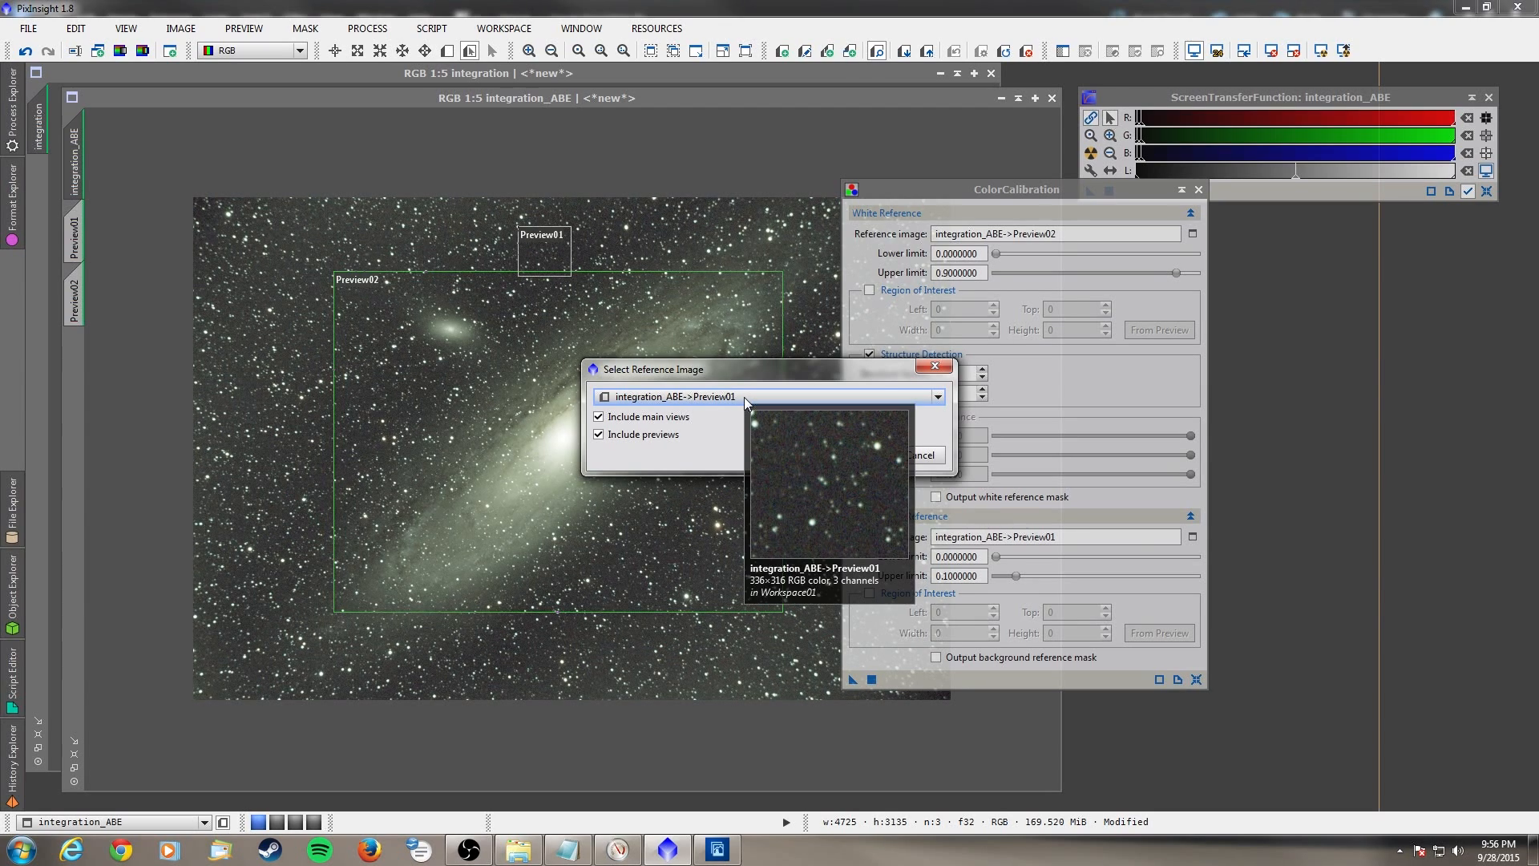
left_click(745, 399)
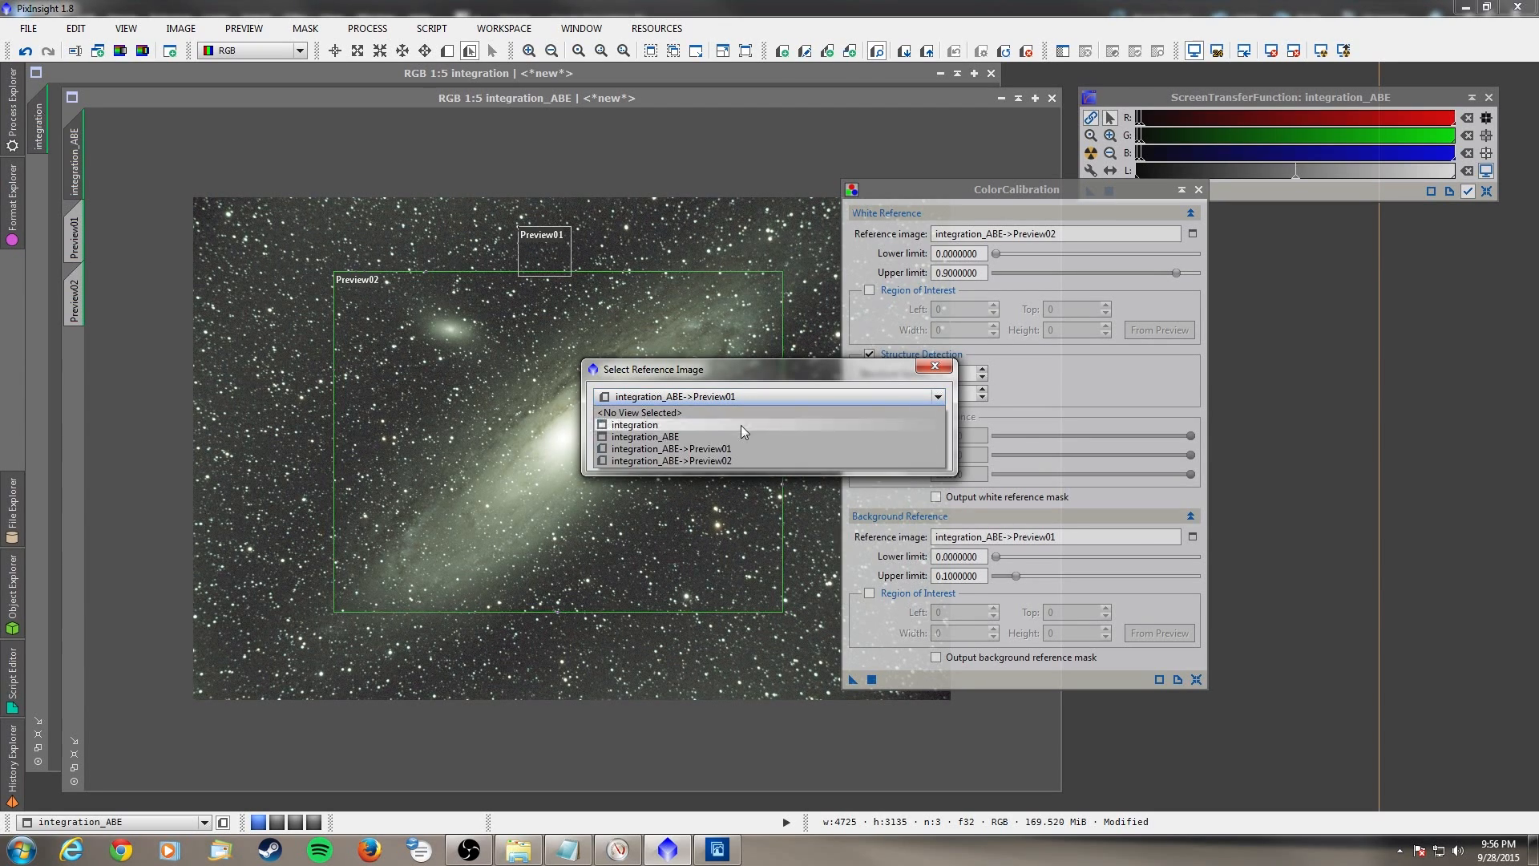
left_click(730, 466)
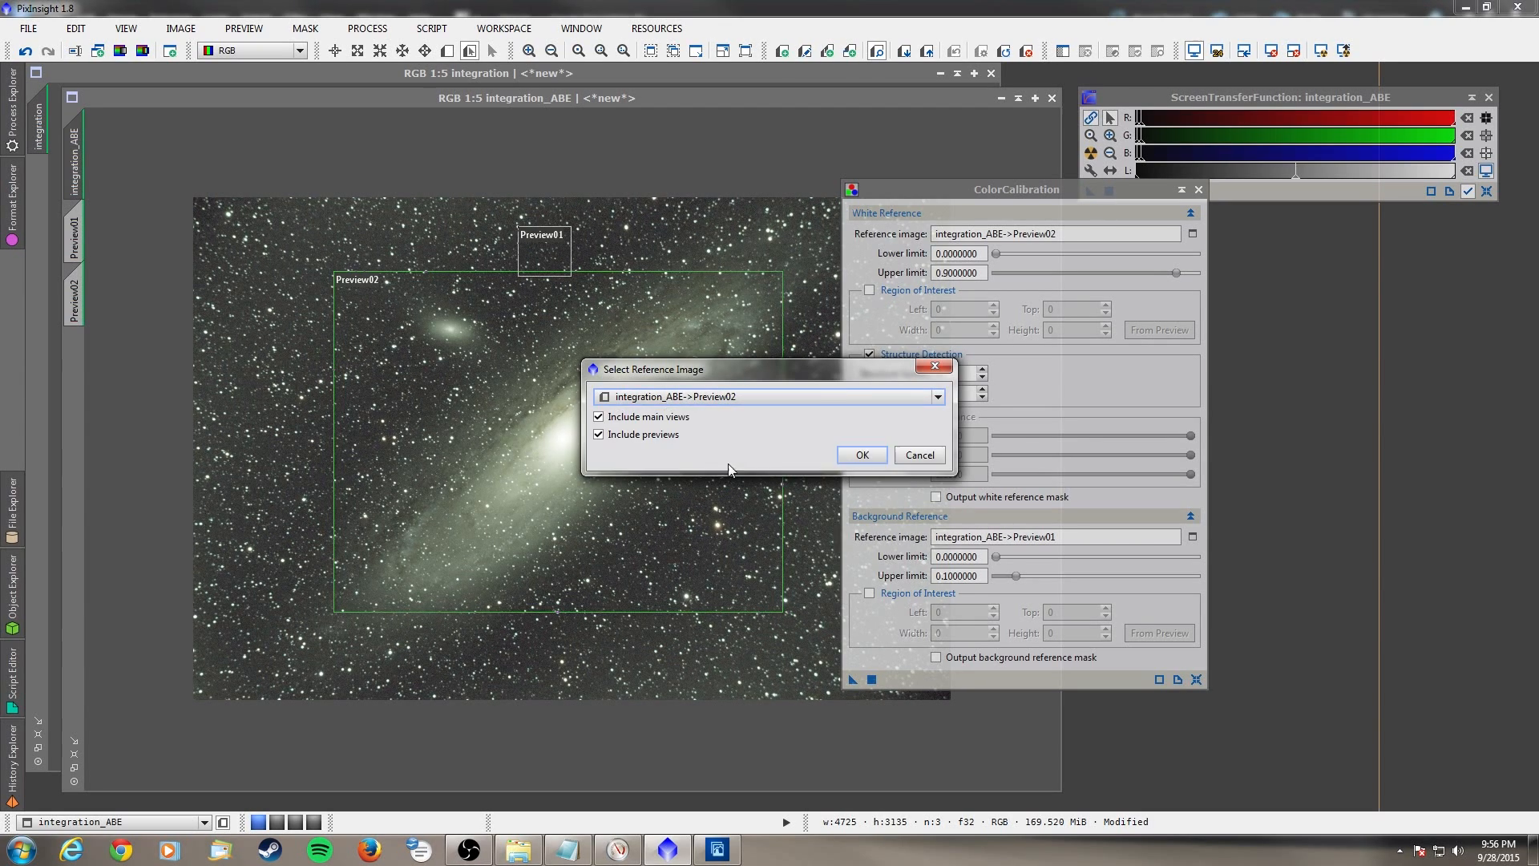
left_click(738, 392)
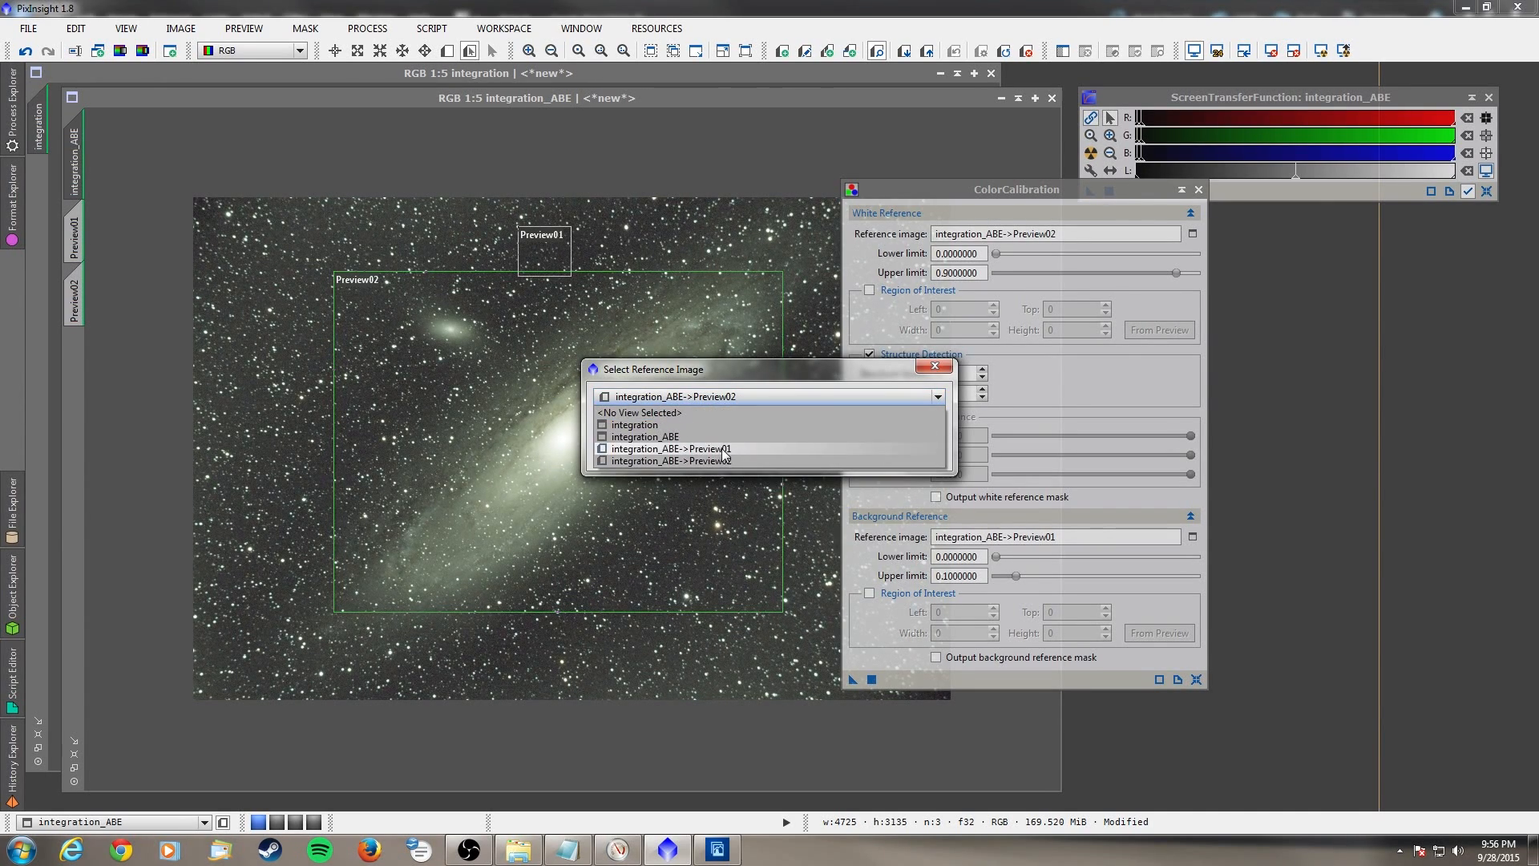
left_click(725, 449)
left_click(738, 397)
left_click(725, 466)
mouse_move(726, 403)
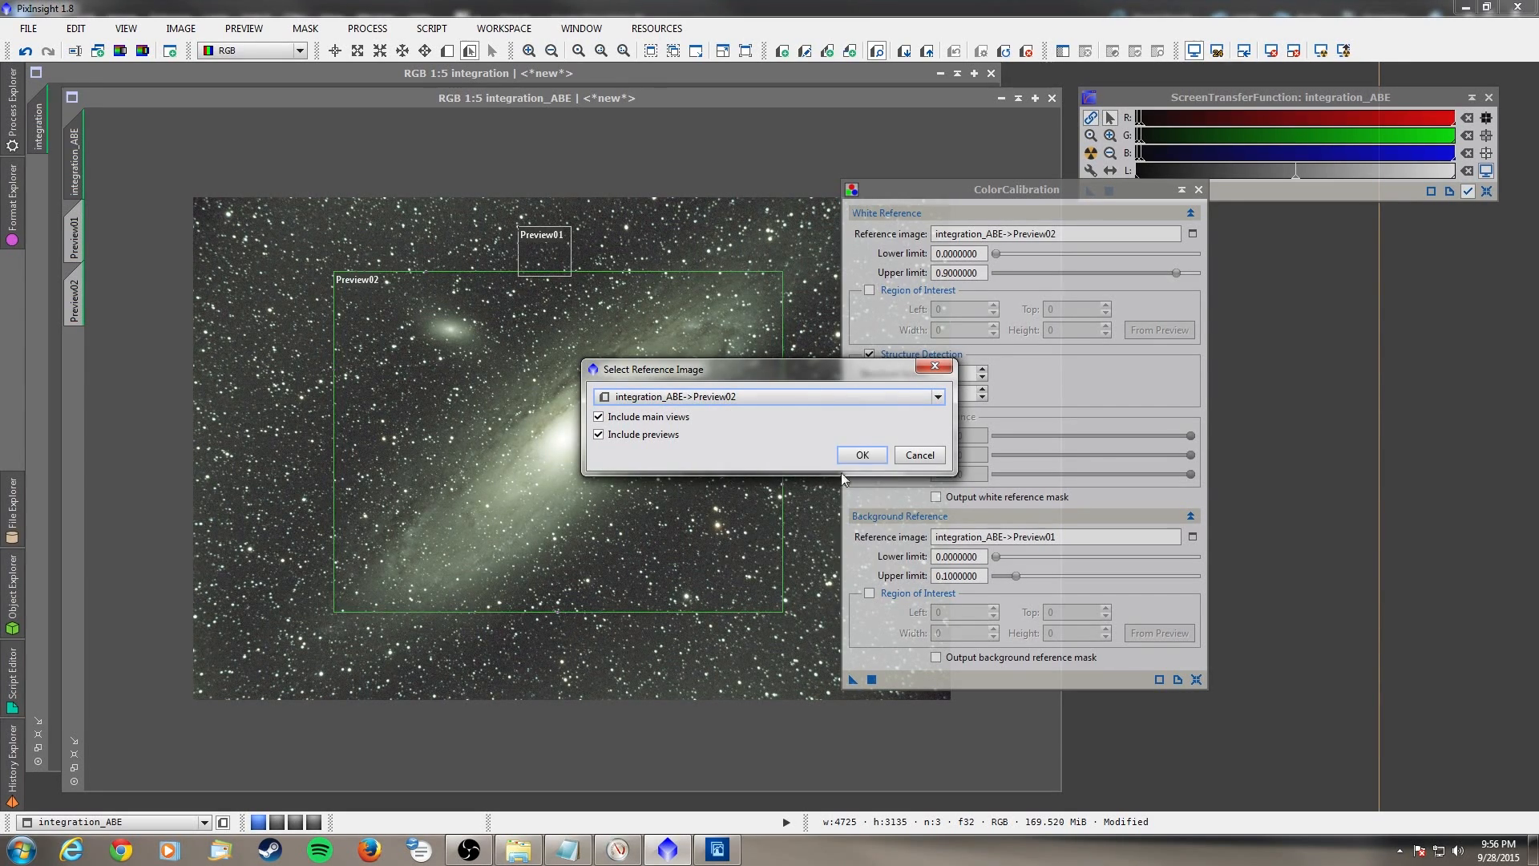
left_click(859, 455)
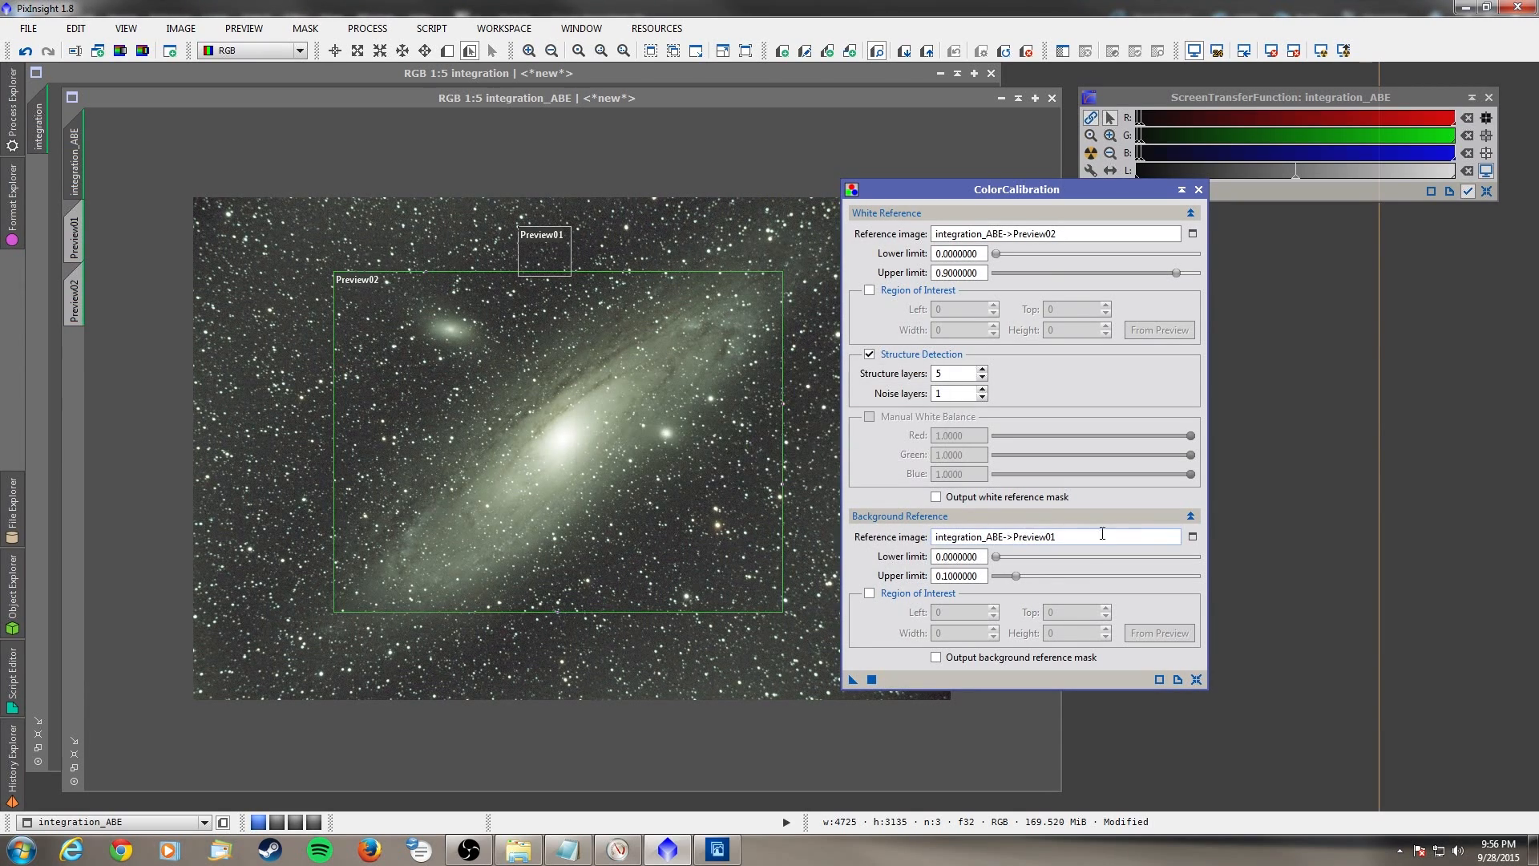
- Choose Preview01 of integration_ABE as the background reference image in ColorCalibration
left_click(1192, 537)
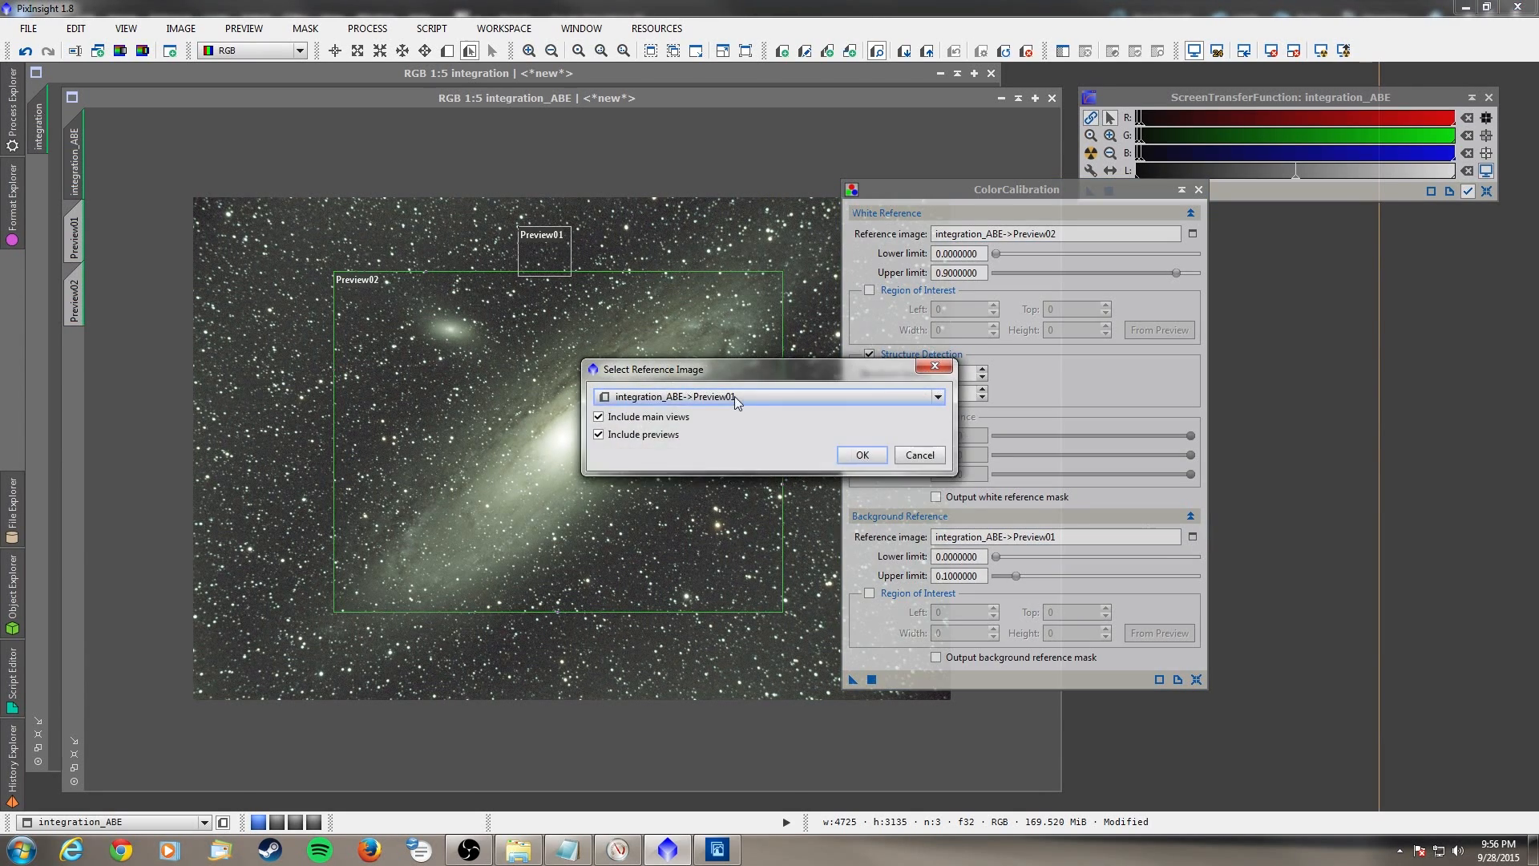
left_click(734, 396)
left_click(741, 450)
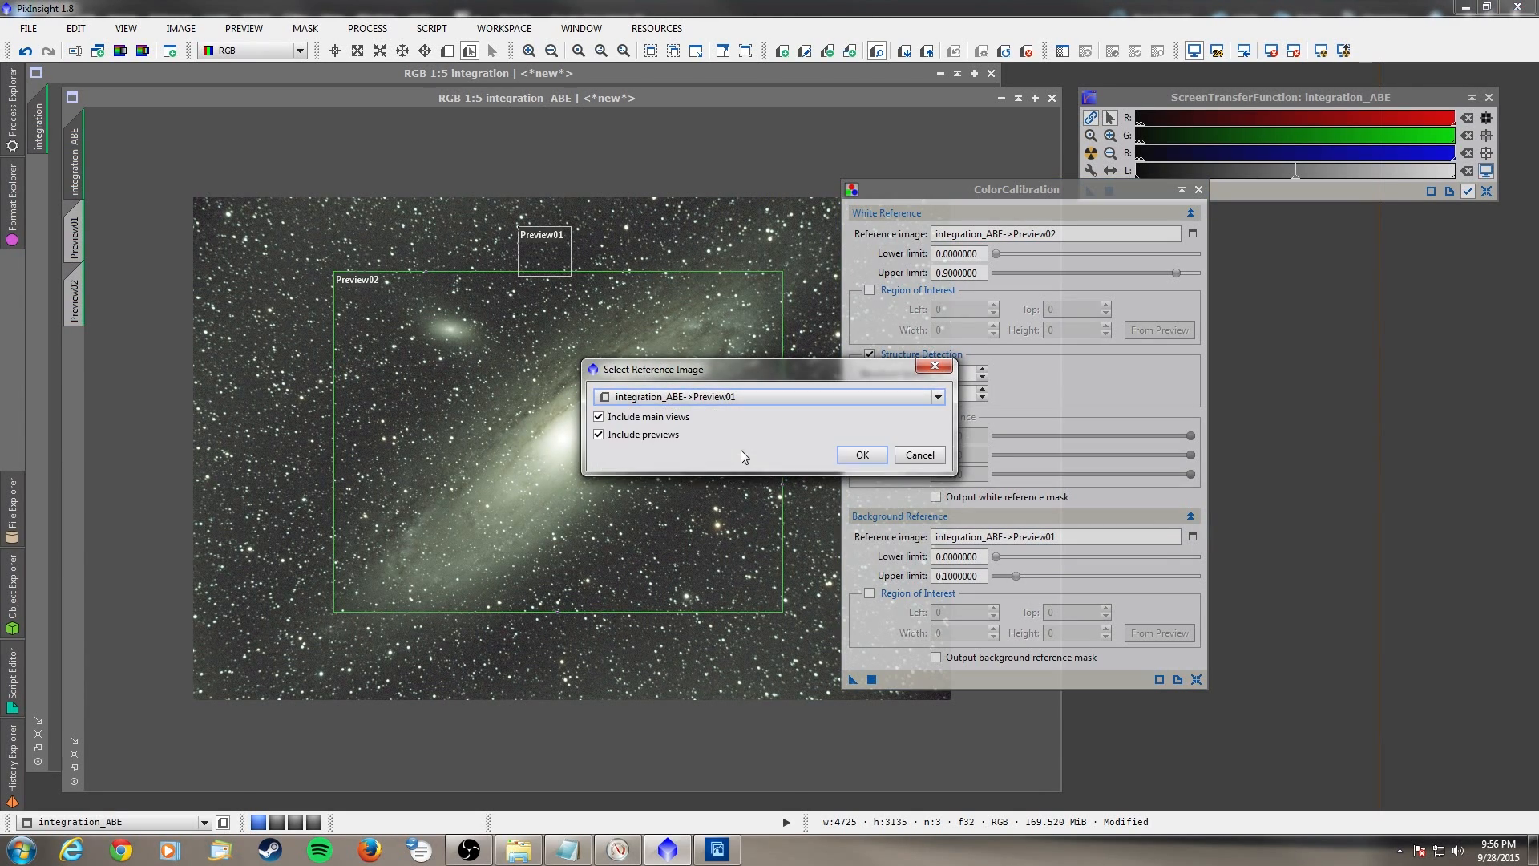
left_click(860, 453)
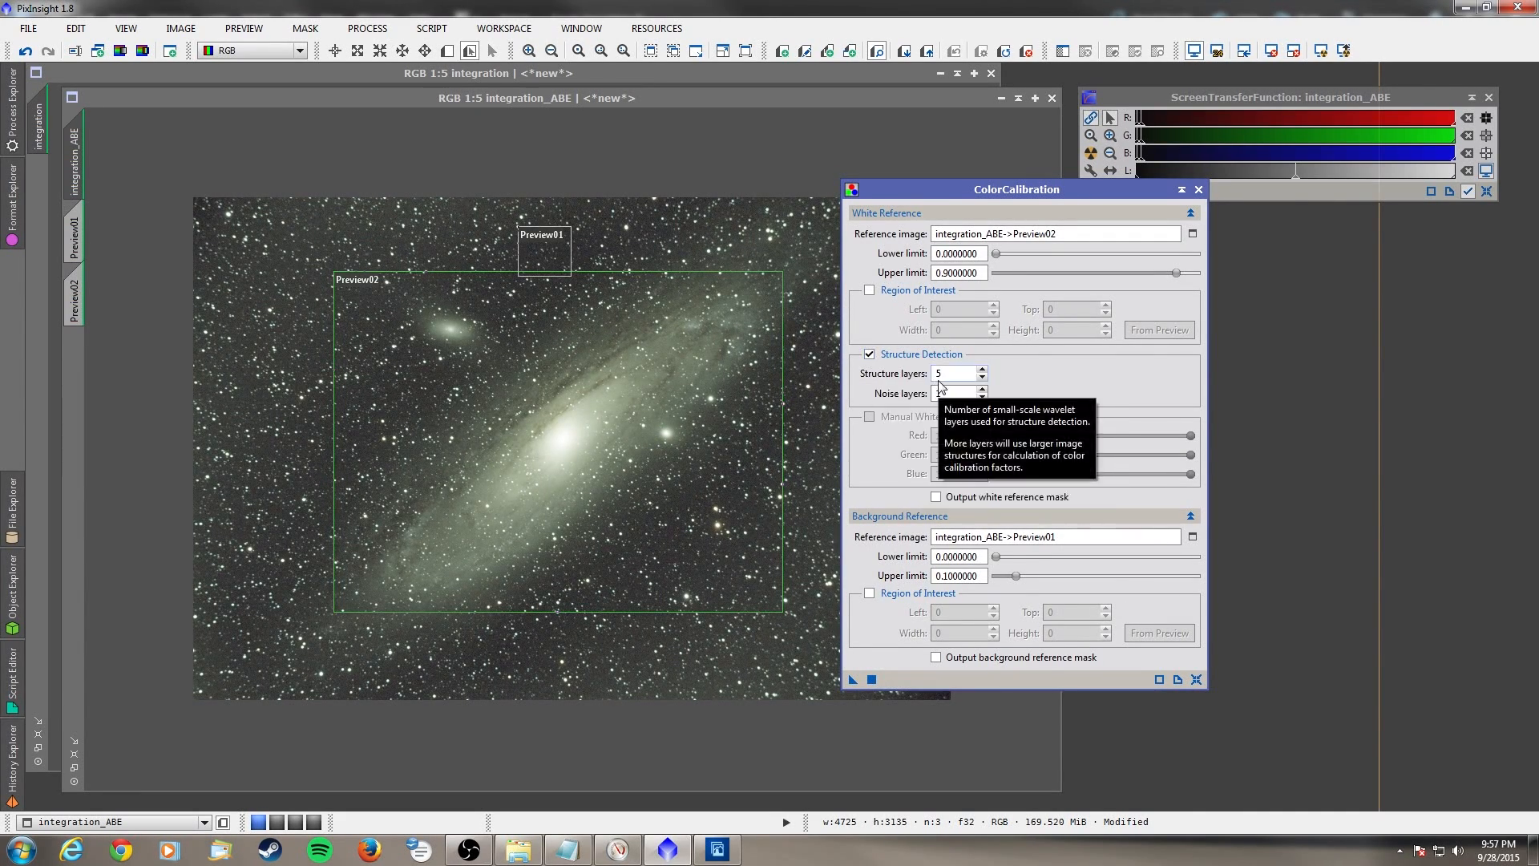
- Apply ColorCalibration to integration_ABE with 5 structure layers and 1 noise layer, and close the tool
key("Tab")
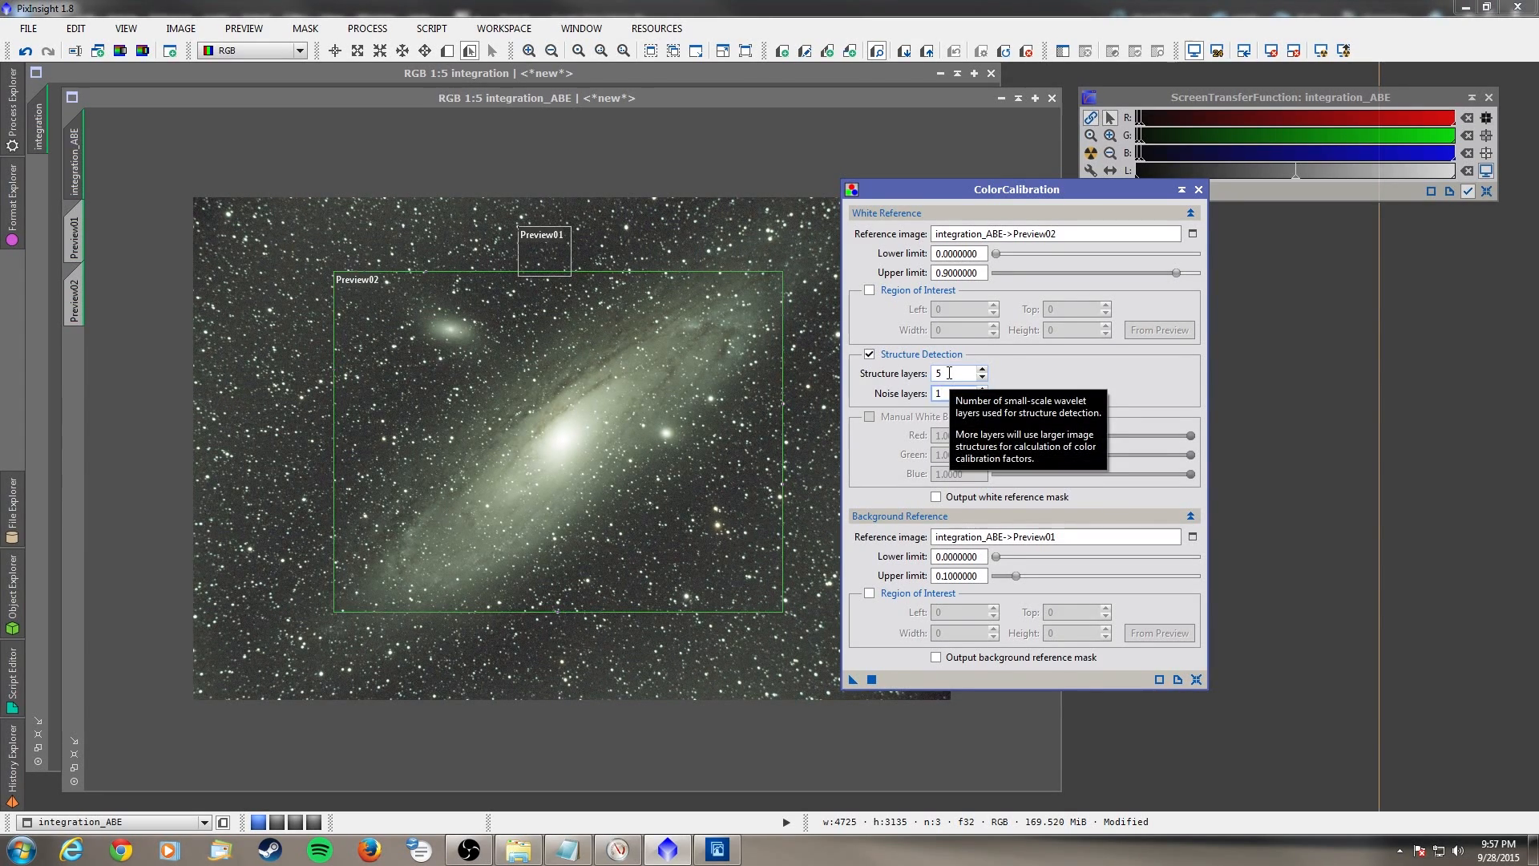
left_click(949, 373)
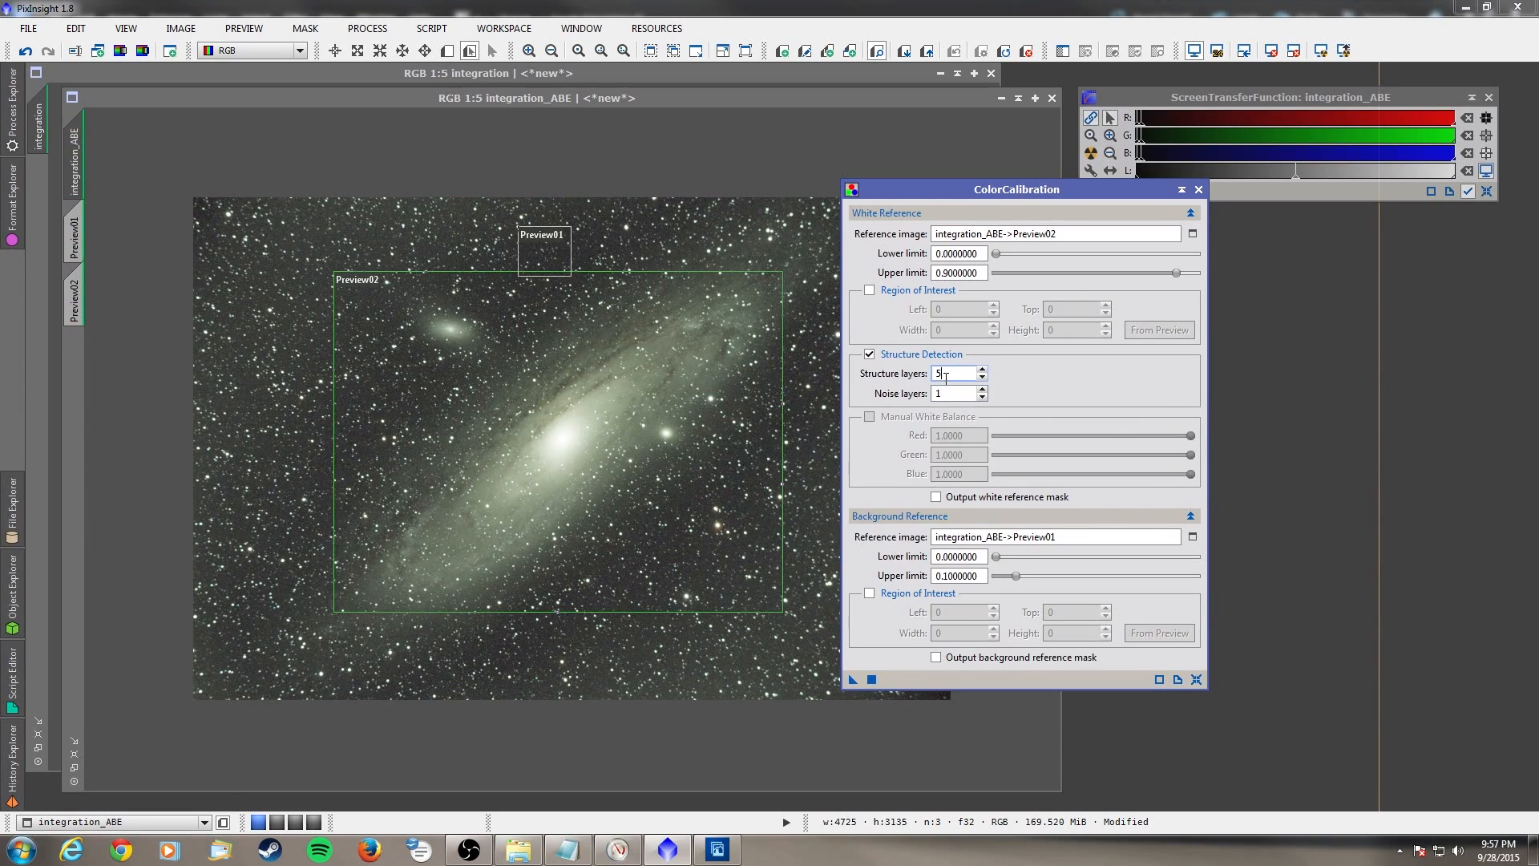
left_click(872, 680)
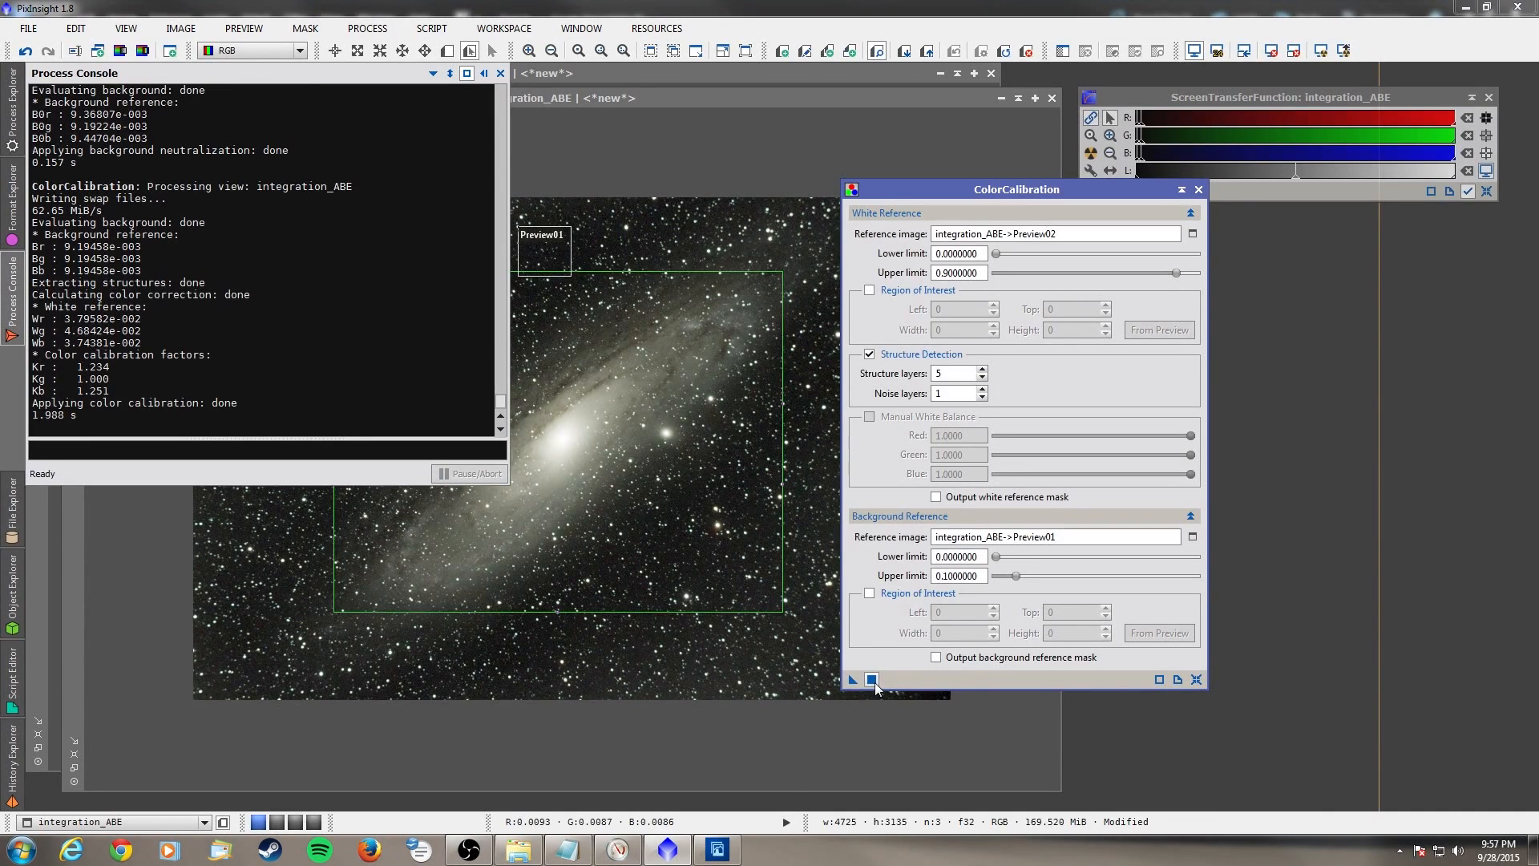
left_click(1198, 190)
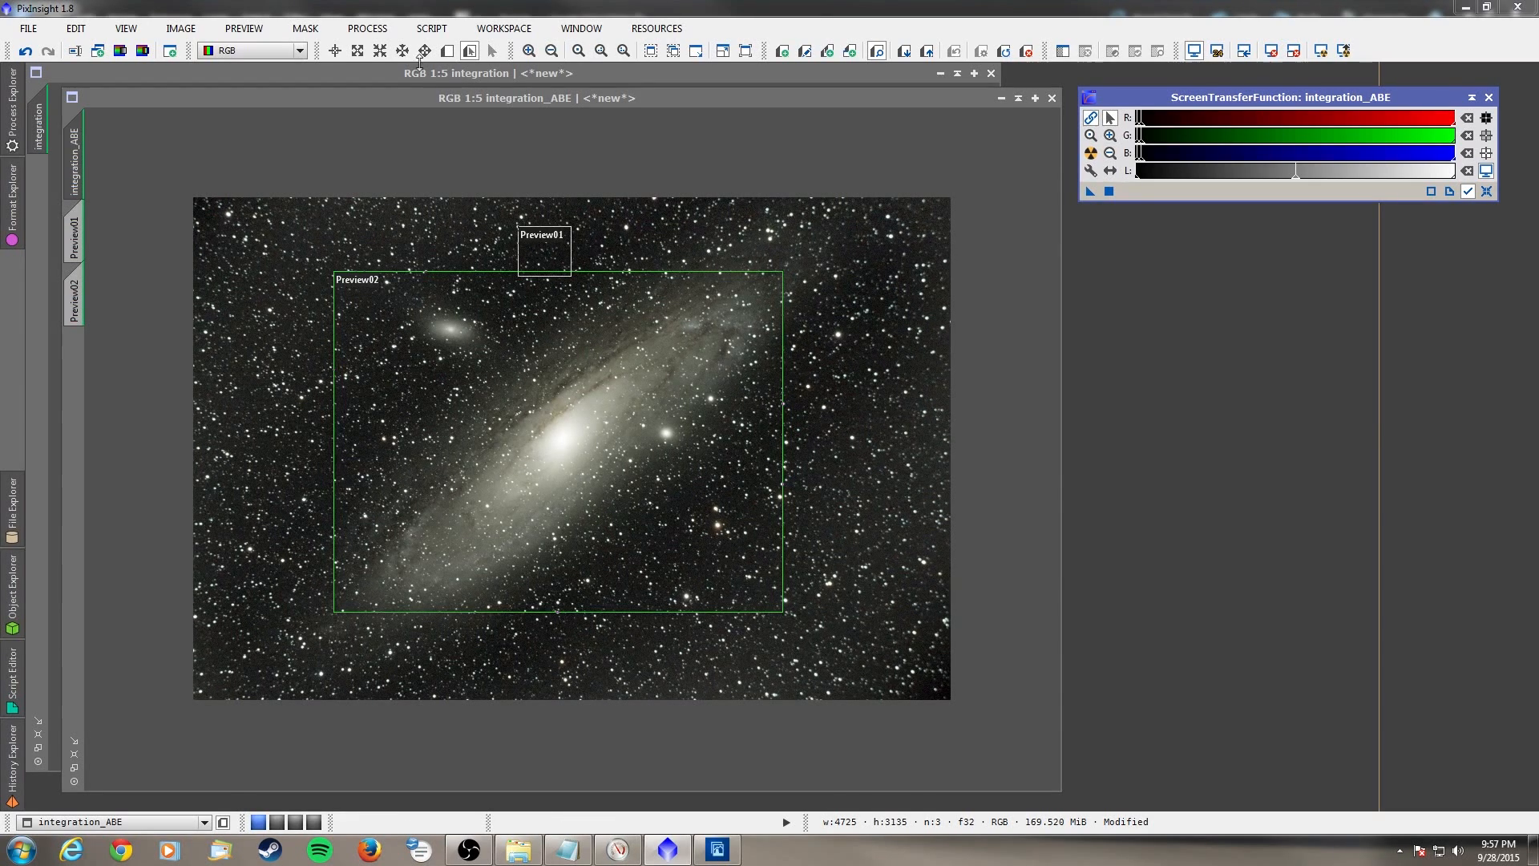
- Delete all previews from integration_ABE
left_click(367, 28)
mouse_move(304, 30)
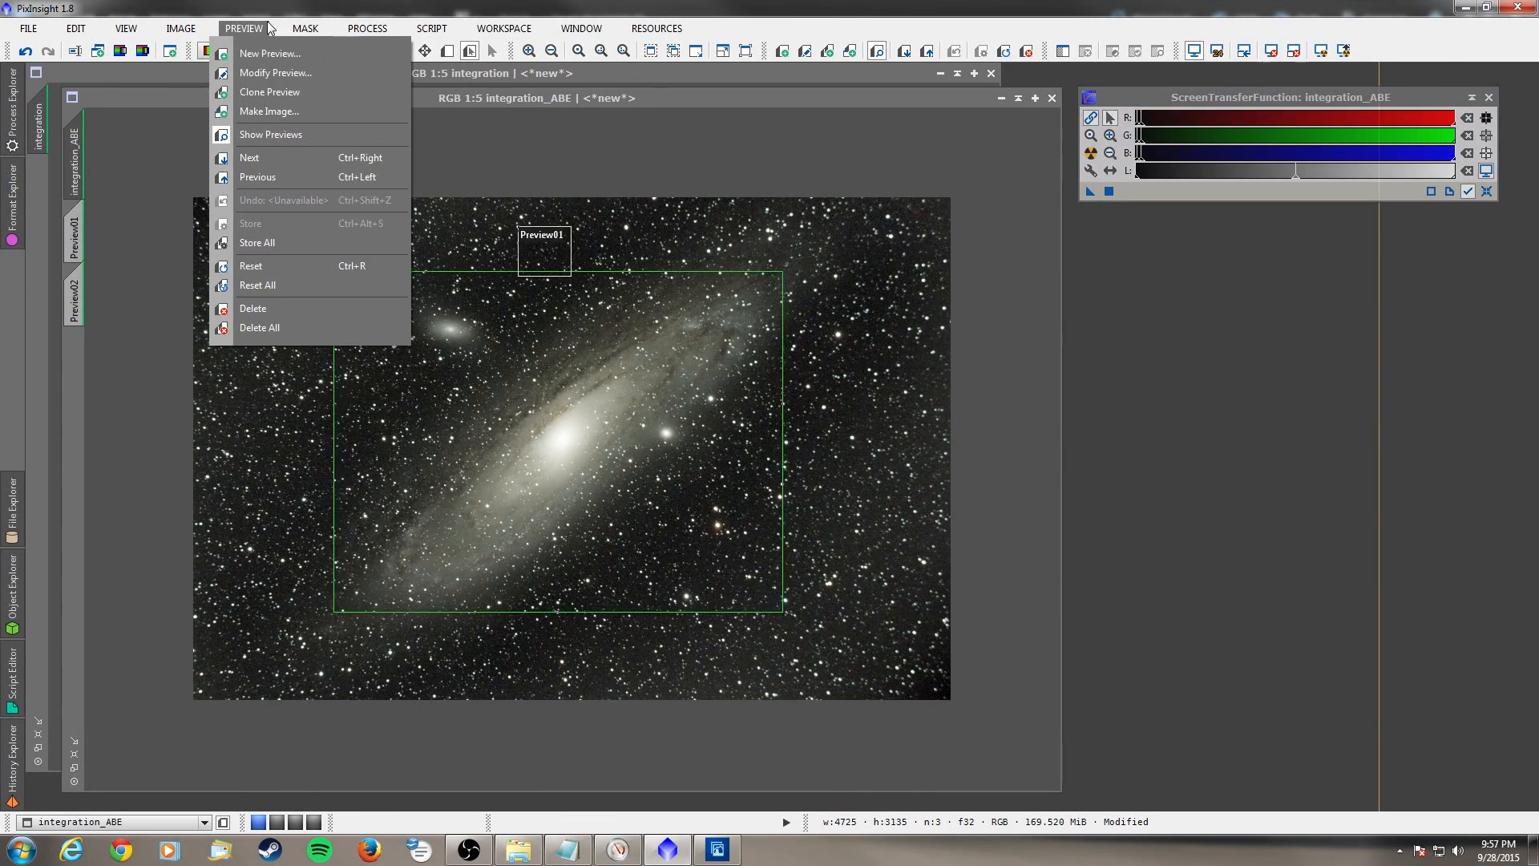
mouse_move(184, 30)
left_click(259, 327)
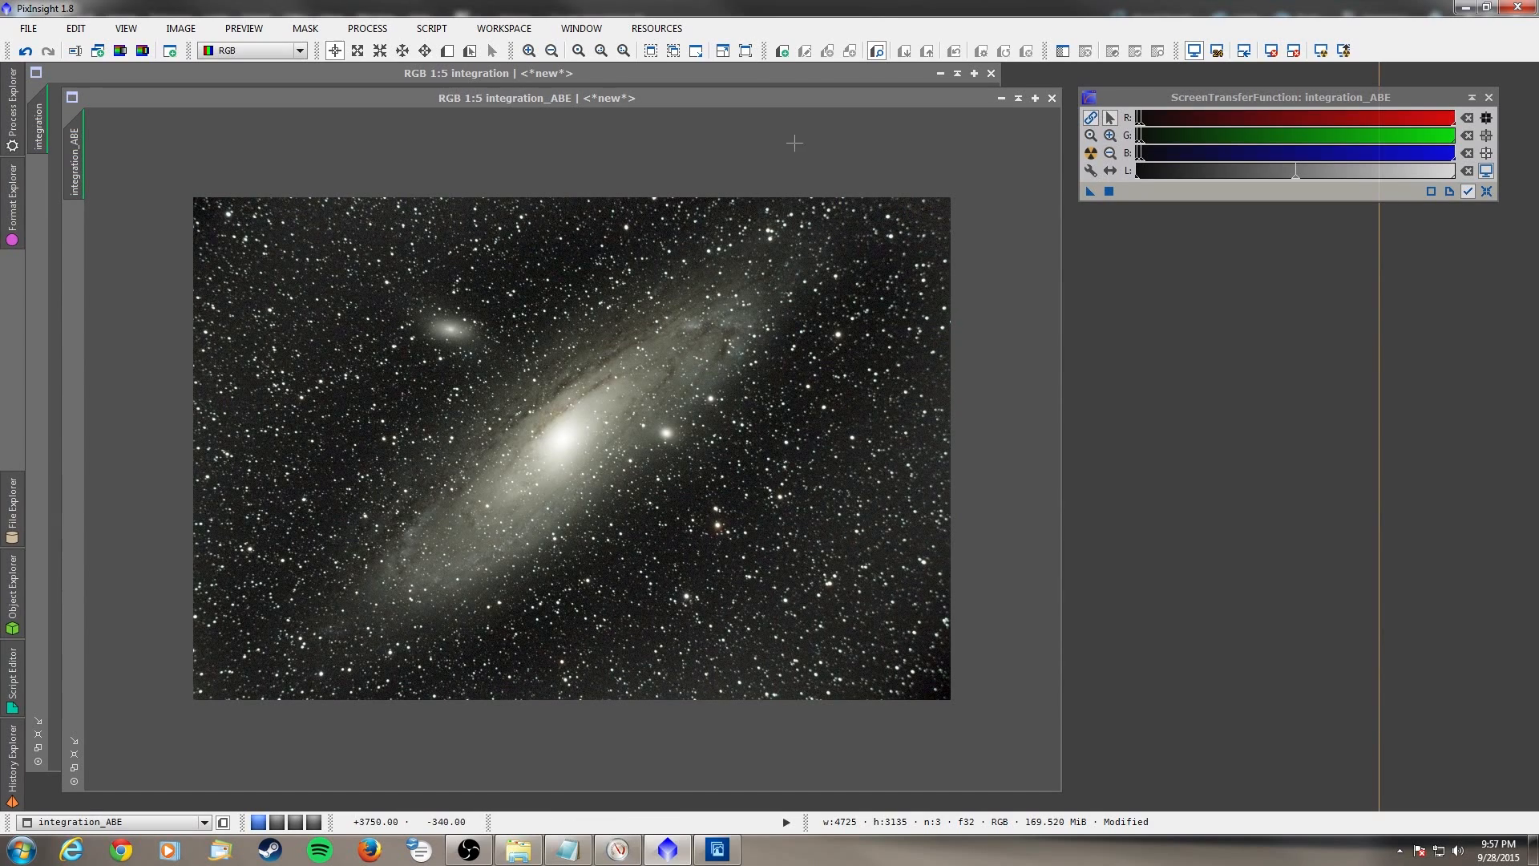
- Compare integration_ABE with its screen stretch switched off and back on
left_click(965, 106)
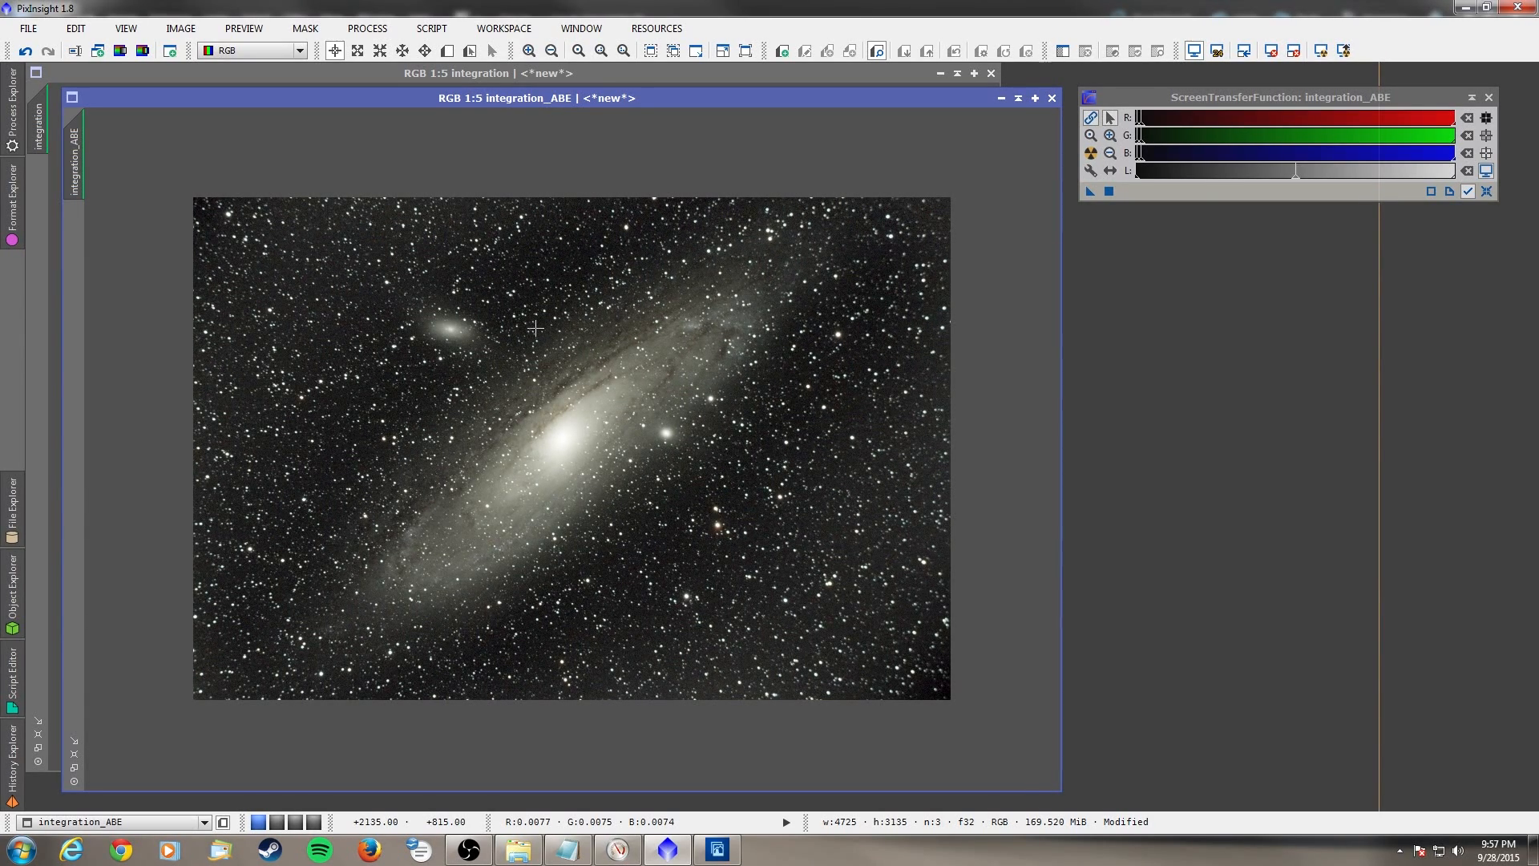
left_click(1194, 51)
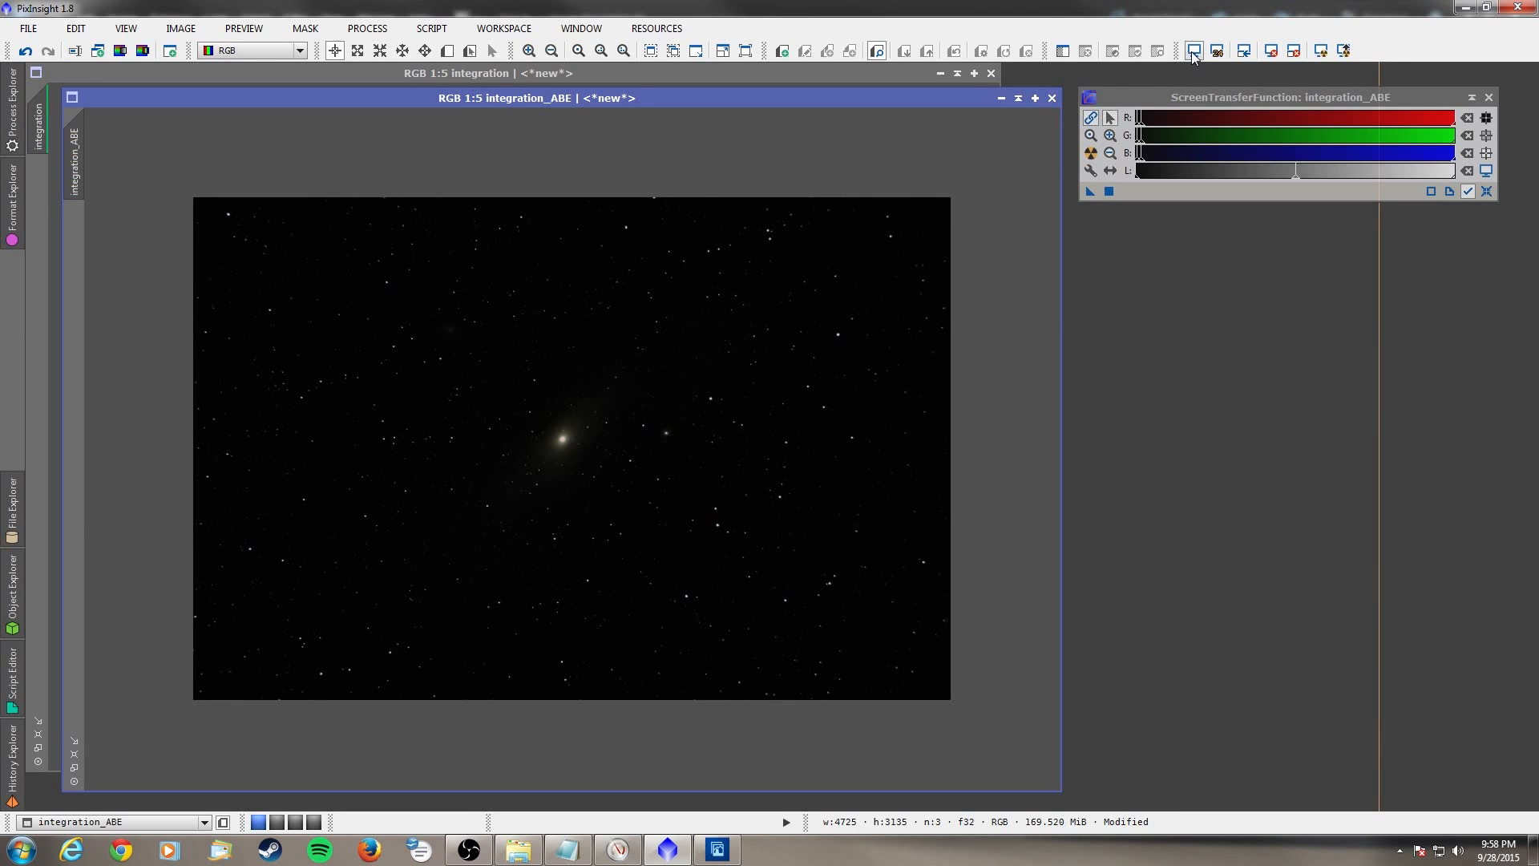
left_click(1194, 51)
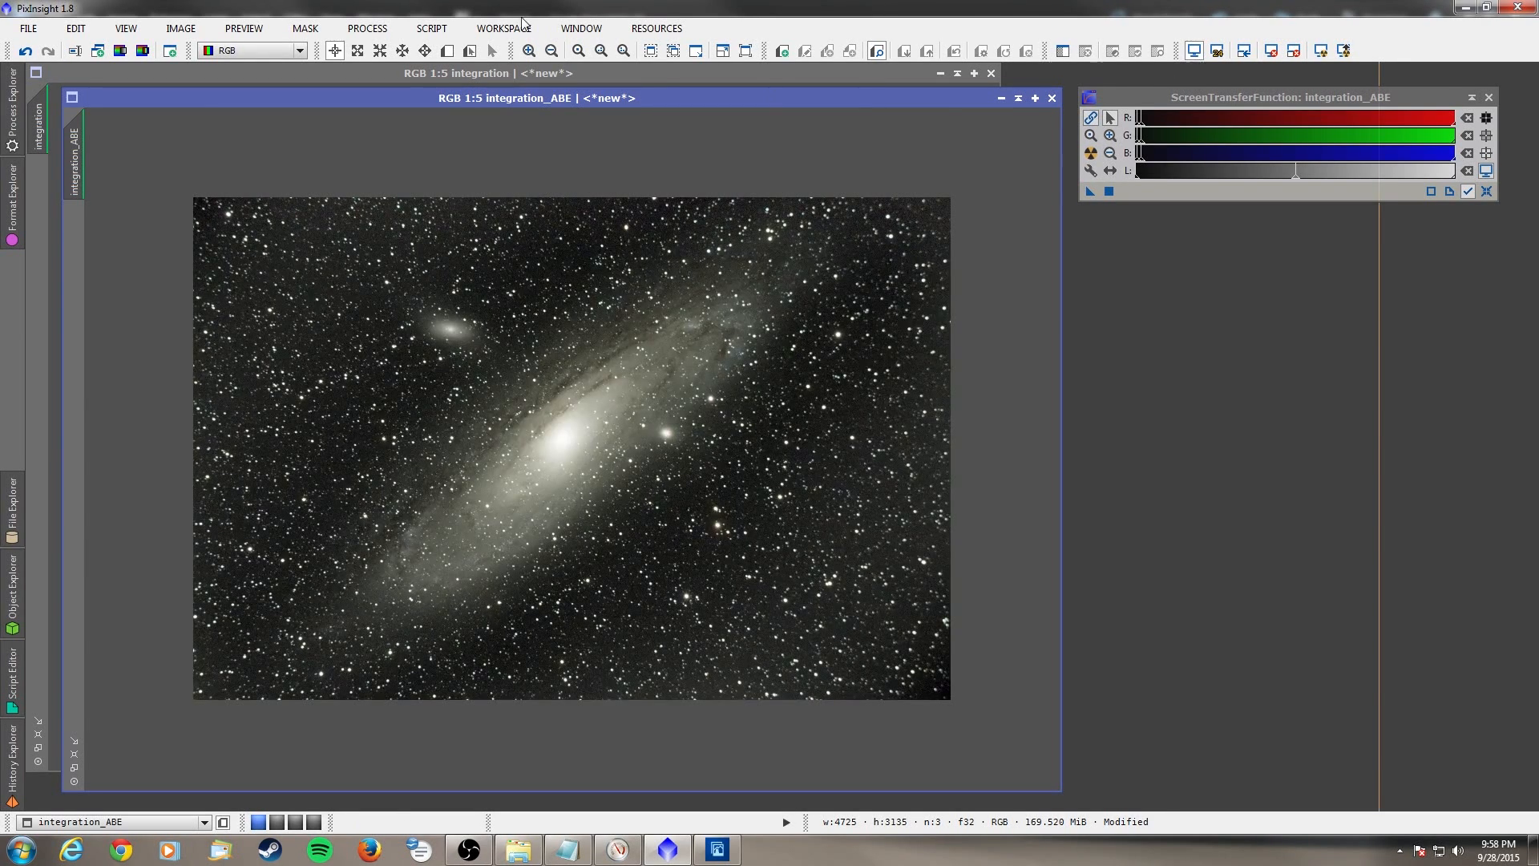
- Open HistogramTransformation and reset it to its default parameters
left_click(367, 29)
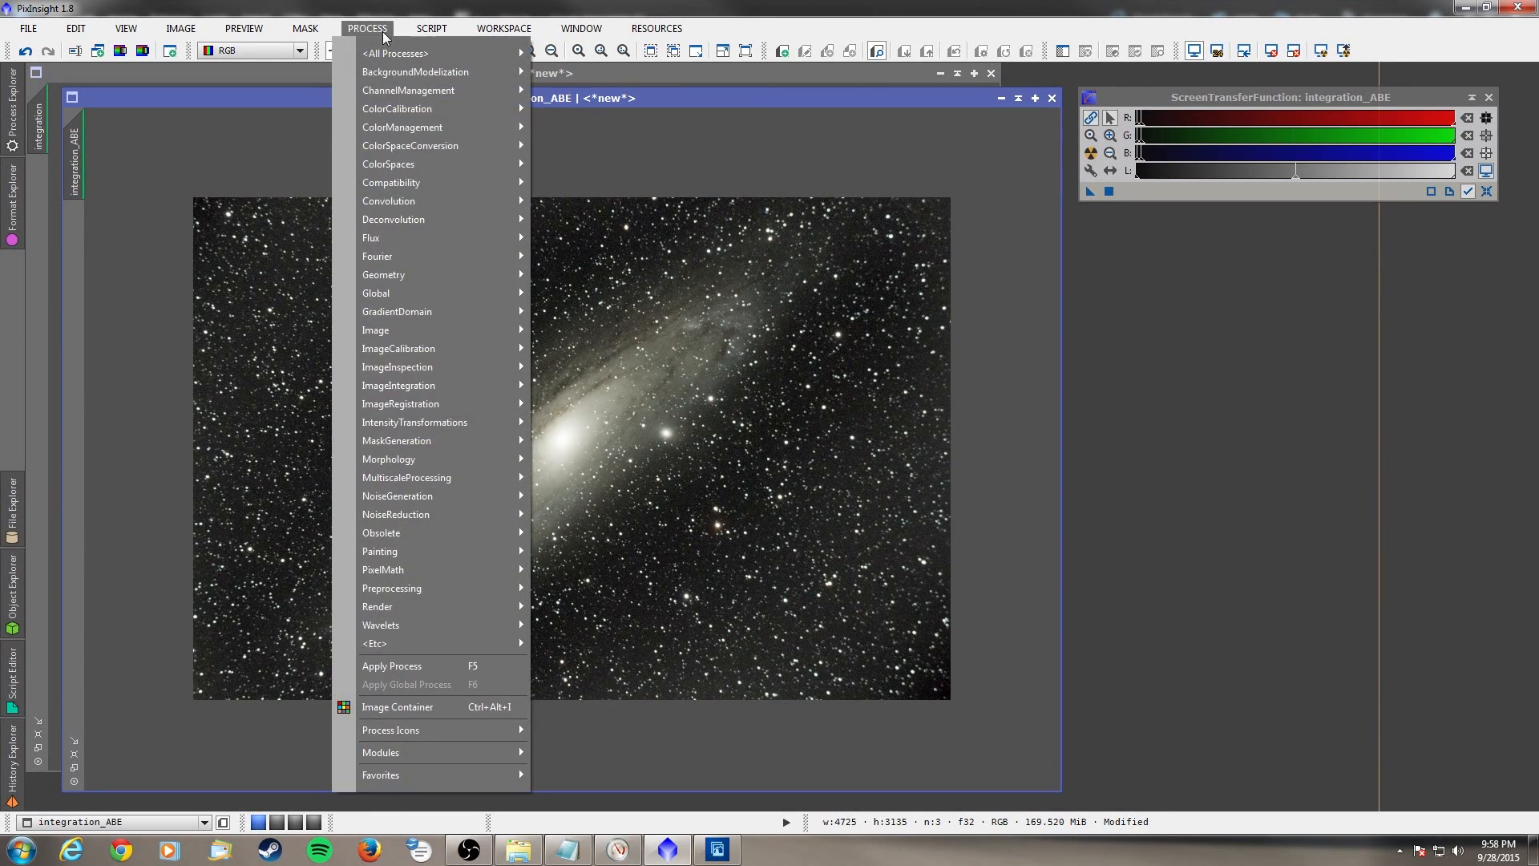
mouse_move(393, 54)
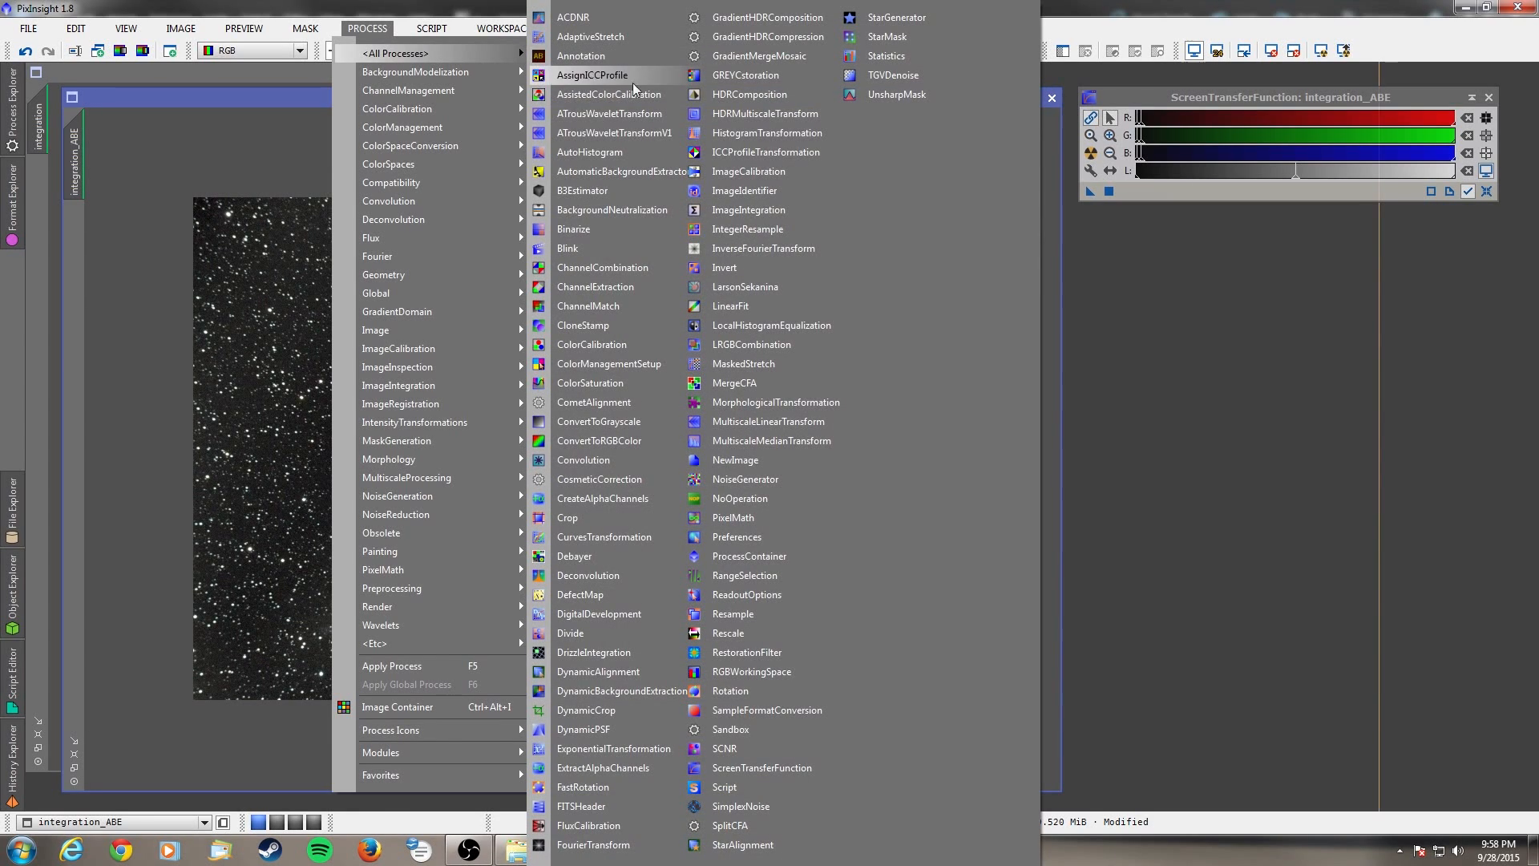
left_click(724, 135)
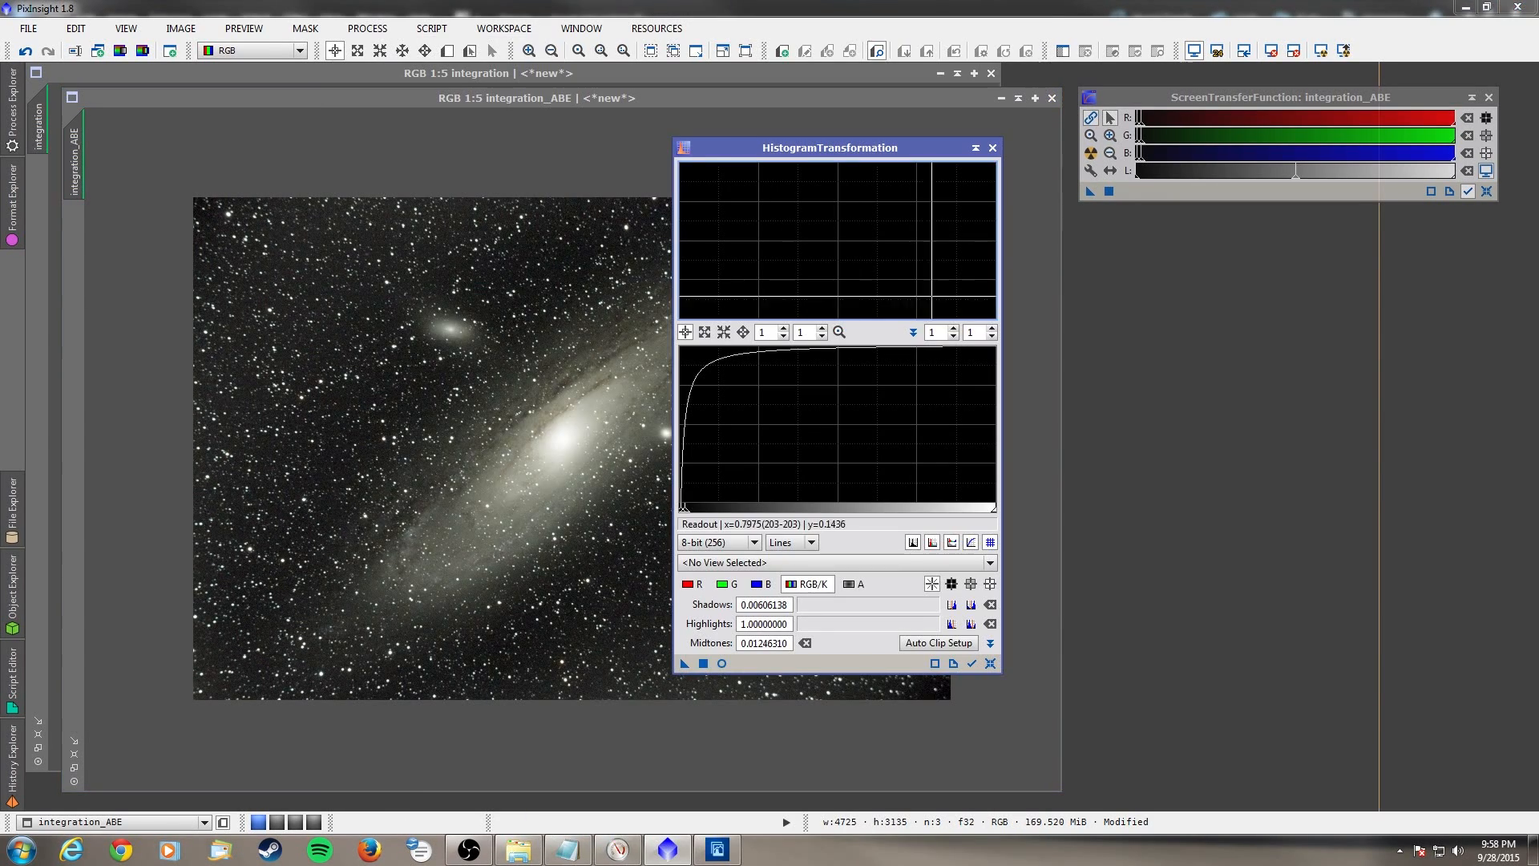
left_click(990, 665)
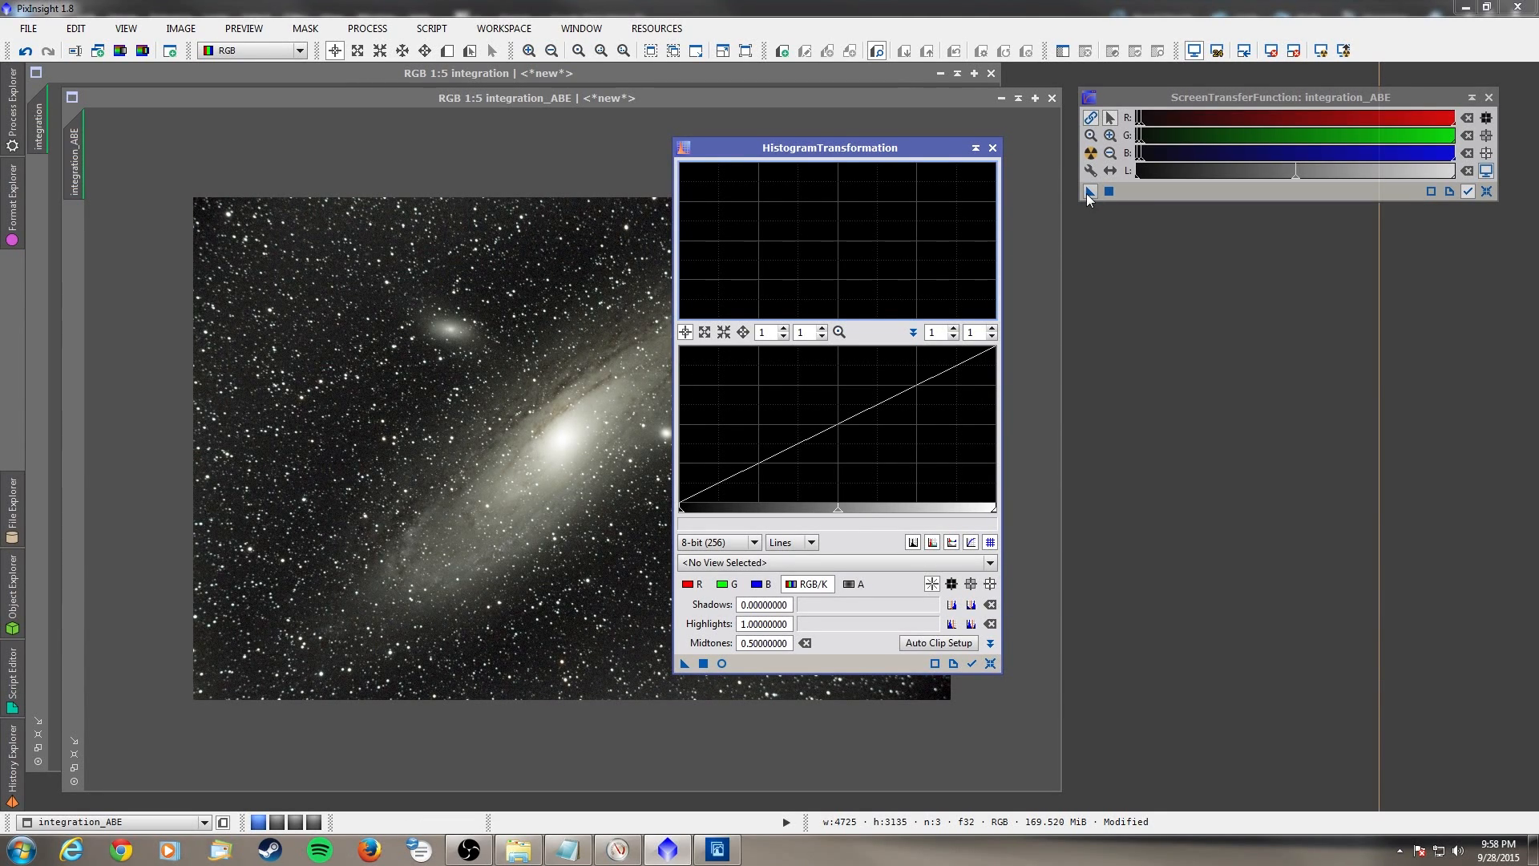
- Transfer the ScreenTransferFunction stretch of integration_ABE into HistogramTransformation
left_click(1109, 192)
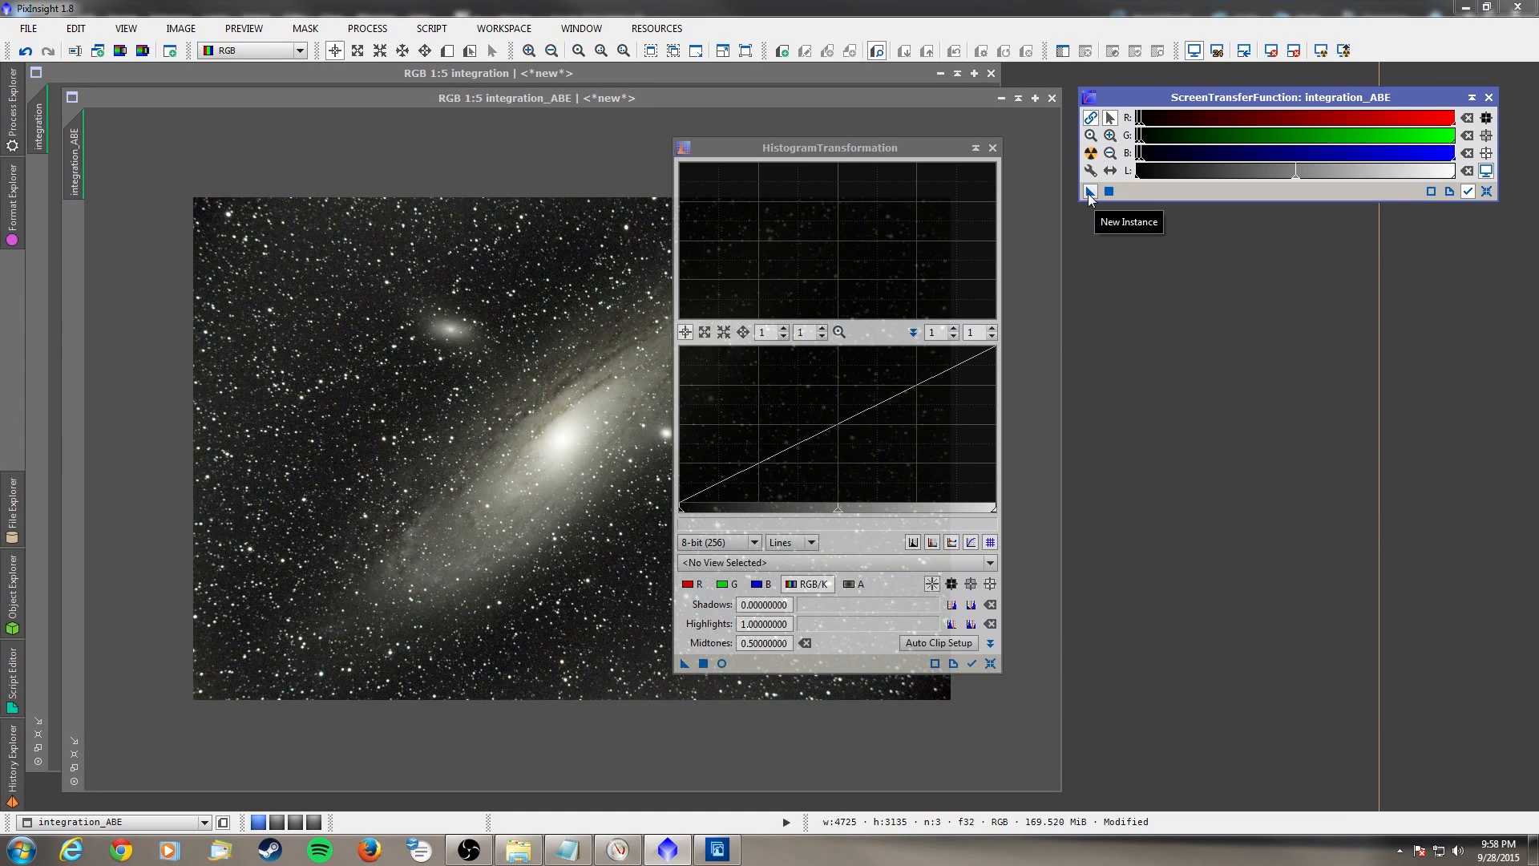
left_click_drag(1089, 194, 754, 671)
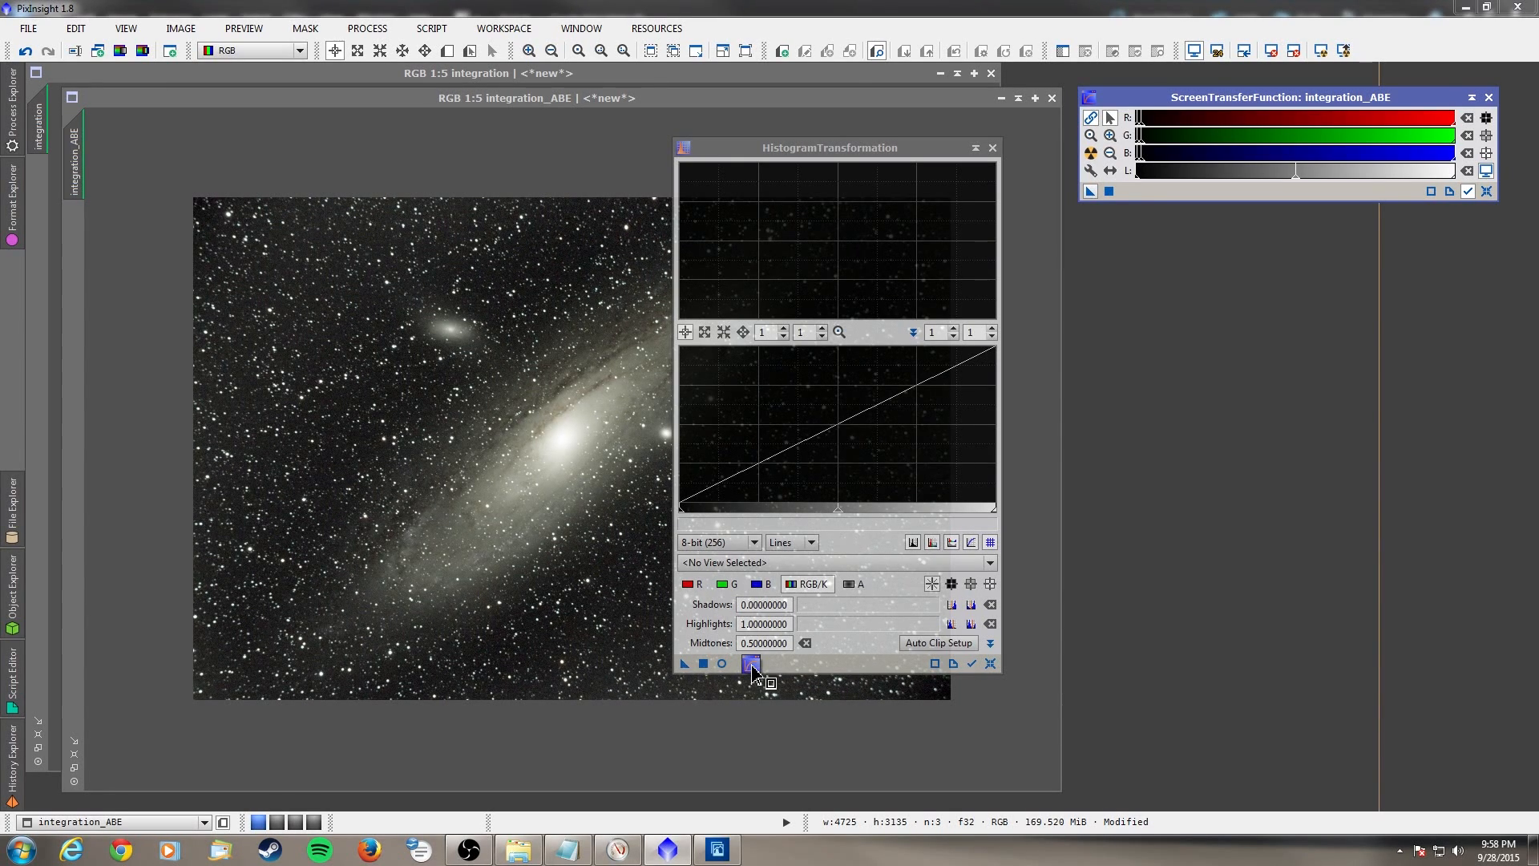
left_click_drag(754, 672, 752, 664)
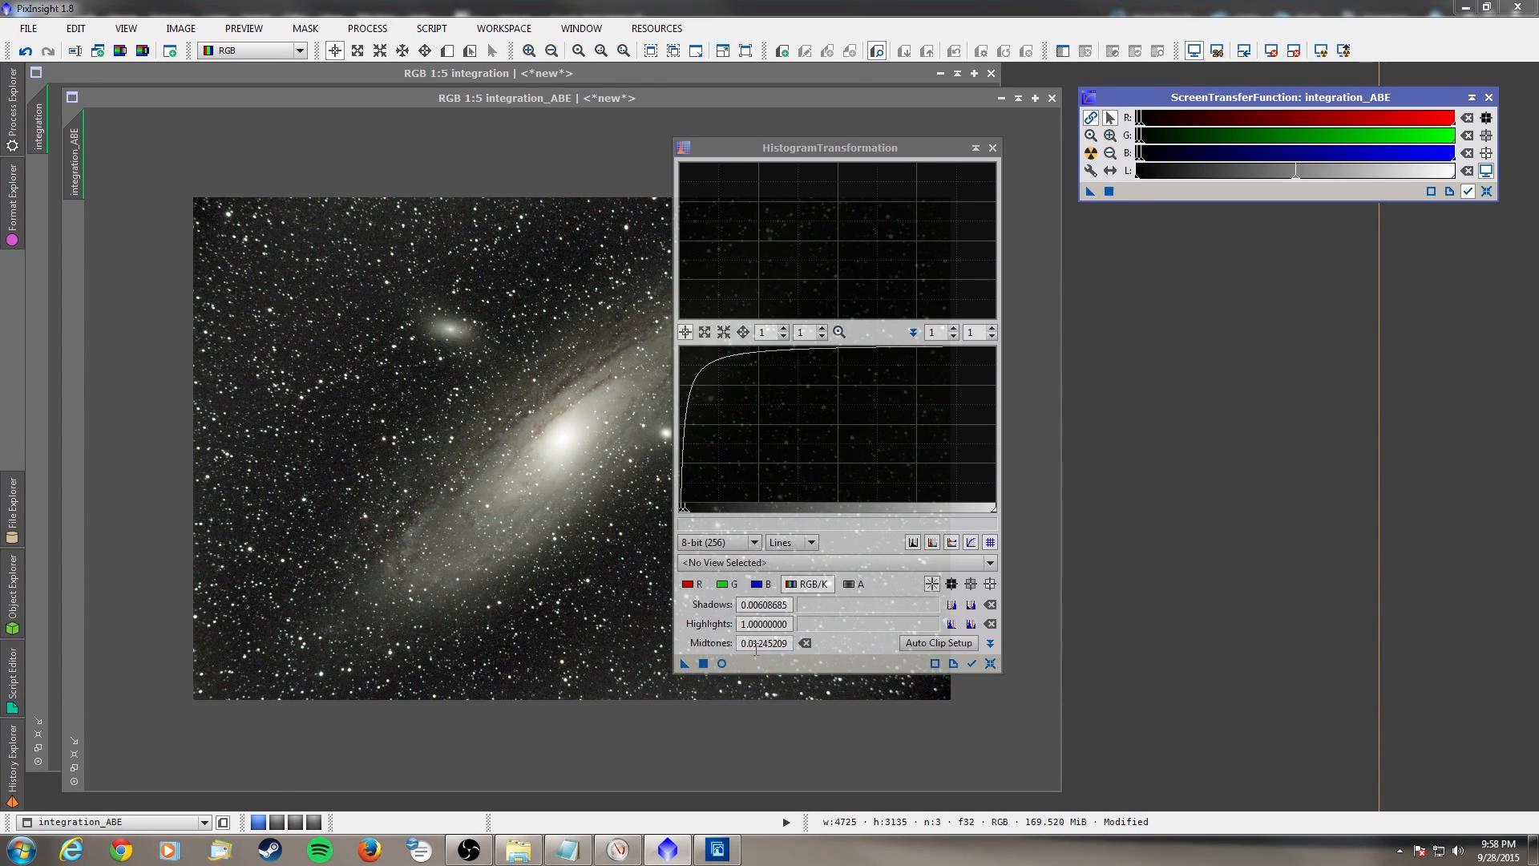
- Move HistogramTransformation clear of the galaxy, open its real-time preview, and apply the transferred stretch to integration_ABE
left_click(749, 152)
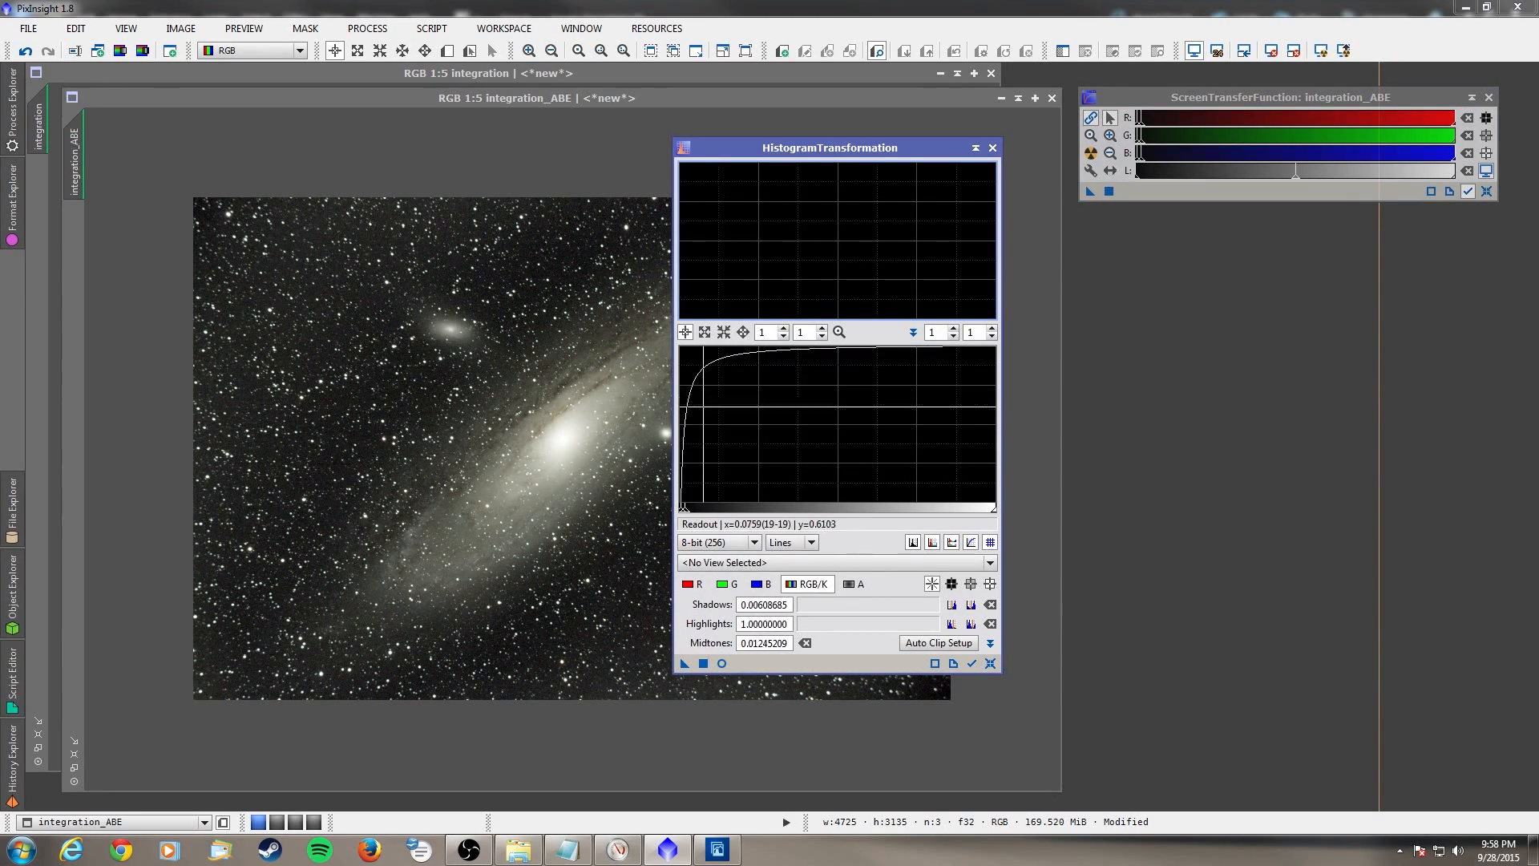
left_click_drag(882, 149, 1102, 228)
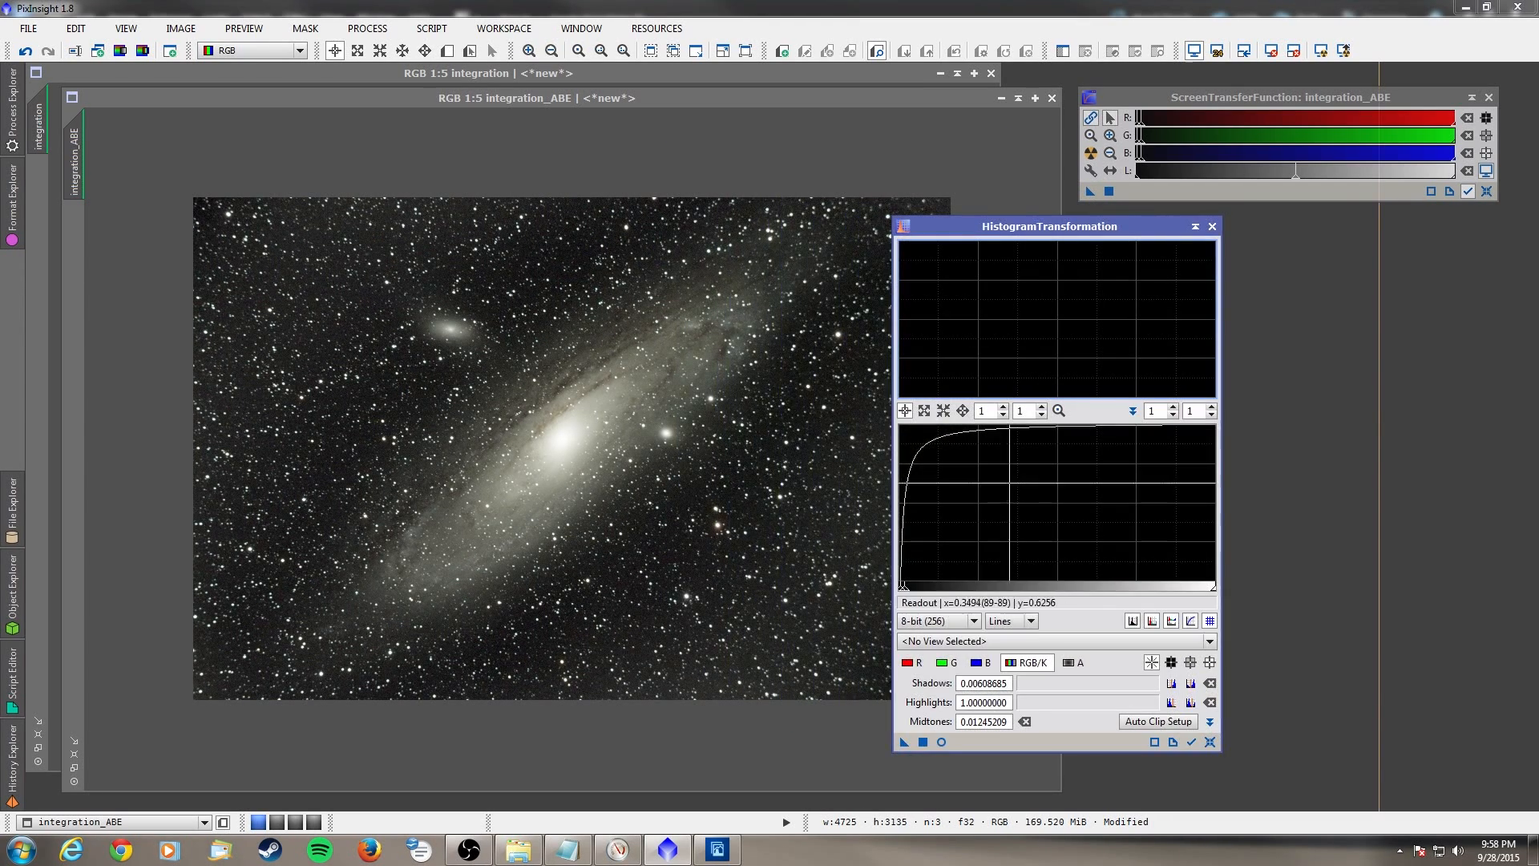
left_click(940, 742)
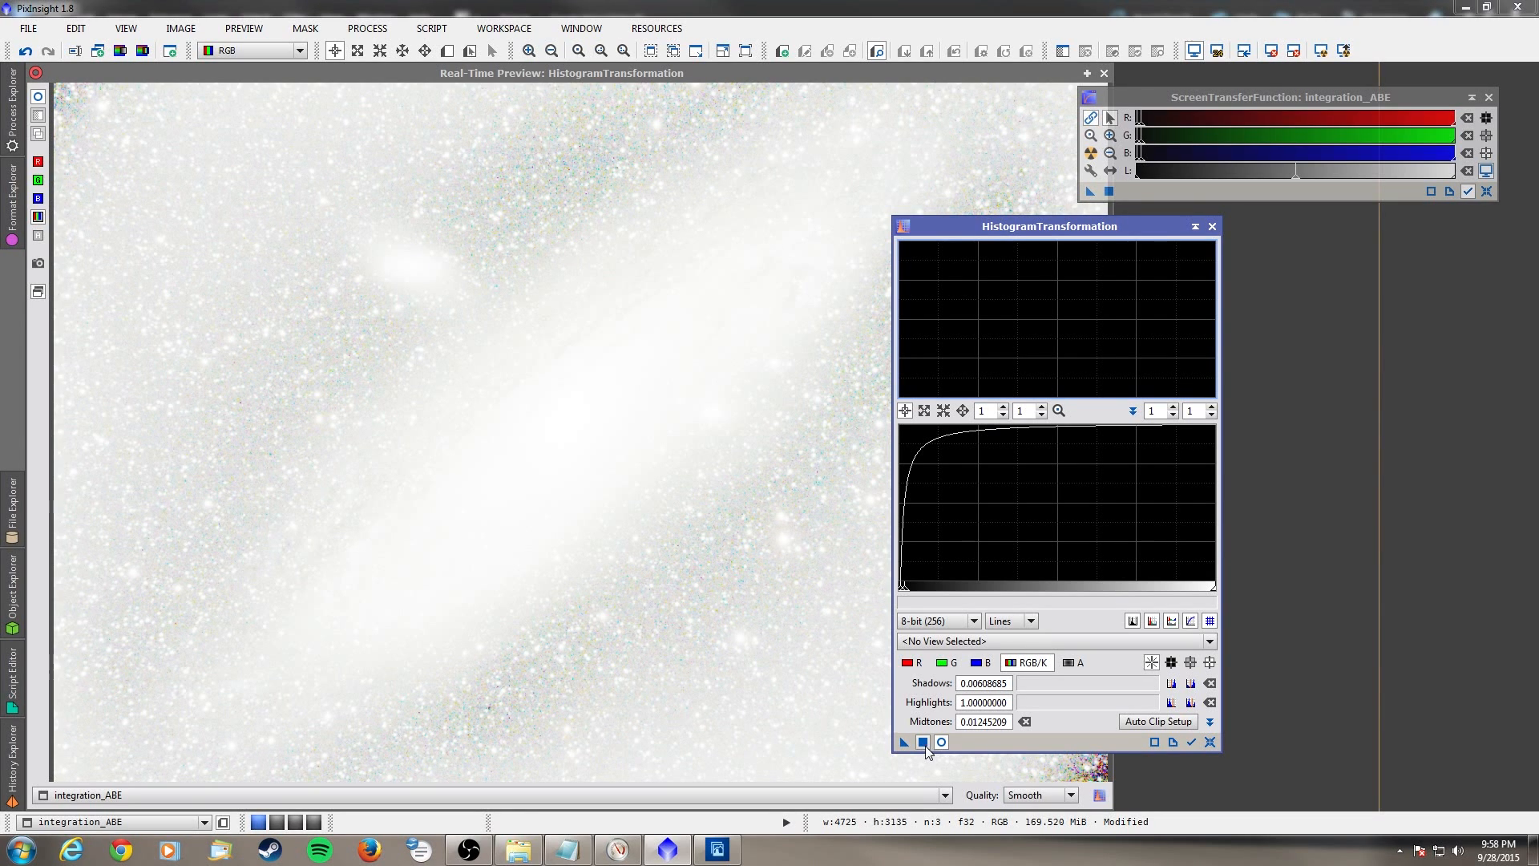
left_click(923, 742)
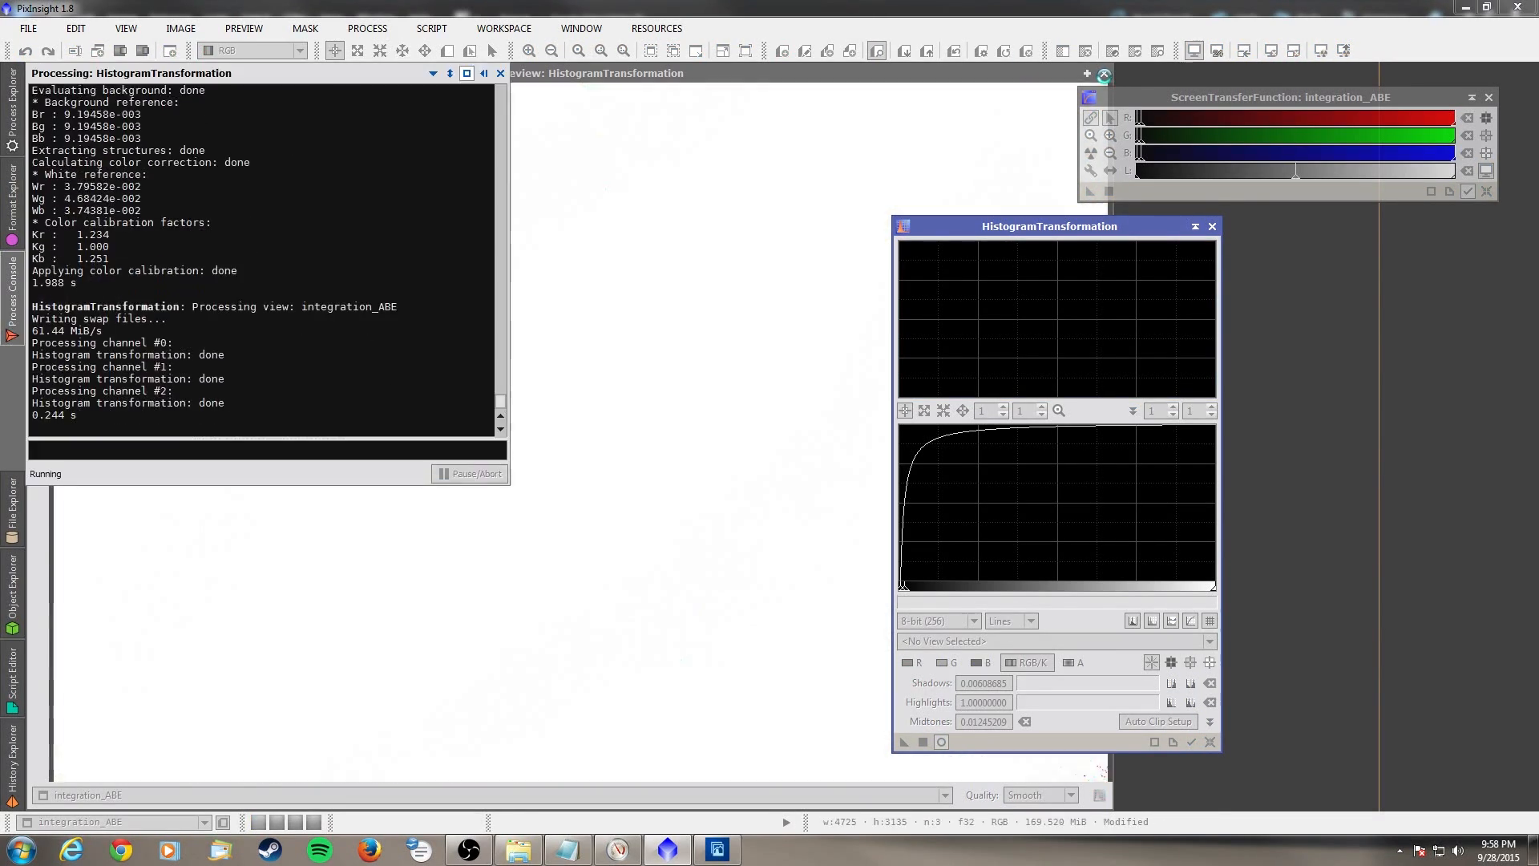
- Close the real-time preview, process console and HistogramTransformation, and disable the screen stretch on integration_ABE
left_click(1103, 73)
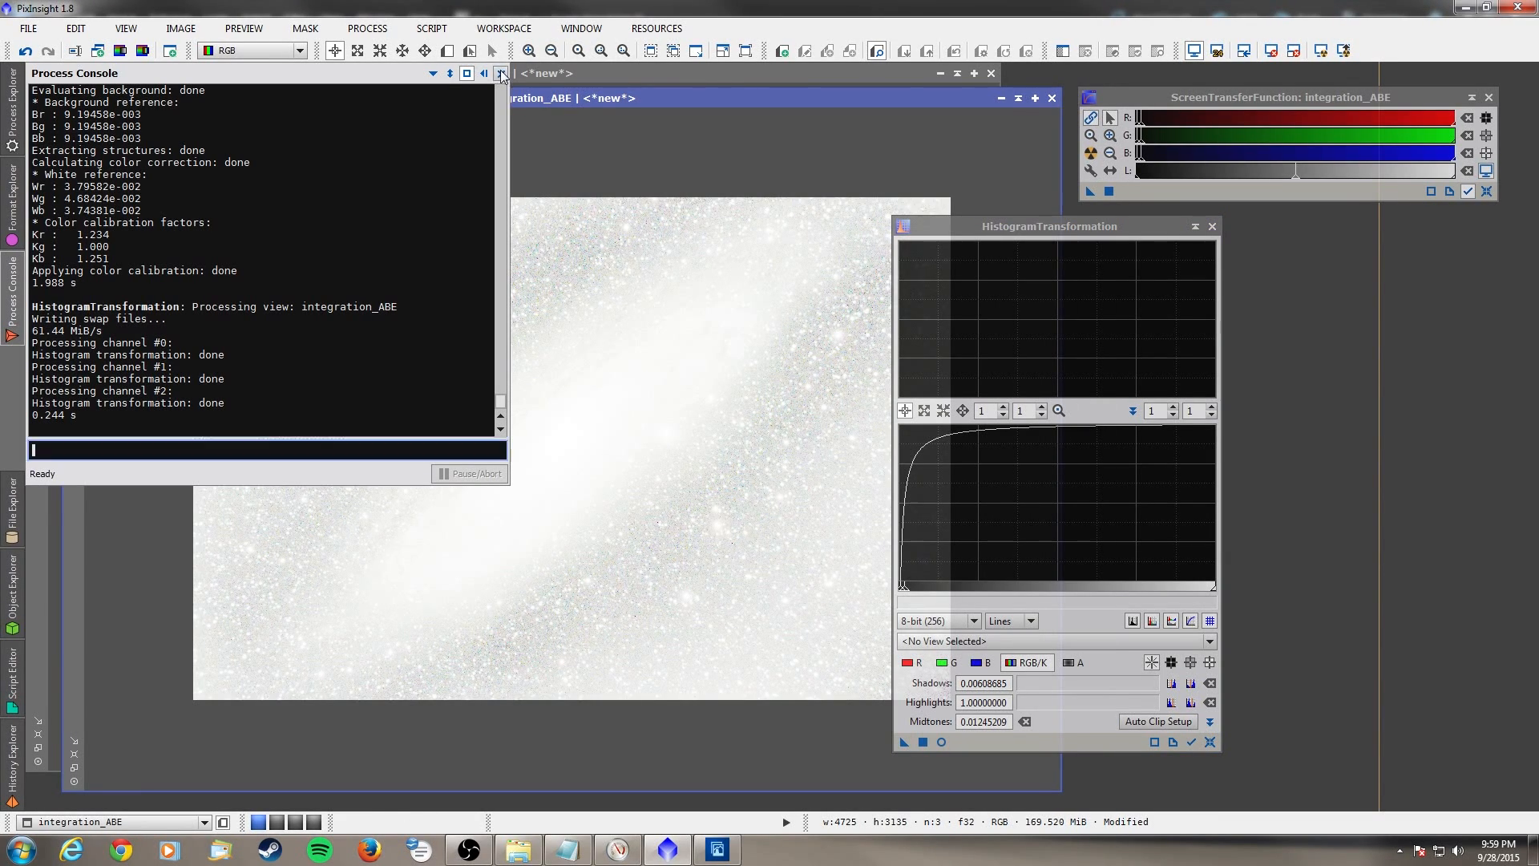
left_click(502, 73)
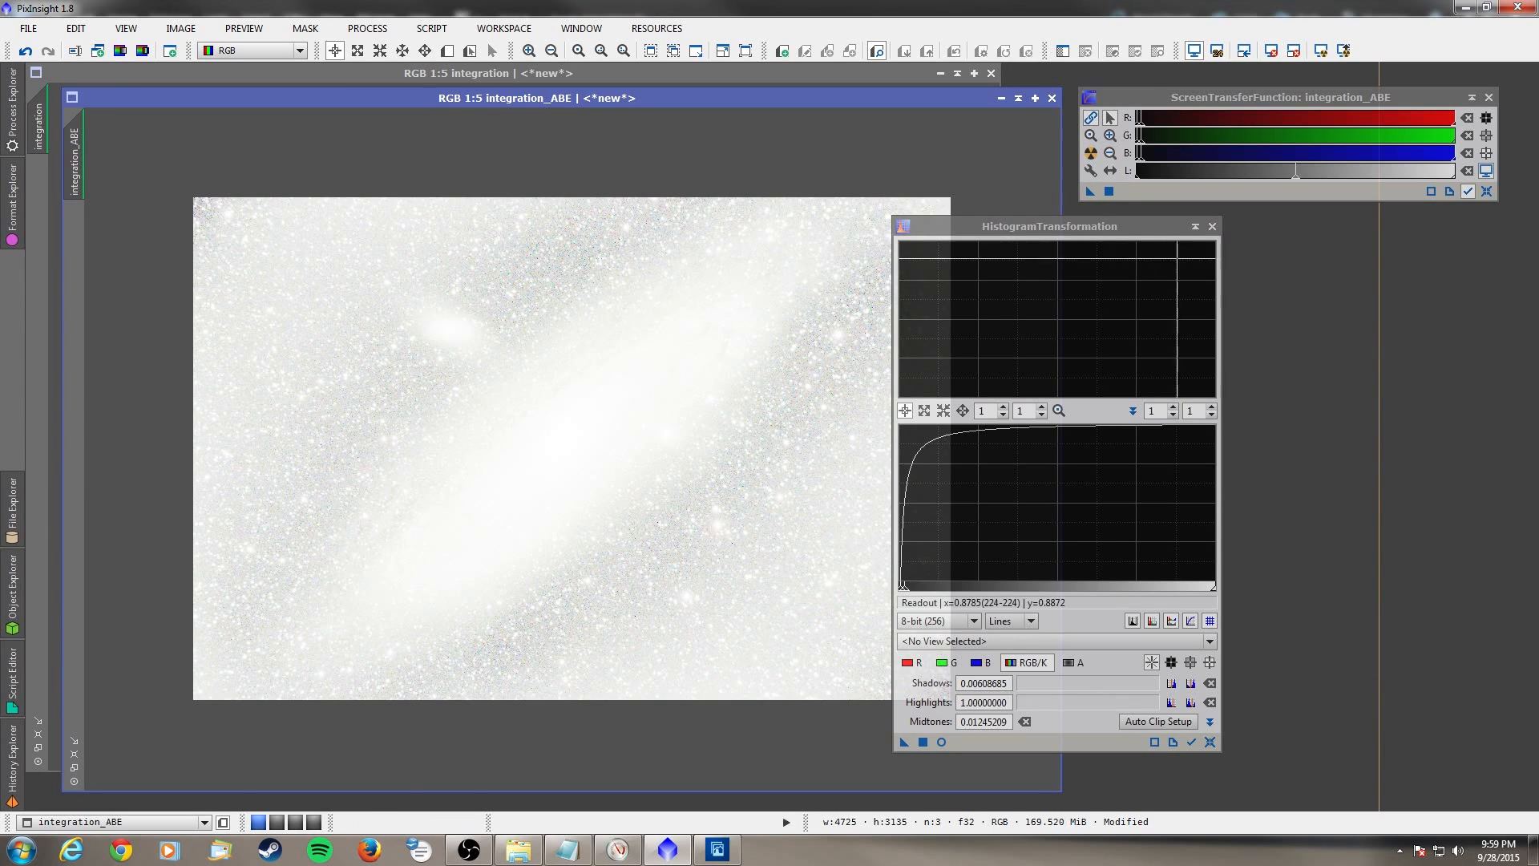
left_click(1212, 227)
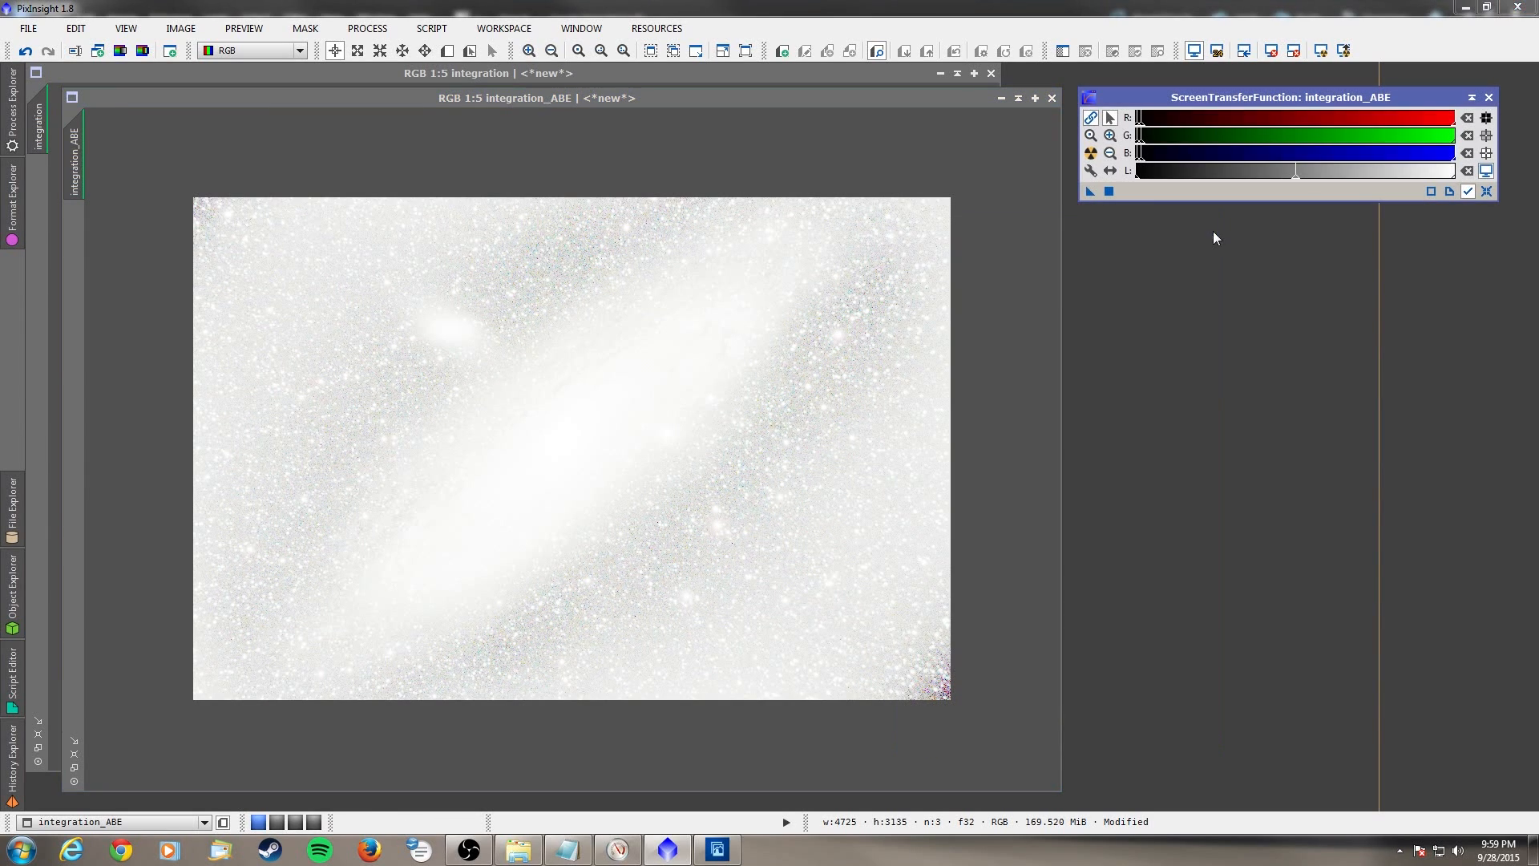
left_click(1197, 53)
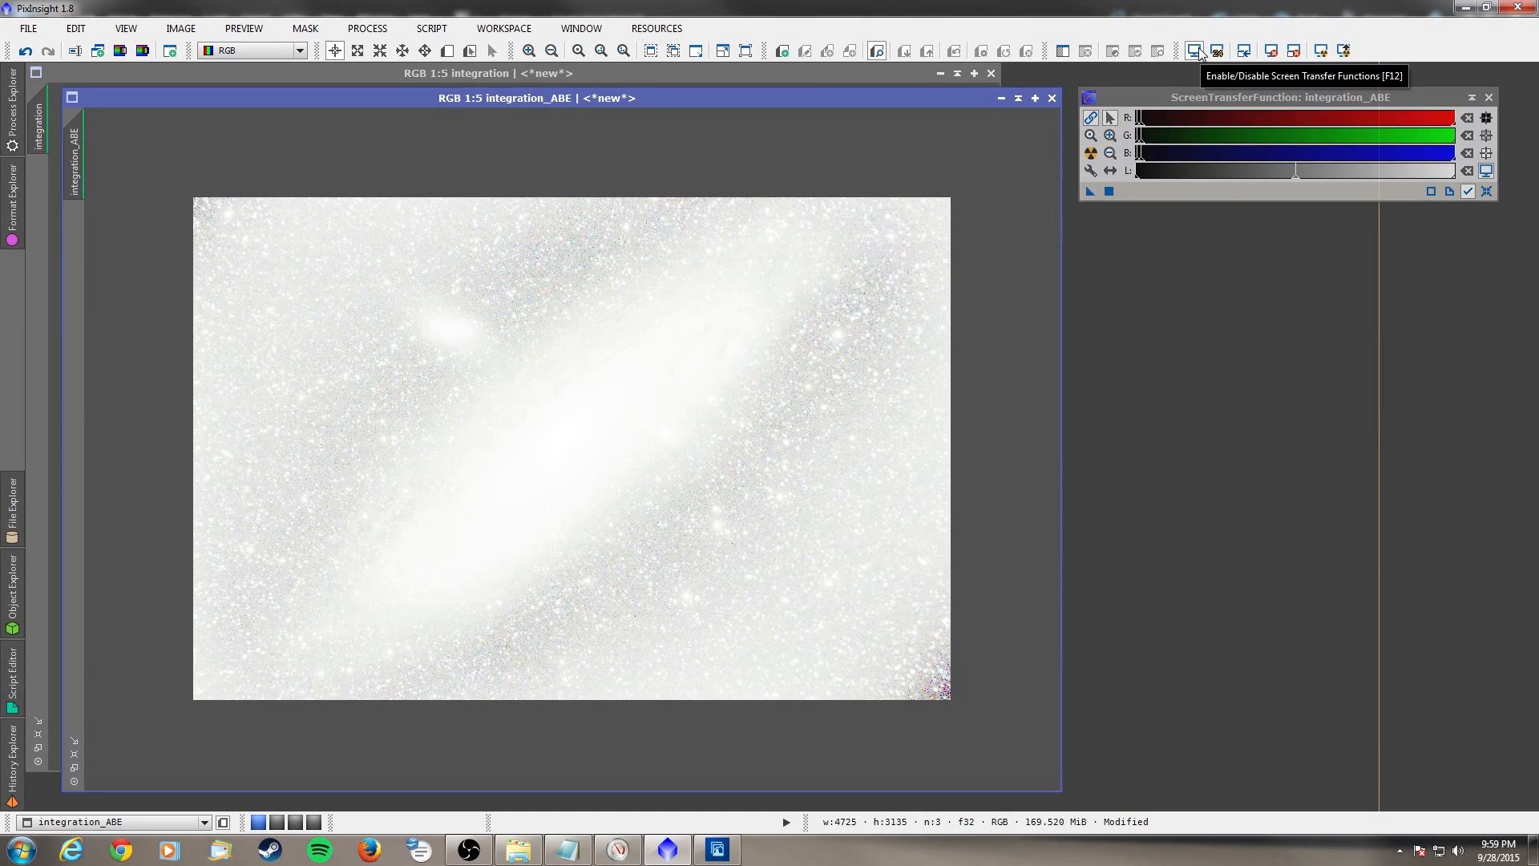
left_click(1198, 51)
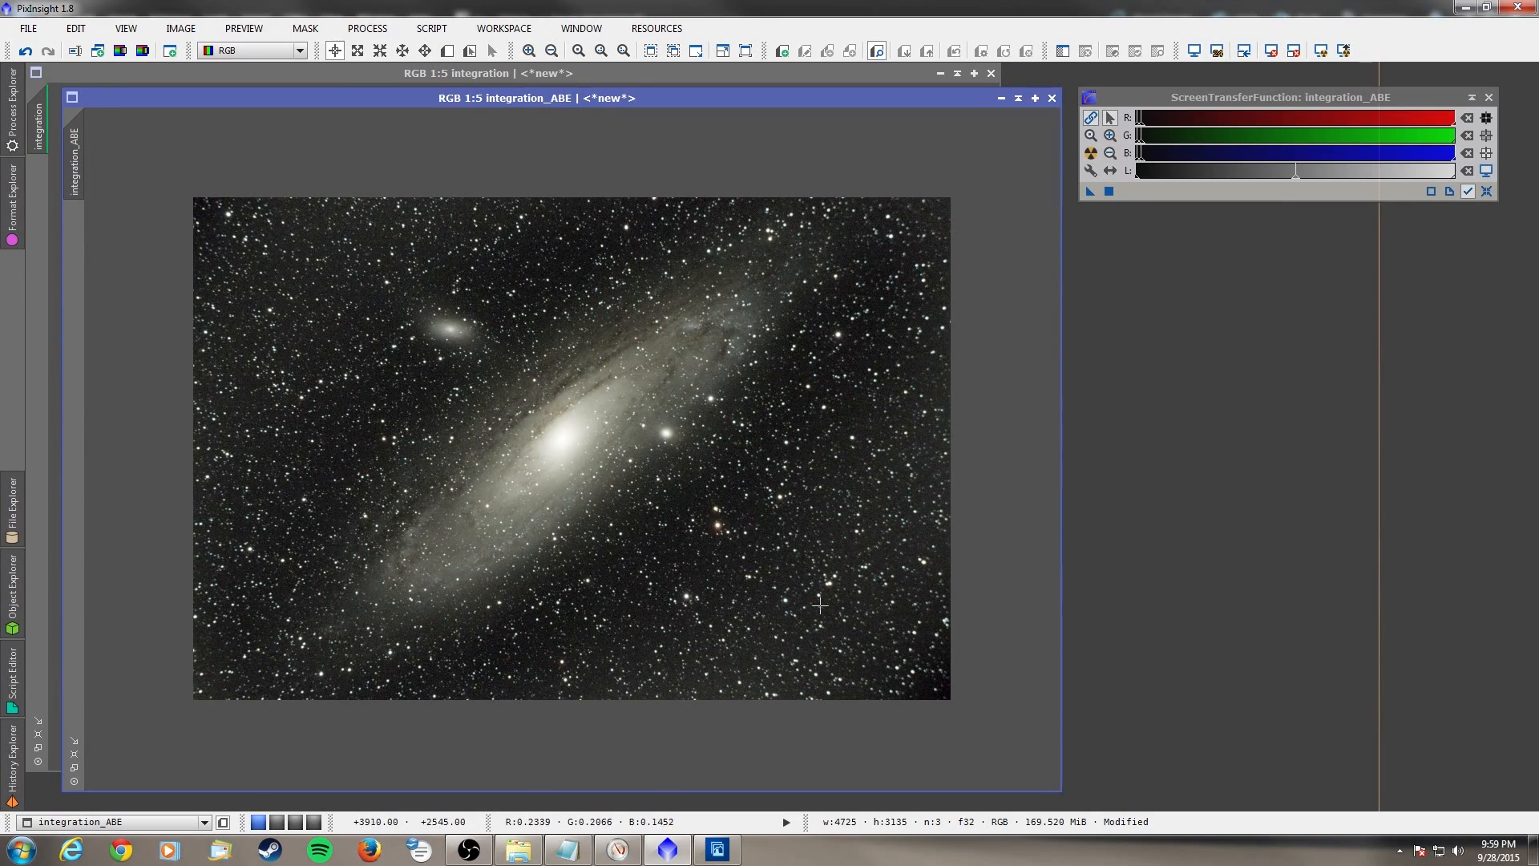
- Extract the lightness of integration_ABE into a separate grayscale image and move it clear of the color image's core
scroll(837, 610, "down", 1)
scroll(840, 618, "up", 4)
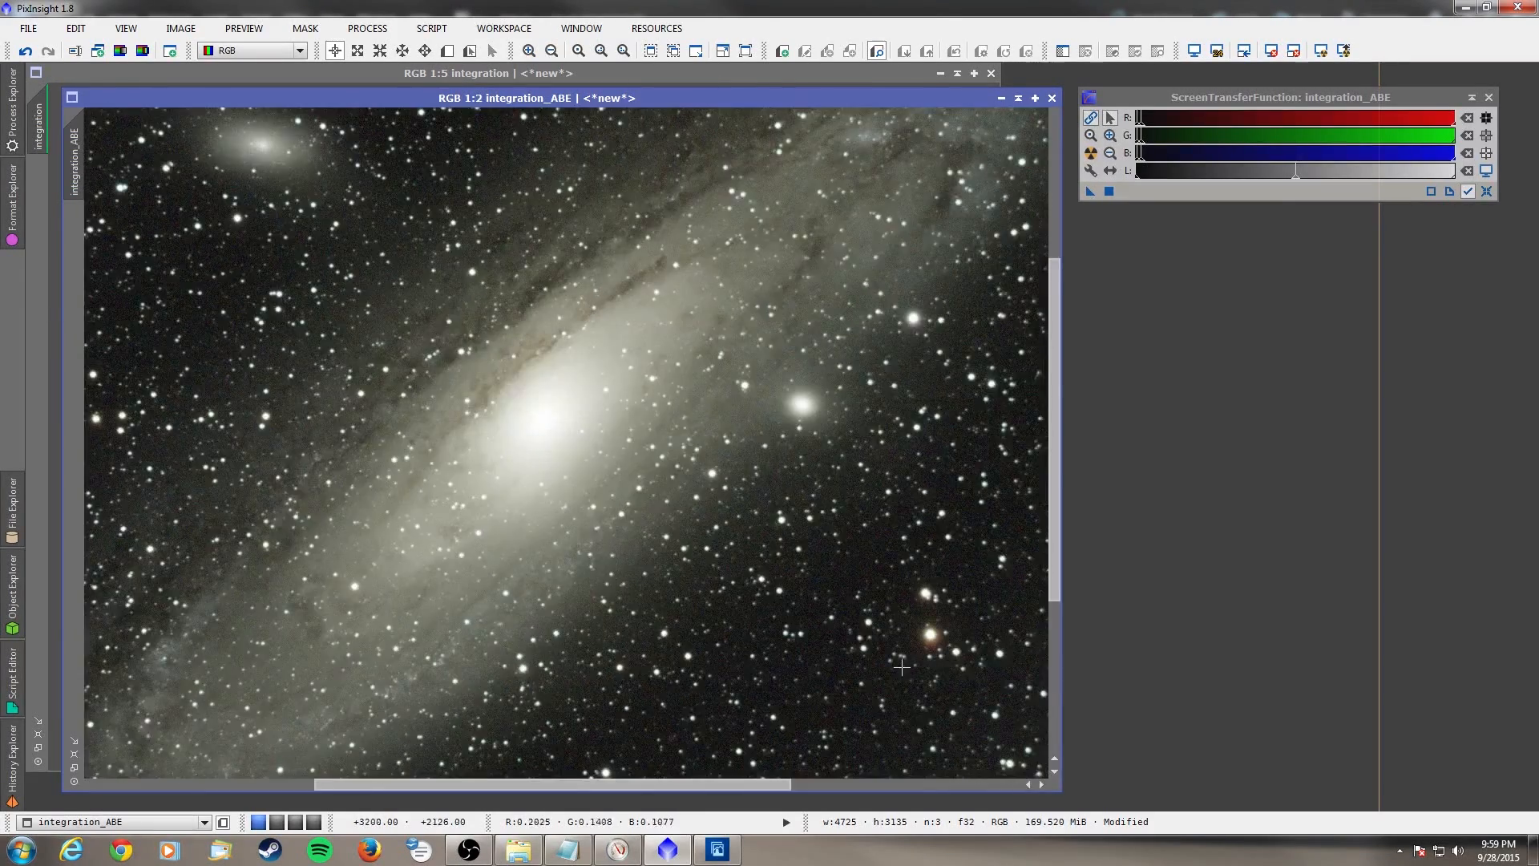
left_click_drag(748, 781, 920, 784)
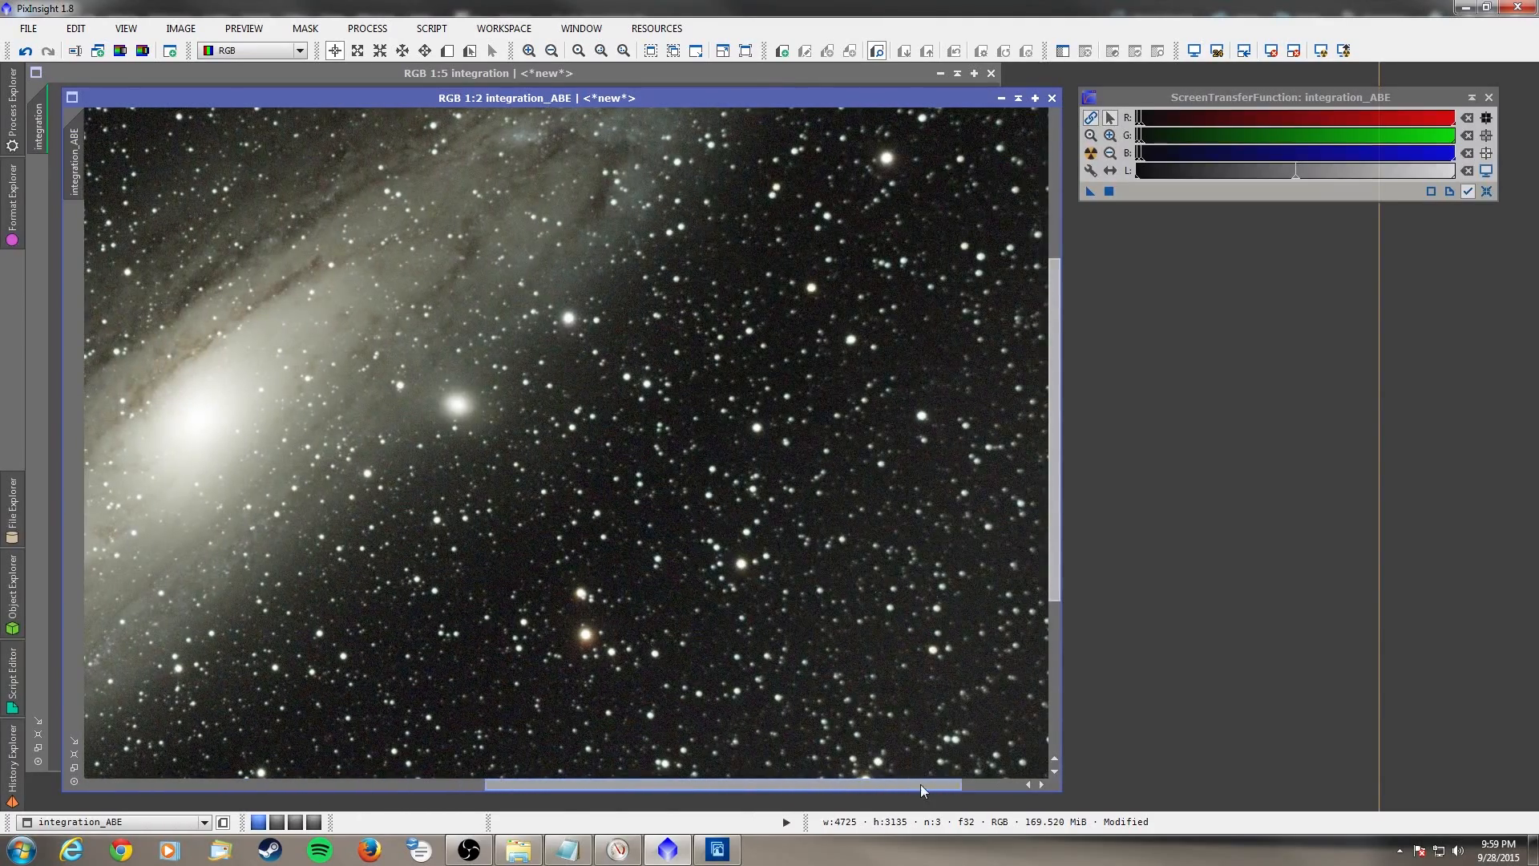
left_click(117, 53)
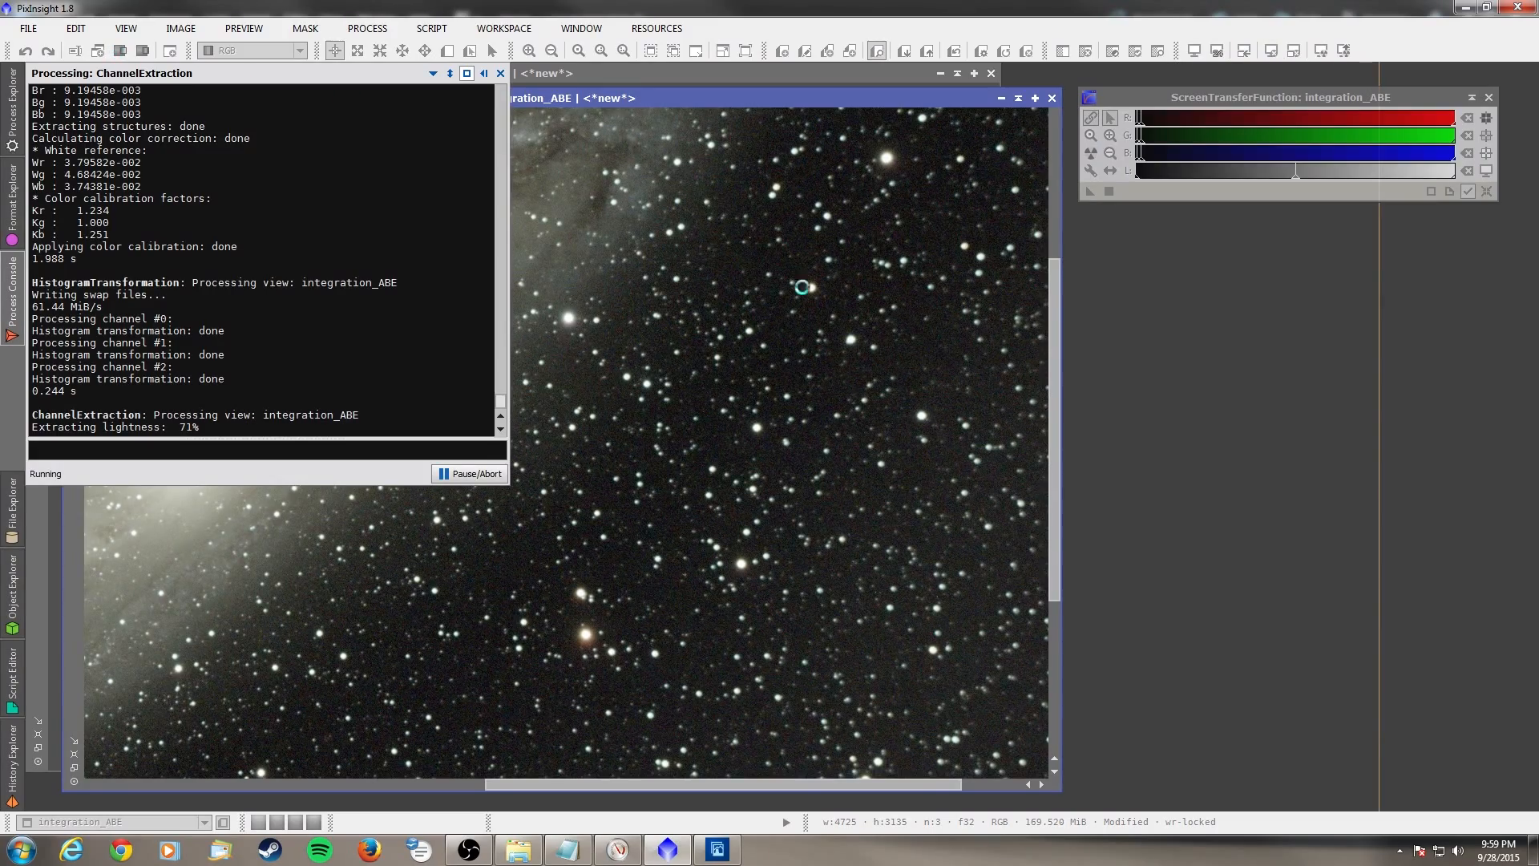
left_click_drag(729, 197, 1091, 229)
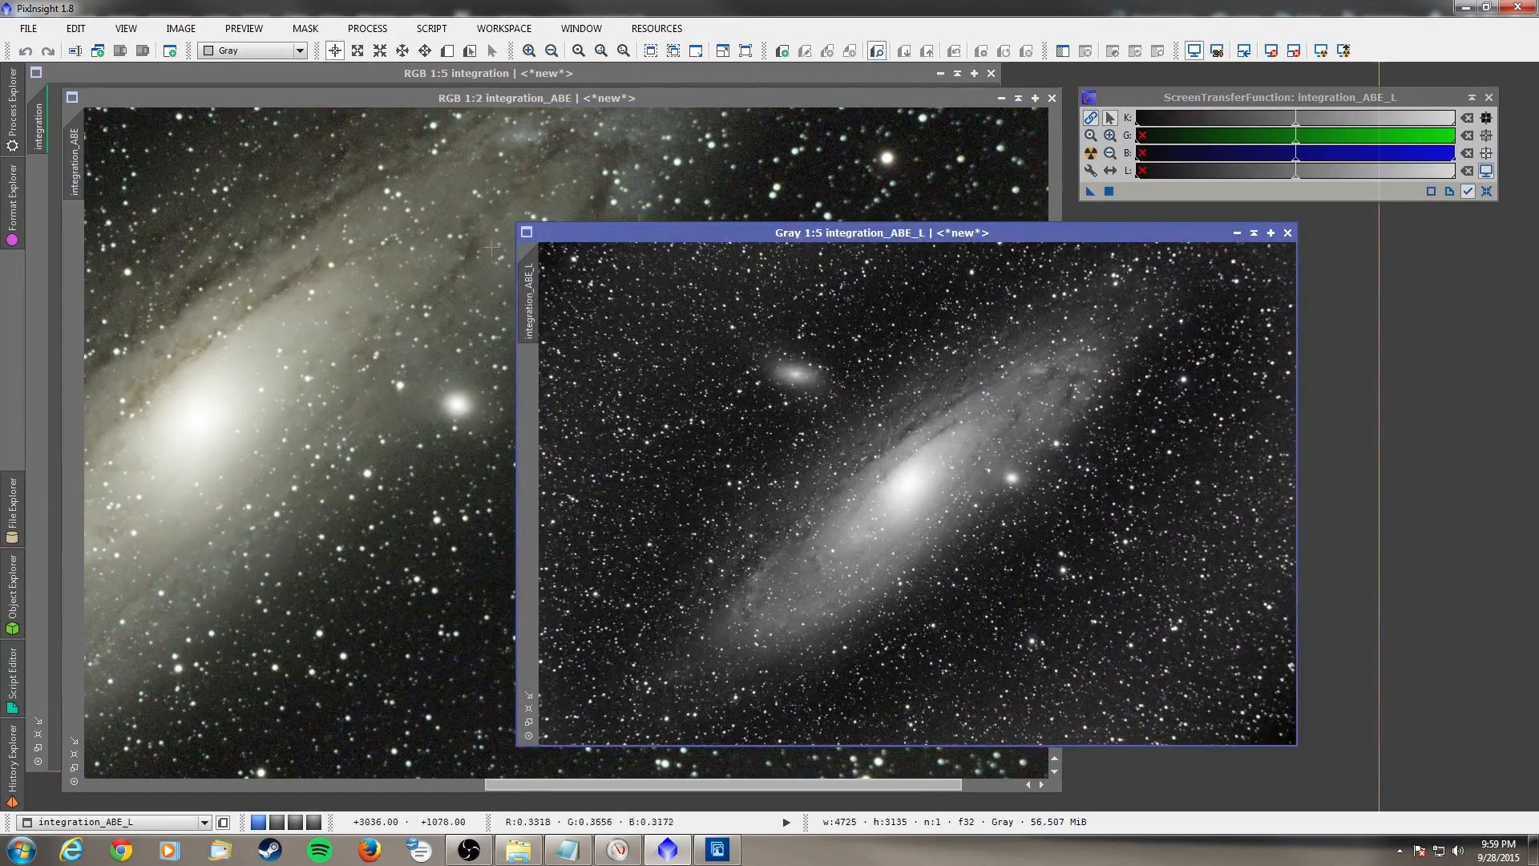
- Open LRGBCombination and choose integration_ABE_L as the lightness source image
mouse_move(539, 304)
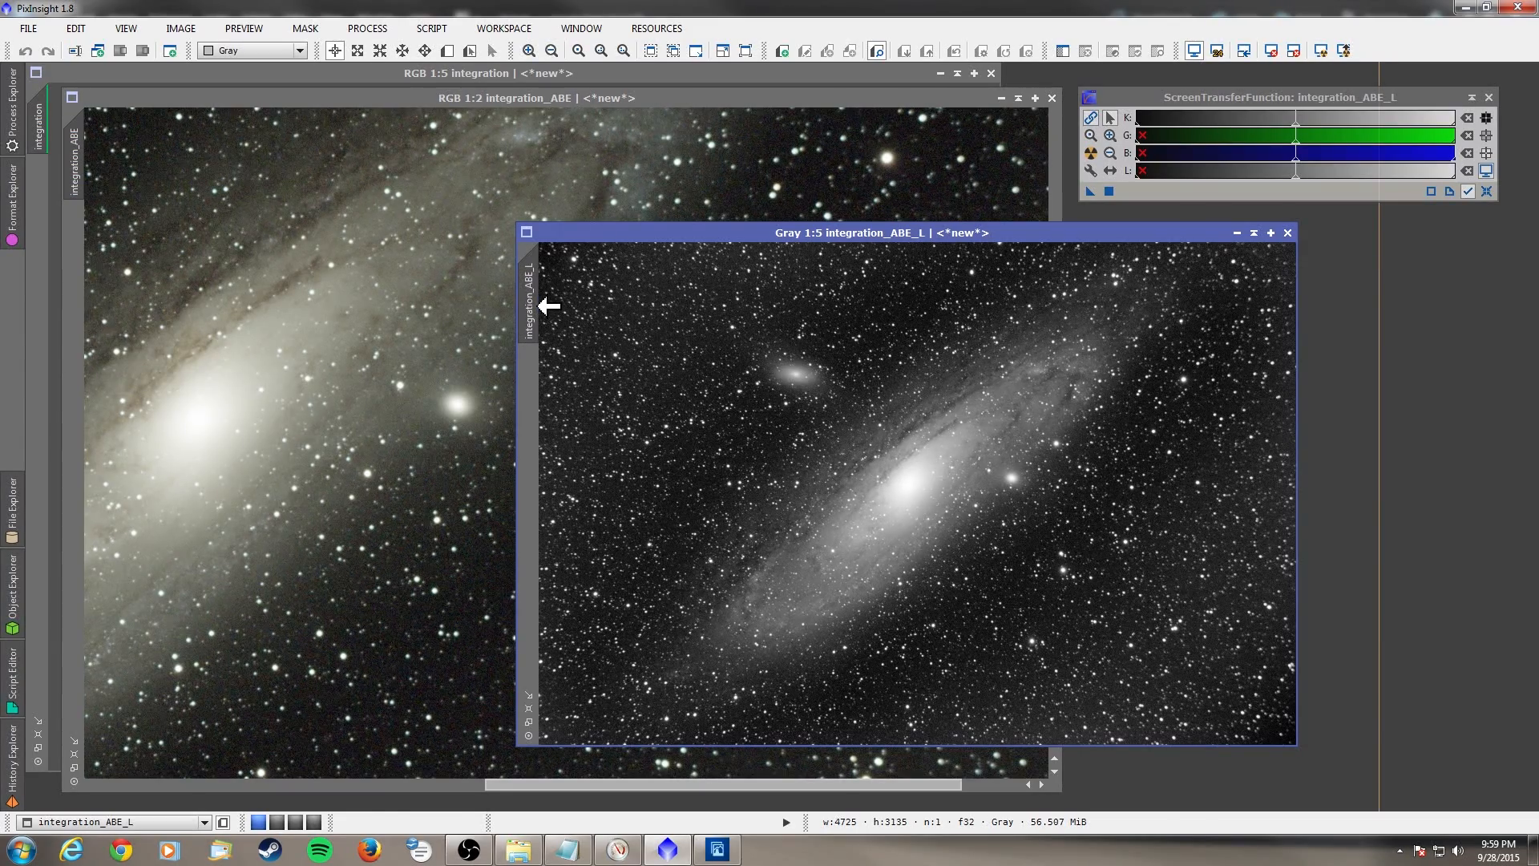
left_click(387, 29)
mouse_move(397, 55)
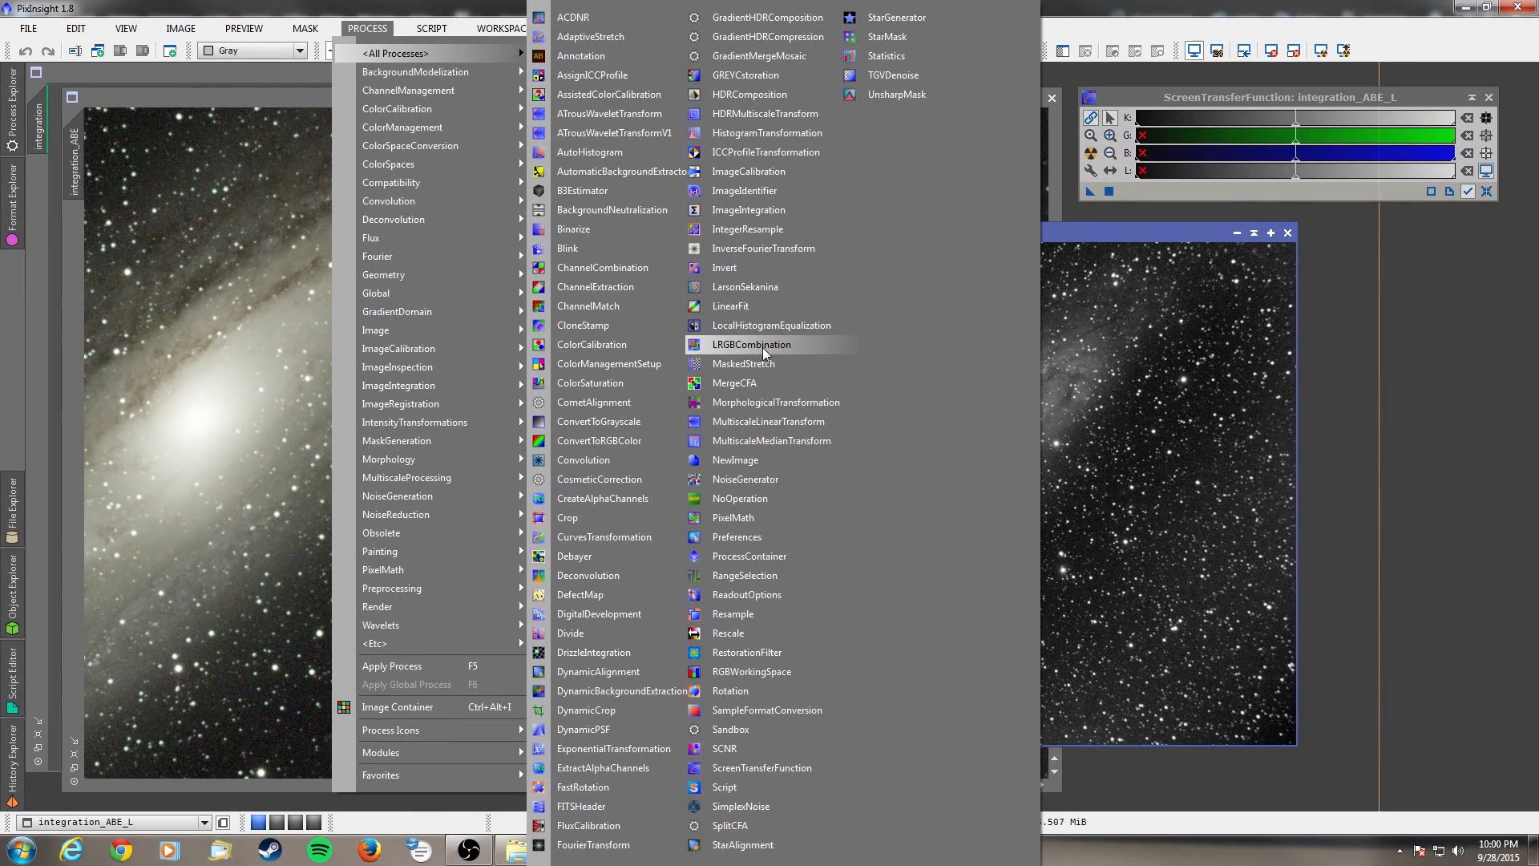
left_click(753, 345)
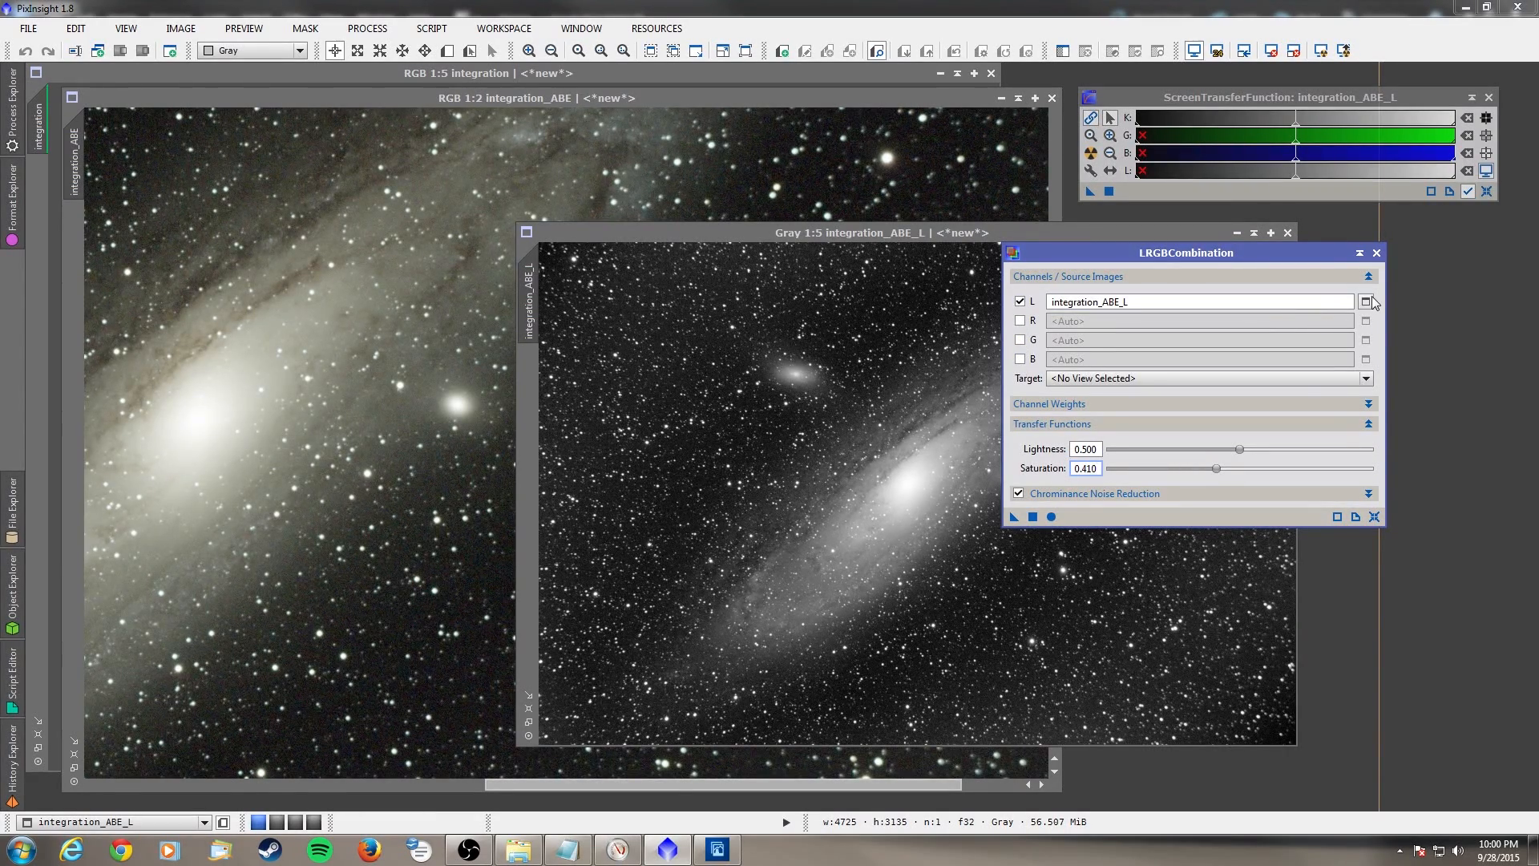
left_click(1366, 301)
left_click(814, 415)
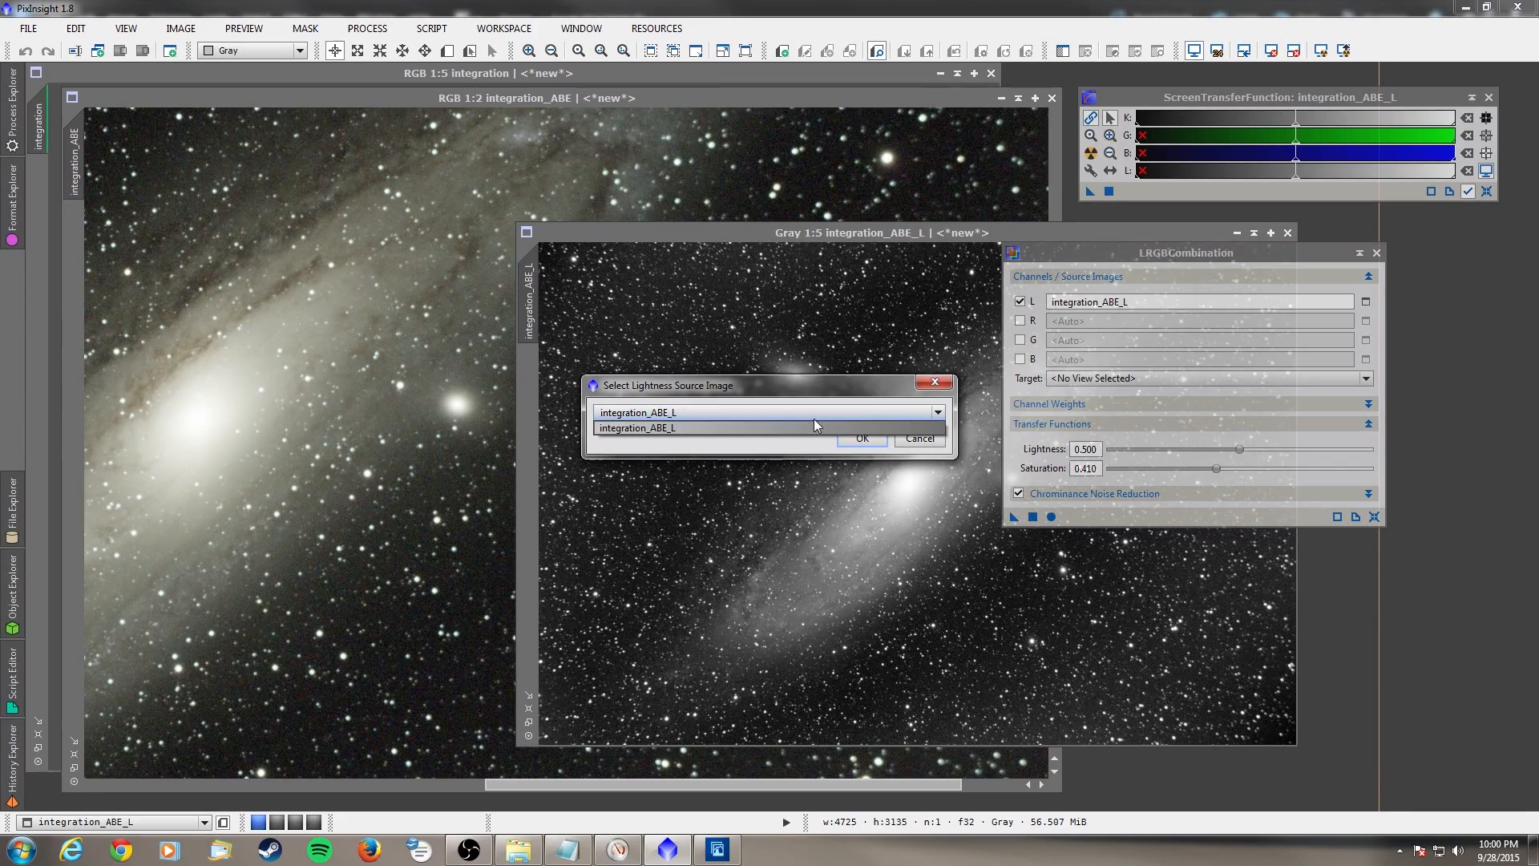
left_click(788, 427)
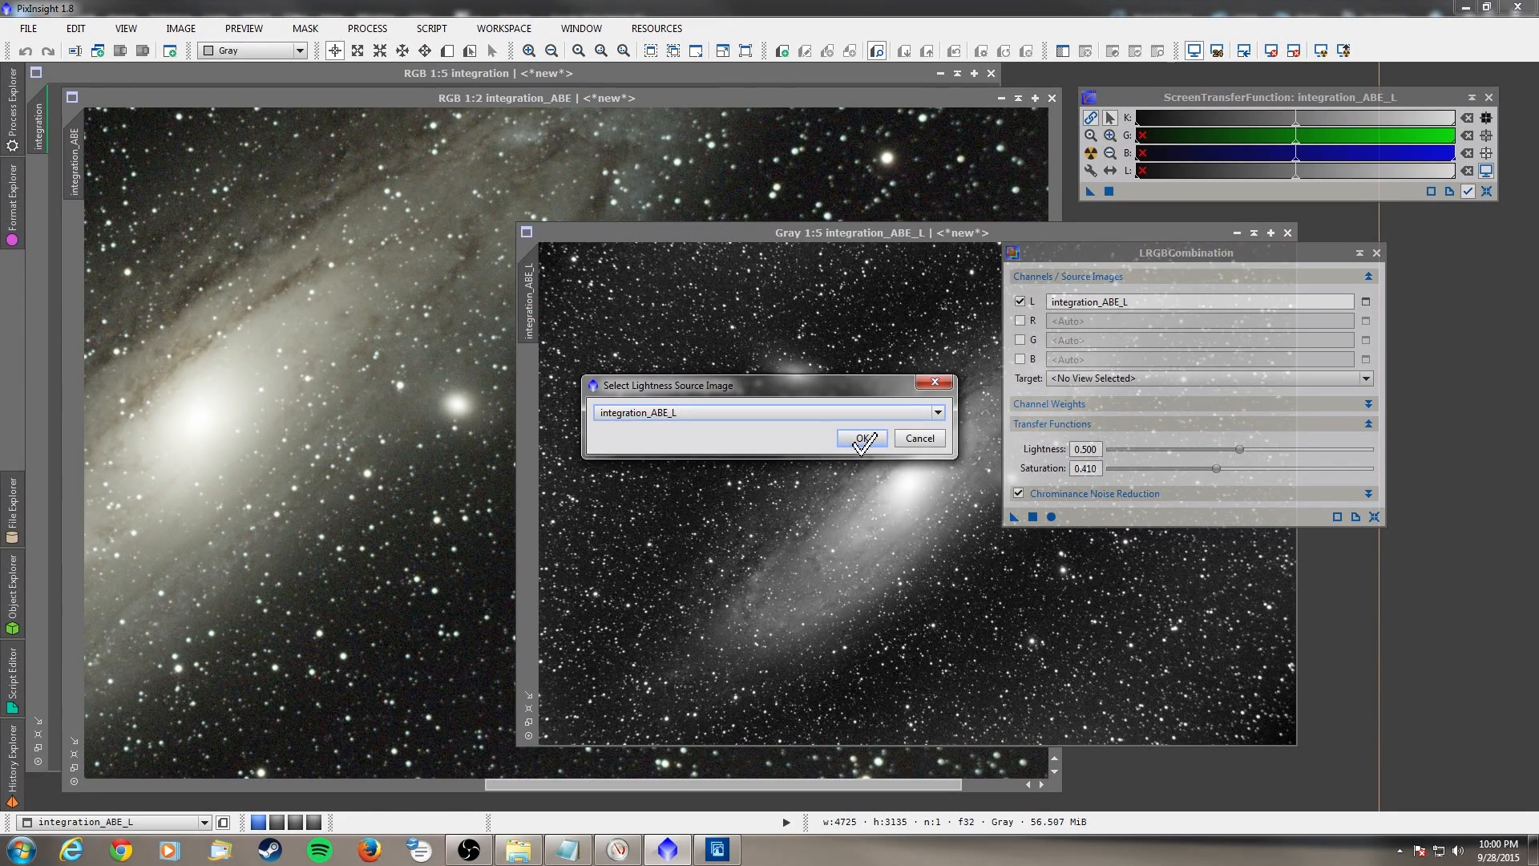
left_click(862, 437)
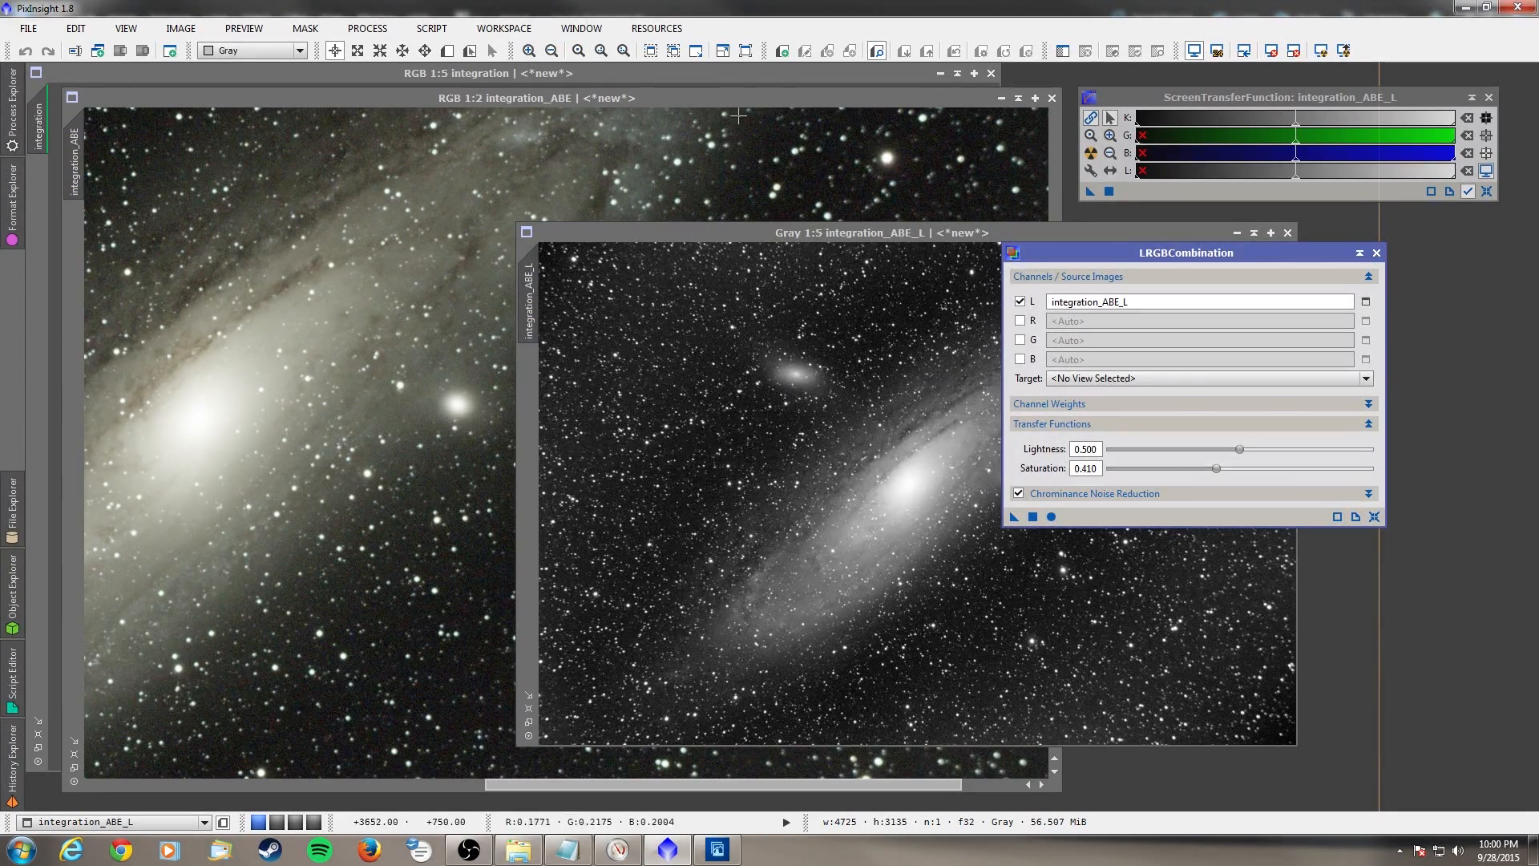
- Set the LRGBCombination saturation to 0.380 and apply the combination to integration_ABE
left_click(386, 99)
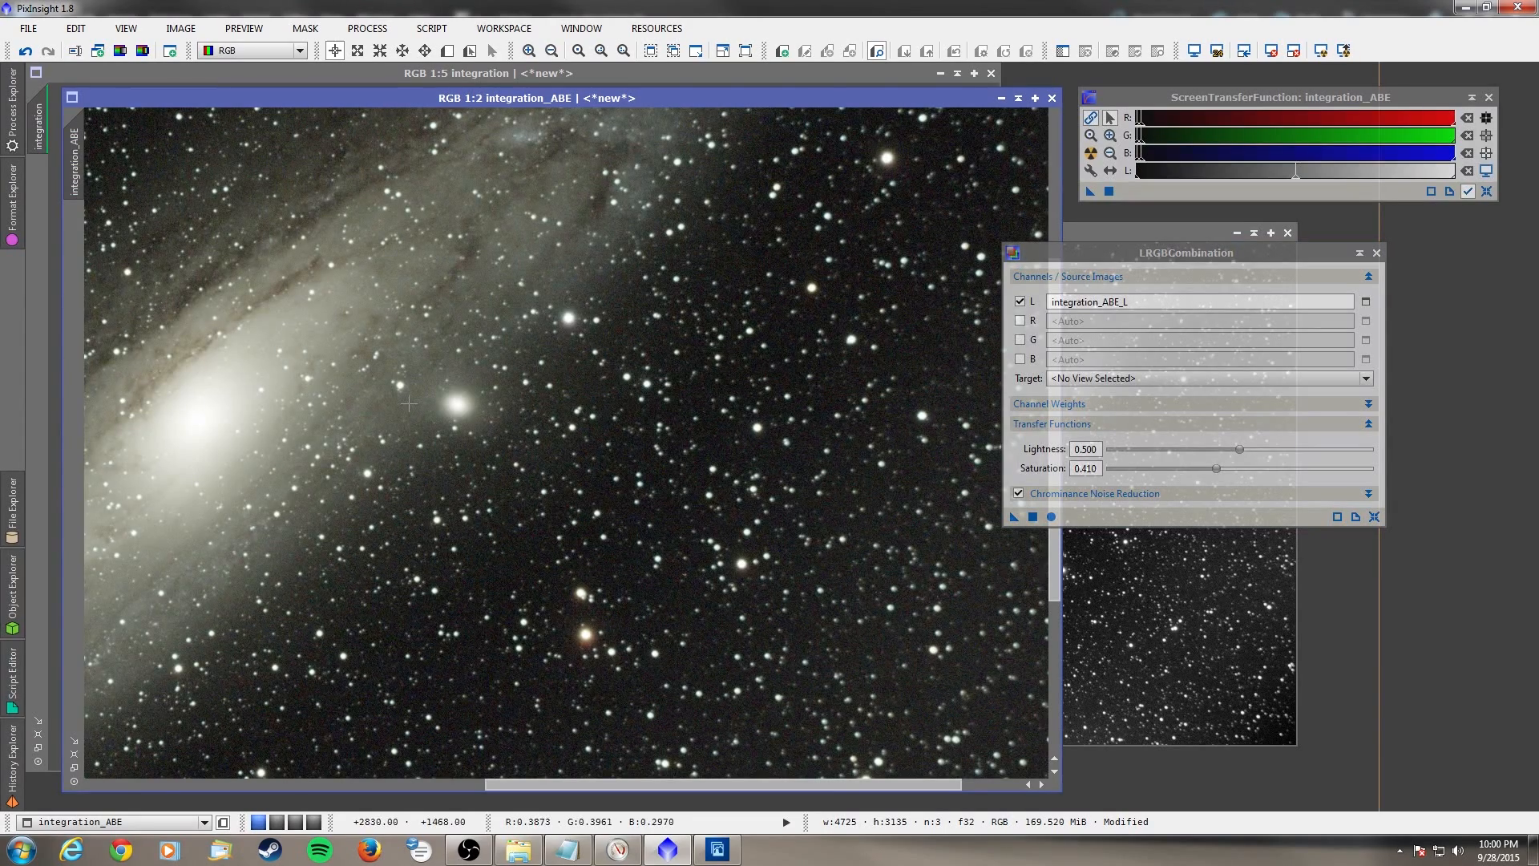
left_click(1217, 466)
left_click_drag(1217, 466, 1215, 466)
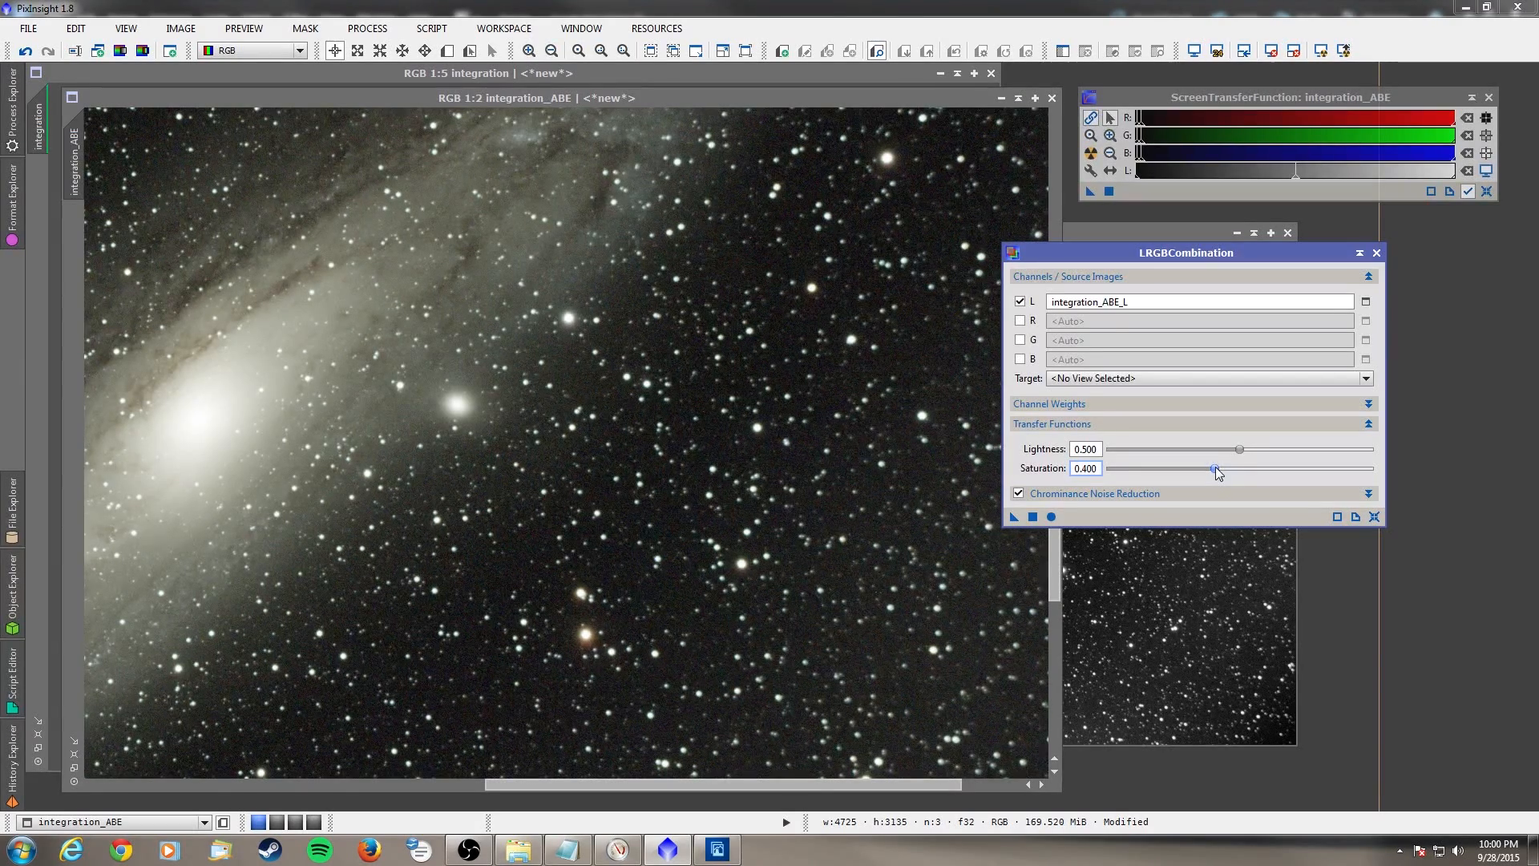
mouse_move(1215, 468)
left_mouse_down()
mouse_move(1126, 469)
mouse_move(1195, 469)
left_mouse_up()
left_click(1033, 517)
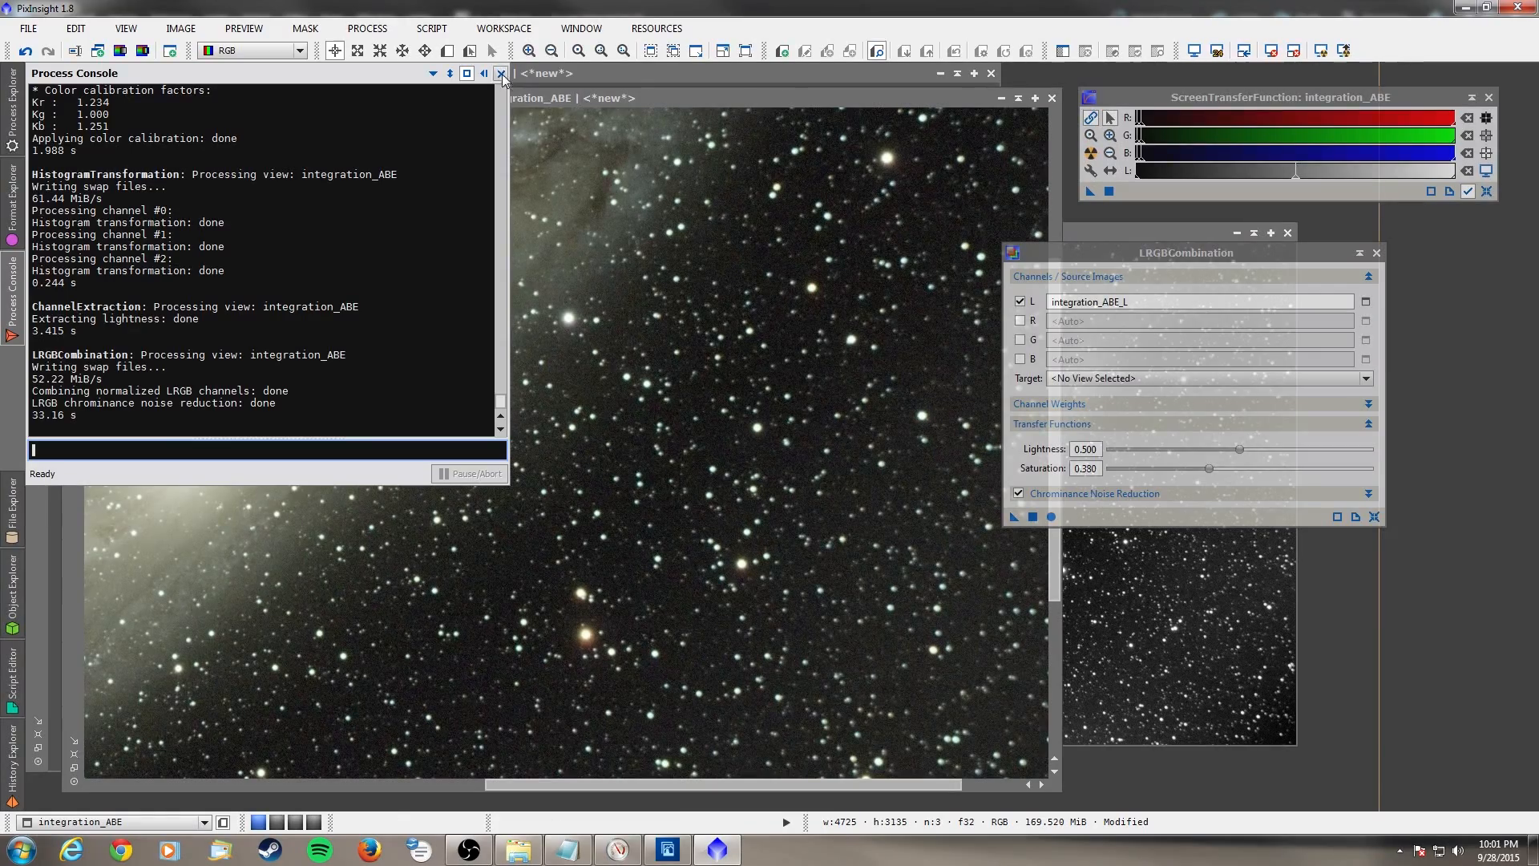
- Close the process console, LRGBCombination and the integration_ABE_L image, leaving the whole galaxy in view
left_click(518, 98)
scroll(381, 477, "down", 2)
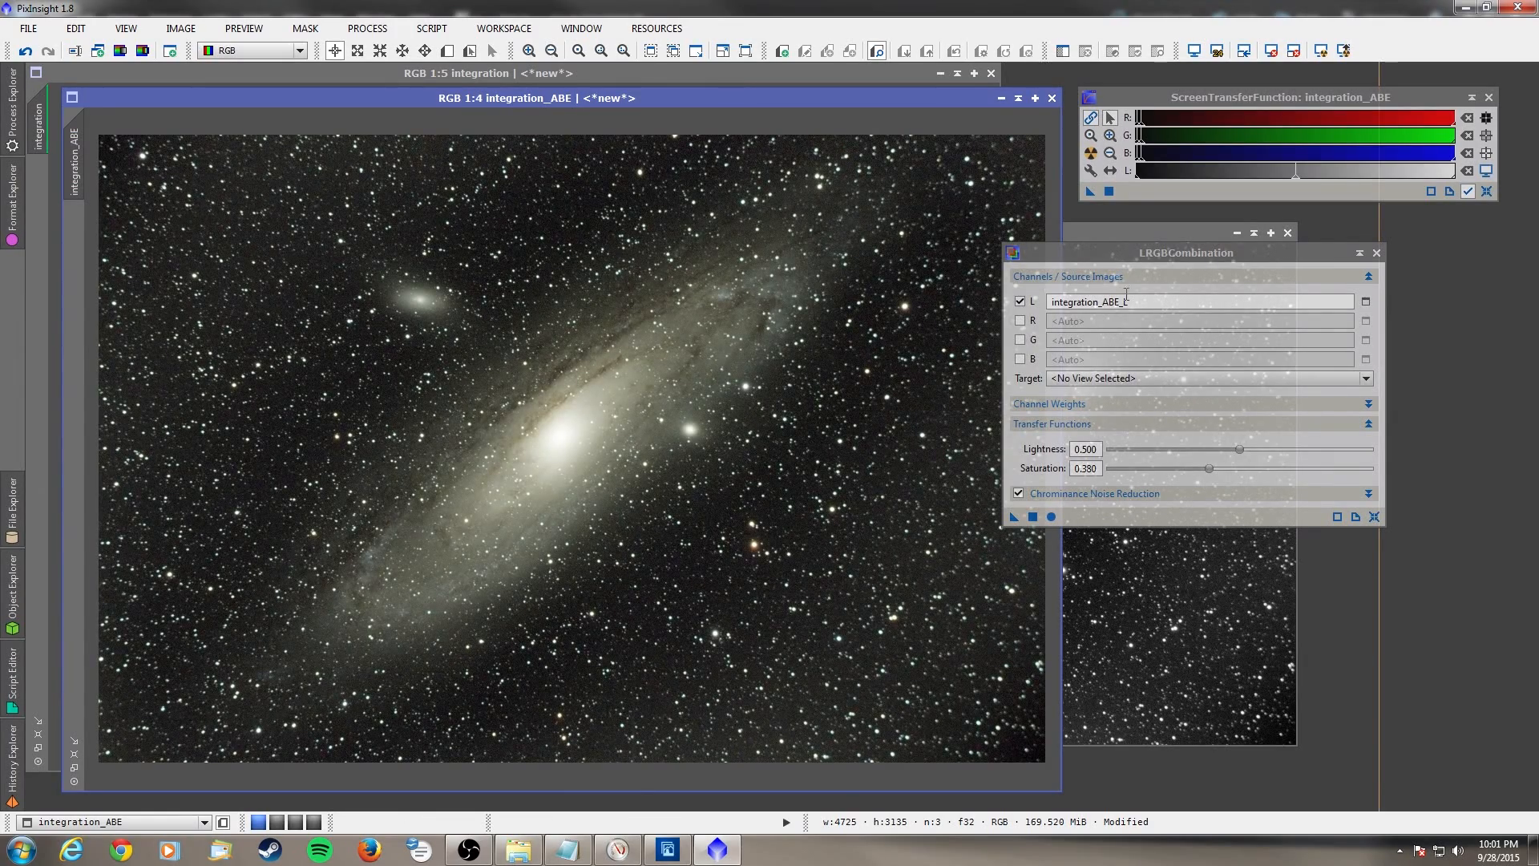
left_click(1377, 253)
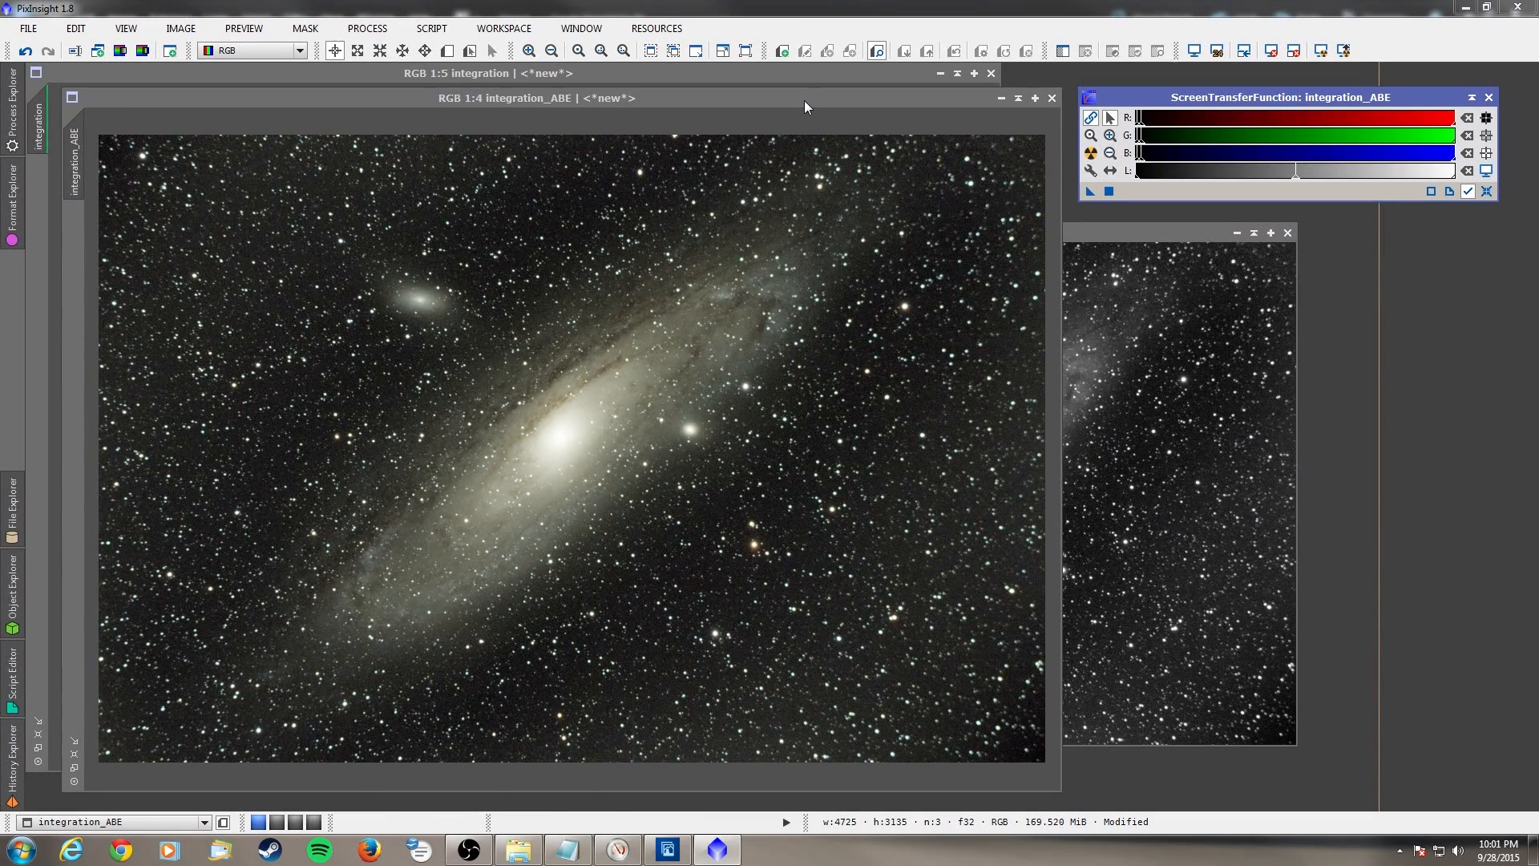
left_click(1177, 234)
left_click(1286, 232)
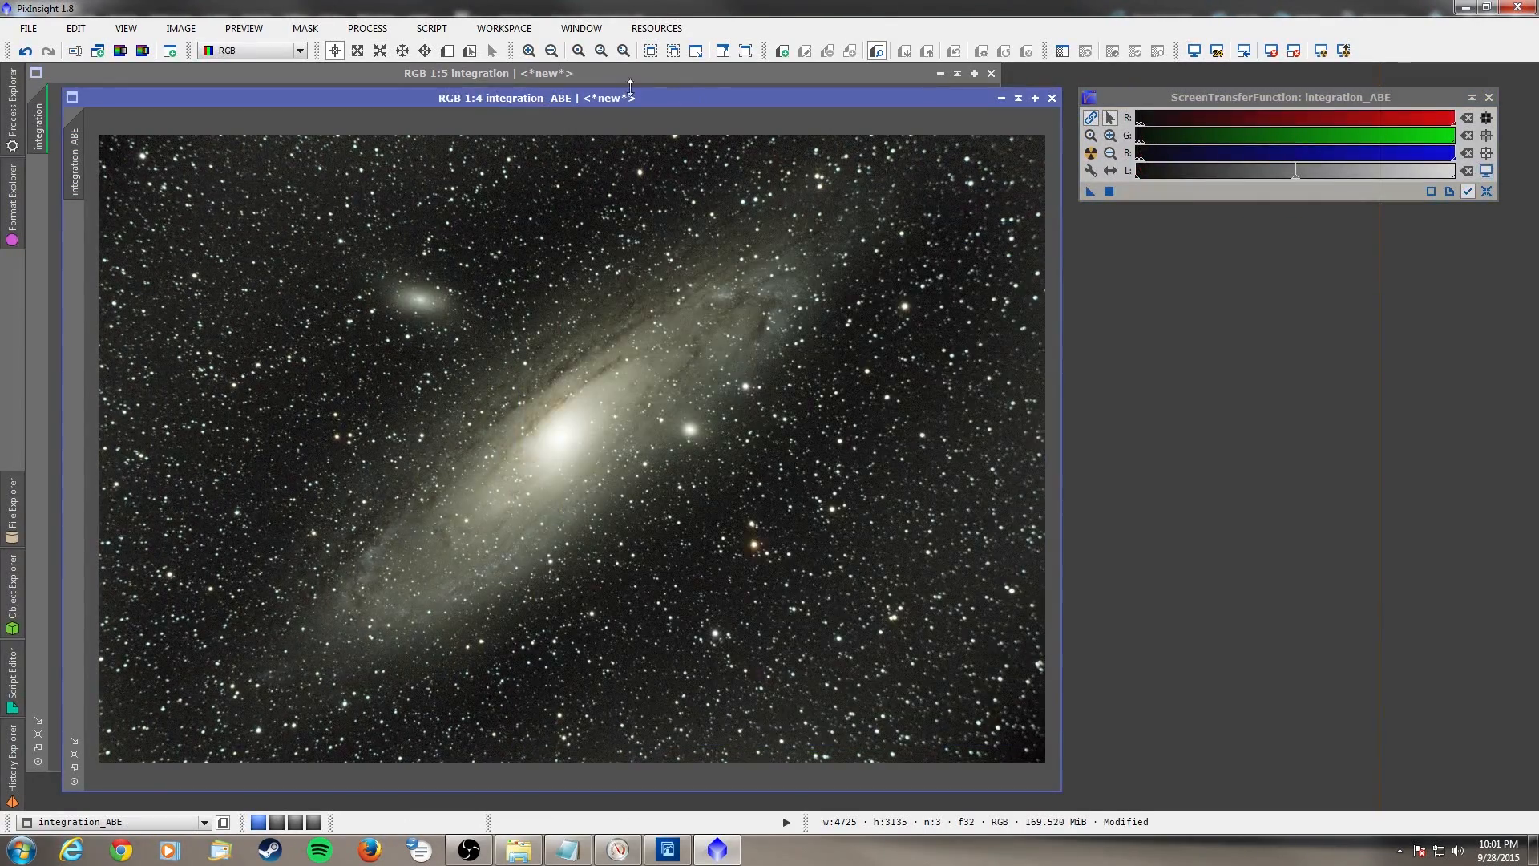
- Open RangeSelection, set its lower limit to 0, and start a real-time preview of integration_ABE
left_click(423, 30)
mouse_move(367, 29)
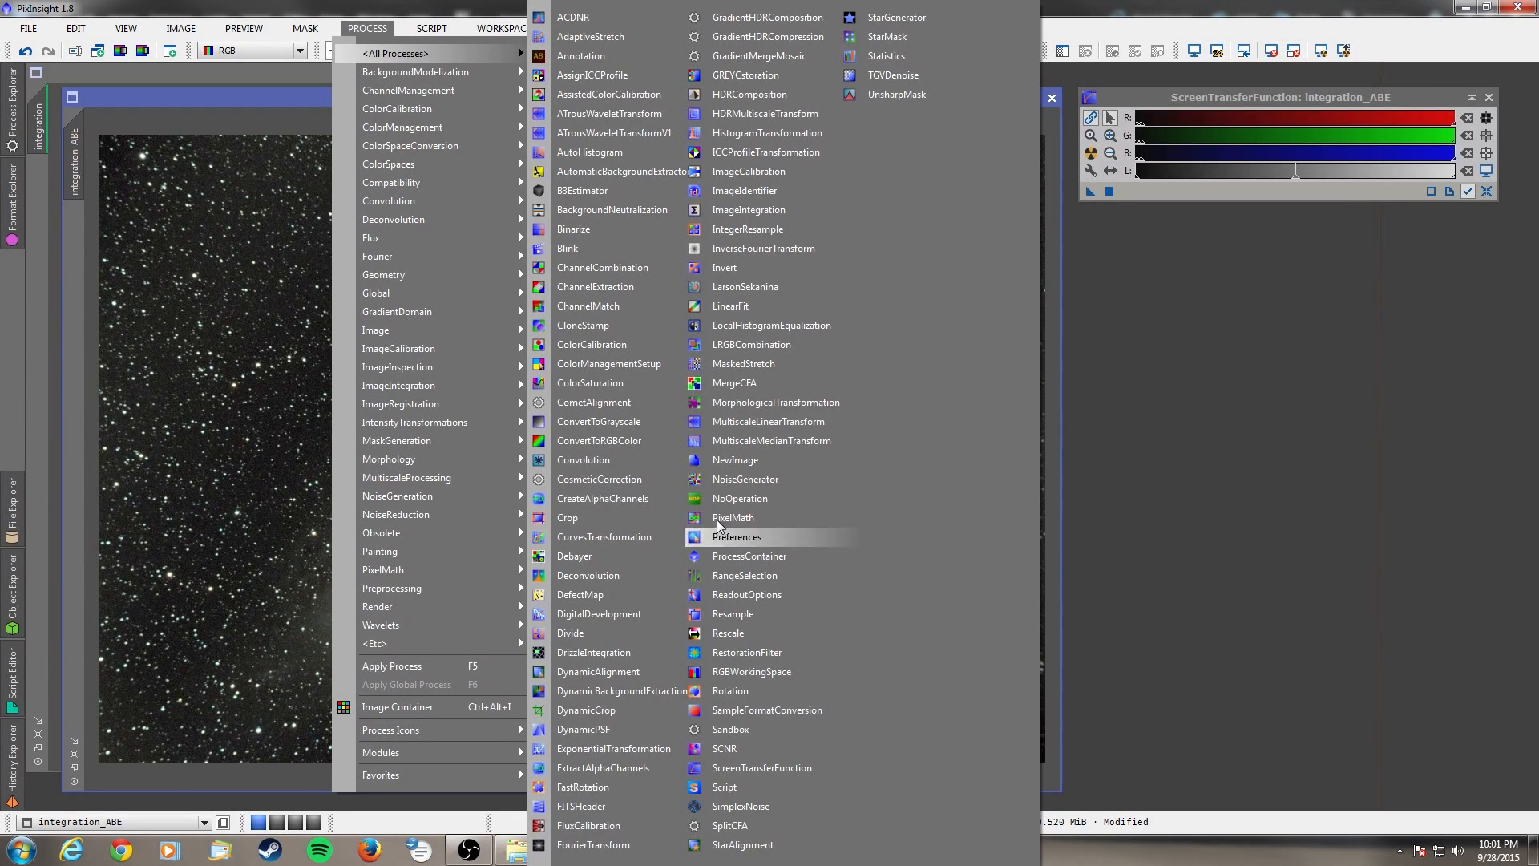
left_click(738, 576)
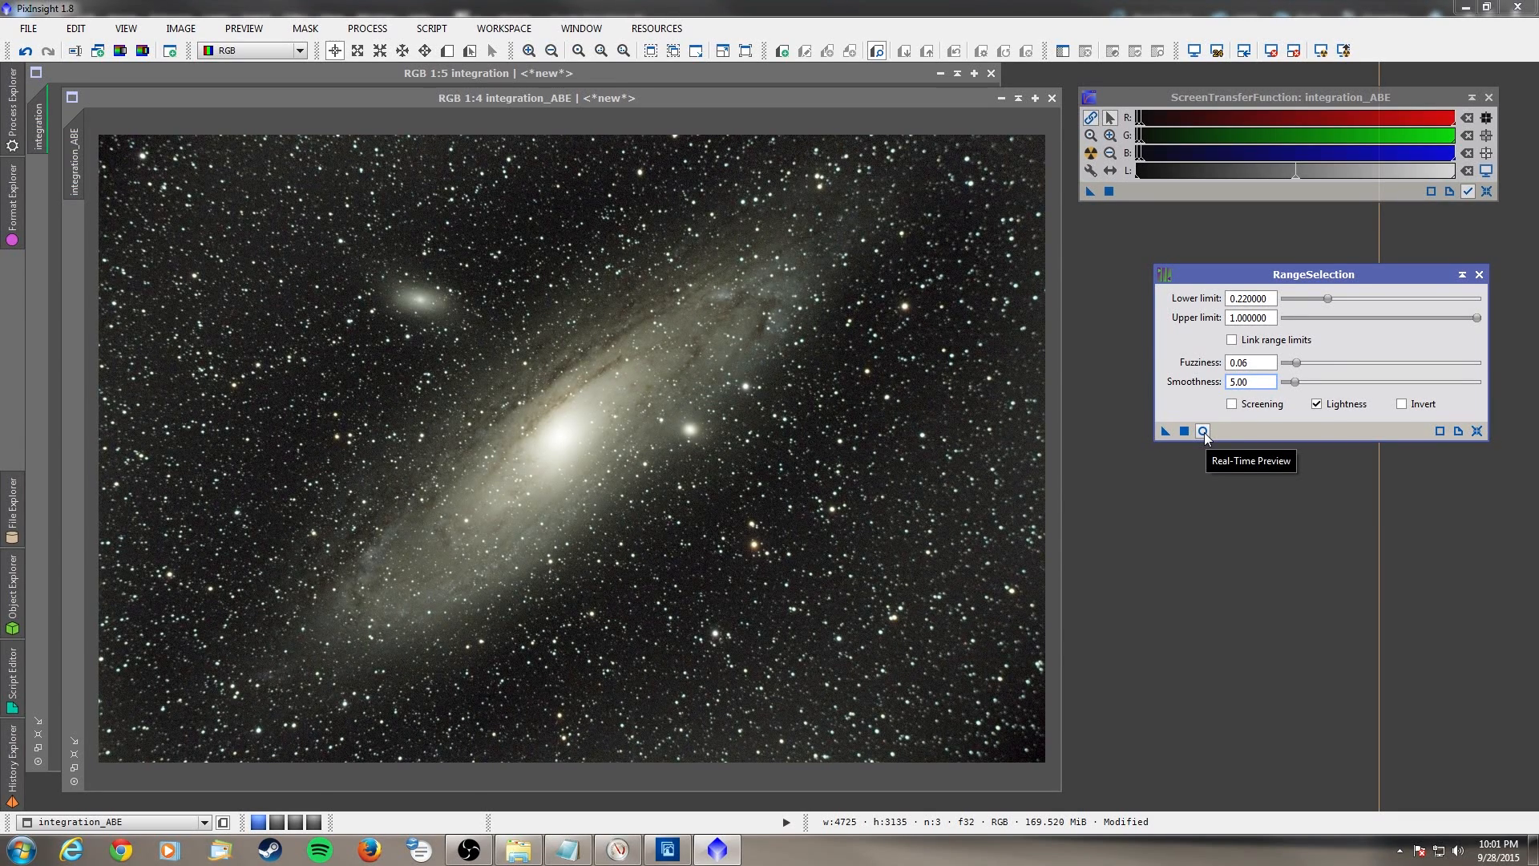
left_click_drag(1329, 294, 1282, 297)
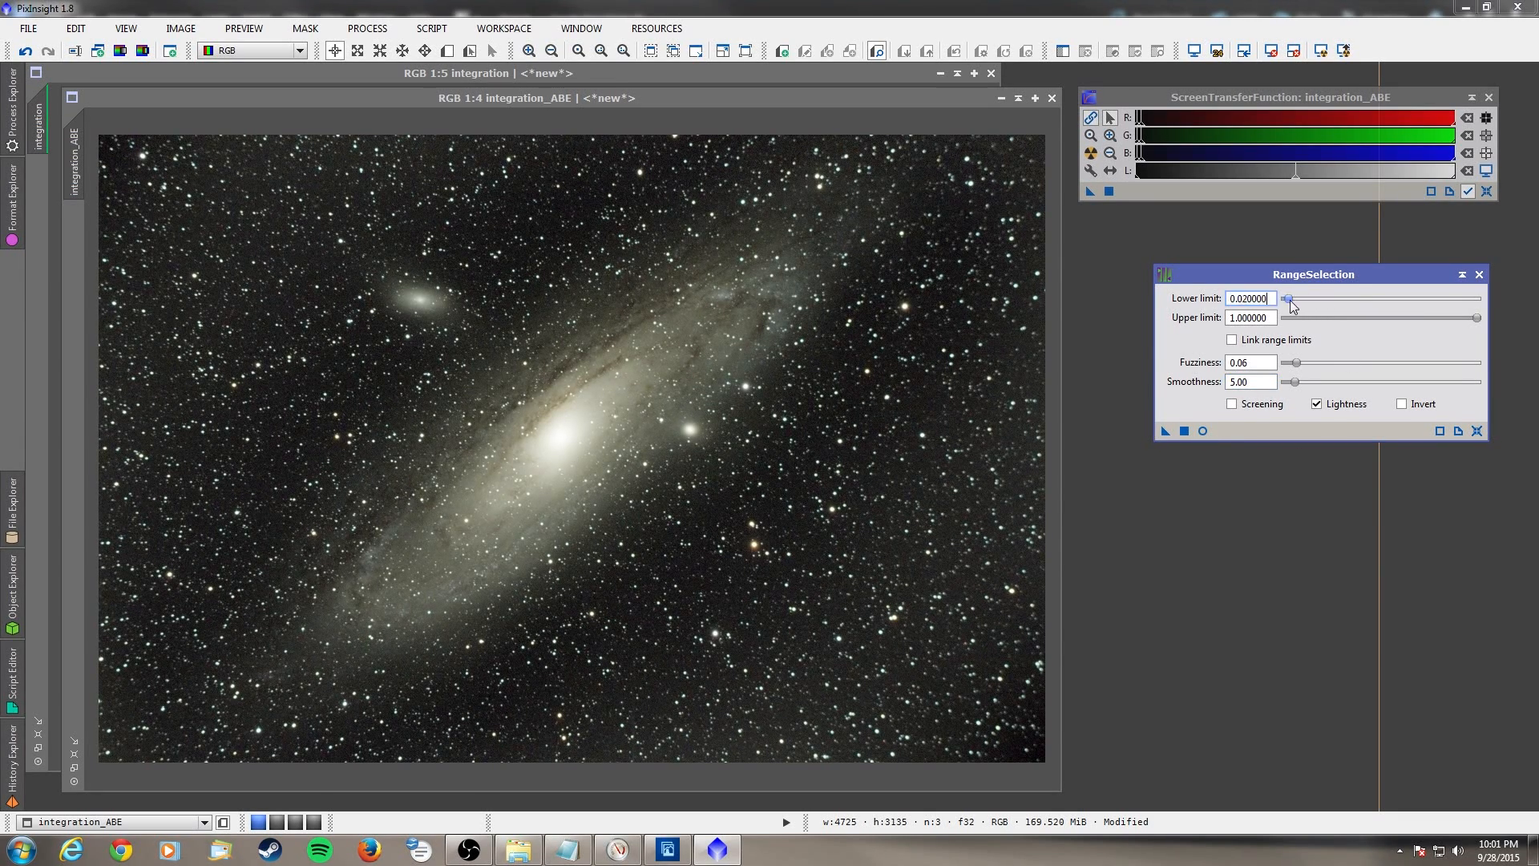
left_click(1202, 431)
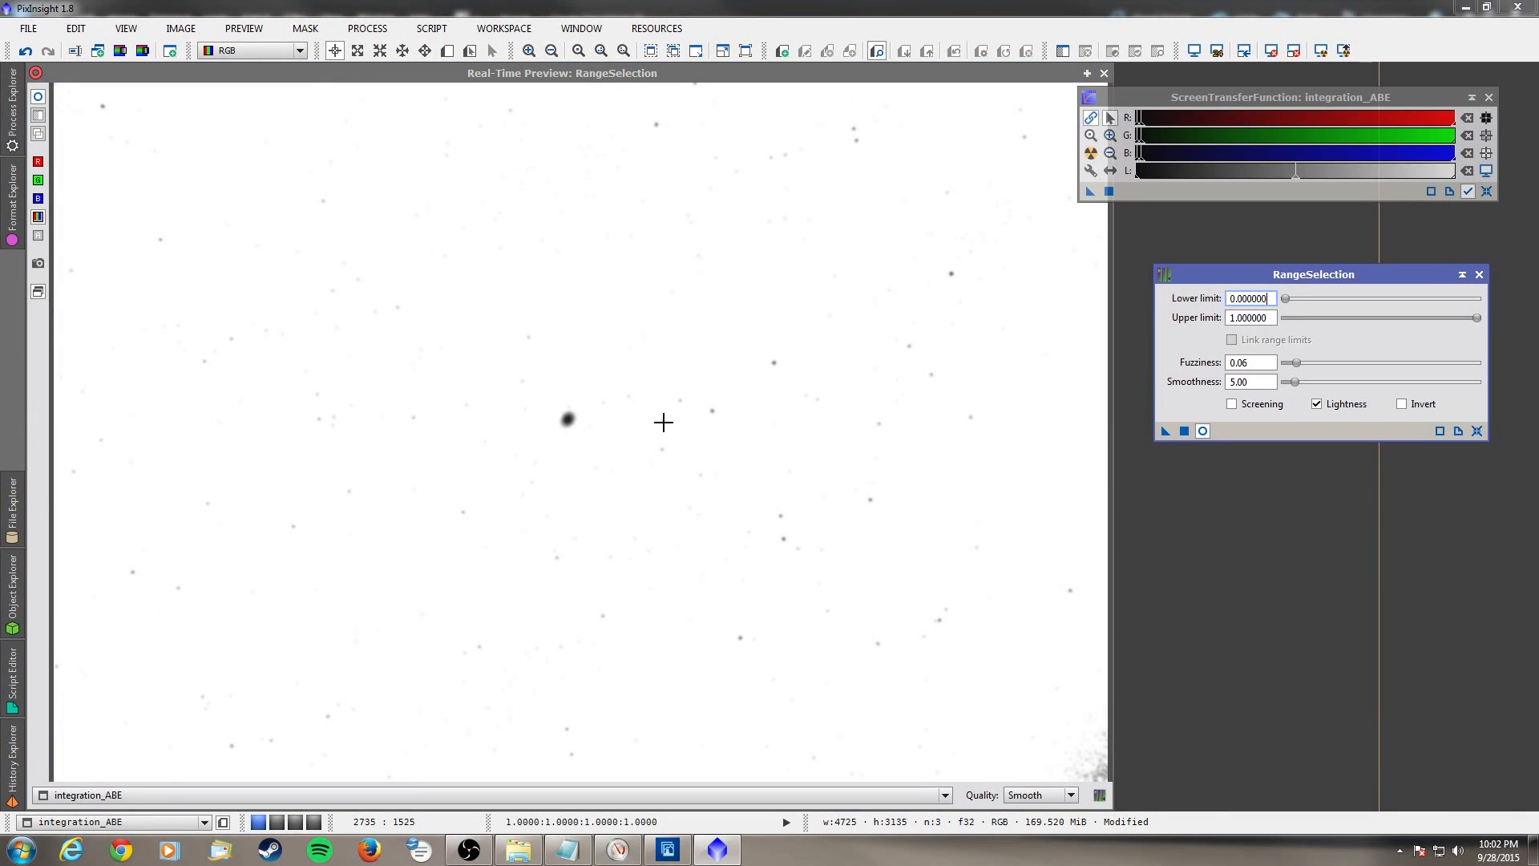
- Set fuzziness and smoothness to 0 and raise the lower limit to 0.19 to isolate the galaxy
left_click(1297, 365)
left_click_drag(1297, 364, 1285, 382)
left_click_drag(1285, 298, 1304, 305)
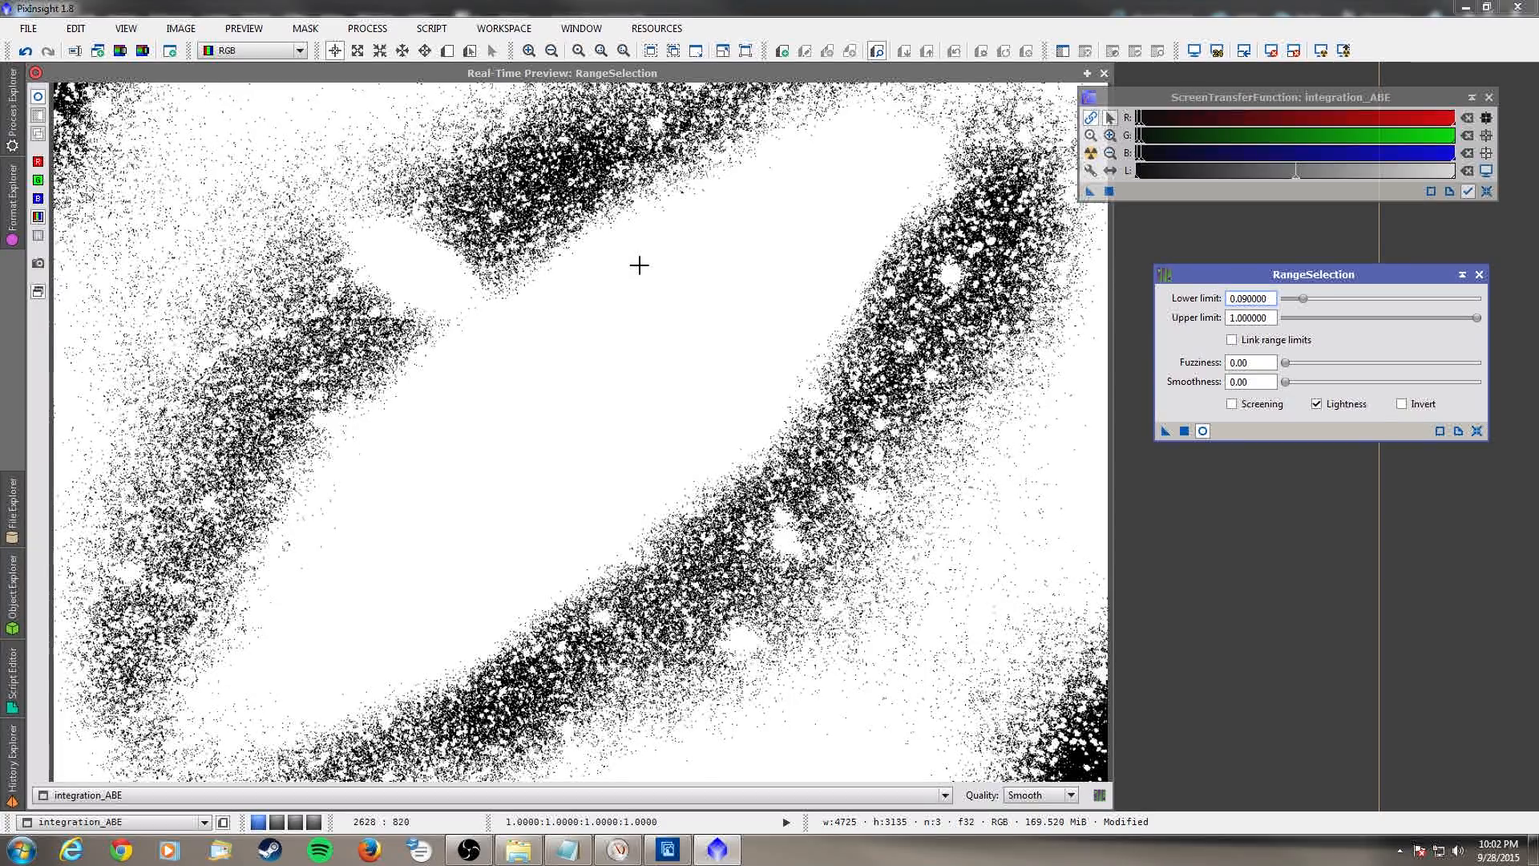
left_click_drag(1297, 301, 1325, 303)
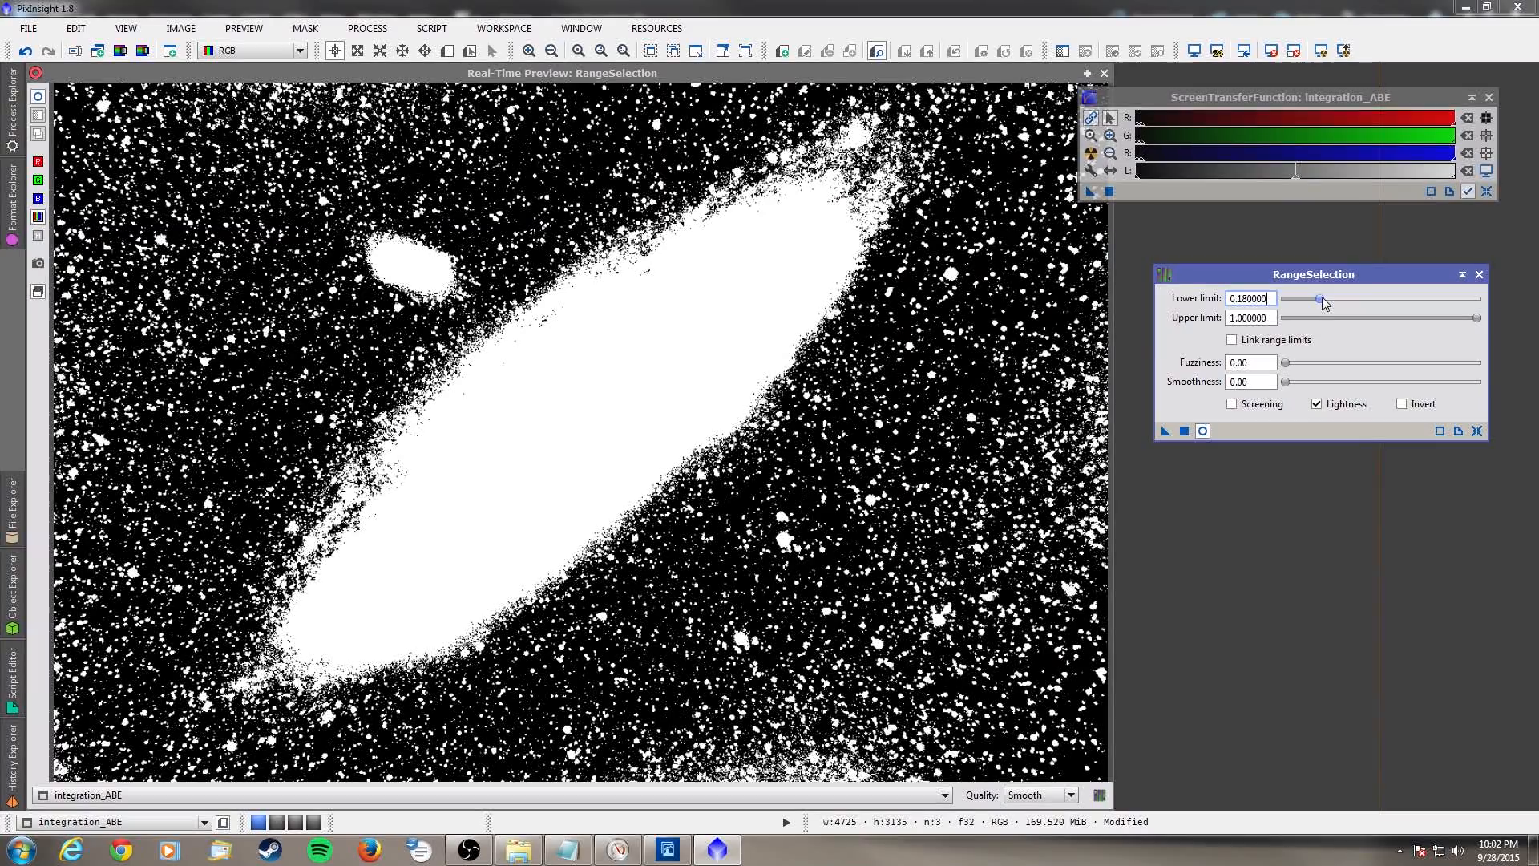
left_click_drag(1322, 299, 1324, 299)
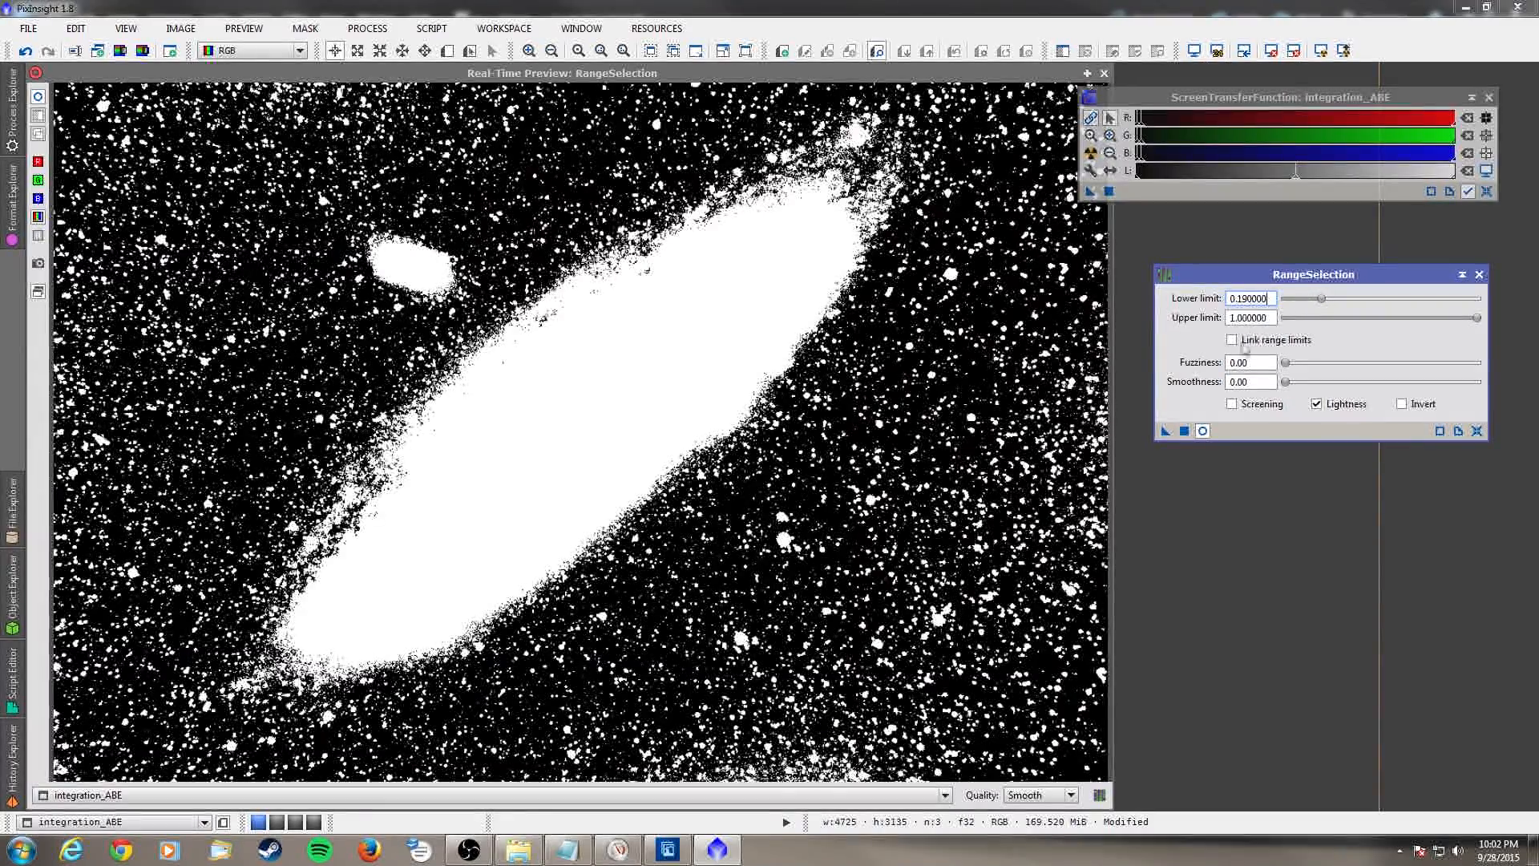
- Set the mask's fuzziness to 0.06 and smoothness to 6.50, and generate the range mask from integration_ABE
left_click_drag(1288, 362, 1298, 388)
left_click(1286, 384)
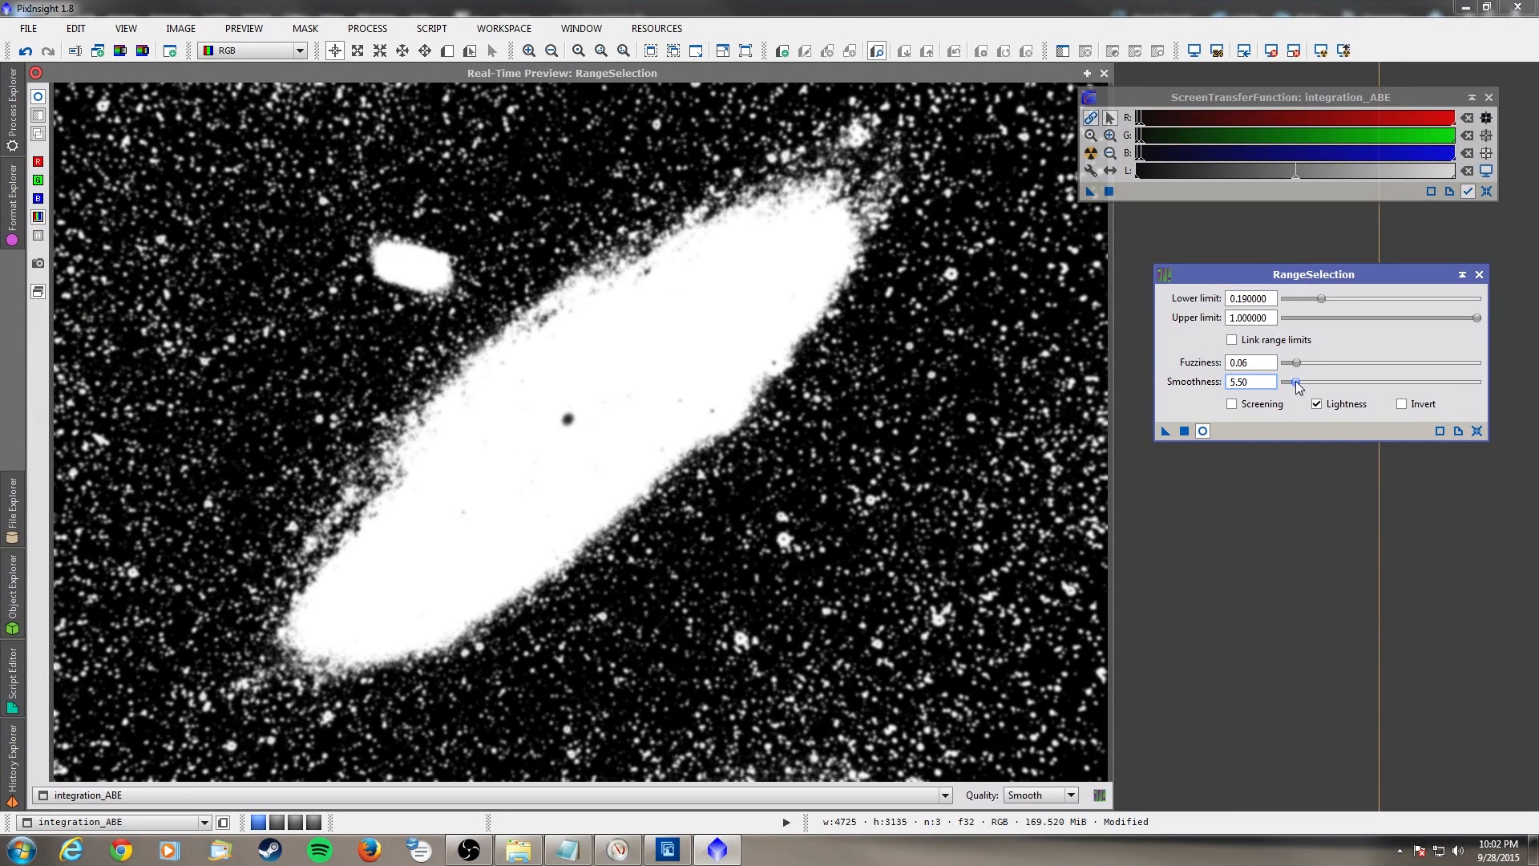
left_click_drag(1297, 384, 1300, 384)
left_click(1184, 431)
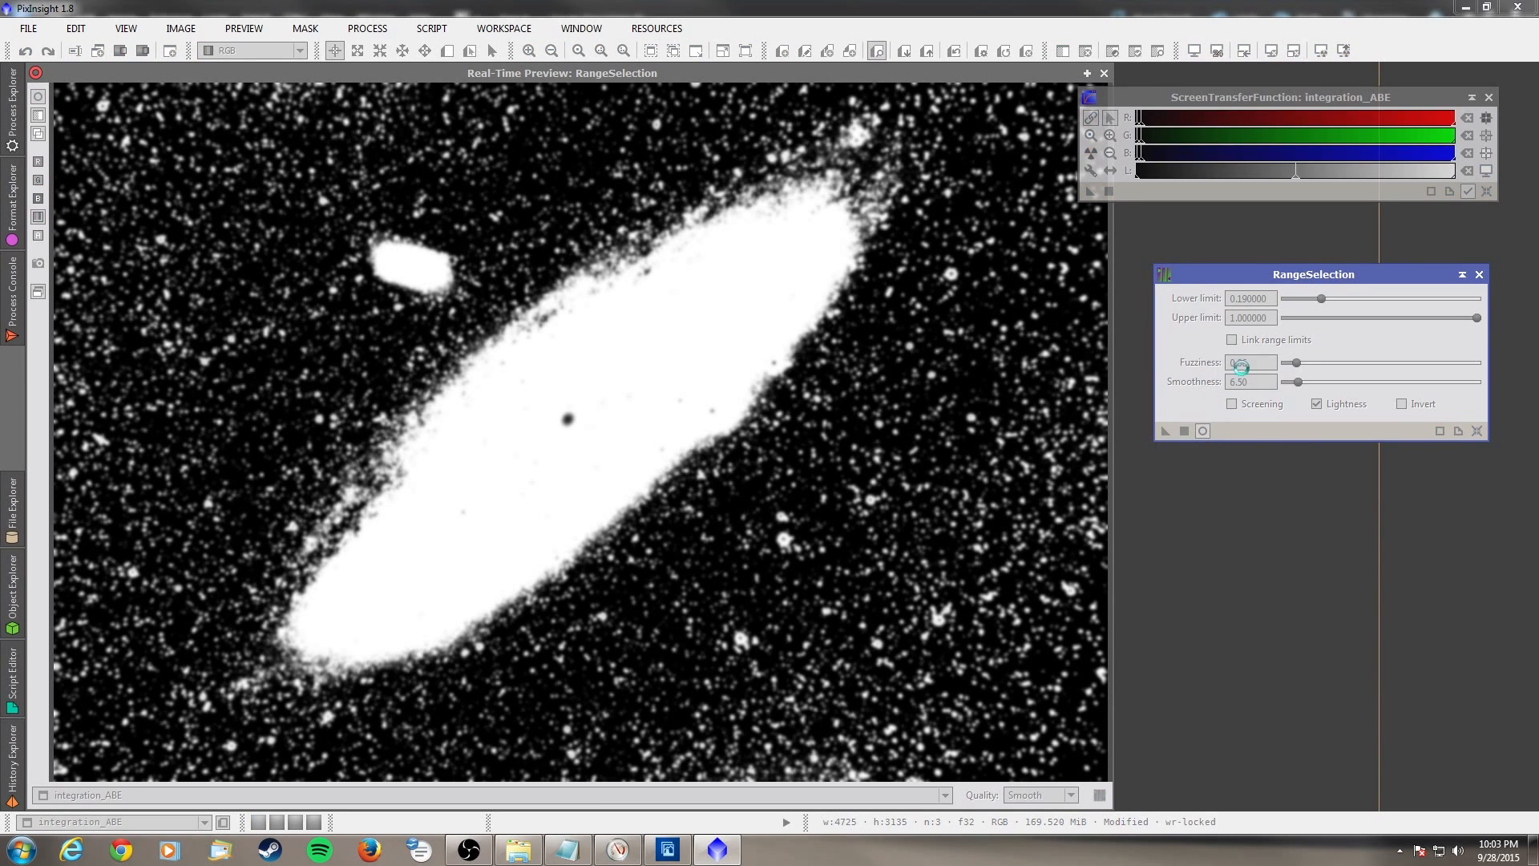
- Close RangeSelection, its preview and the process console, and move the range_mask image beside integration_ABE
left_click(1479, 275)
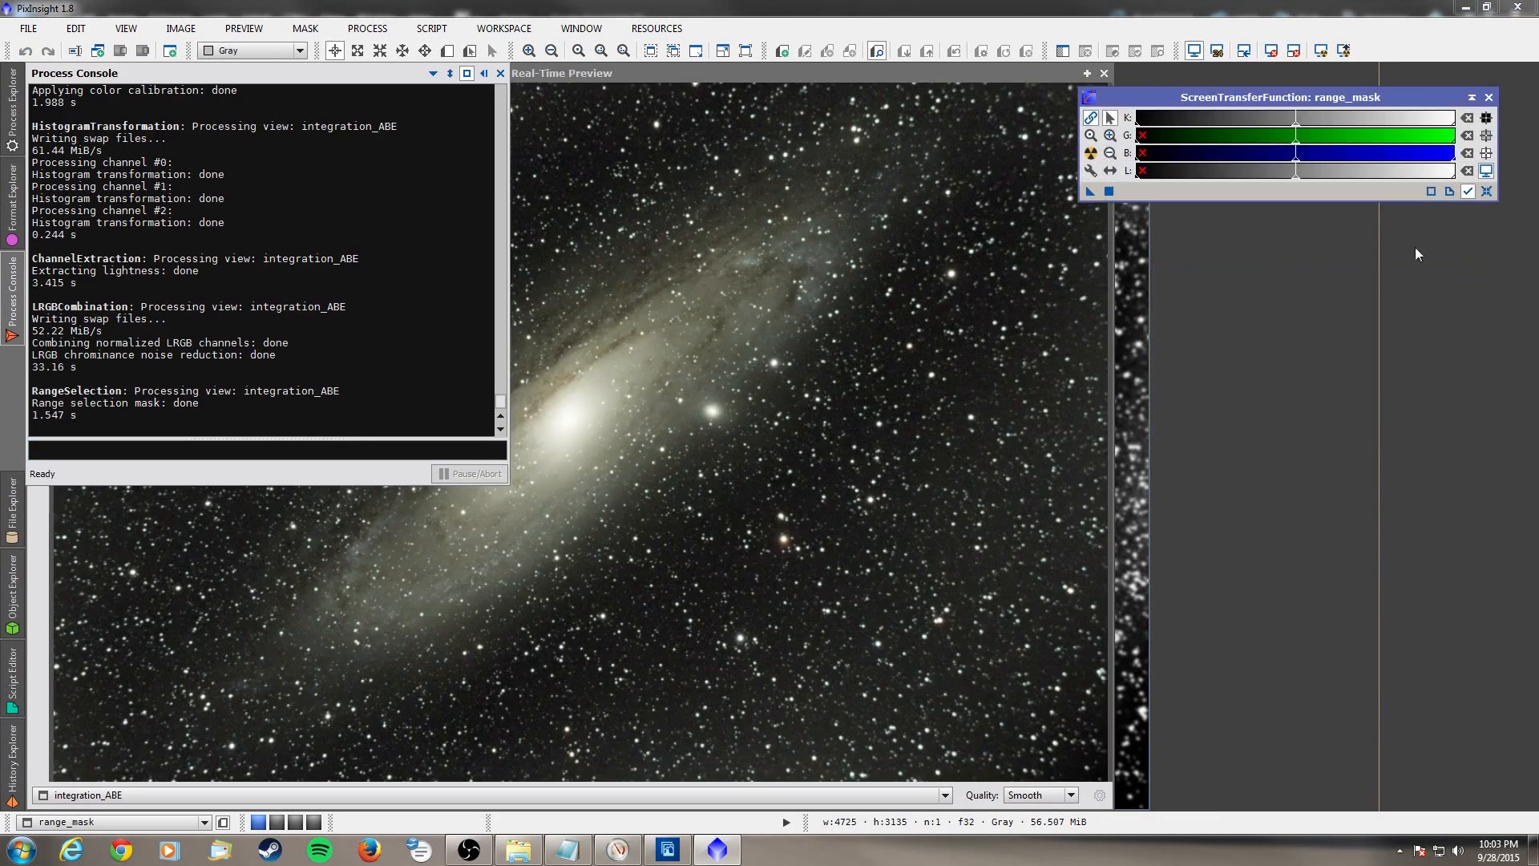
left_click(1105, 74)
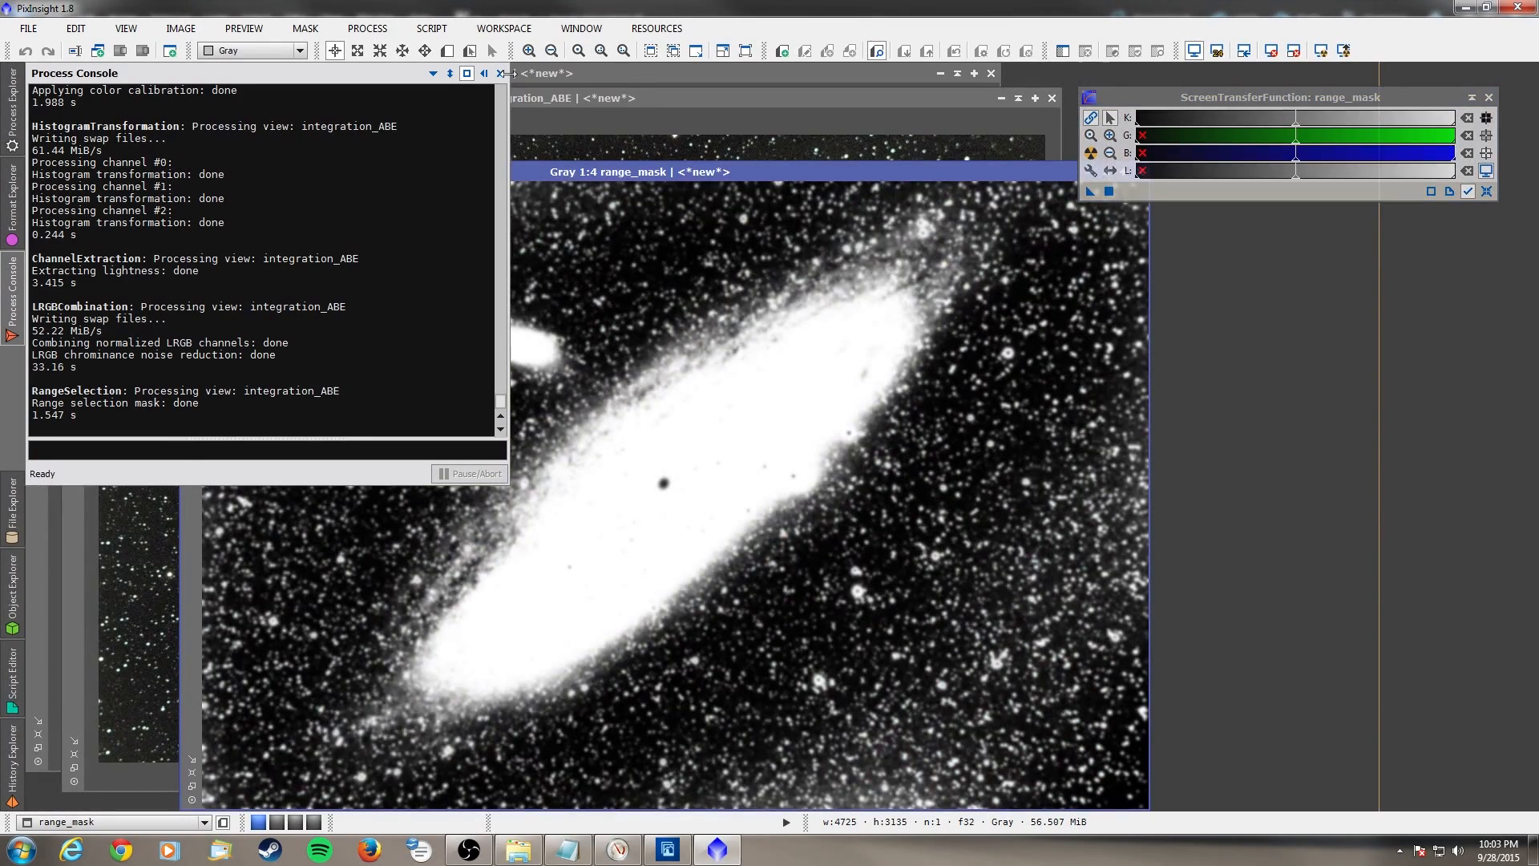
left_click(500, 74)
left_click_drag(535, 169, 830, 161)
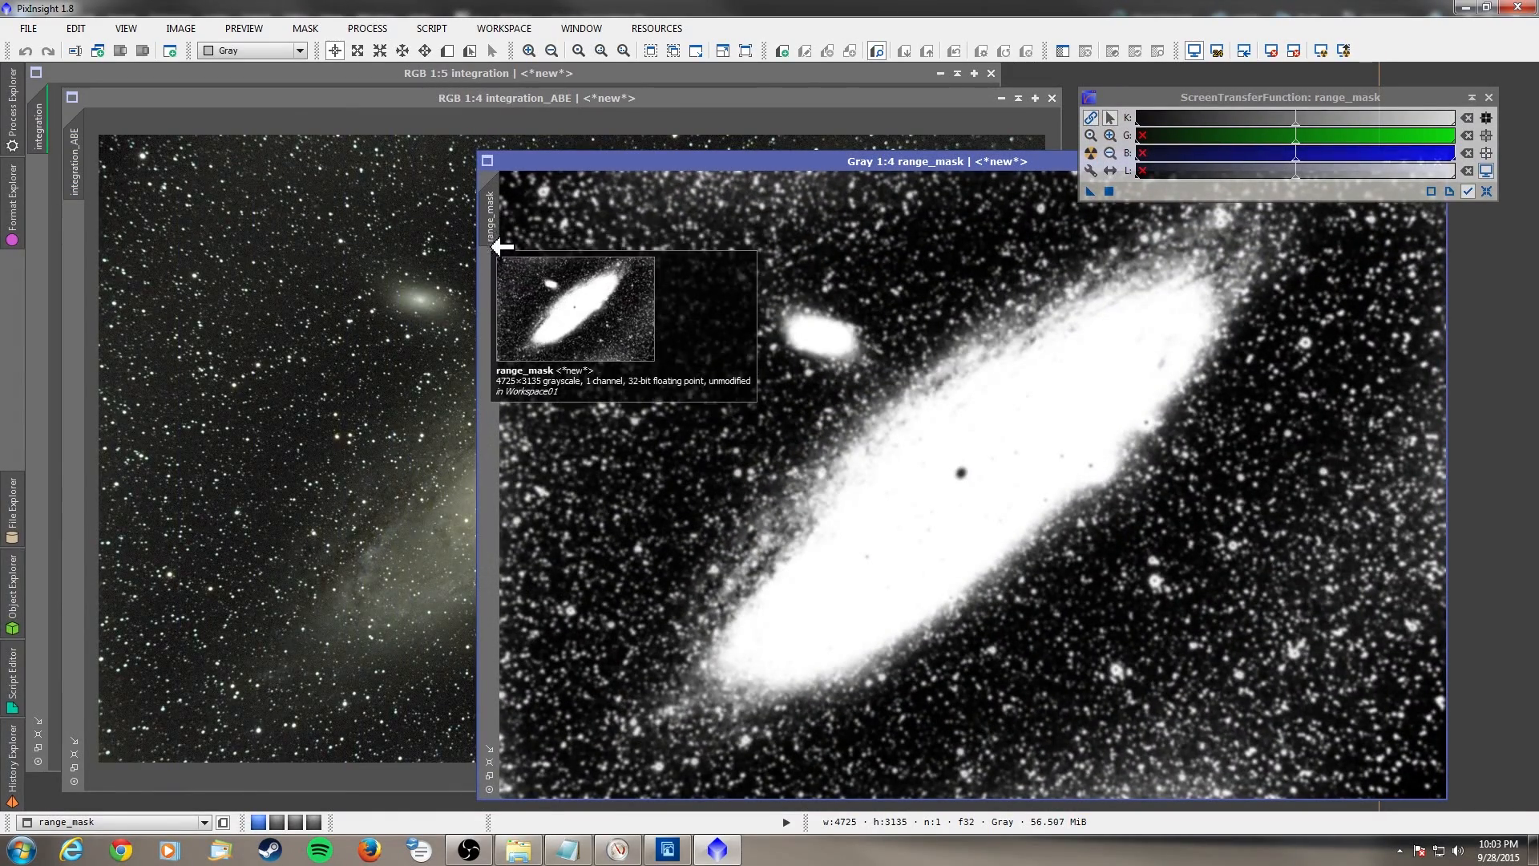
- Apply range_mask as the mask of integration_ABE and shift ScreenTransferFunction further away from the images
left_click_drag(503, 216, 141, 233)
left_click_drag(97, 231, 80, 248)
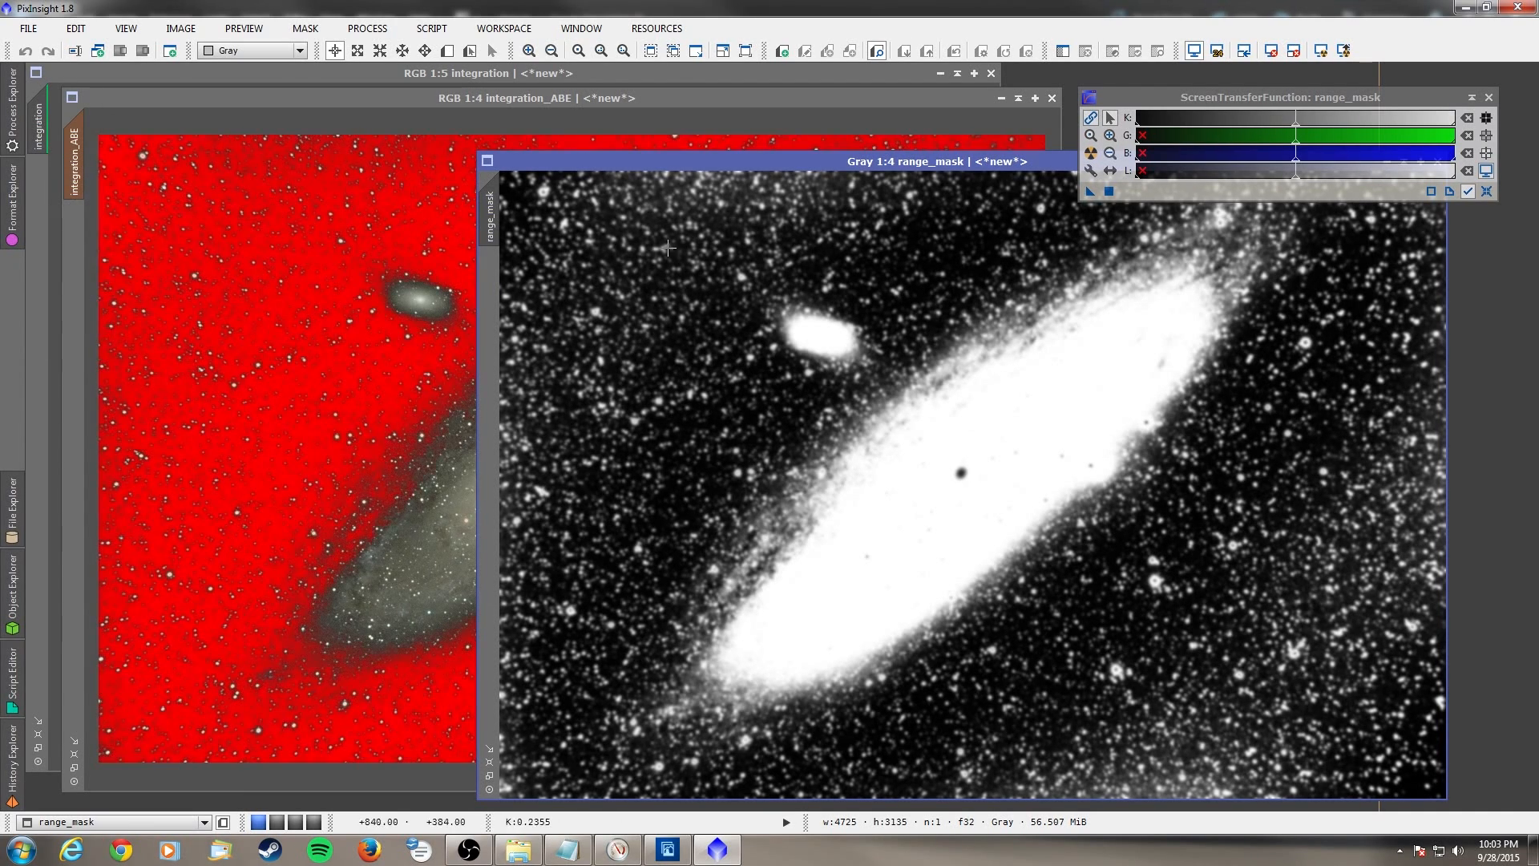
left_click_drag(1391, 95, 1414, 86)
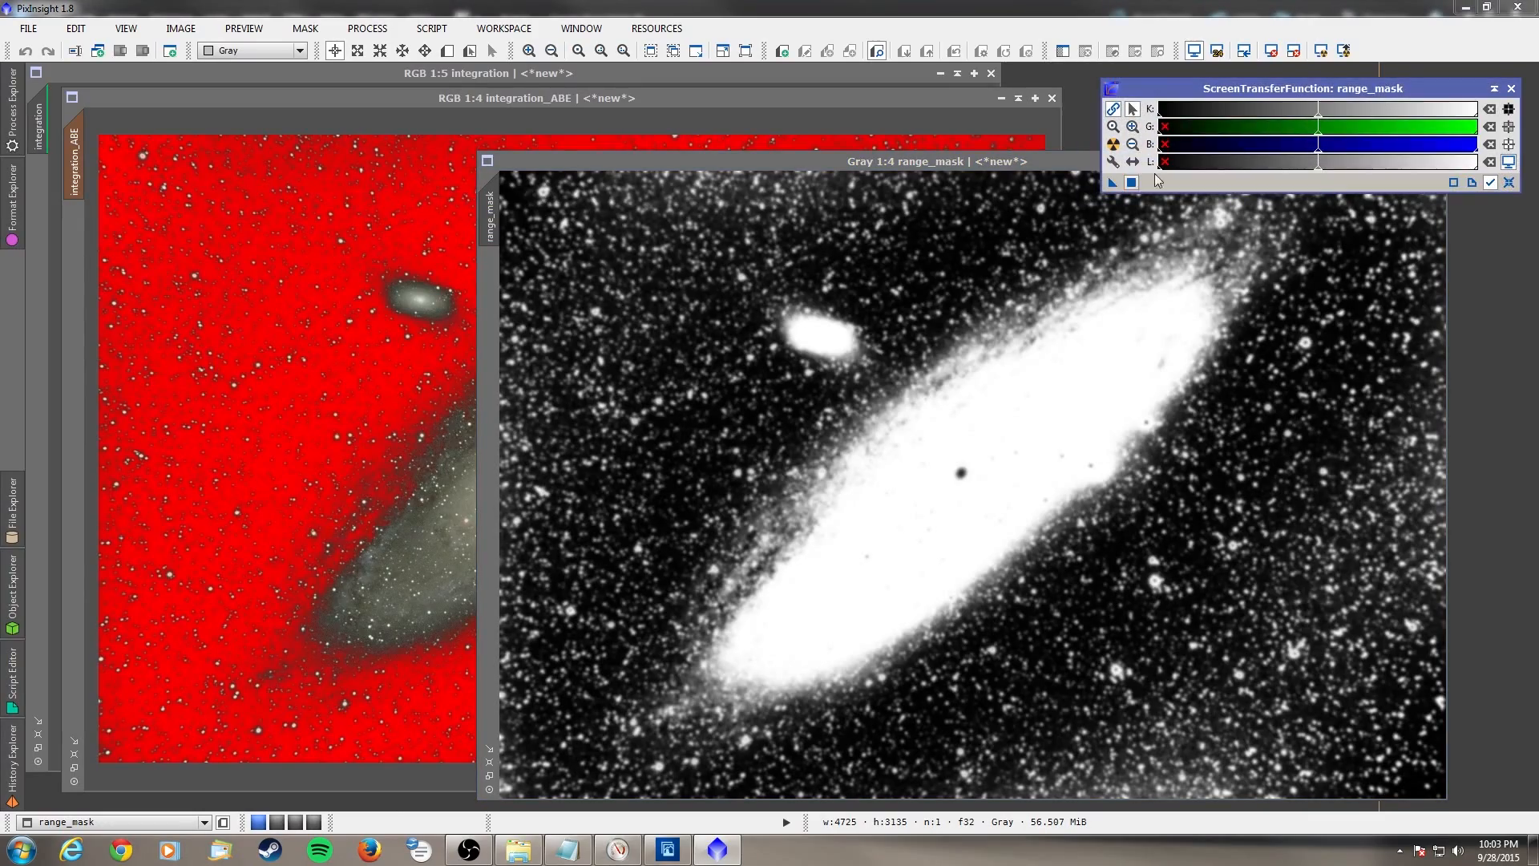
- Minimize the range_mask image to an icon and park it in the empty workspace away from integration_ABE
left_click_drag(1062, 163, 627, 133)
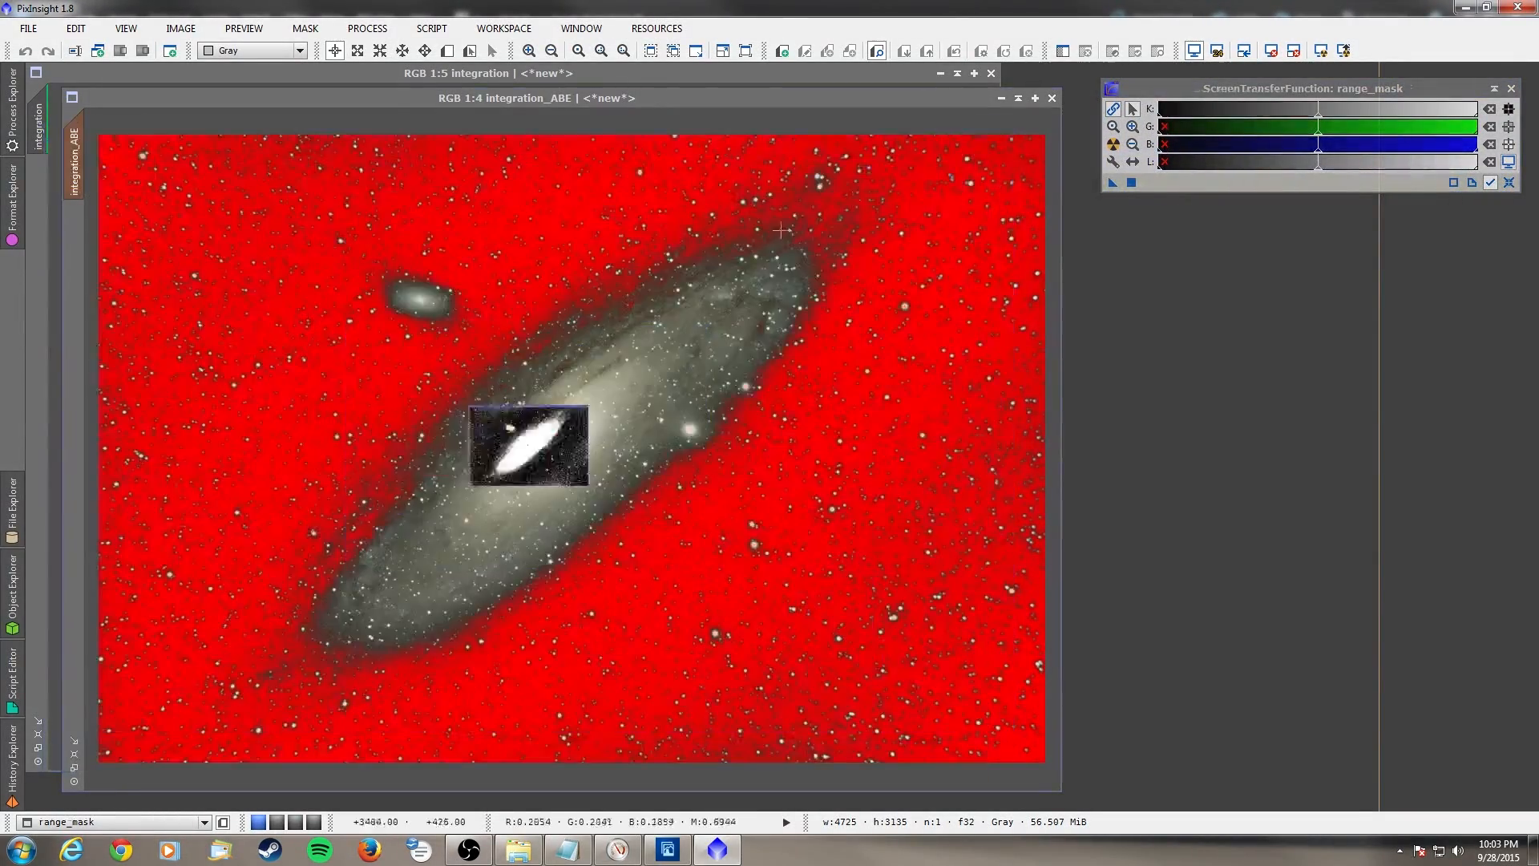
left_click(953, 133)
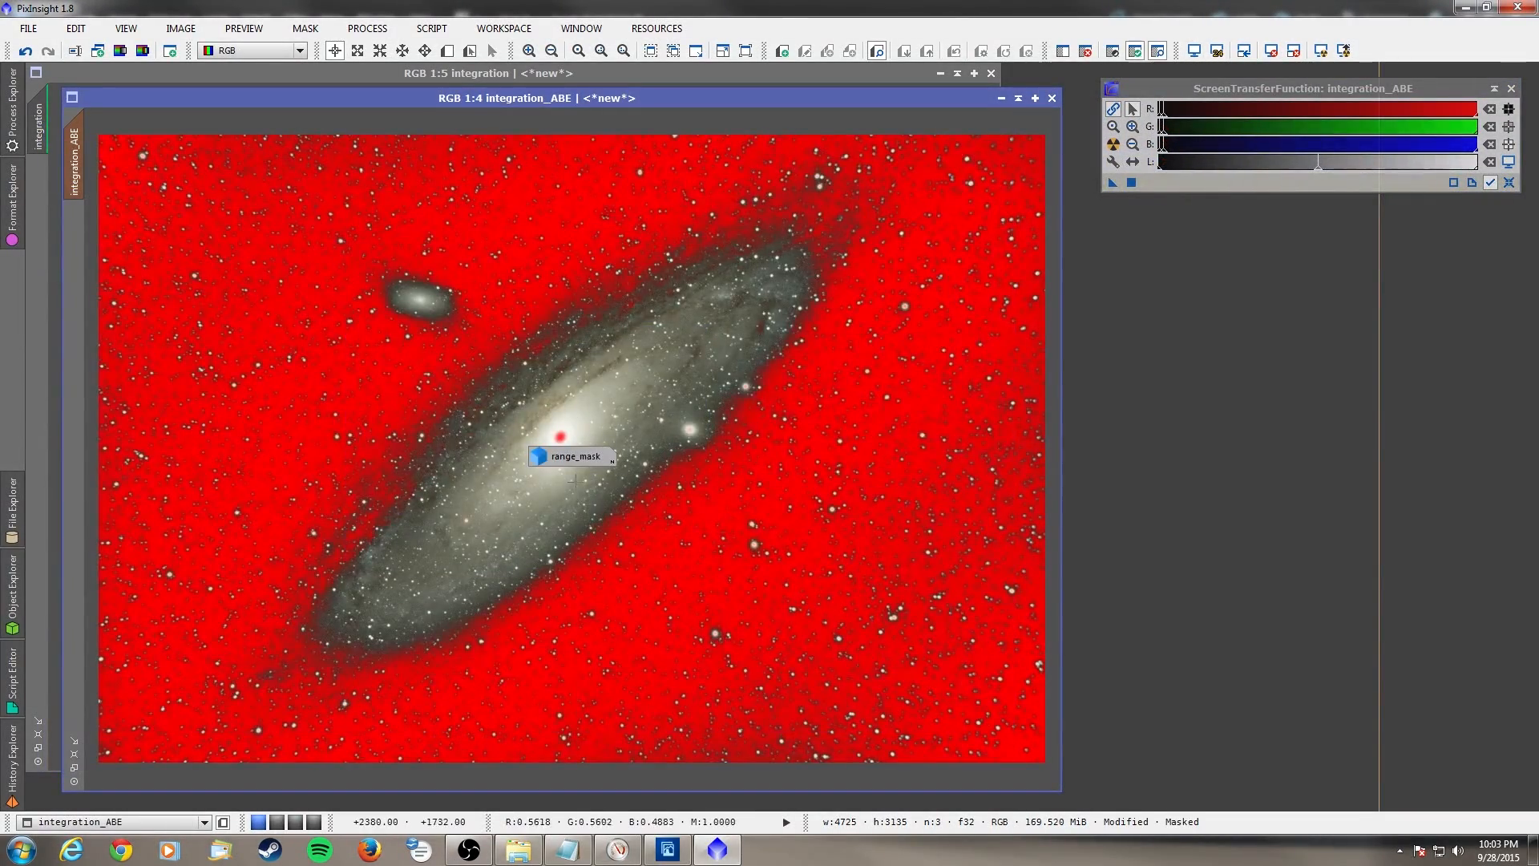
left_click_drag(580, 462, 1479, 790)
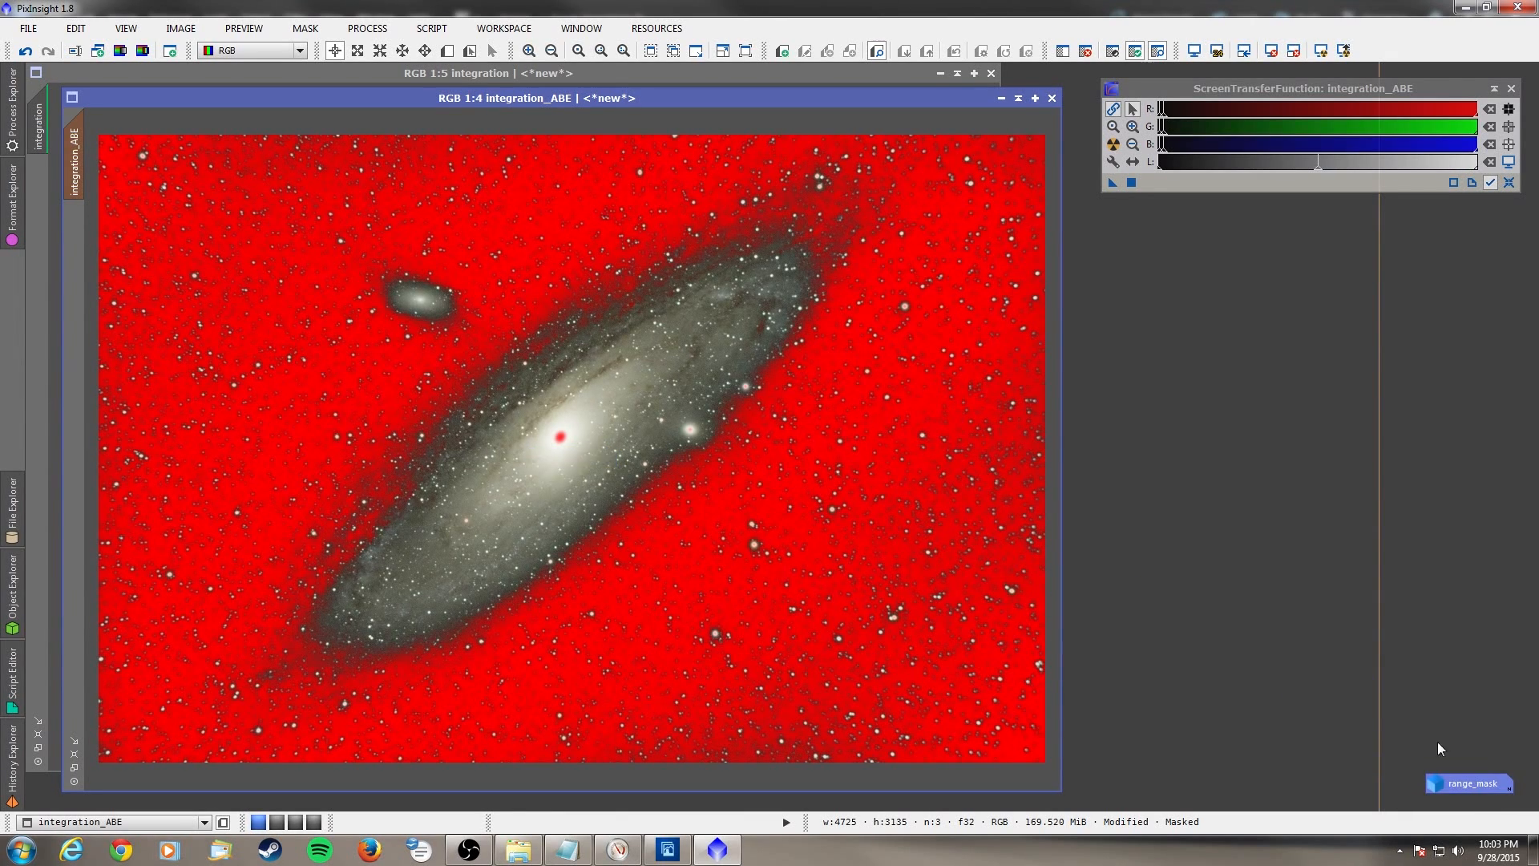
- Hide the red mask overlay on integration_ABE while keeping the mask active
left_click(420, 31)
mouse_move(367, 29)
mouse_move(445, 56)
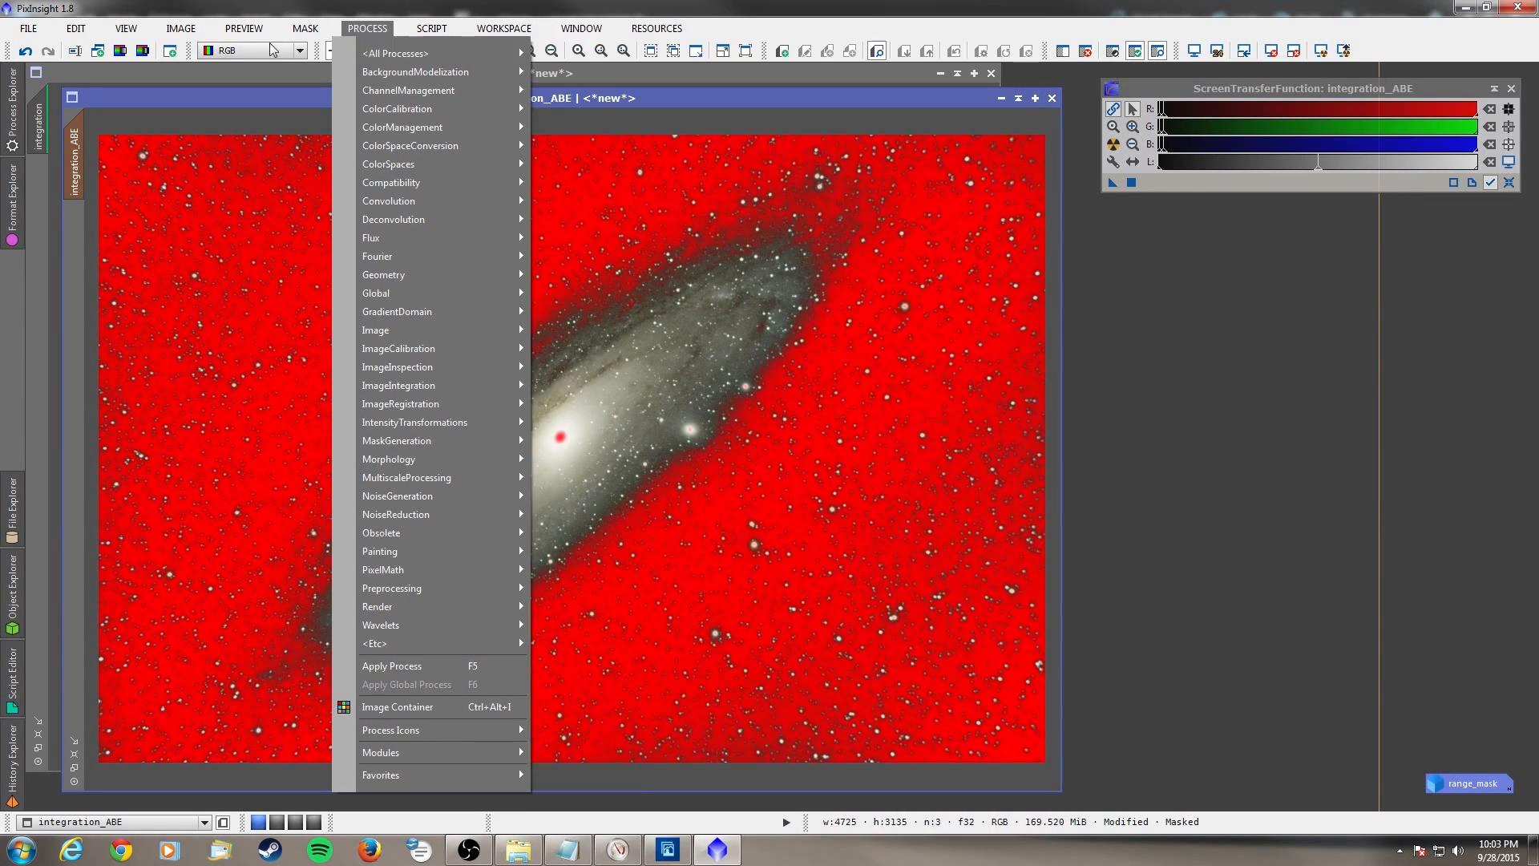
mouse_move(315, 36)
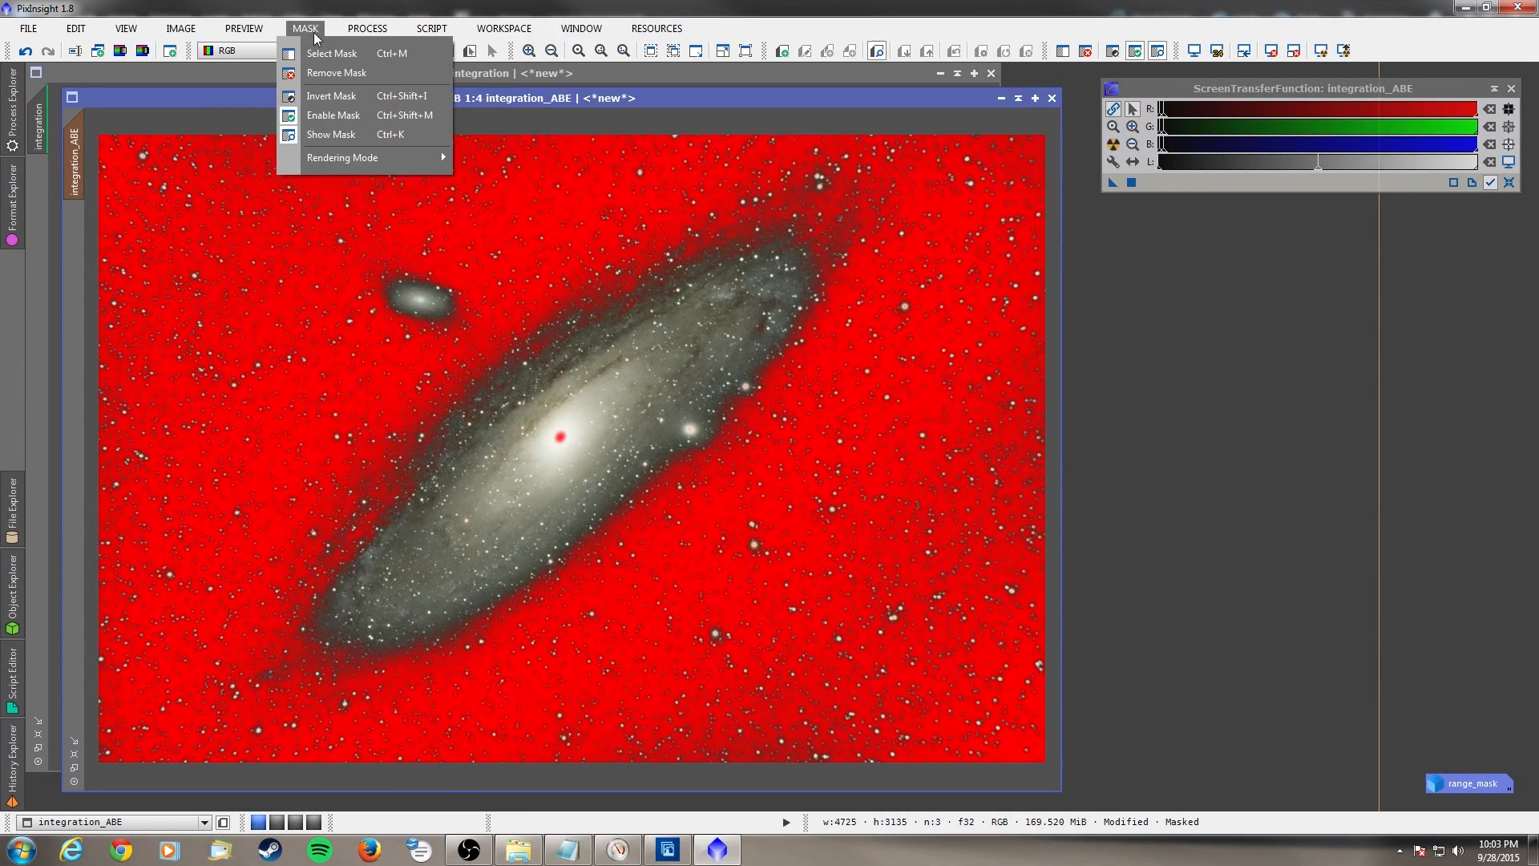
left_click(331, 135)
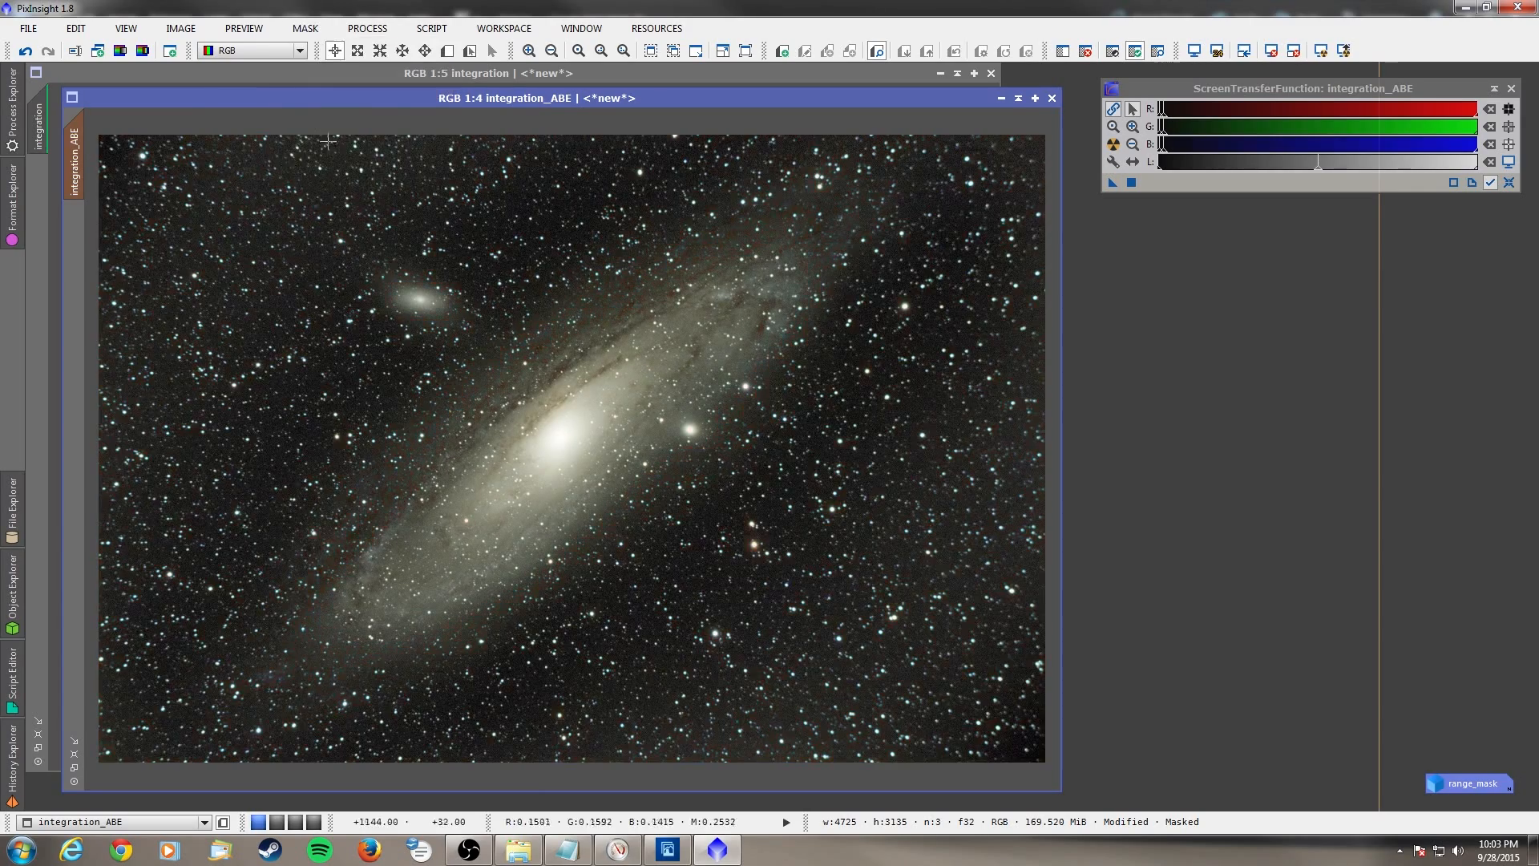
- Open the CurvesTransformation process and invert the mask on integration_ABE to expose the background
left_click(425, 28)
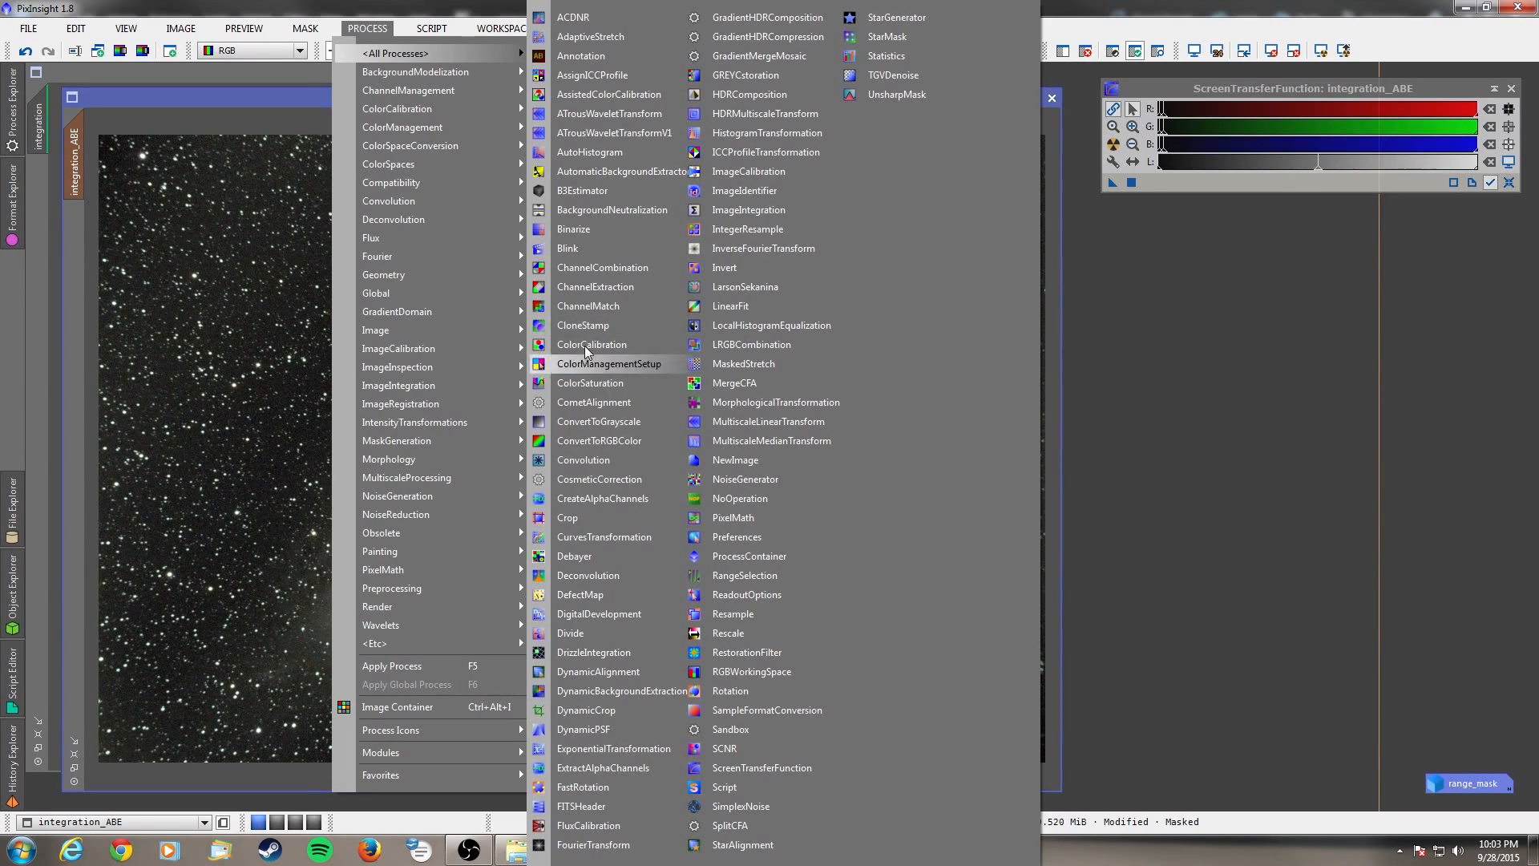
left_click(597, 539)
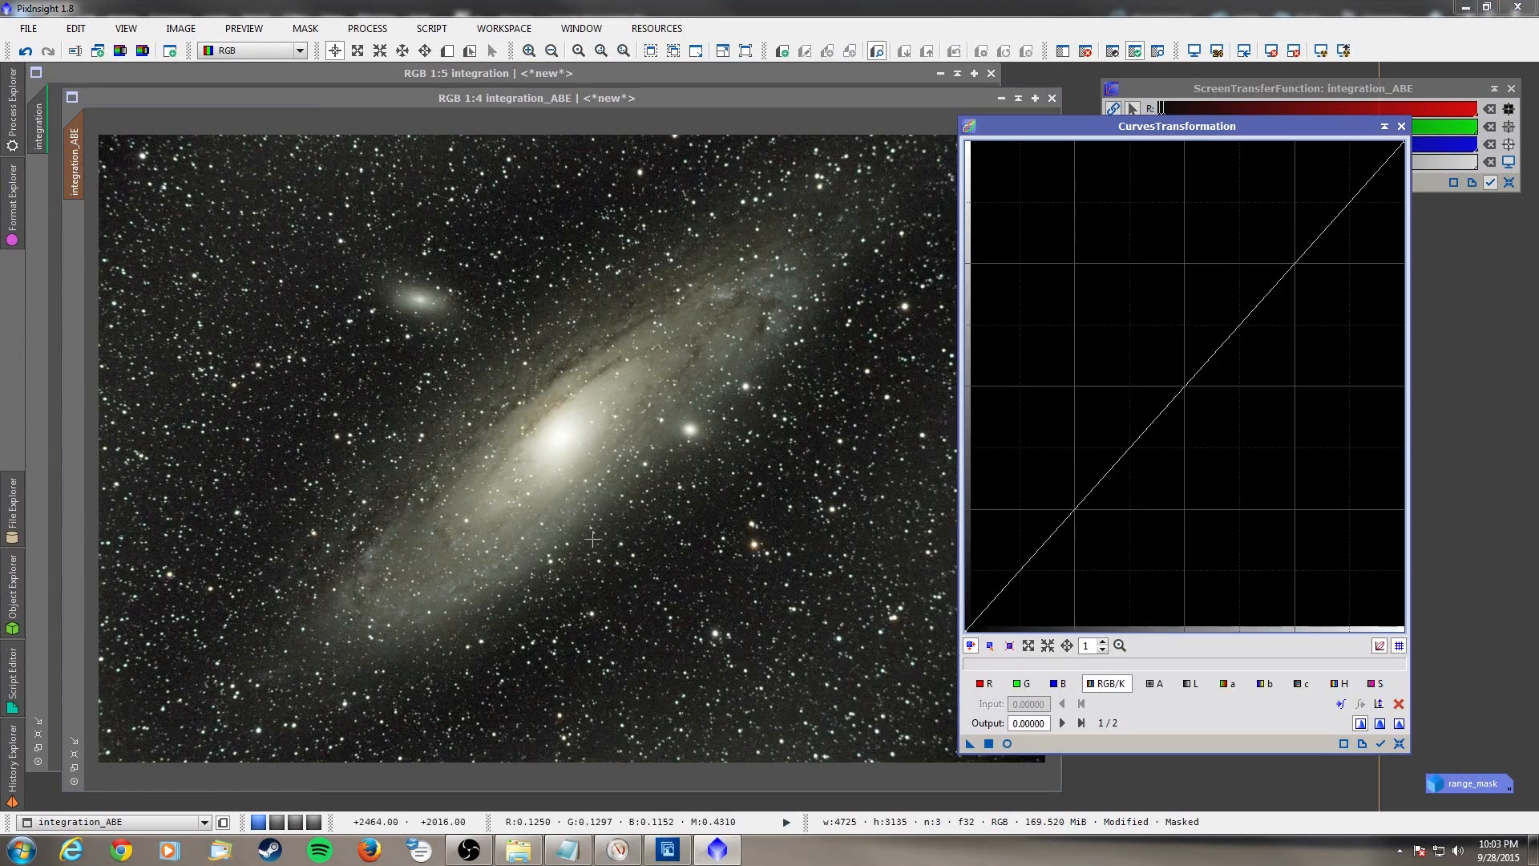
left_click(306, 28)
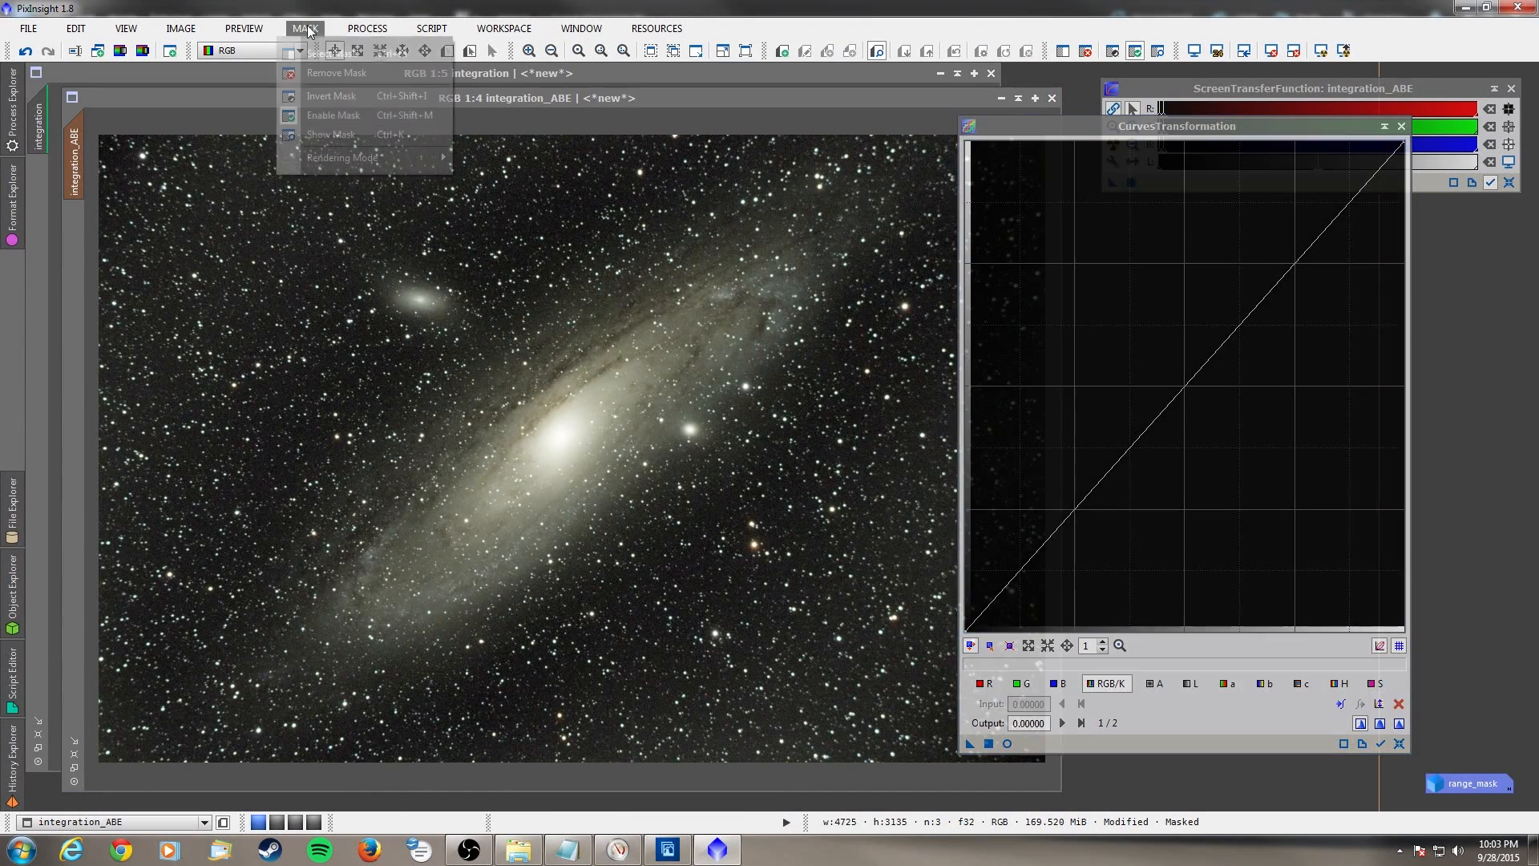
left_click(331, 96)
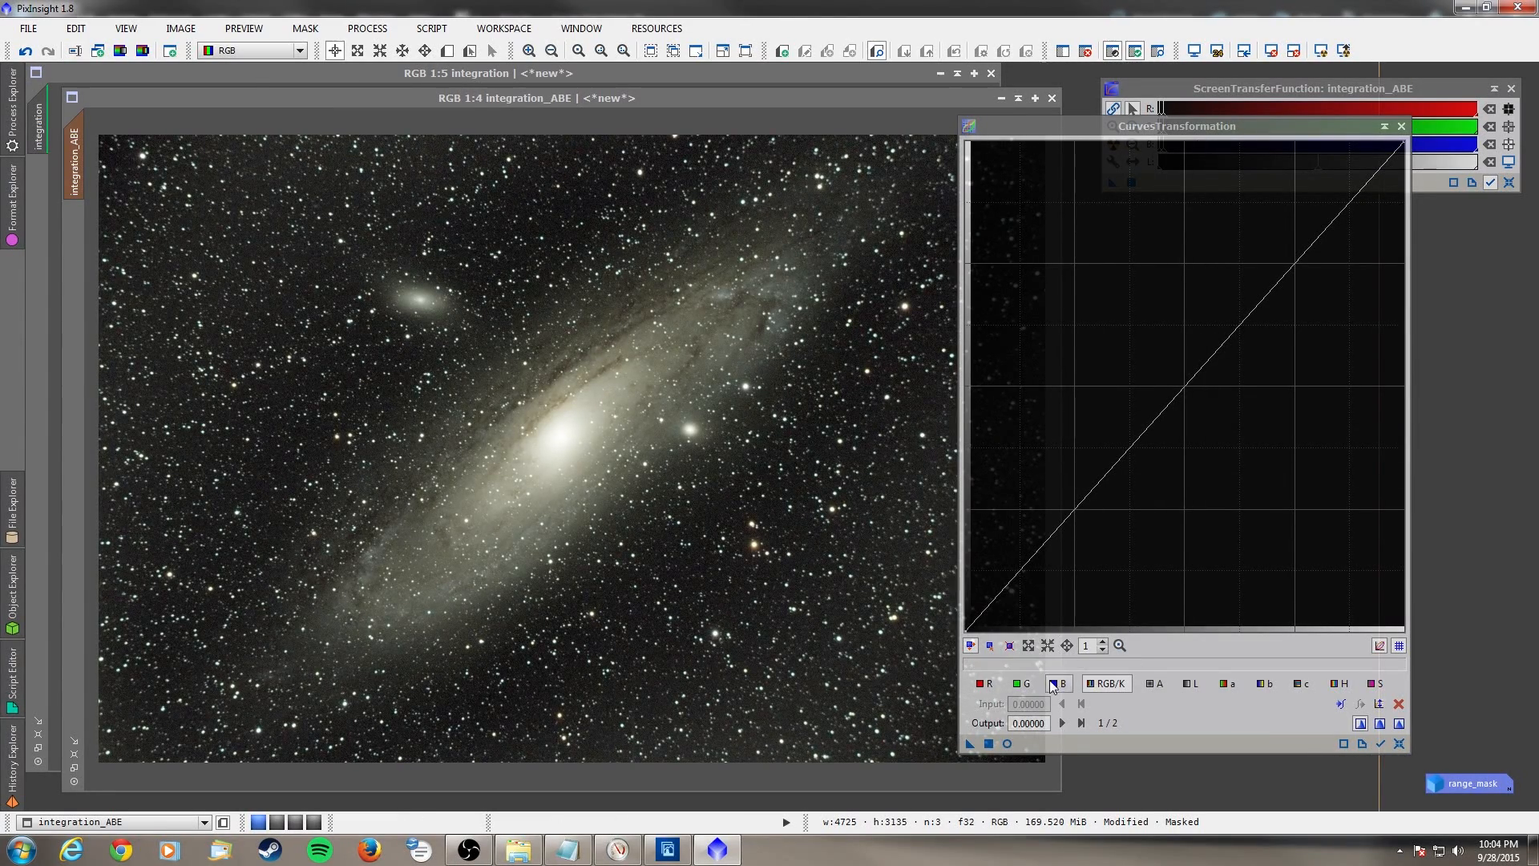
- Lower the combined RGB/K curve to input 0.546, output 0.434, and start the real-time preview of integration_ABE
left_click(1058, 683)
left_click(1027, 683)
left_click(992, 684)
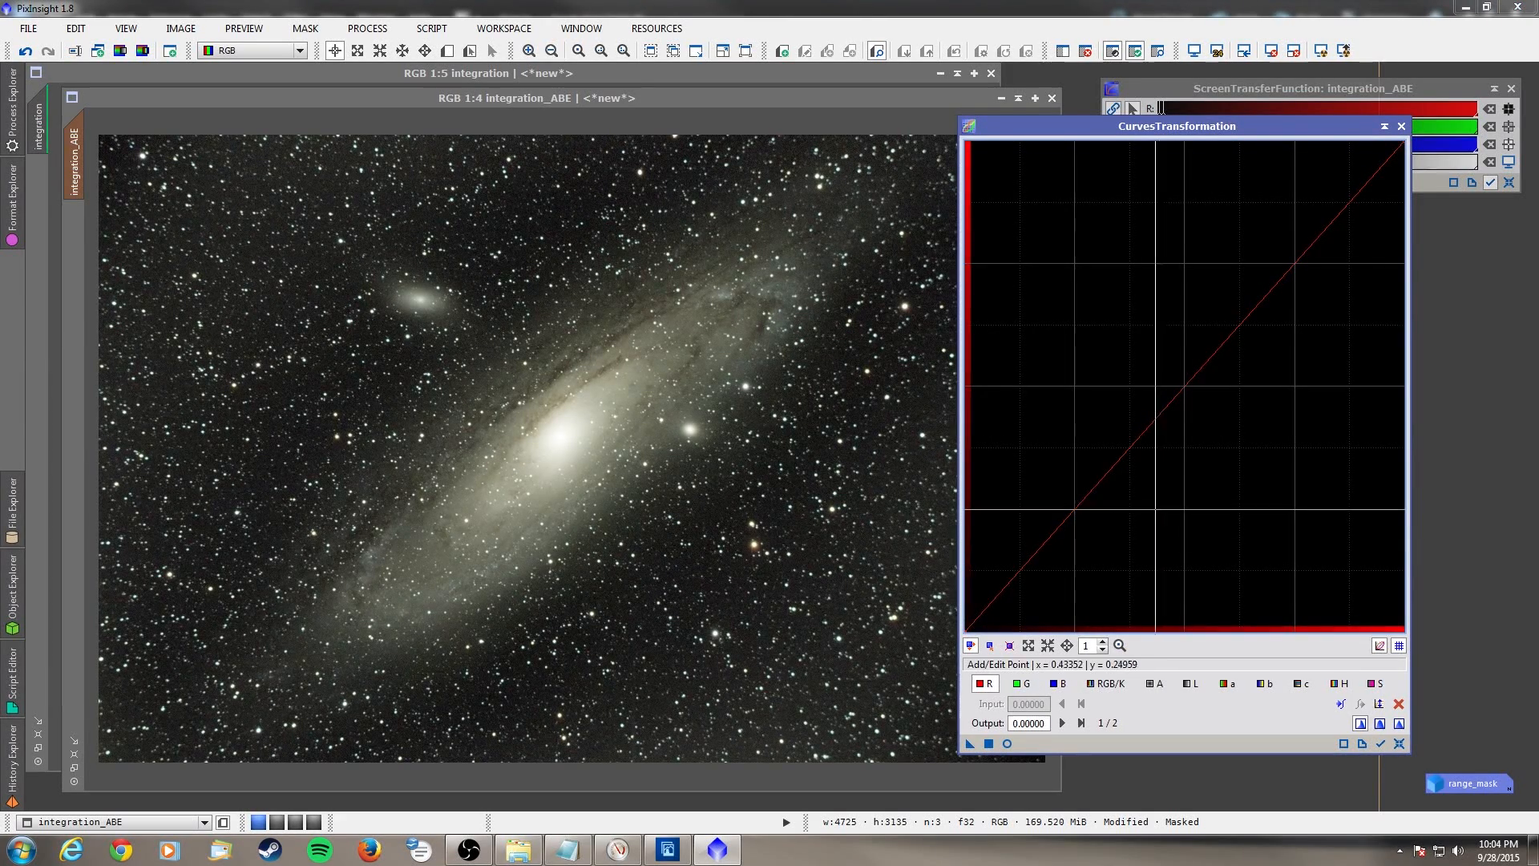
left_click(1113, 686)
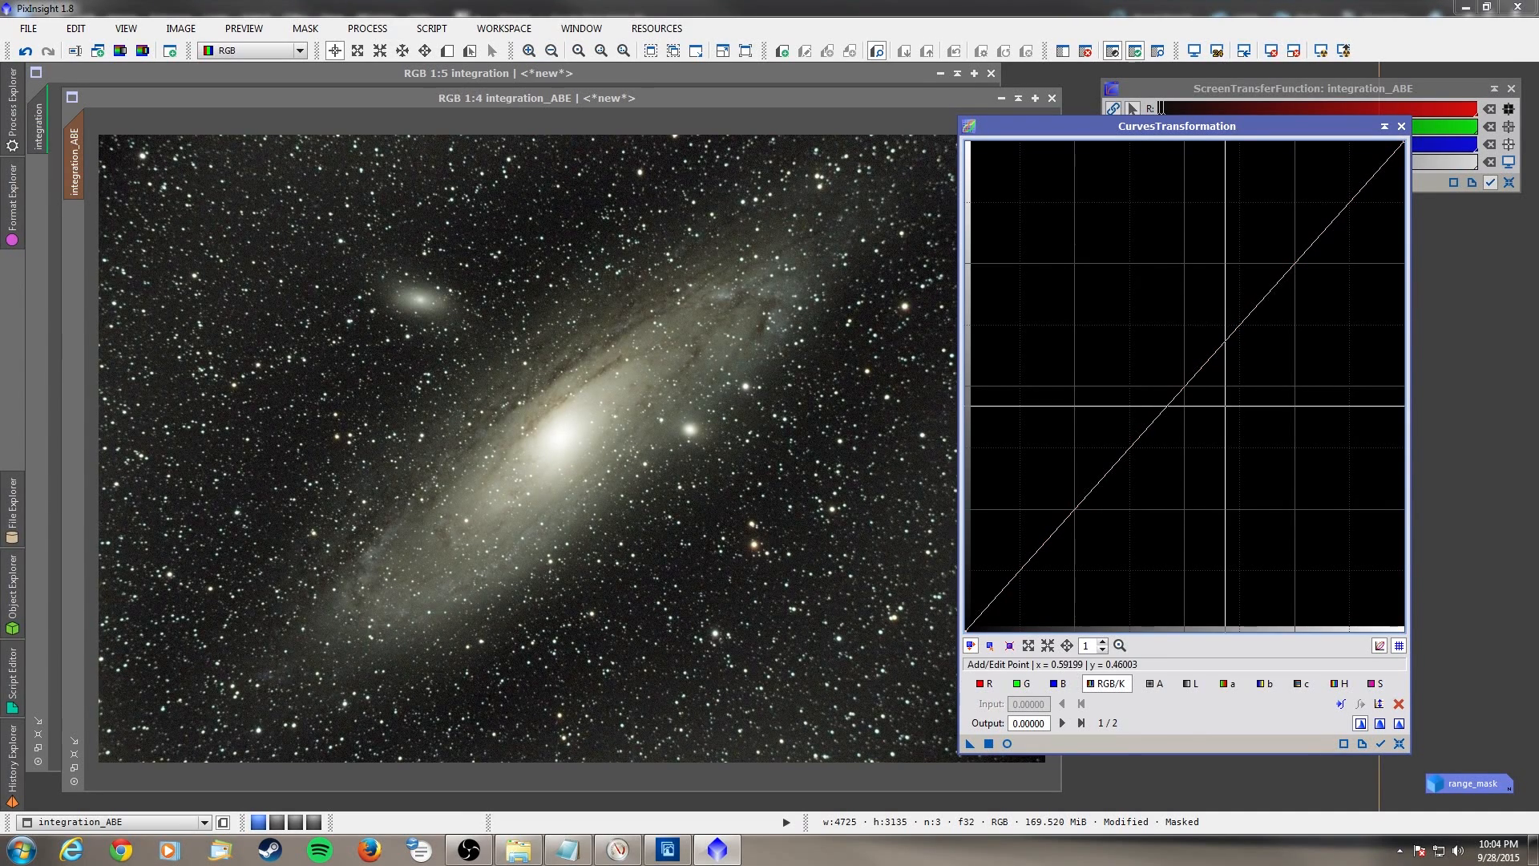
left_click_drag(1184, 399, 1204, 419)
left_click(1006, 743)
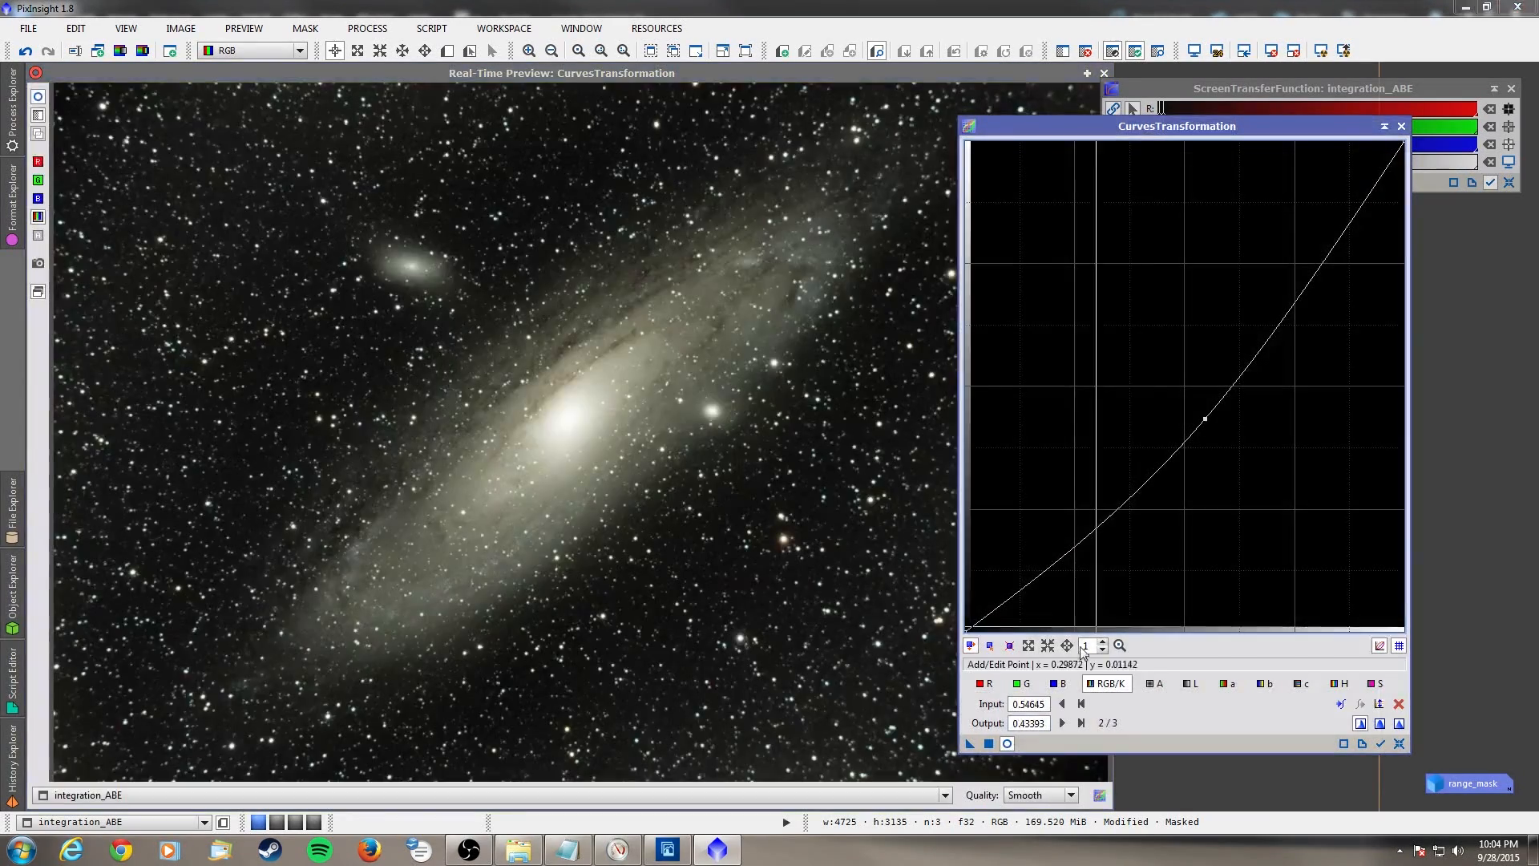
- Reset the curve and try a stronger darkening with an RGB/K point at input 0.612, output 0.398
left_click(1398, 743)
left_click_drag(1180, 391, 1241, 446)
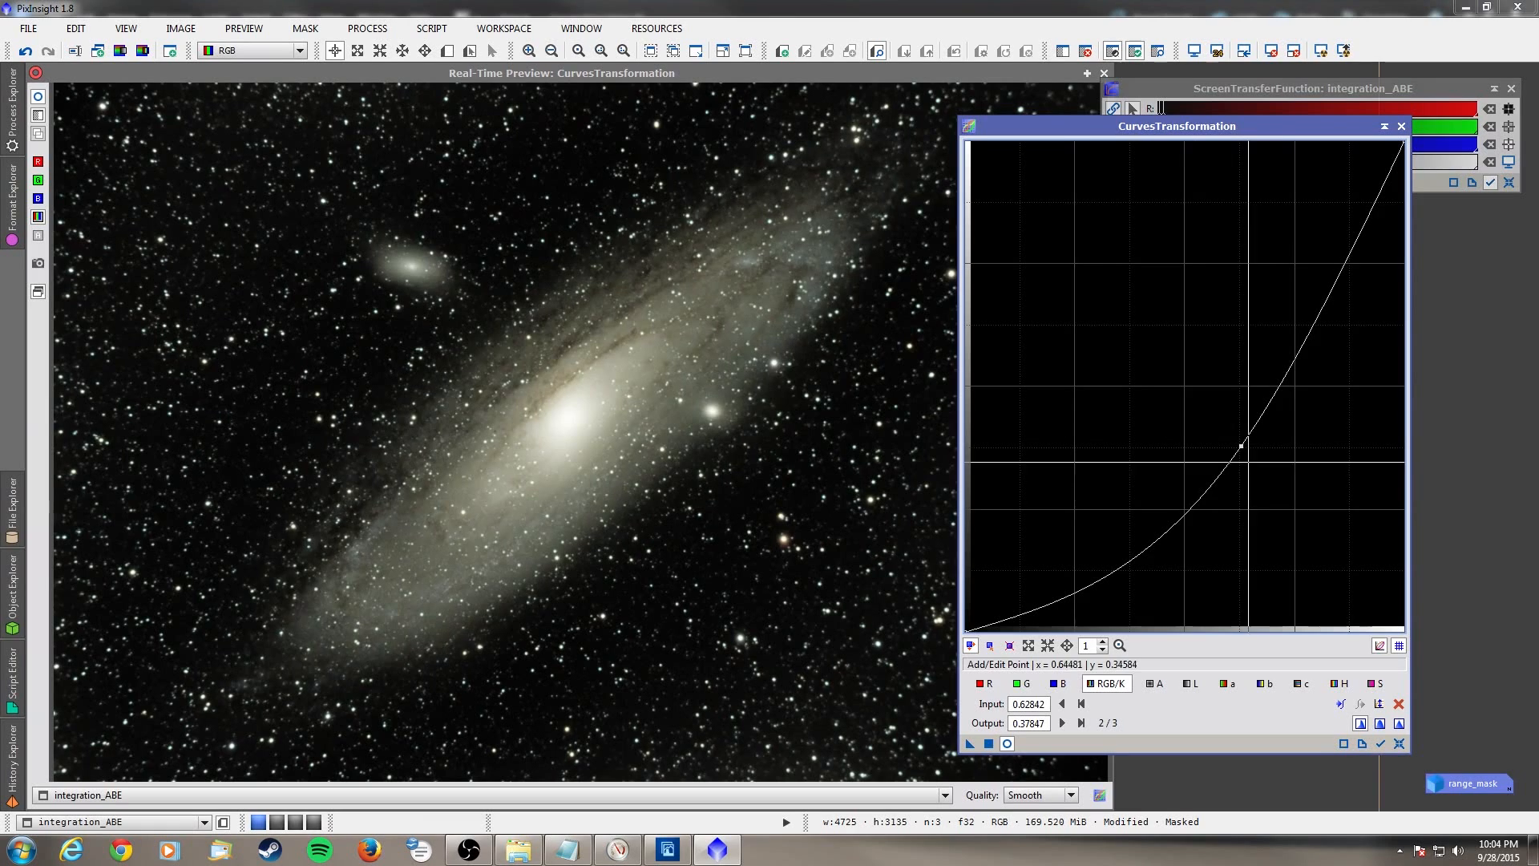
left_click_drag(1240, 447, 1233, 436)
left_click(367, 28)
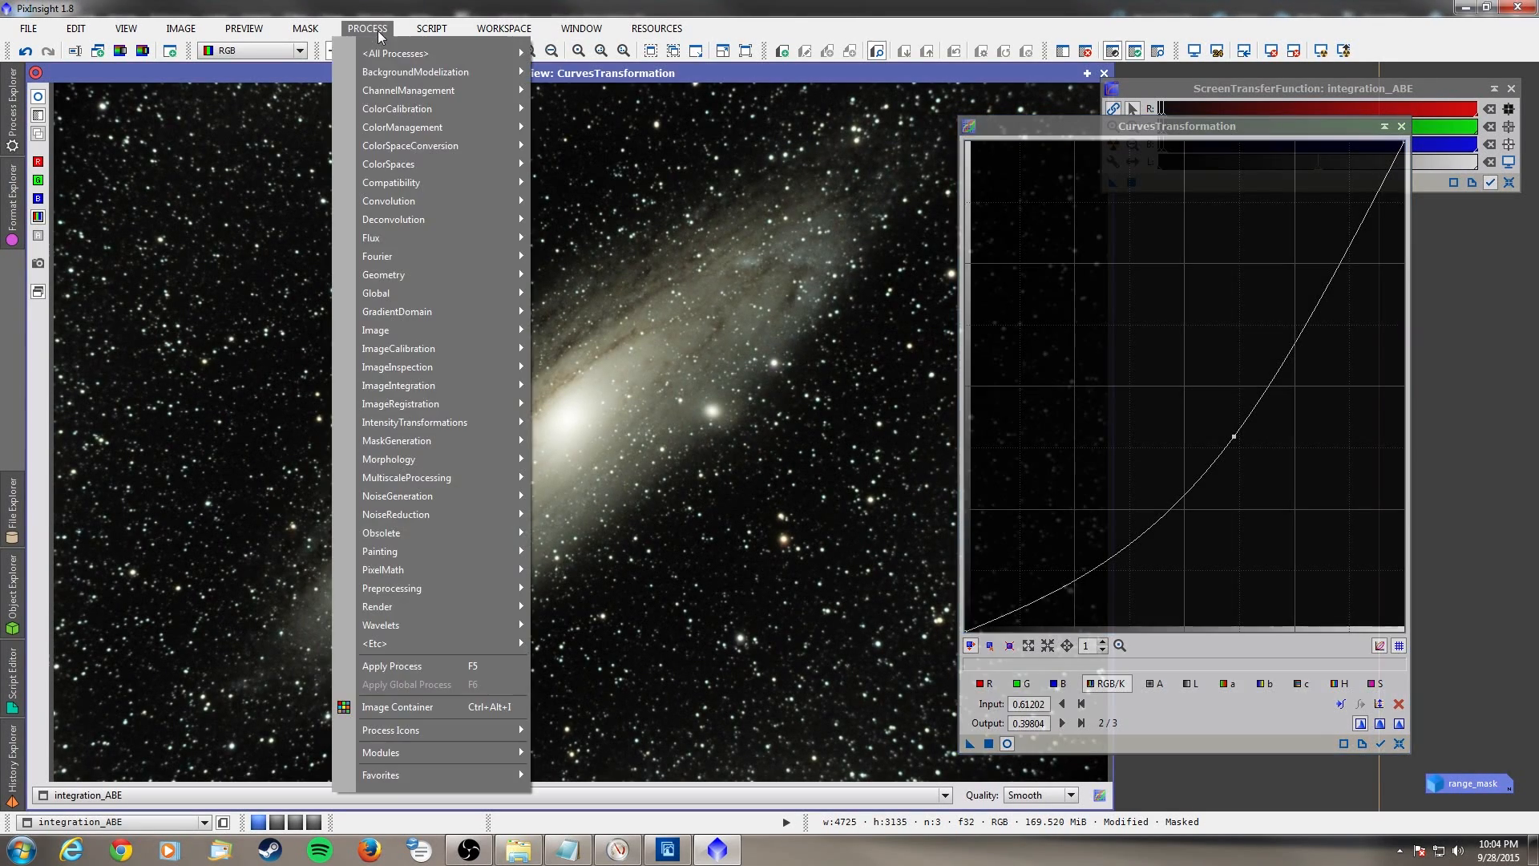
mouse_move(481, 72)
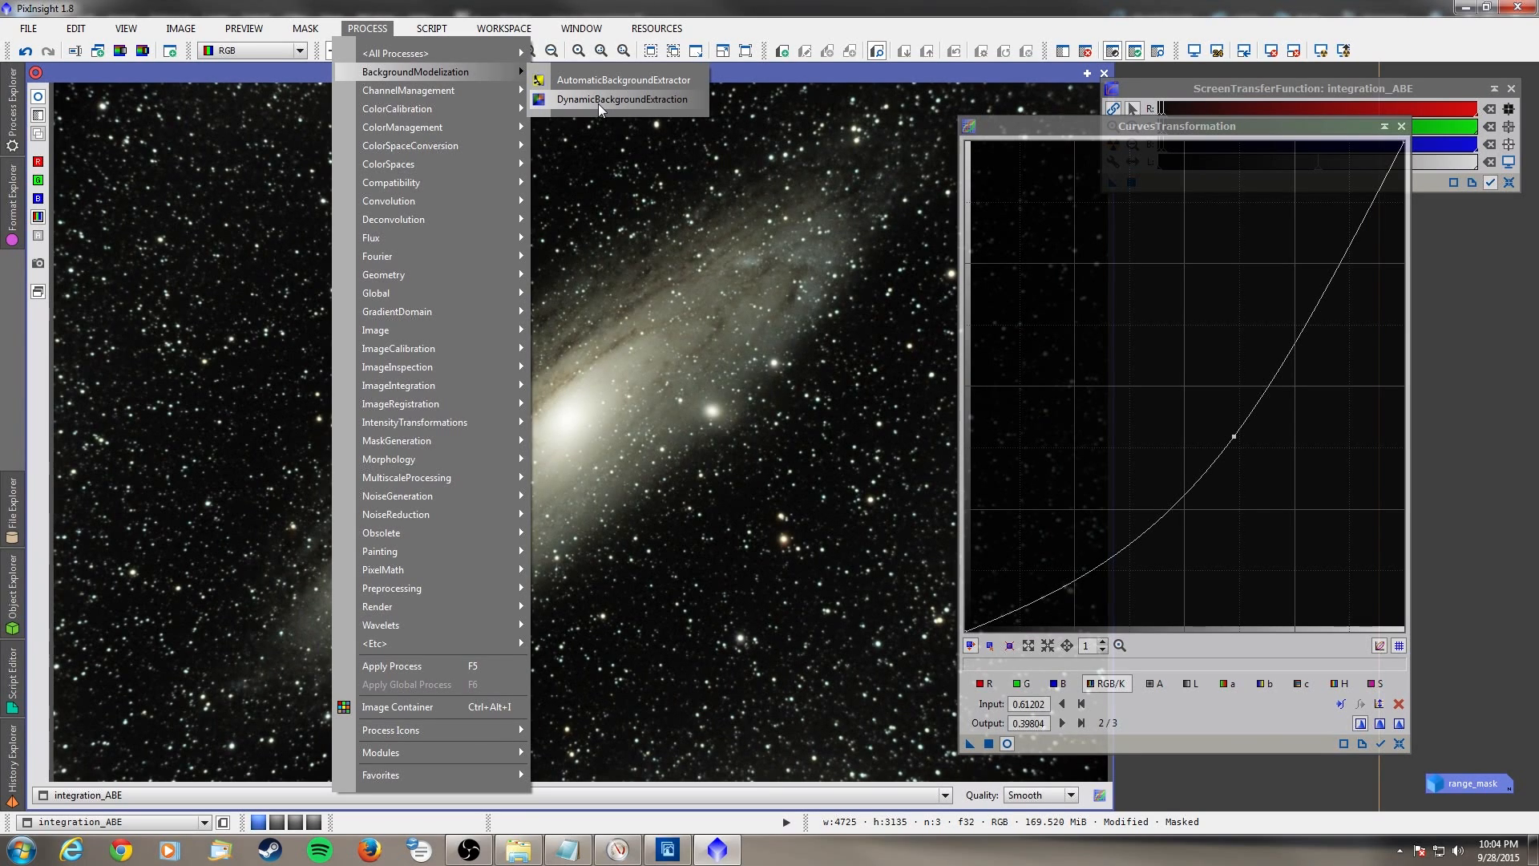
left_click(781, 74)
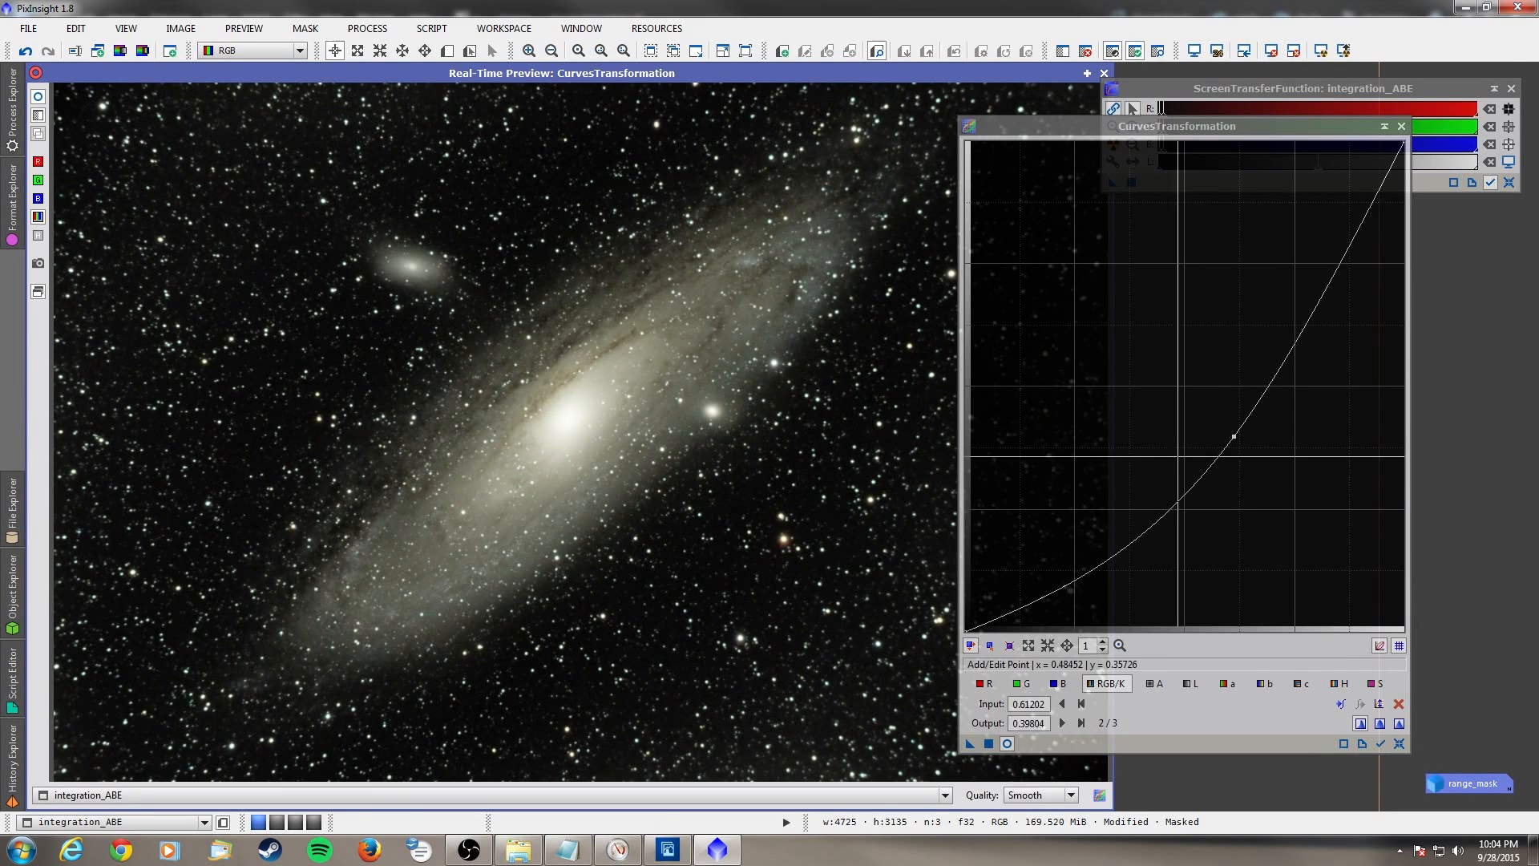
- Try a second RGB/K curve point in the shadows at input 0.264, output 0.096, and reset the curve
left_click(1082, 586)
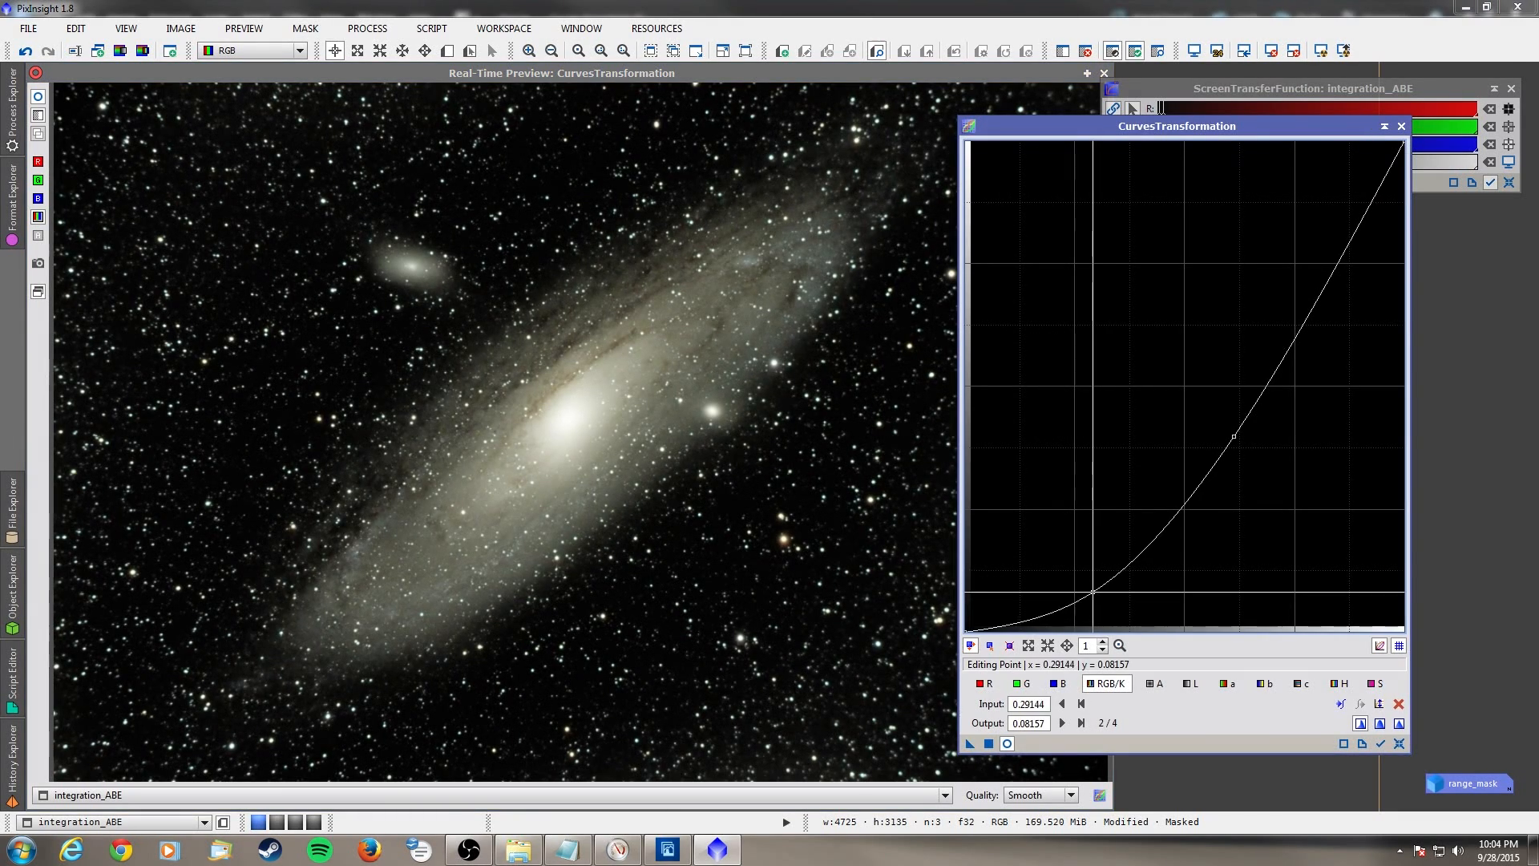
left_click_drag(1082, 586, 1080, 584)
left_click(305, 28)
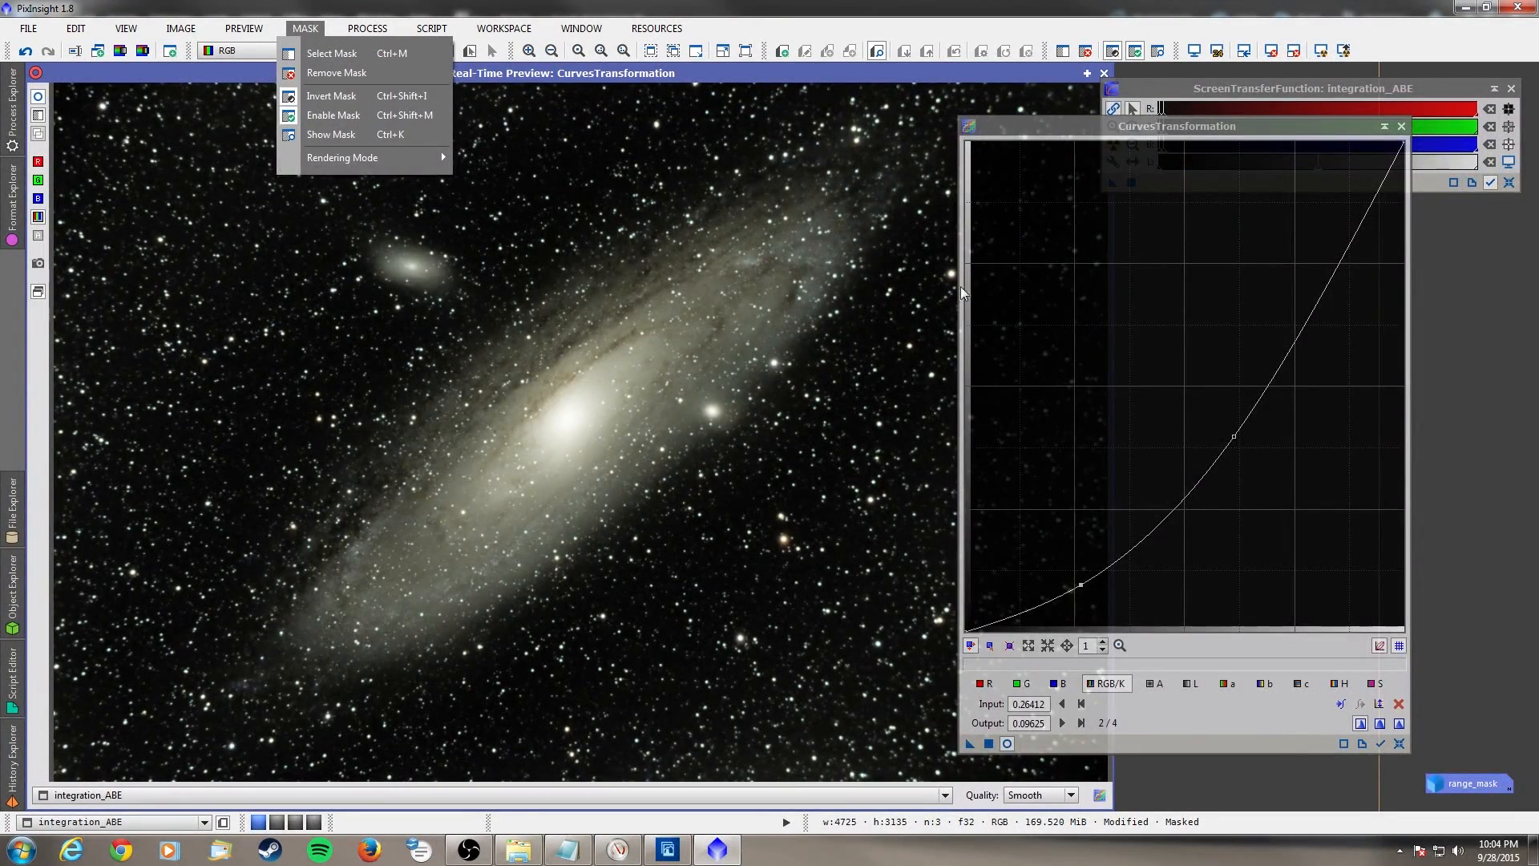
left_click(1124, 138)
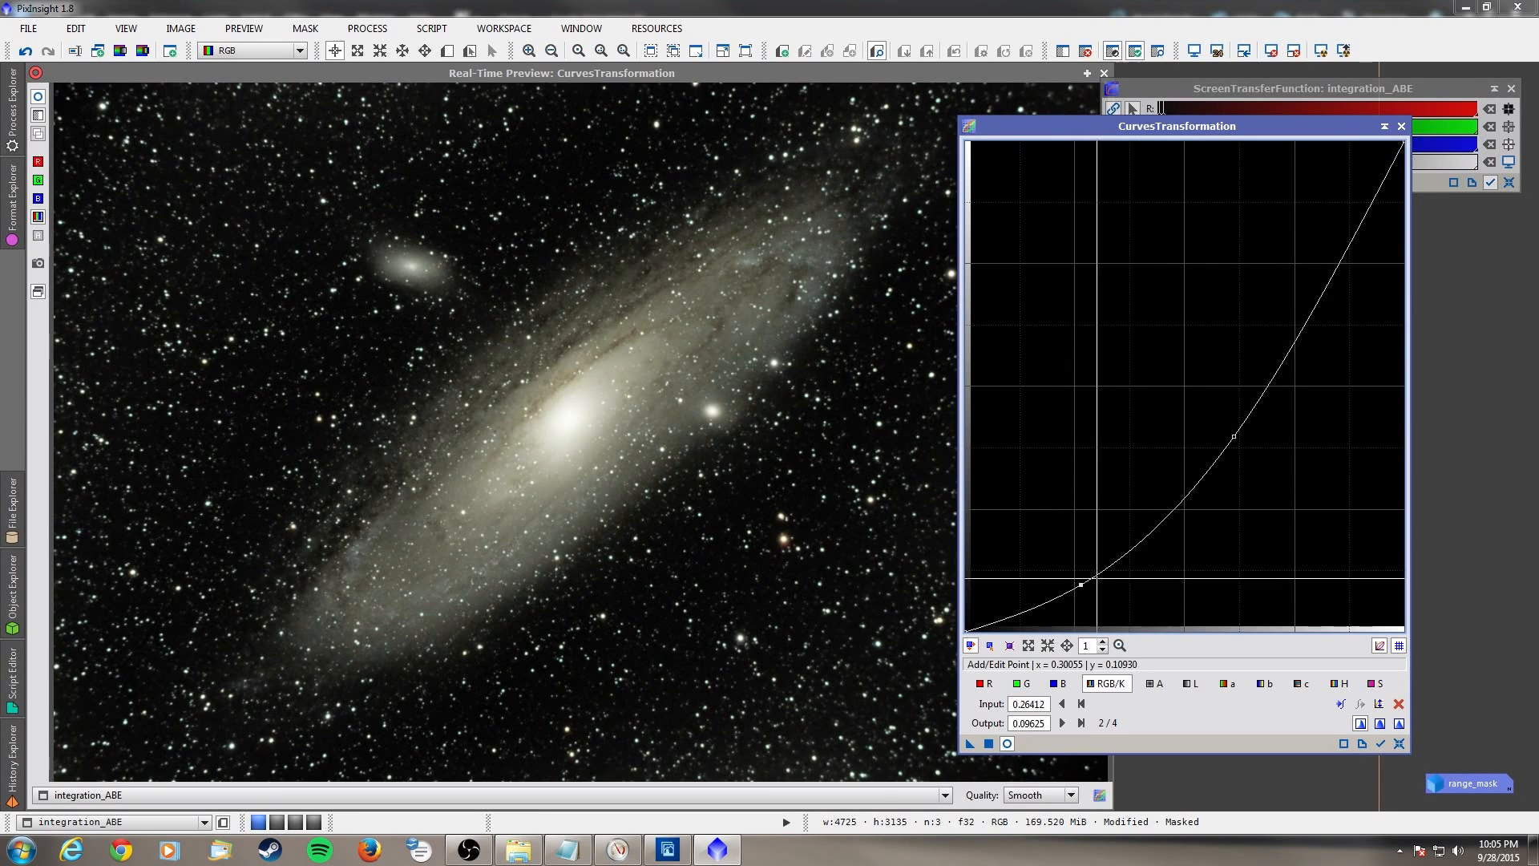
left_click(1399, 744)
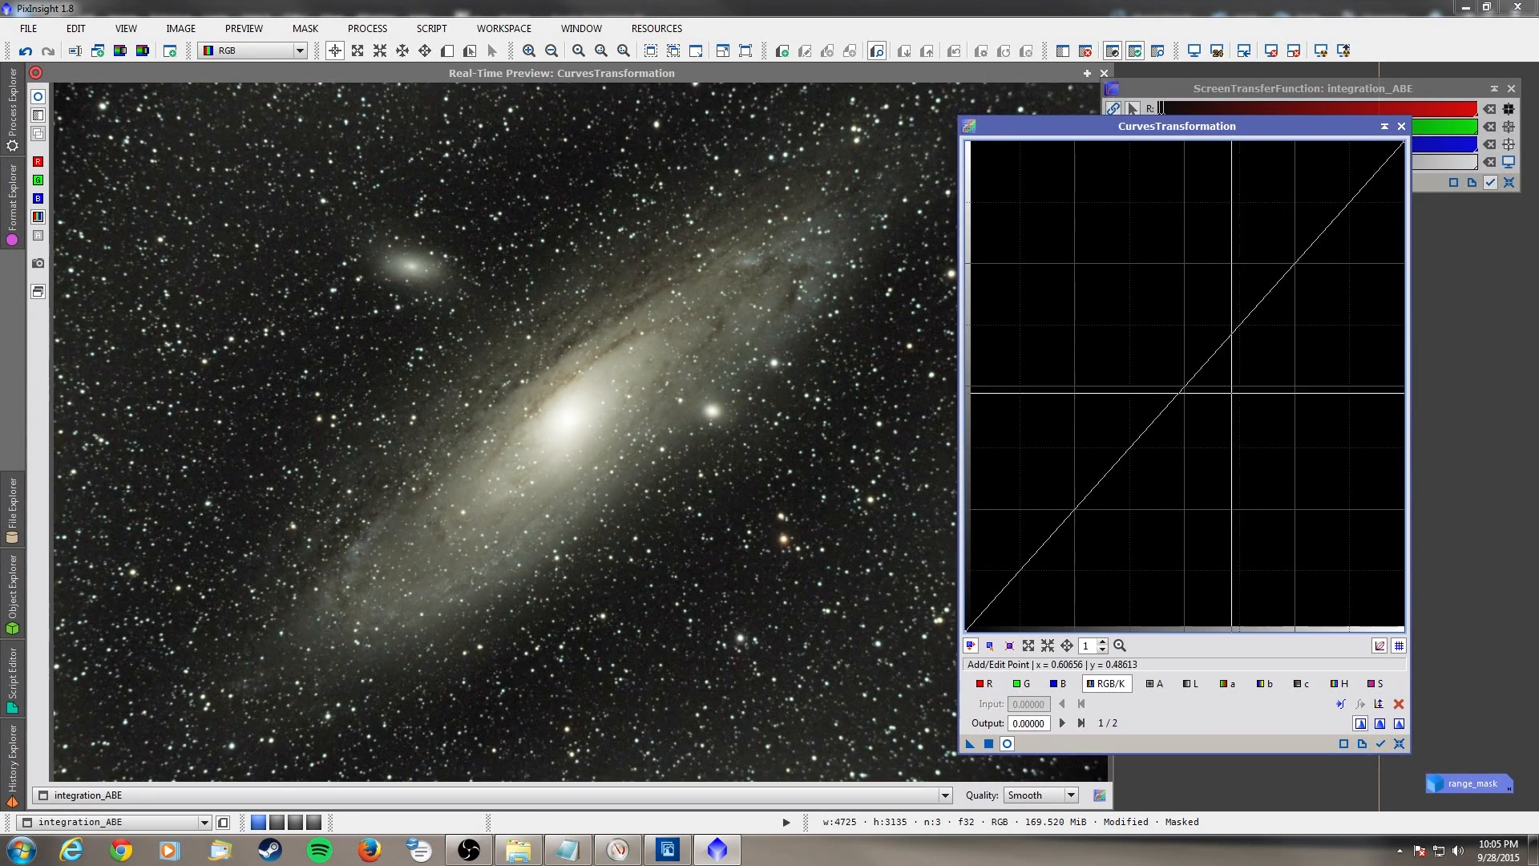
- Pull the RGB/K curve down to input 0.597, output 0.398, apply it to integration_ABE, and close the process windows
left_click_drag(1207, 362, 1227, 436)
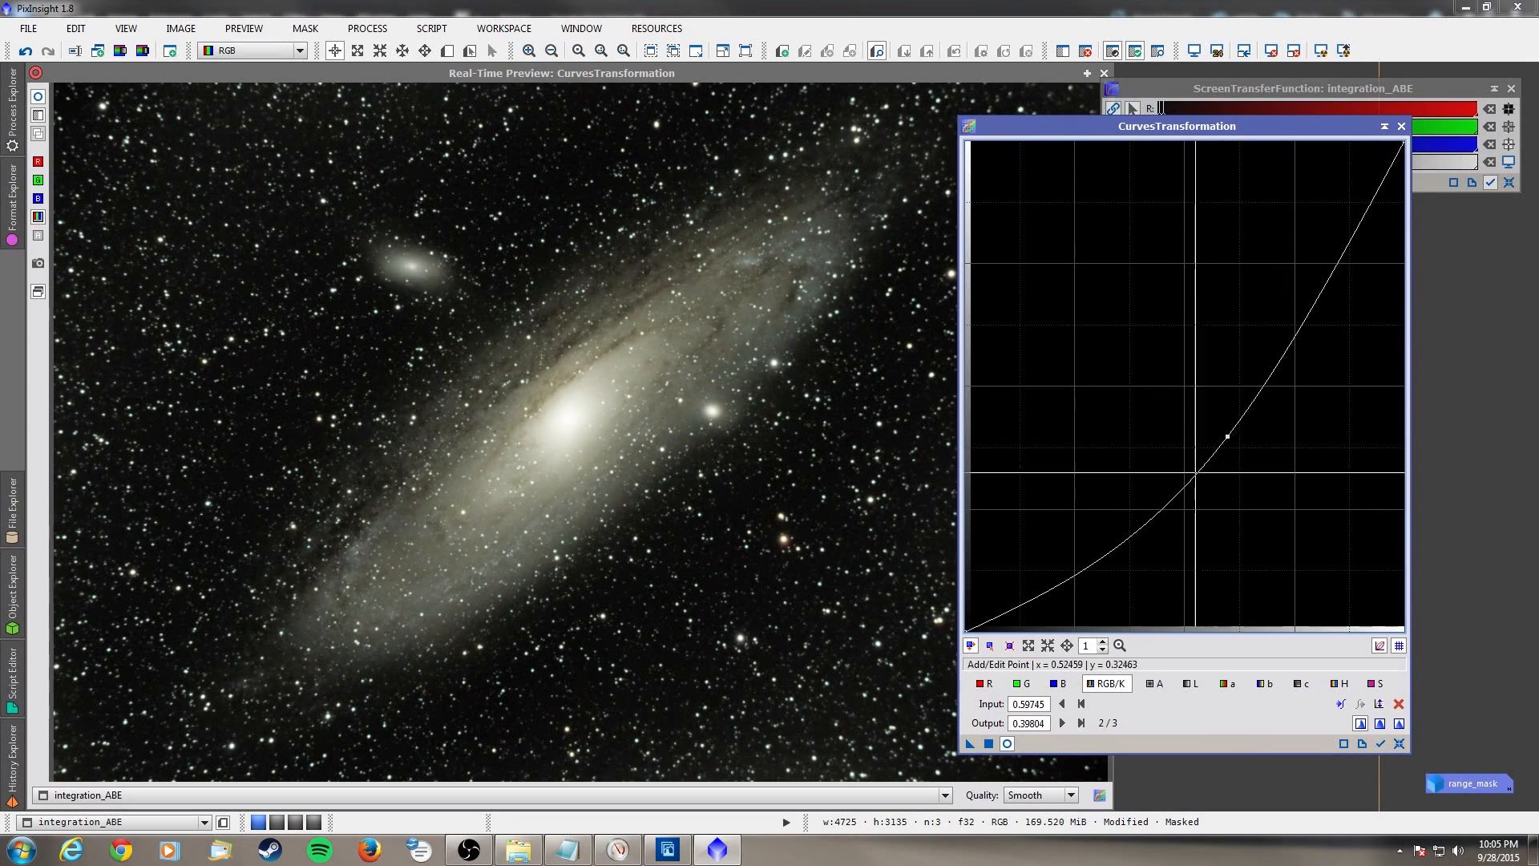
left_click(990, 744)
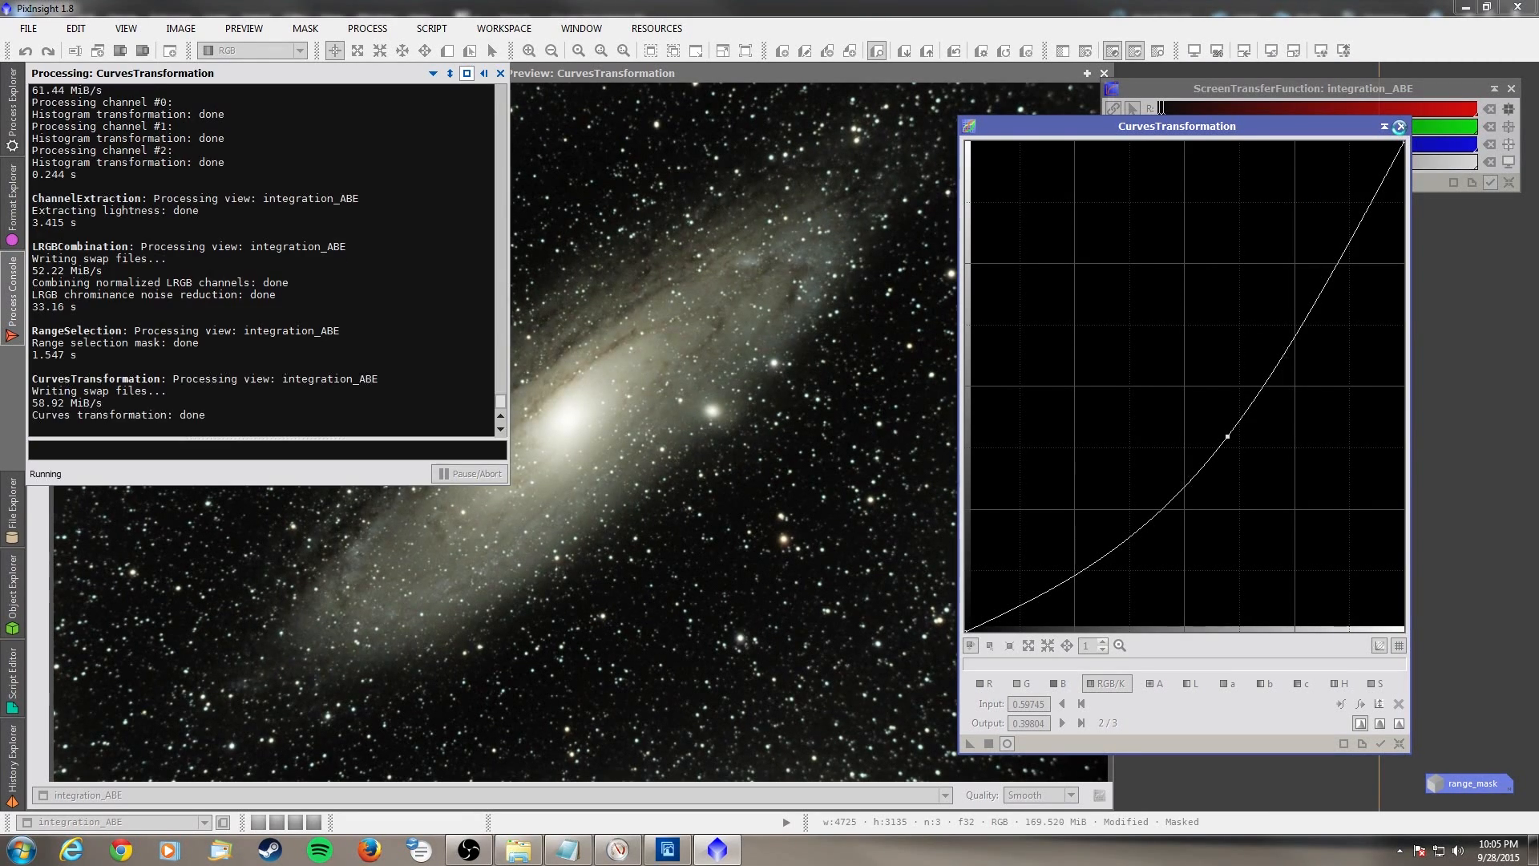
left_click(1401, 127)
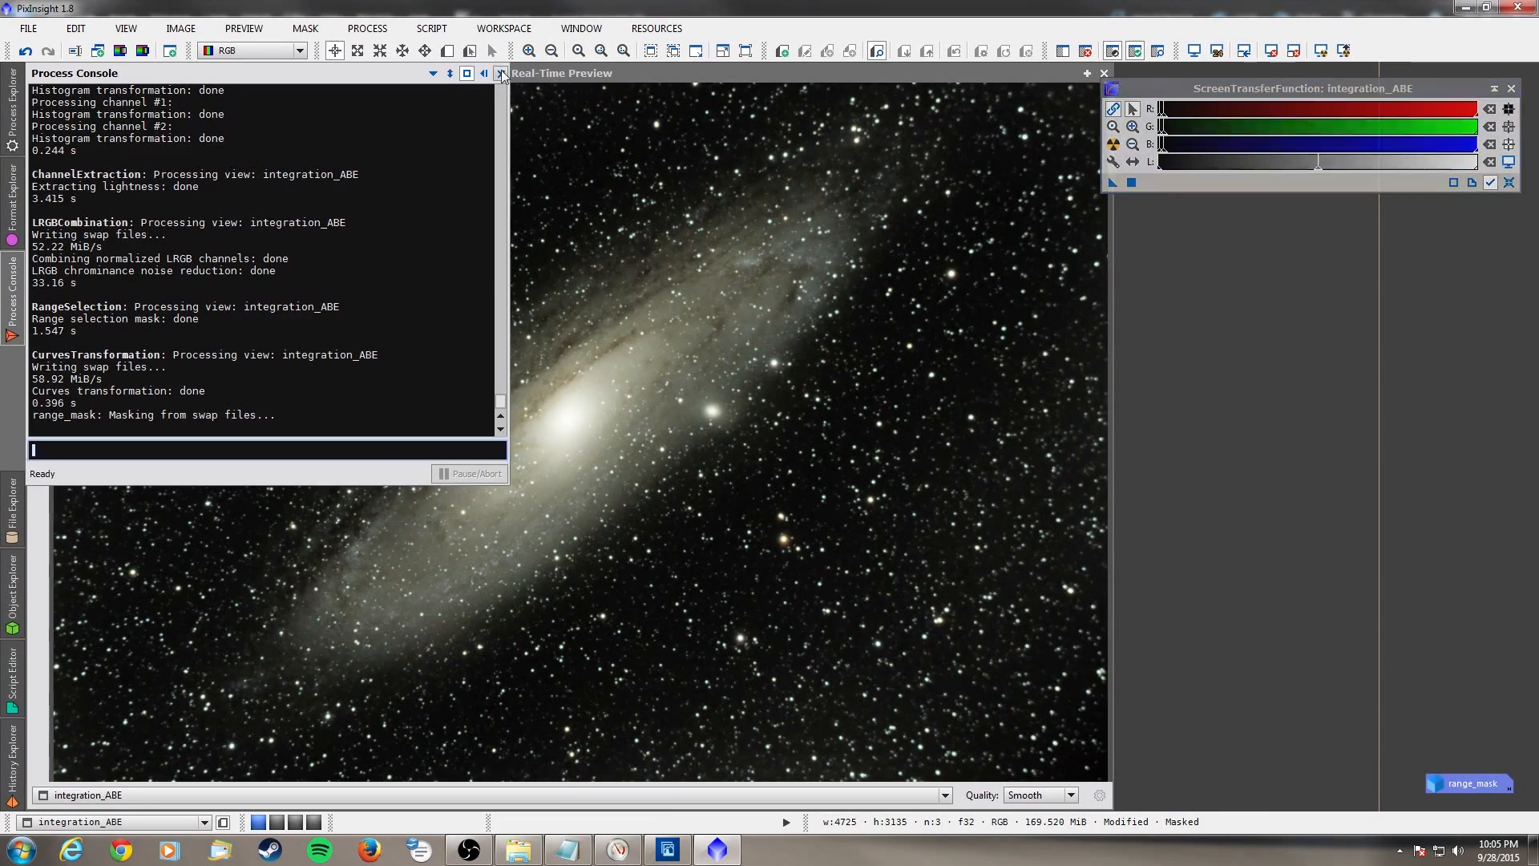
left_click(1104, 74)
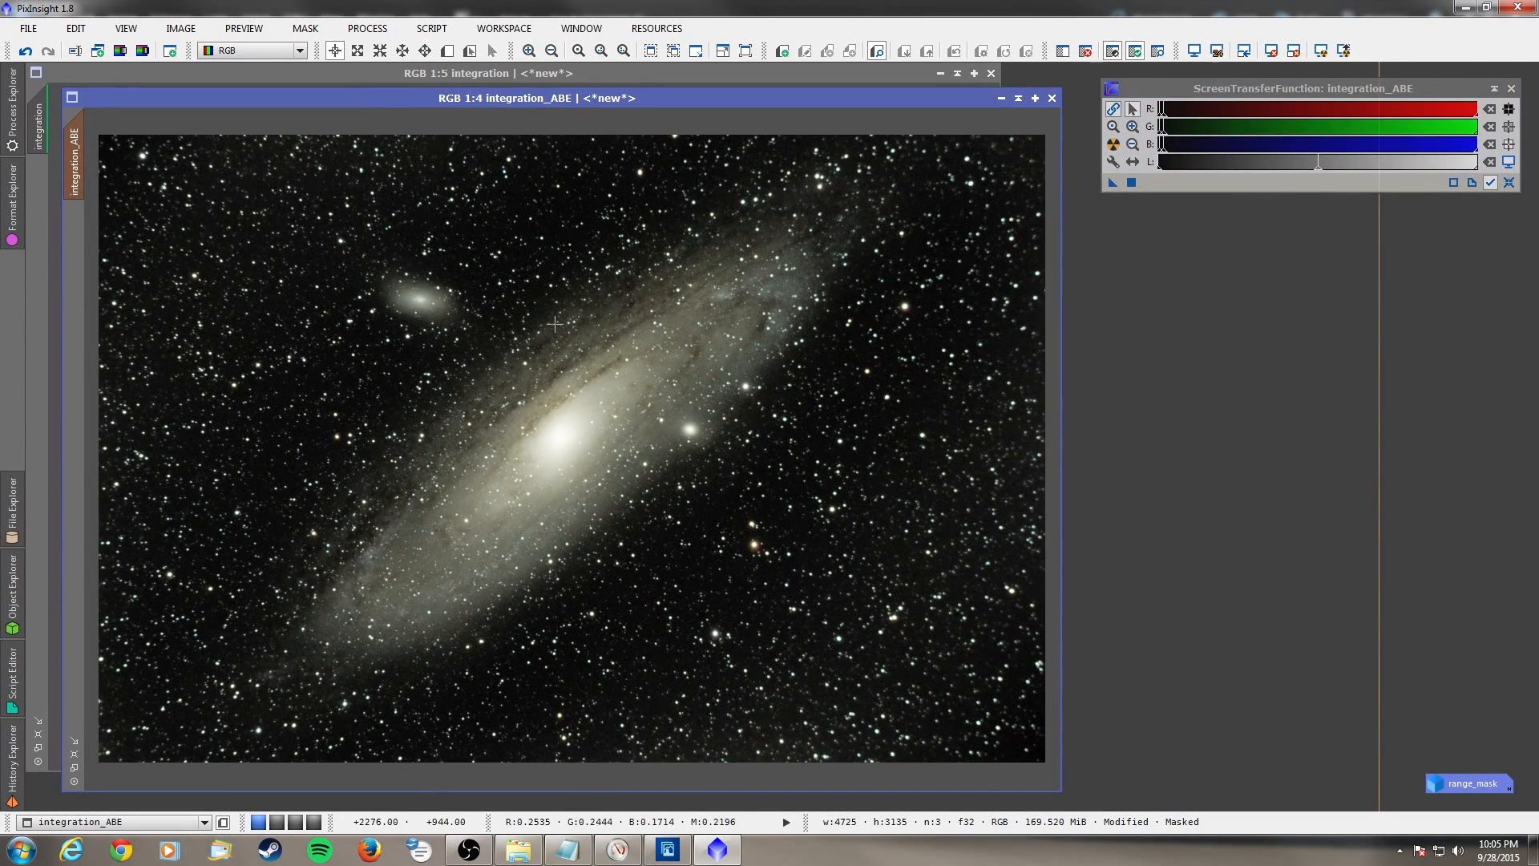
- Reopen CurvesTransformation with a real-time preview of integration_ABE, reset its curve, and invert the mask to expose the galaxy
left_click(375, 33)
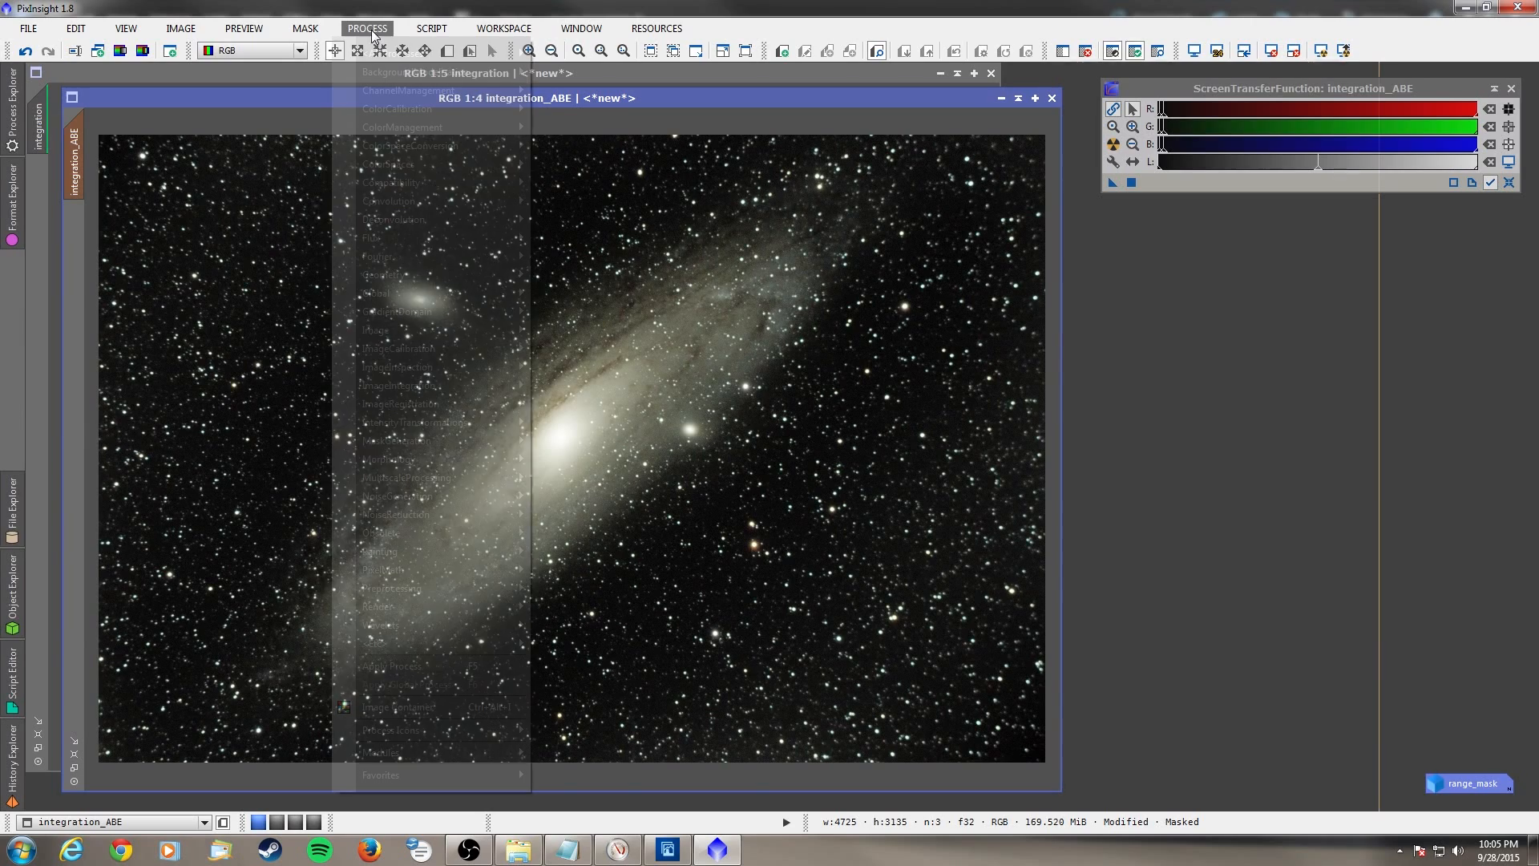
mouse_move(401, 53)
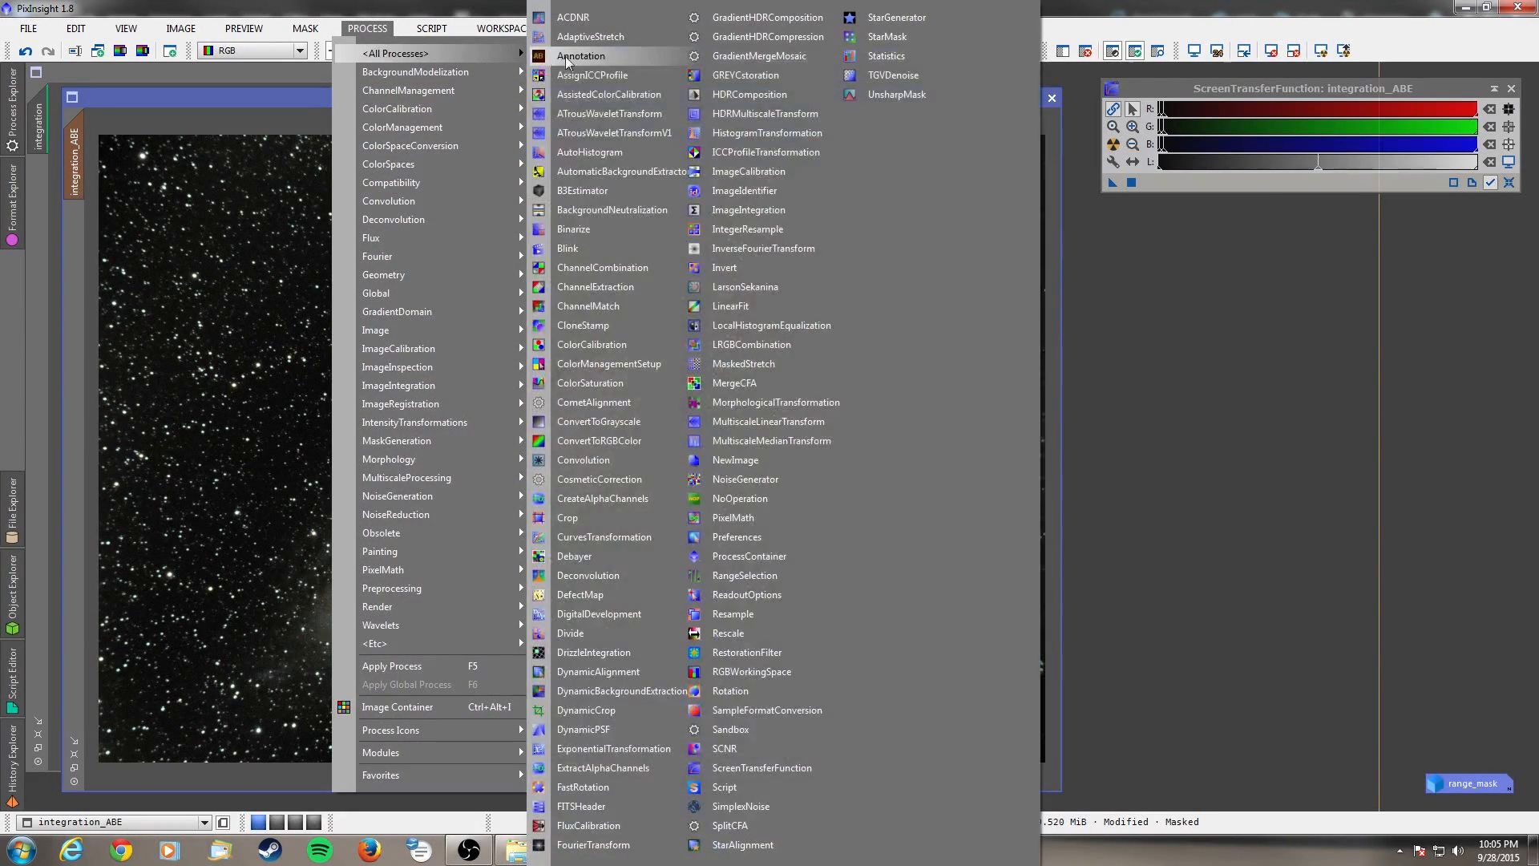
left_click(633, 537)
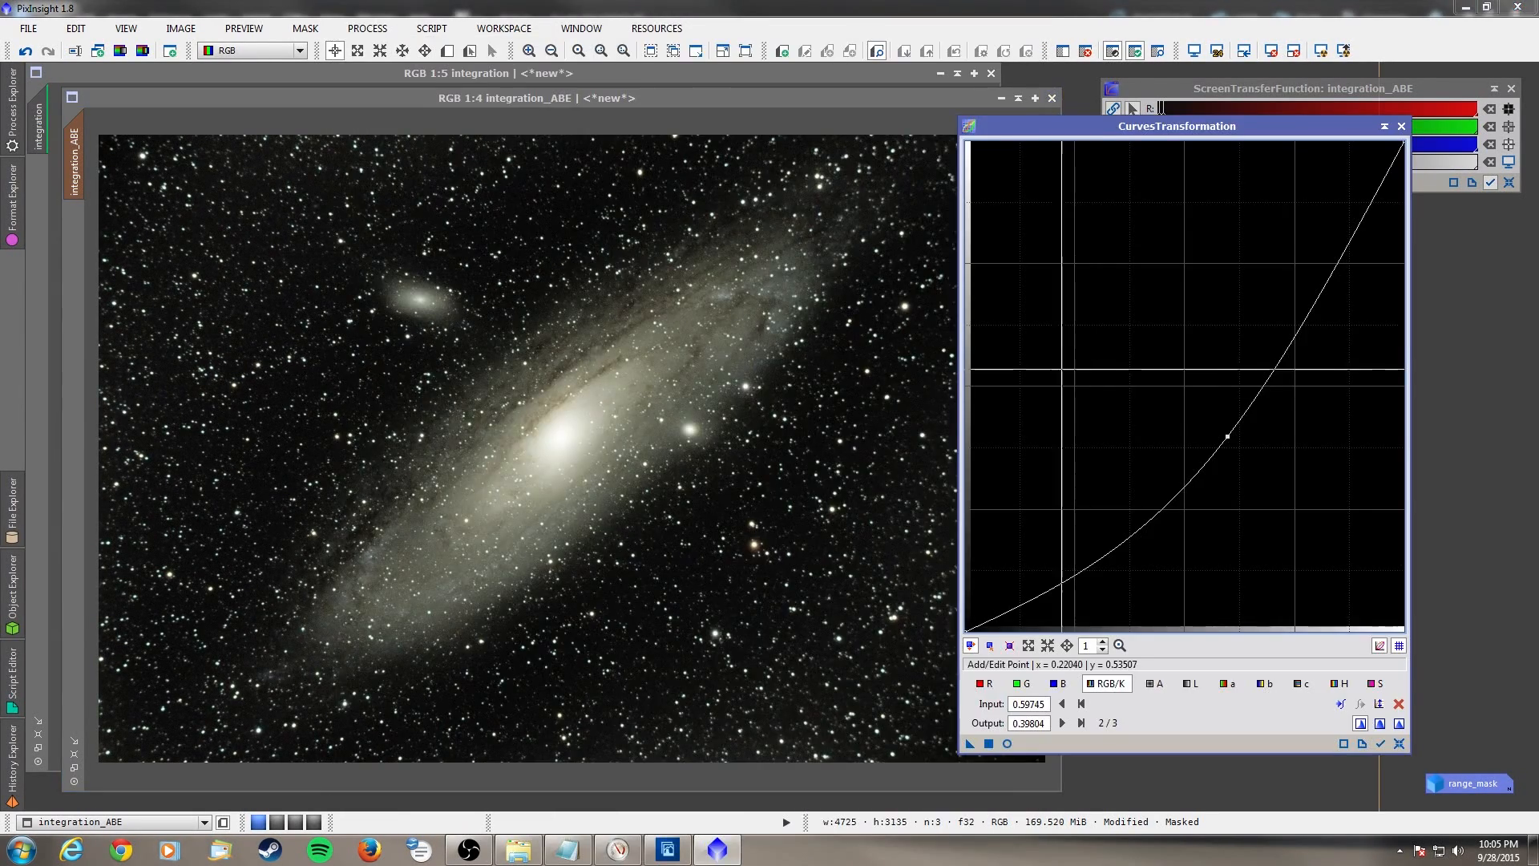
left_click(625, 94)
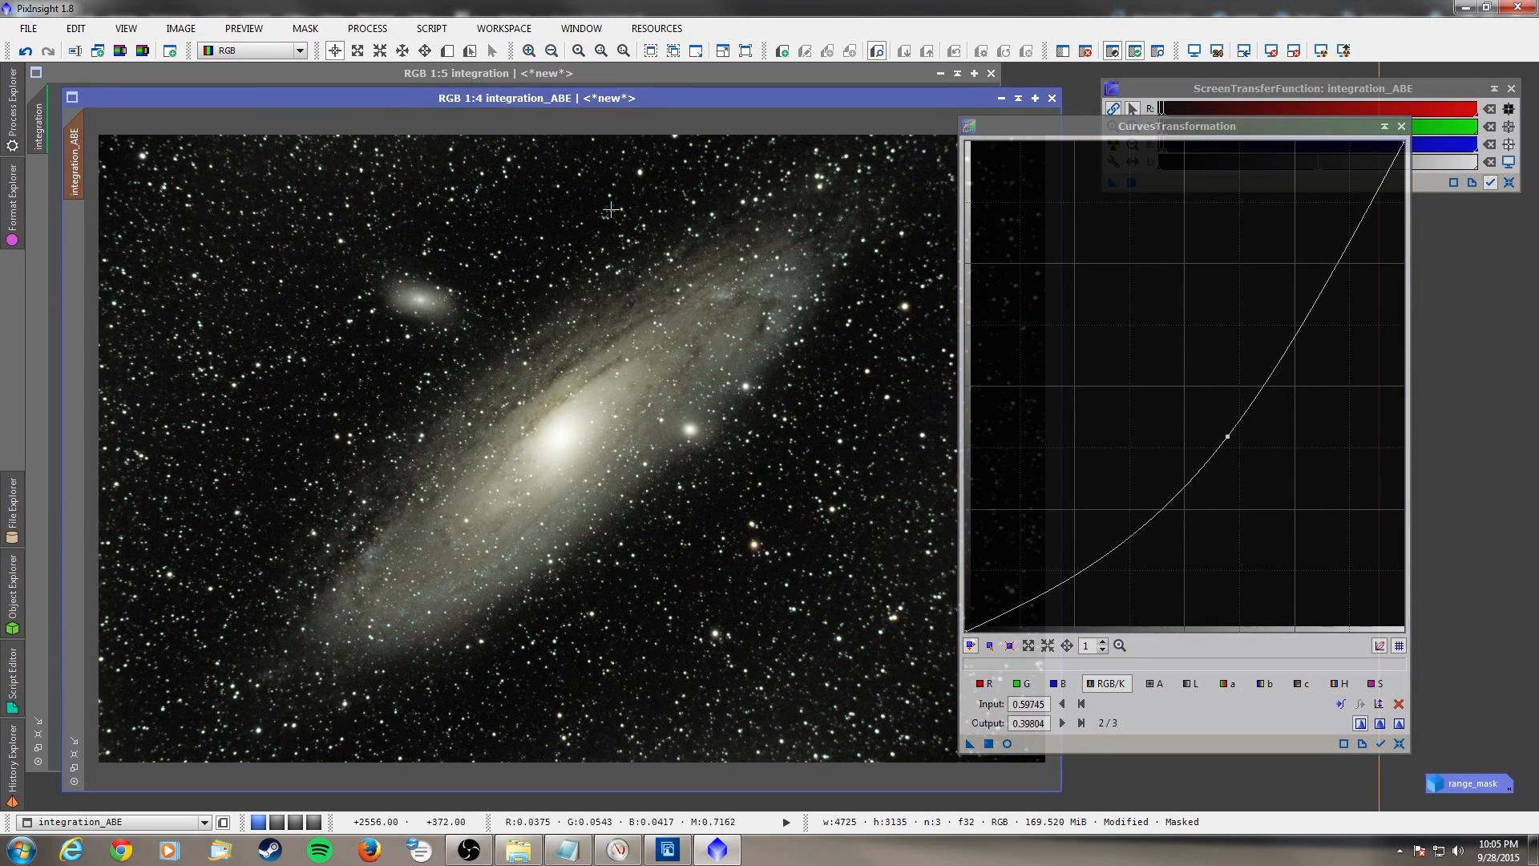
left_click(308, 29)
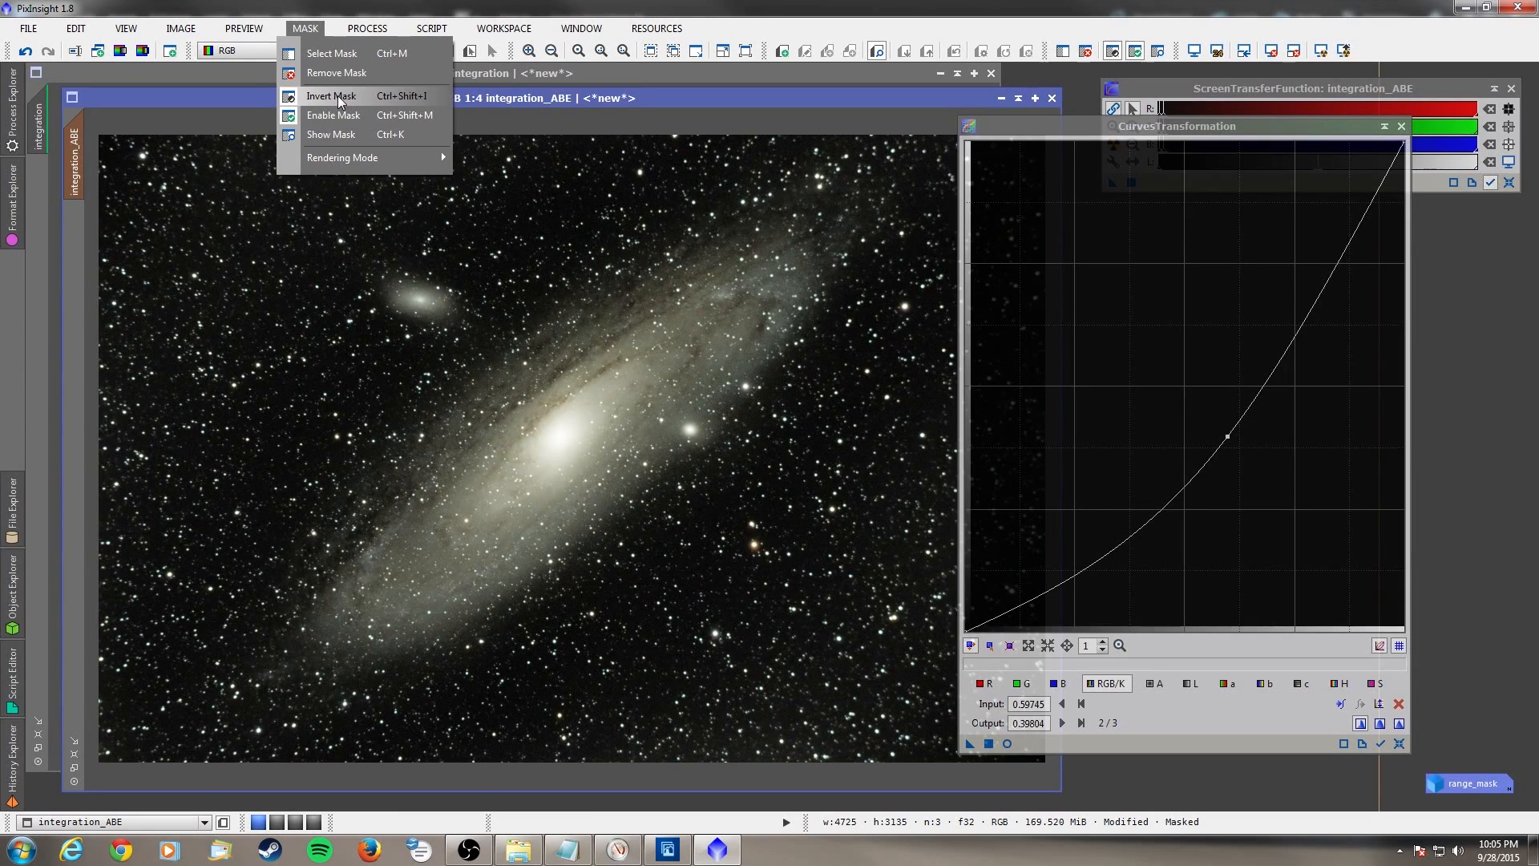
left_click(1008, 743)
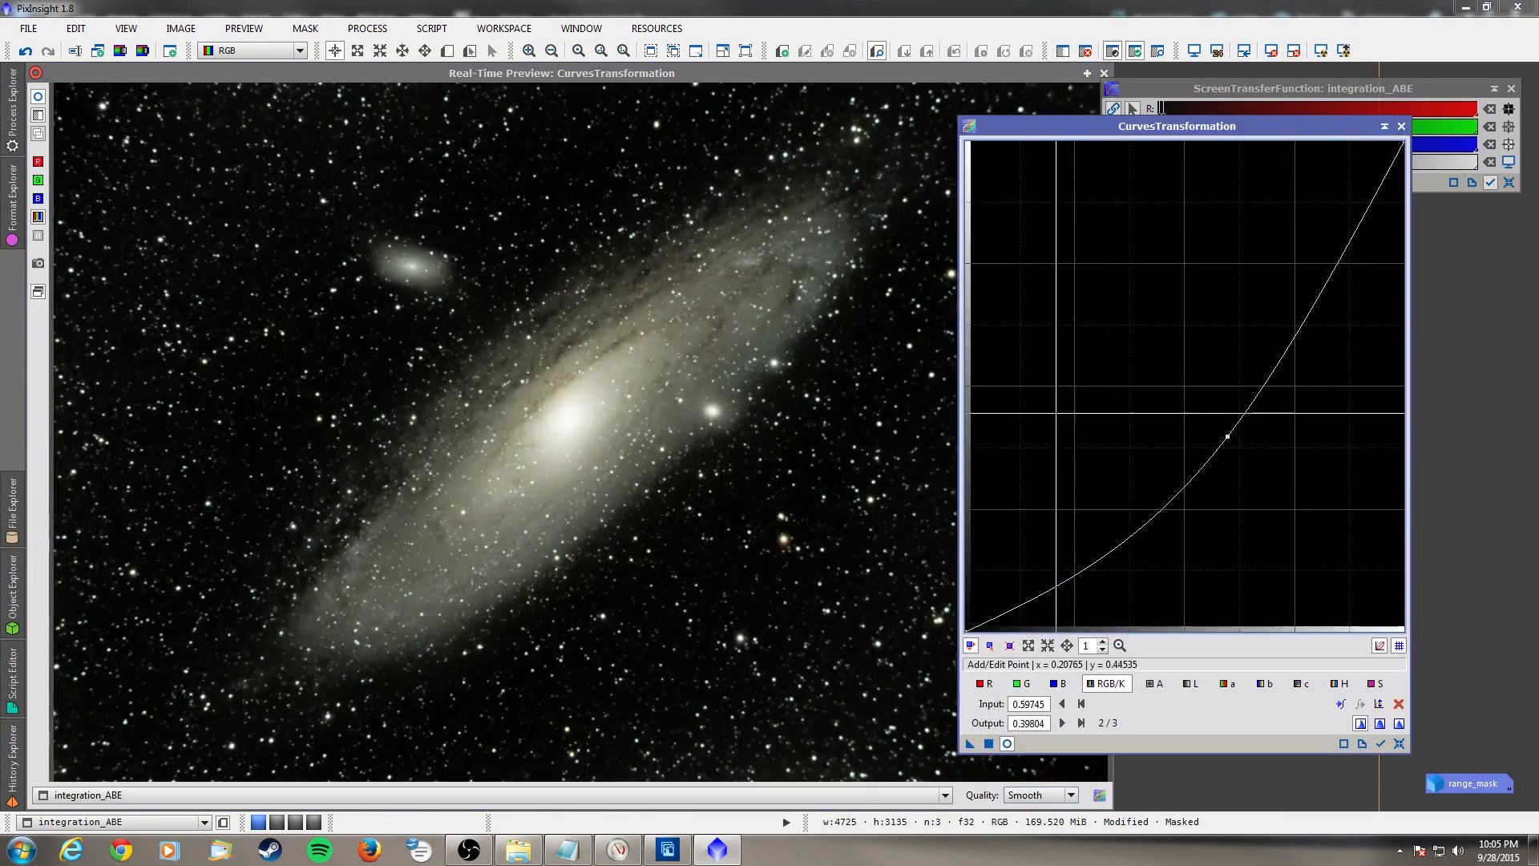
left_click(1399, 743)
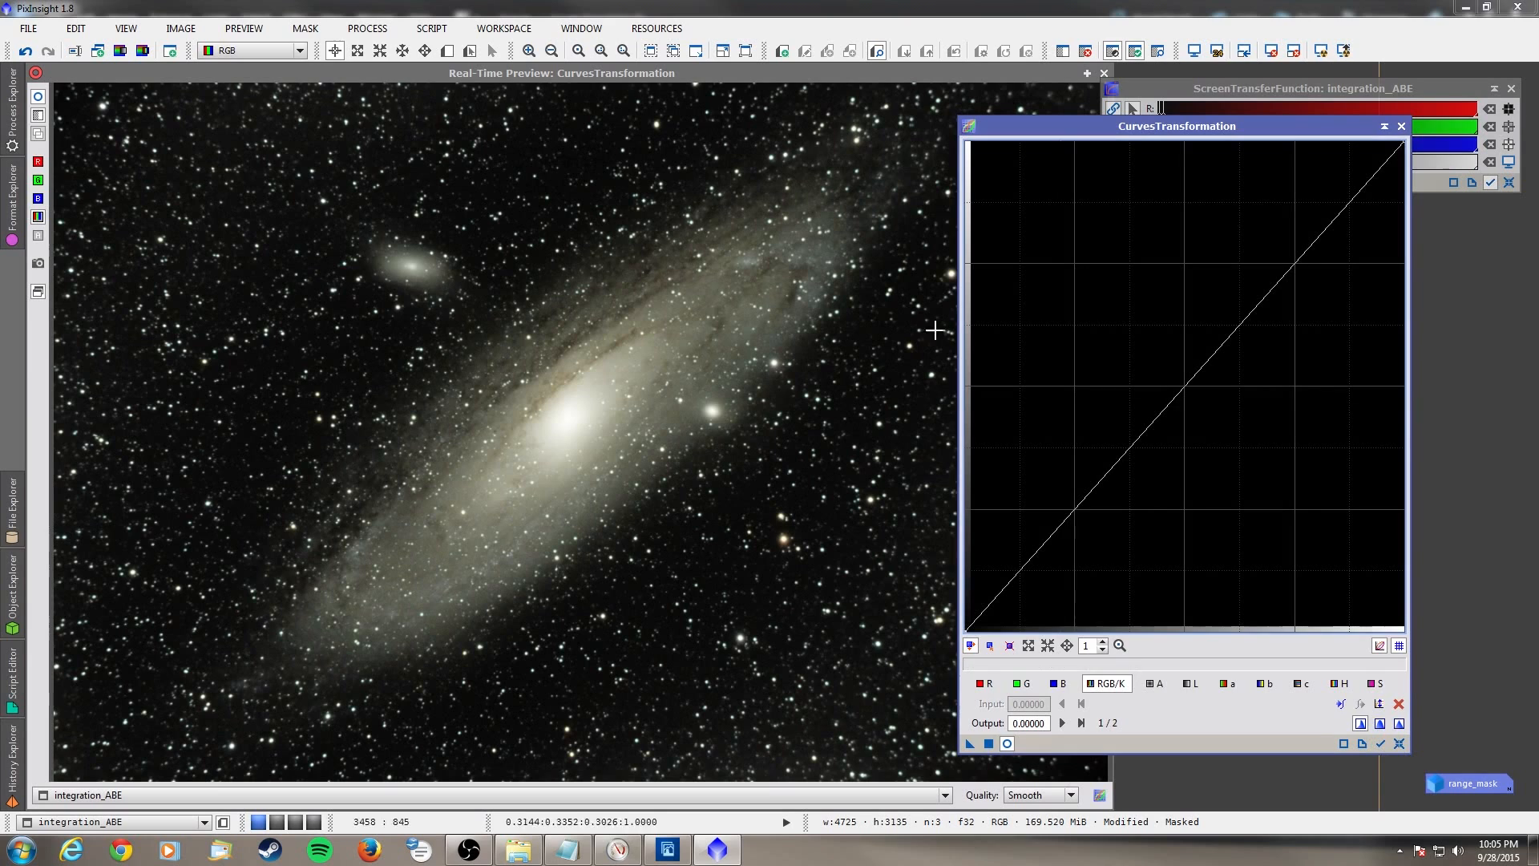
left_click(307, 29)
left_click(324, 96)
- Try an RGB/K curve point at input 0.475, output 0.507, and reset the curve
left_click_drag(1202, 367, 1173, 383)
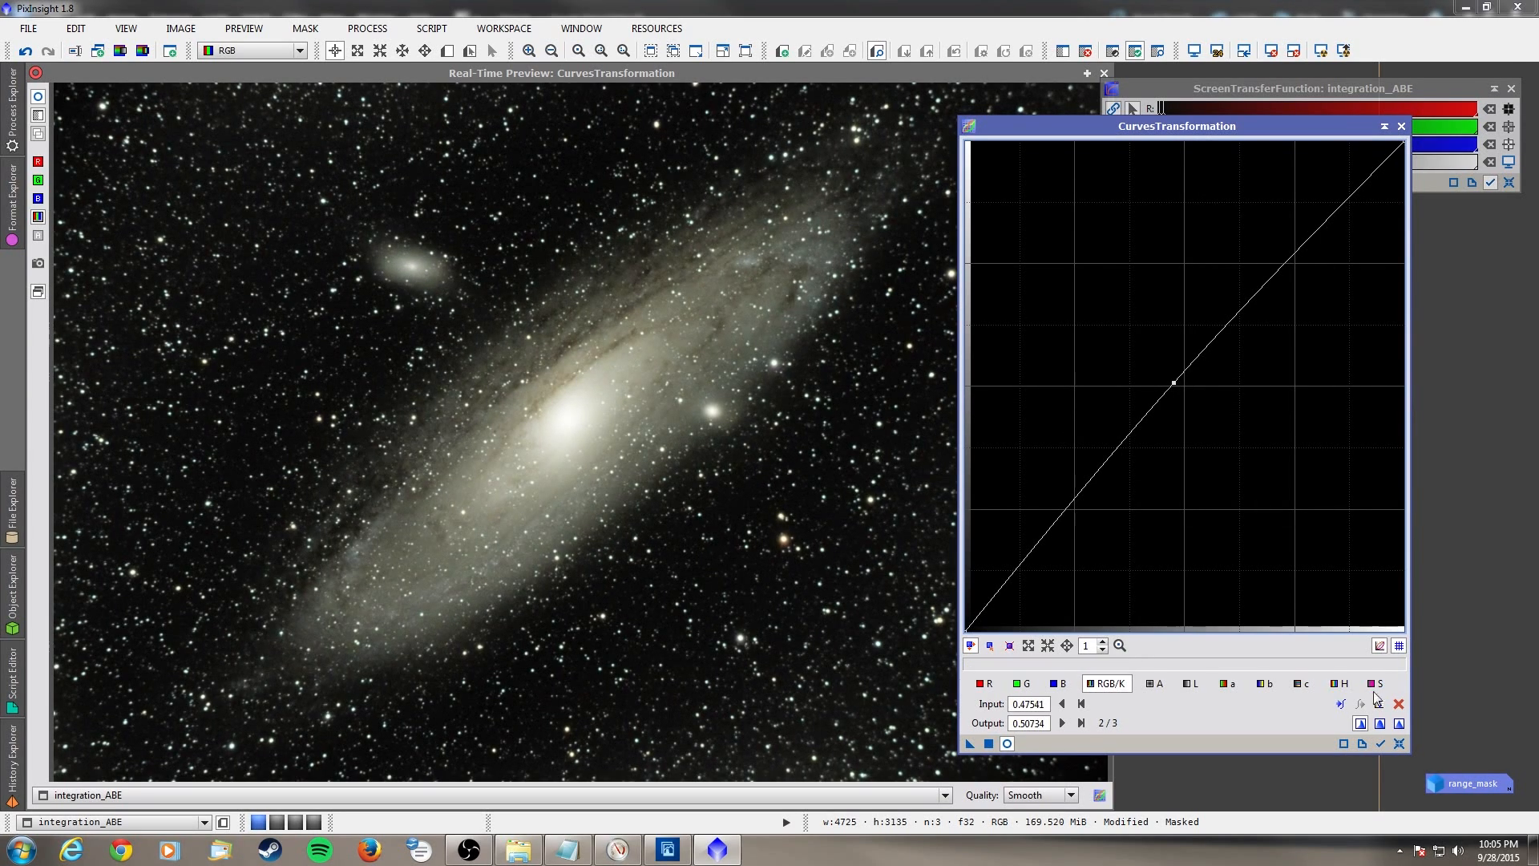
left_click(1395, 744)
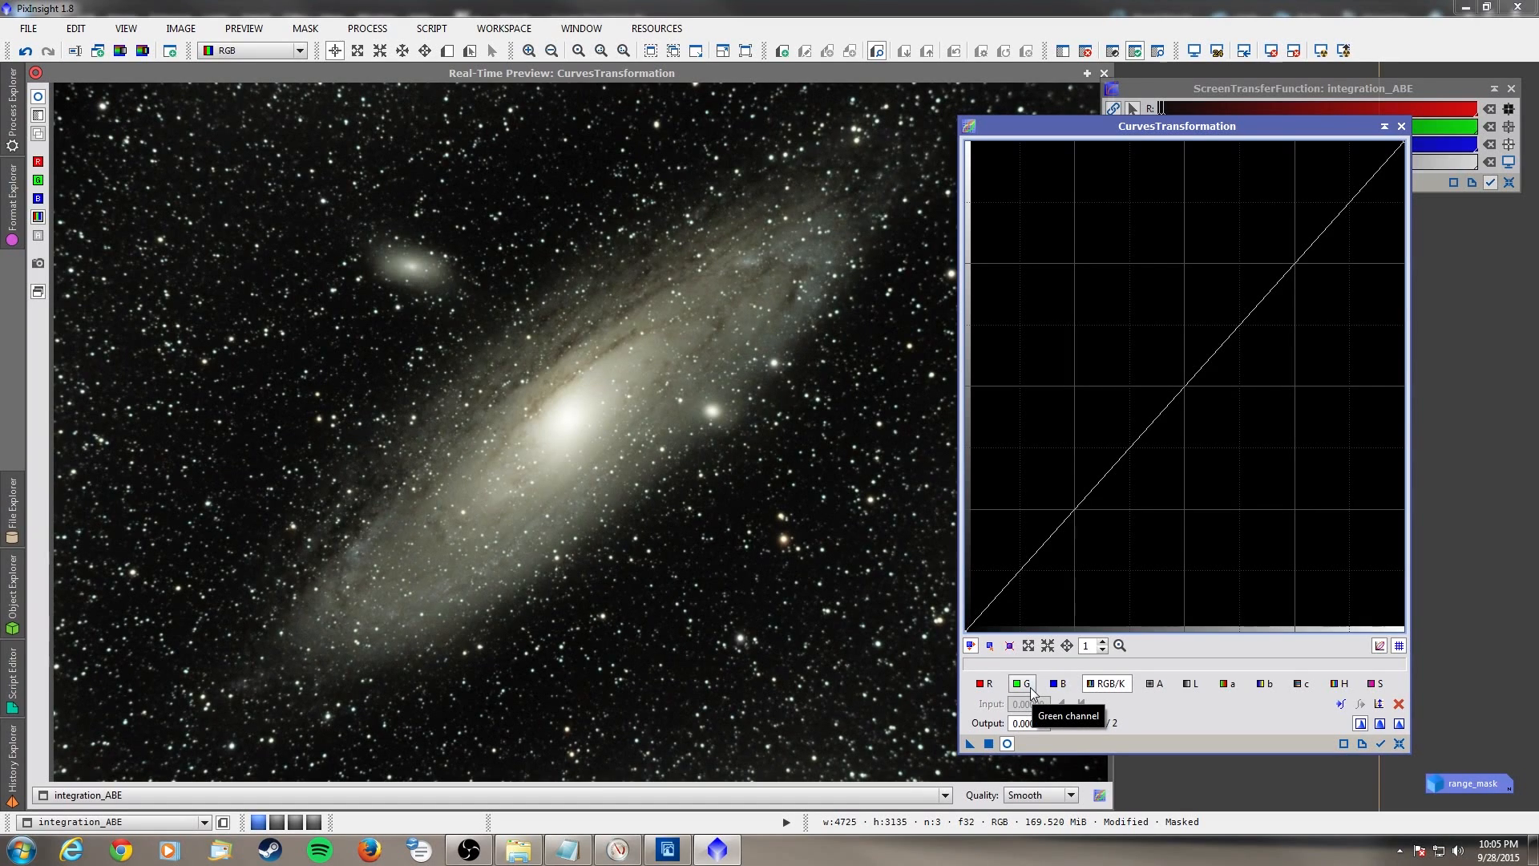
- Toggle the mask inversion, try a blue channel curve point at input 0.410, output 0.542 on the galaxy, and reset the curve
left_click(1056, 683)
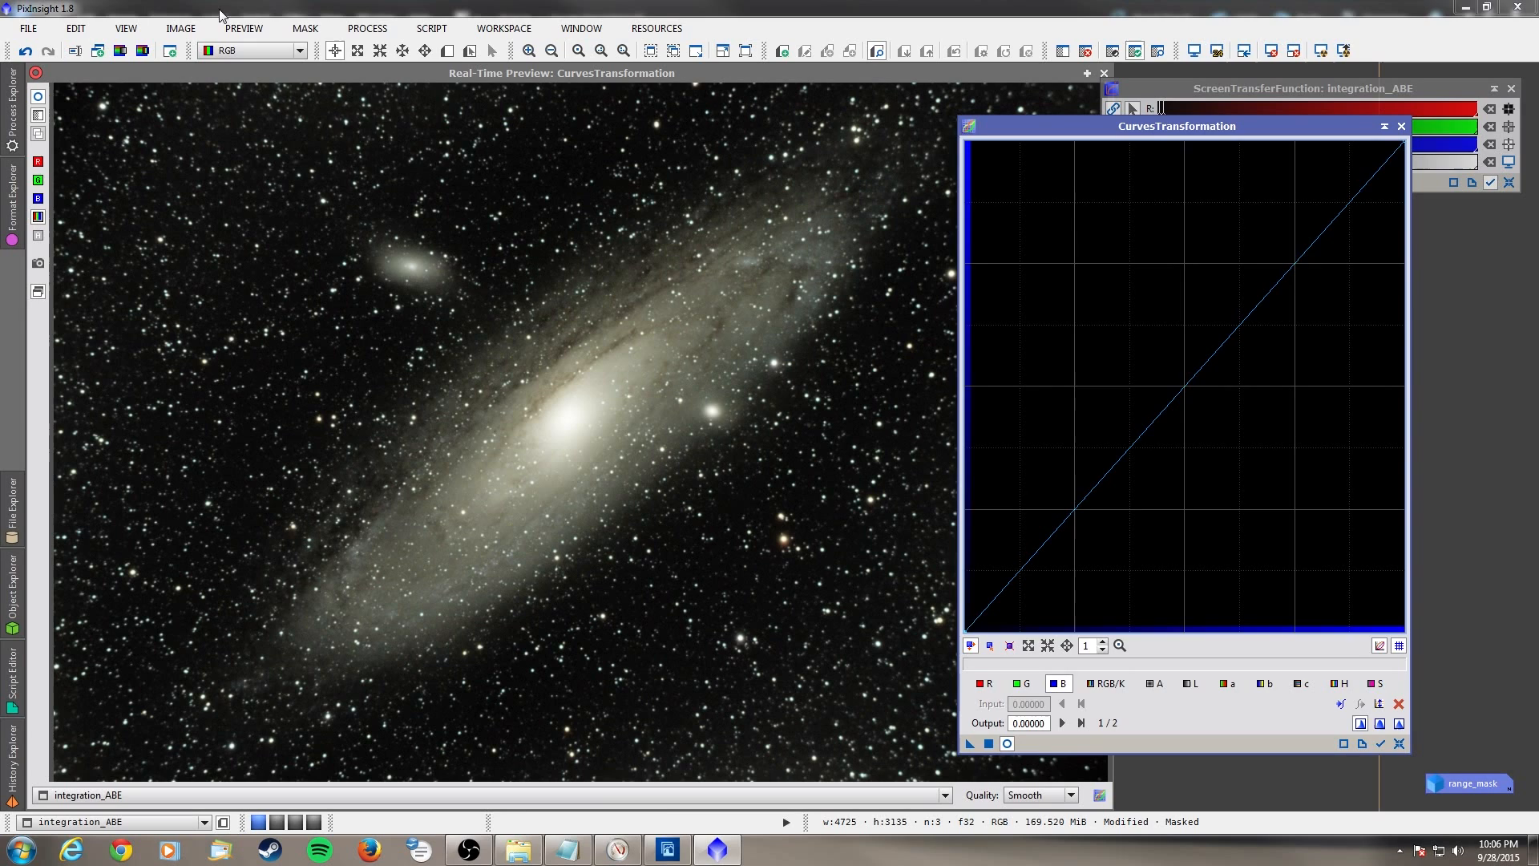
left_click(308, 32)
left_click(337, 97)
left_click(306, 29)
left_click(315, 103)
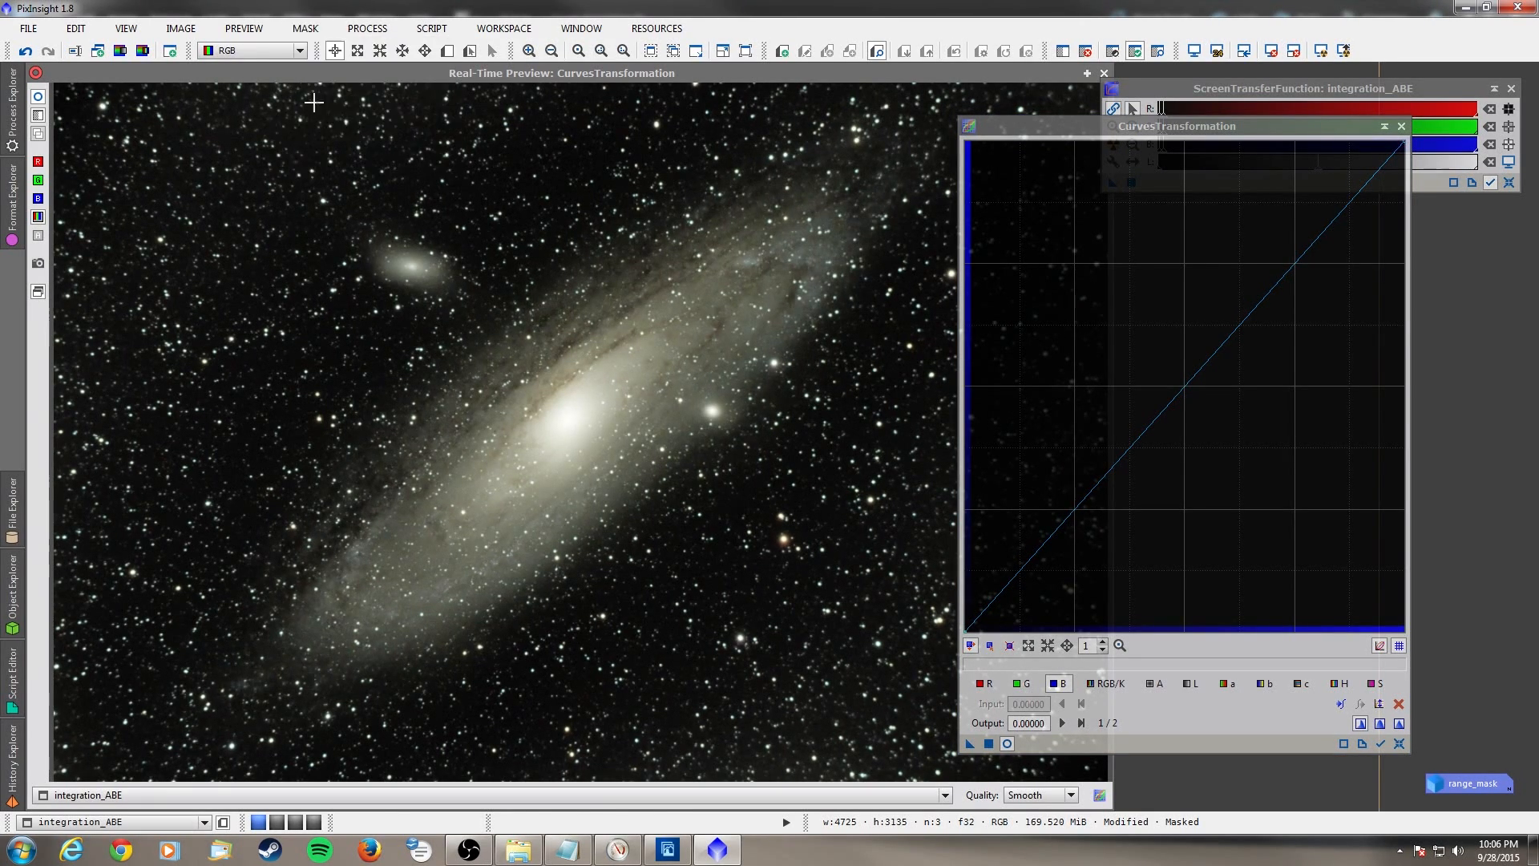
left_click(305, 29)
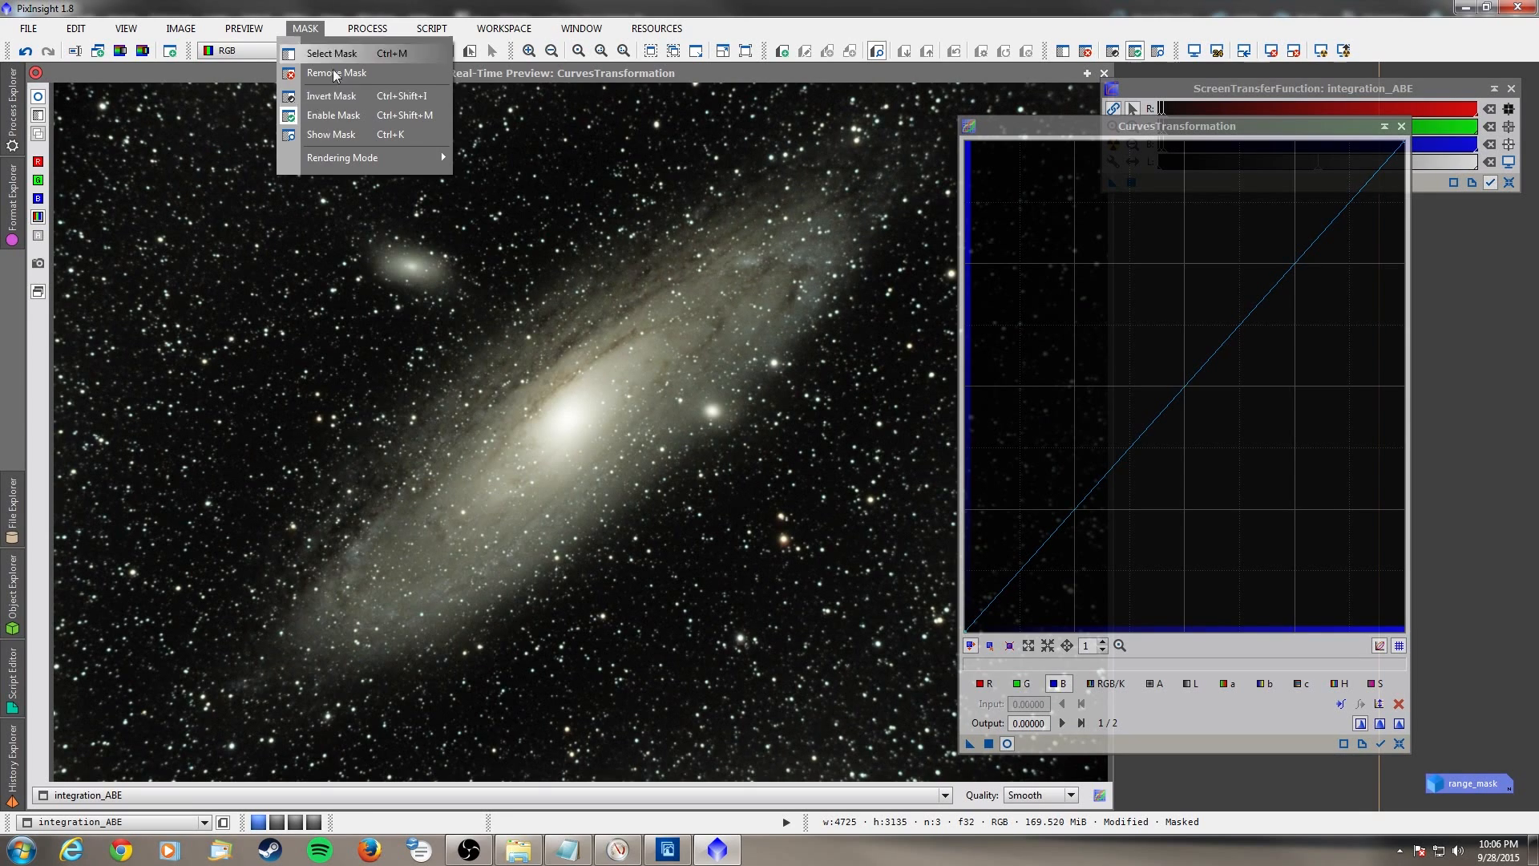
left_click(313, 97)
left_click_drag(1178, 380, 1144, 365)
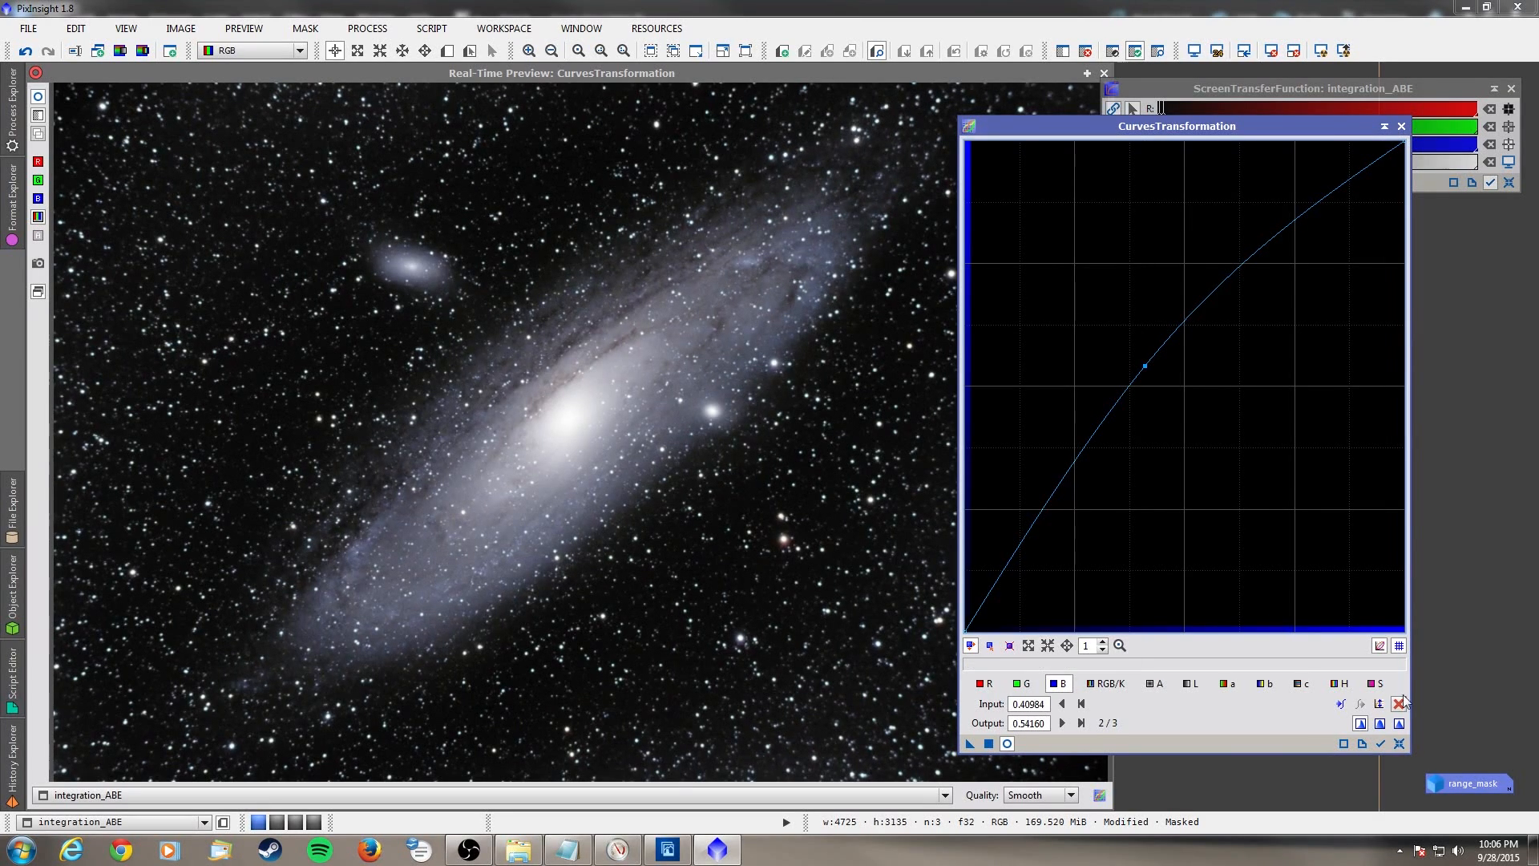
left_click(1399, 743)
- Invert the mask, try a blue channel curve point at input 0.233, output 0.613 on the background, and reset the curve
left_click(306, 28)
left_click(321, 101)
left_click_drag(1159, 435, 1067, 330)
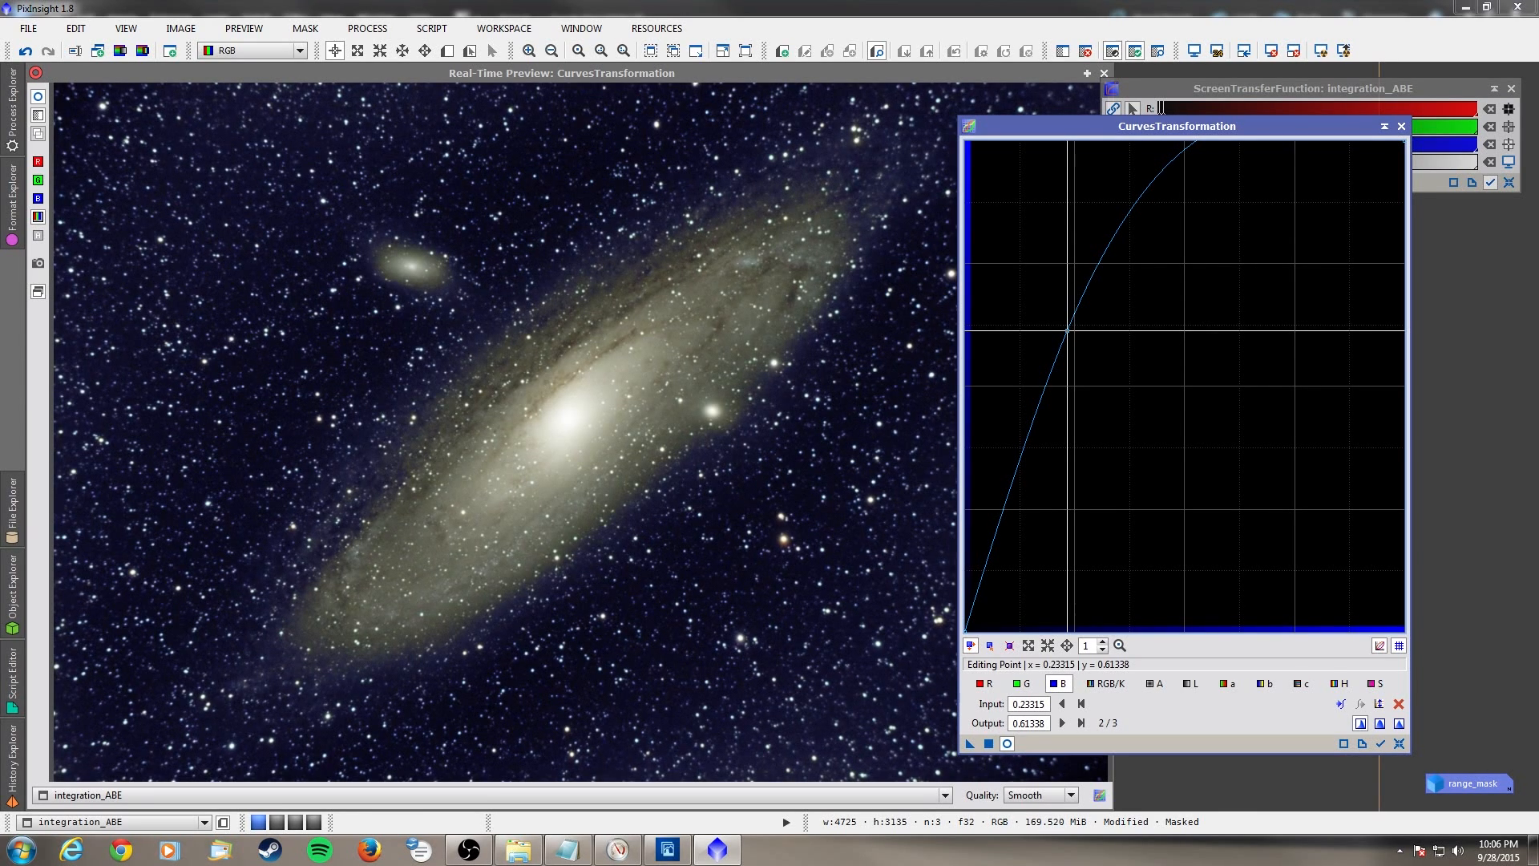
left_click_drag(1067, 330, 1143, 392)
left_click(1398, 743)
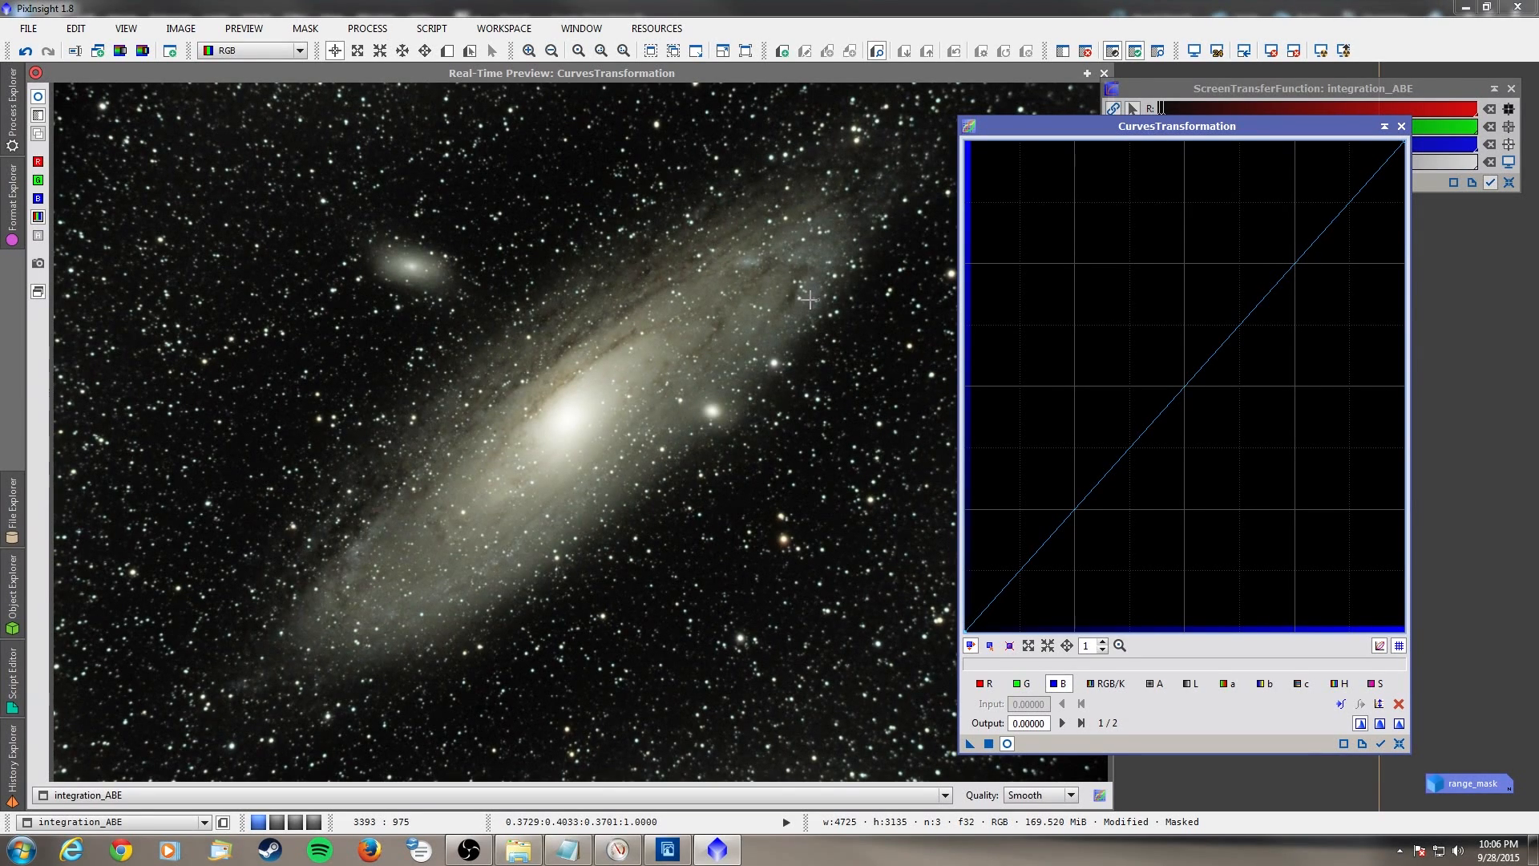
- Reset the curve once more and close CurvesTransformation and its real-time preview without applying it
left_click(301, 28)
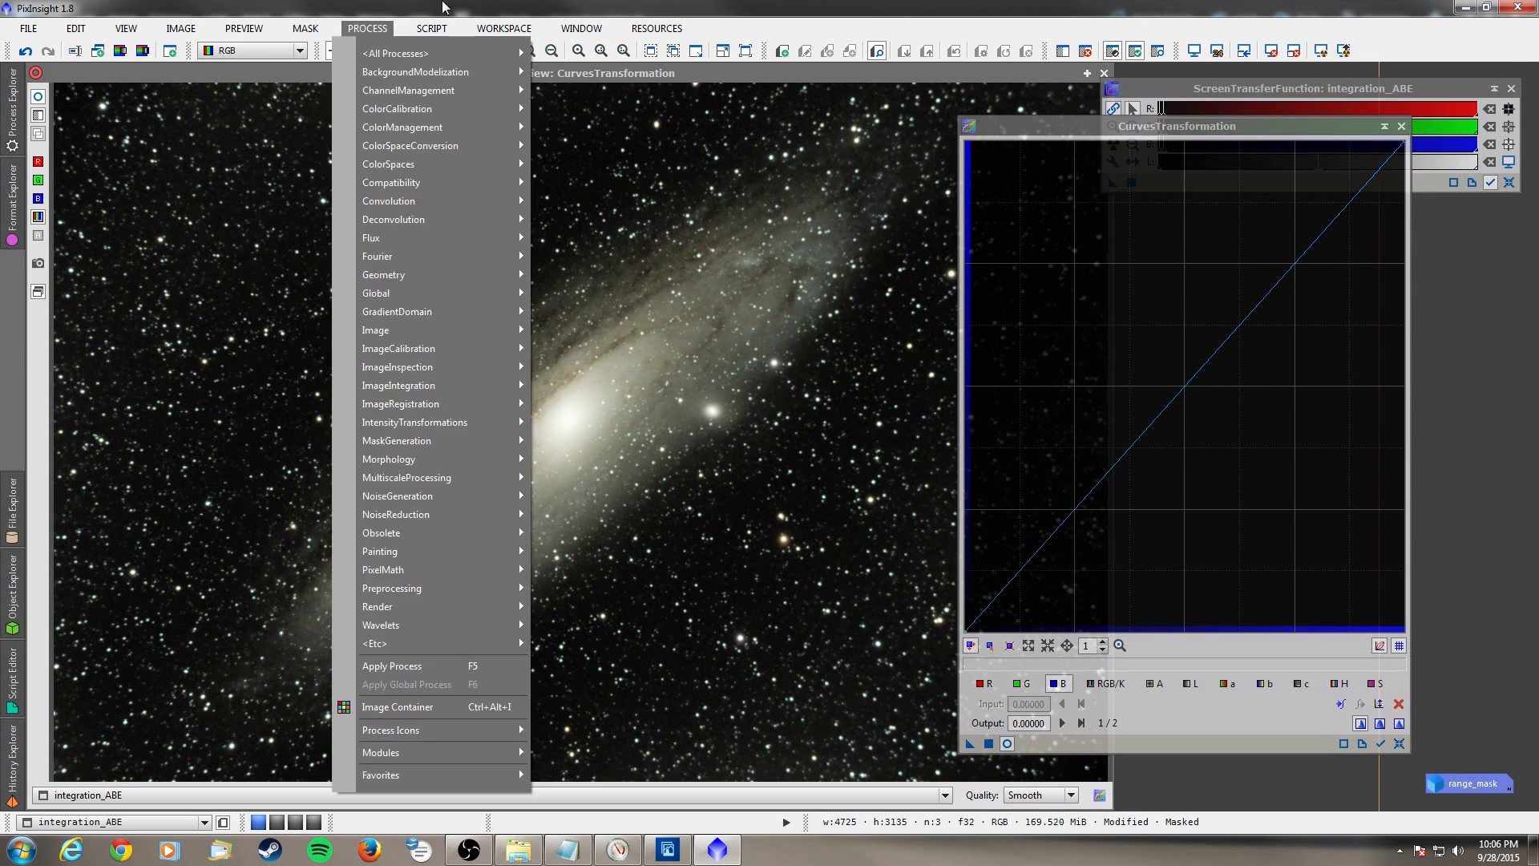
left_click(446, 7)
left_click(1402, 744)
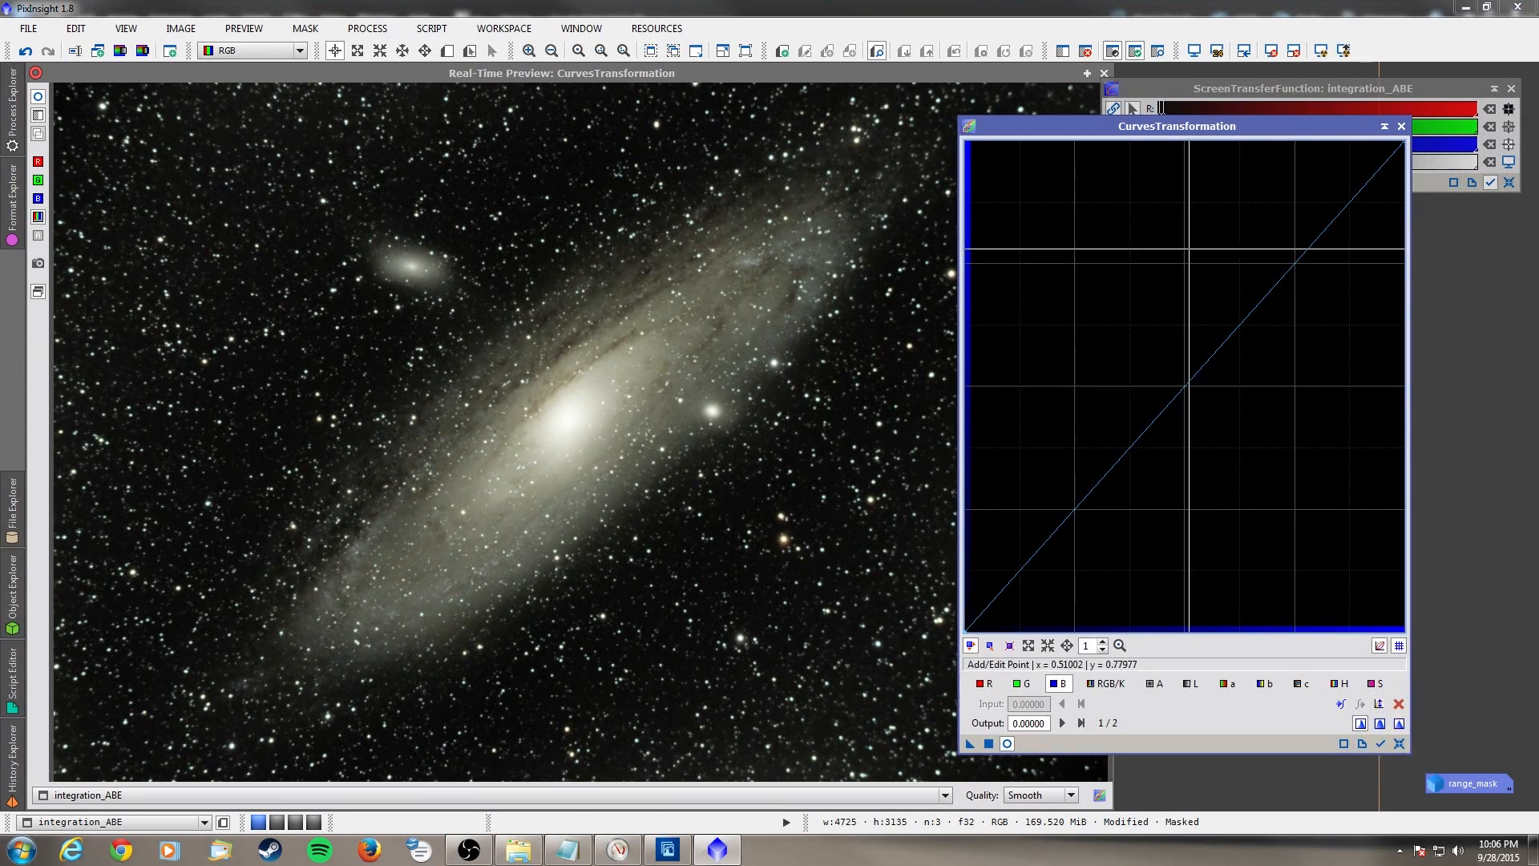
left_click(1401, 127)
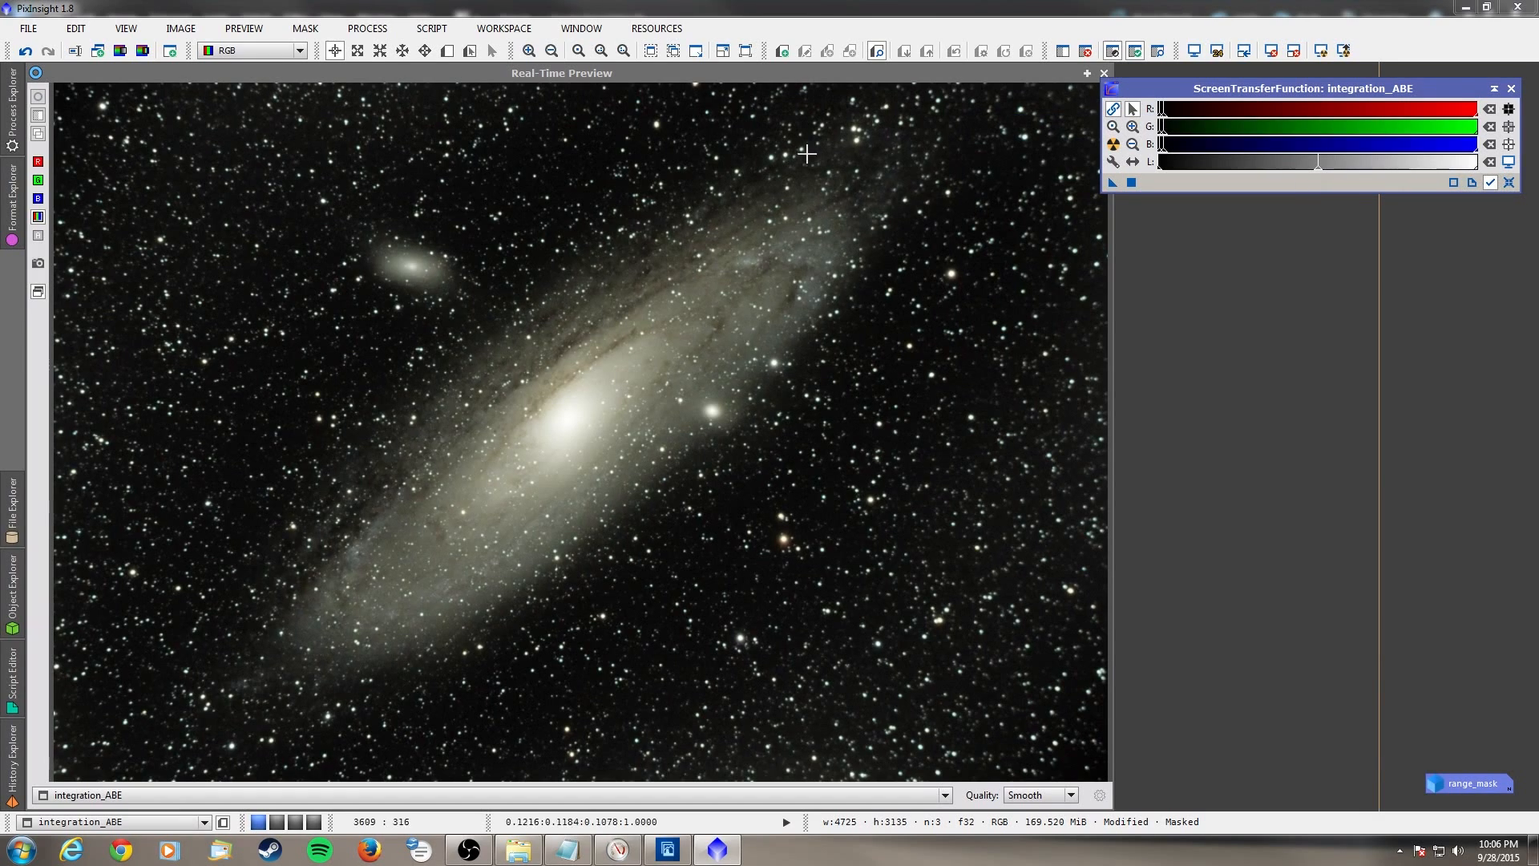
left_click(1104, 73)
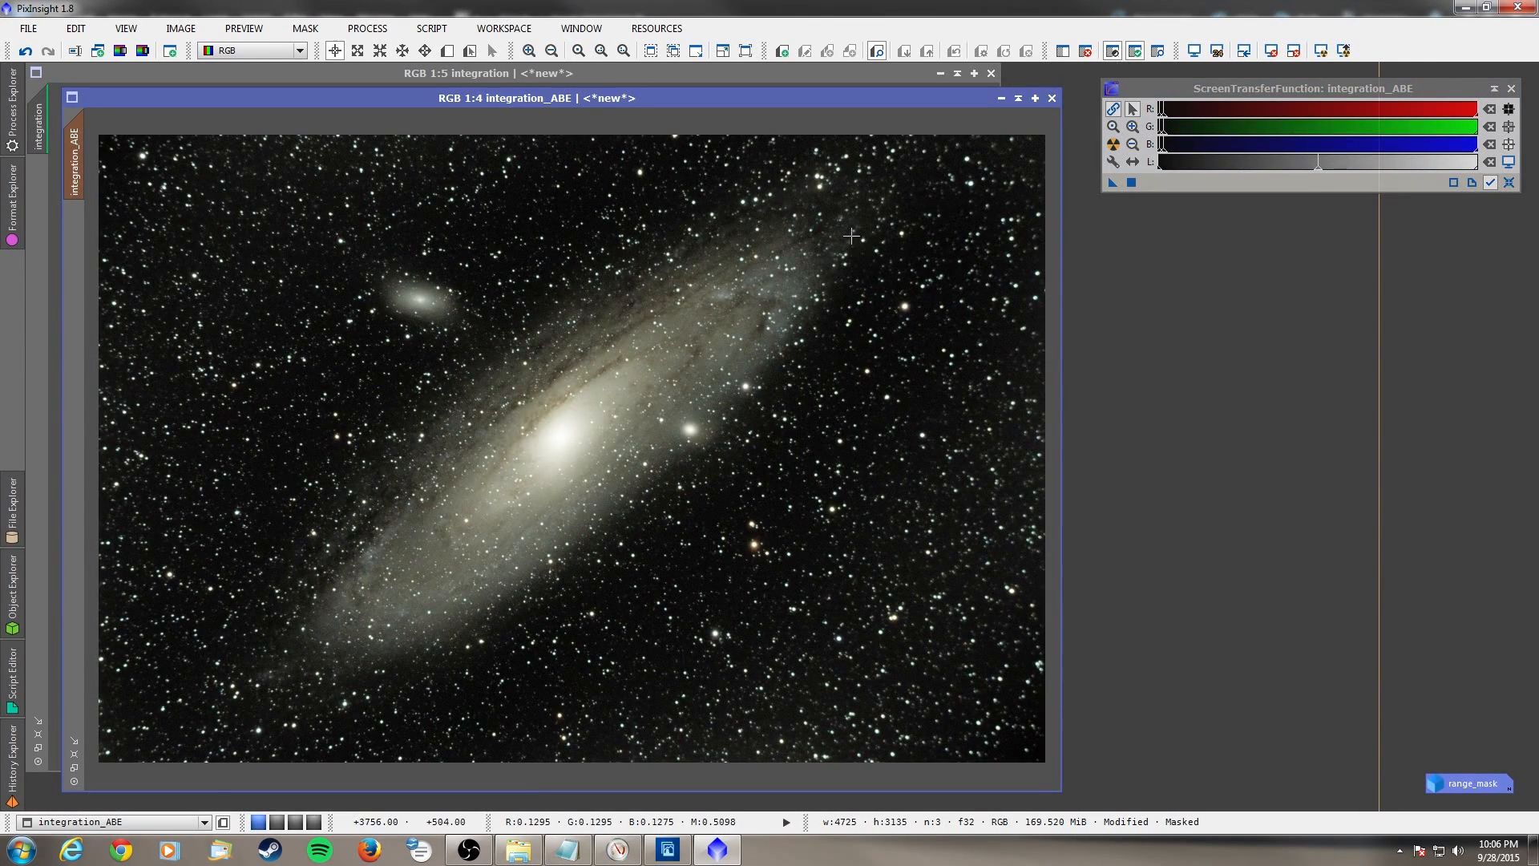
- Open LocalHistogramEqualization and start its real-time preview on integration_ABE
left_click(367, 28)
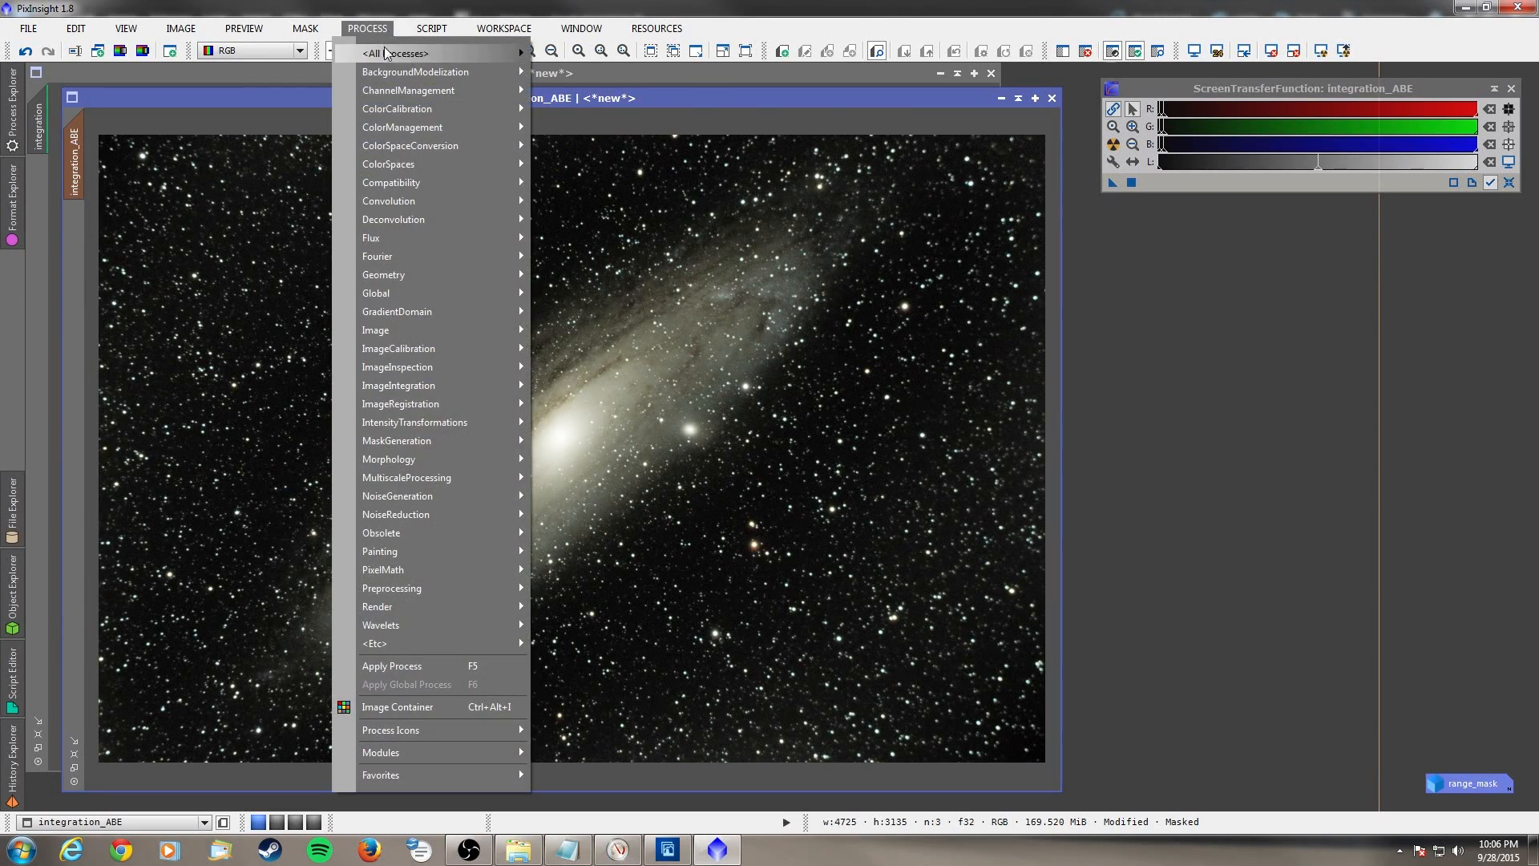
mouse_move(433, 53)
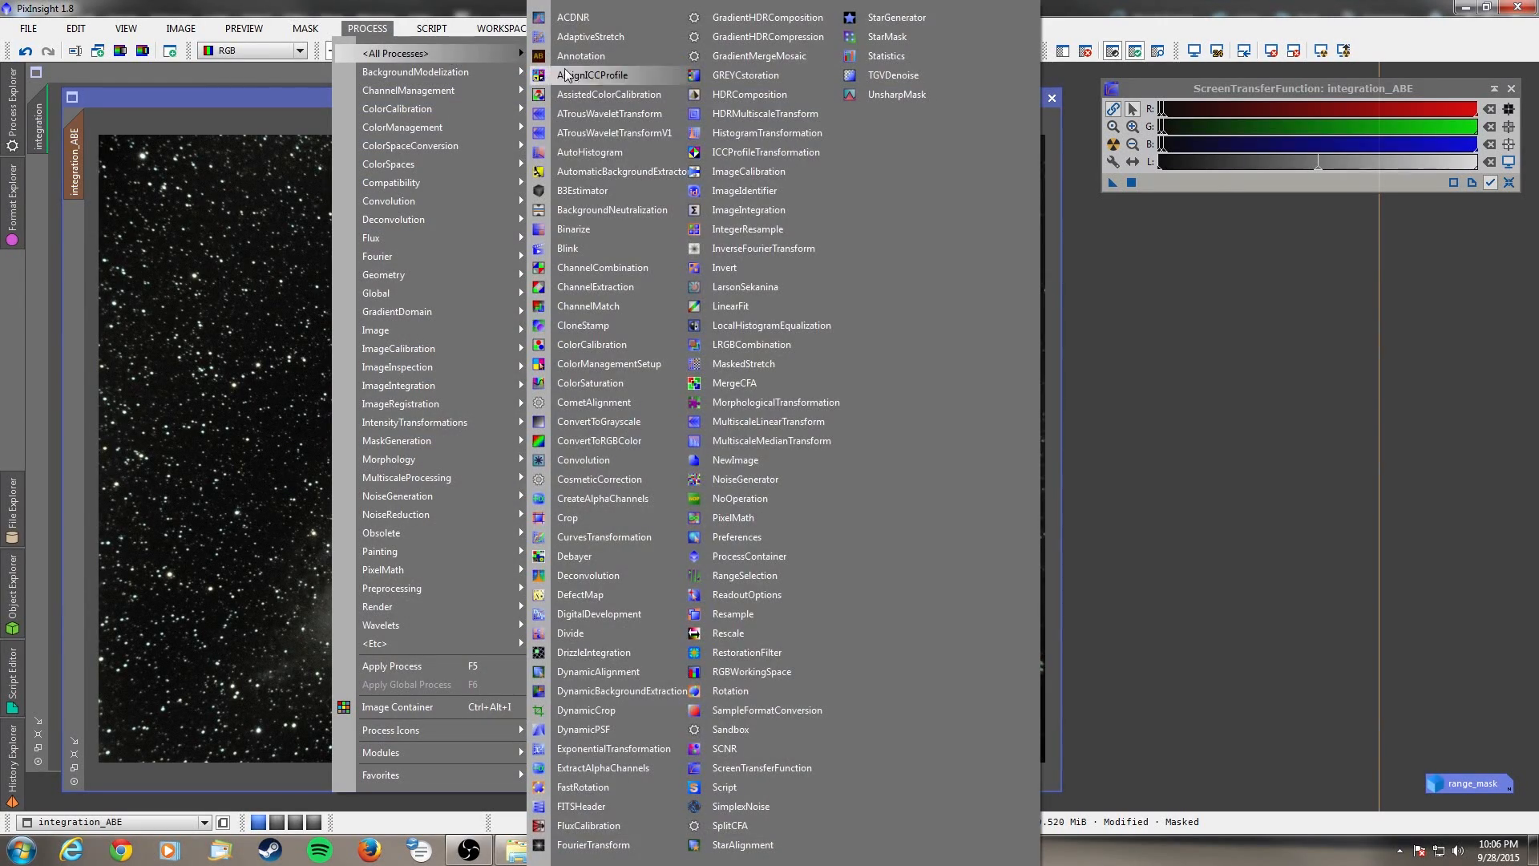
left_click(767, 331)
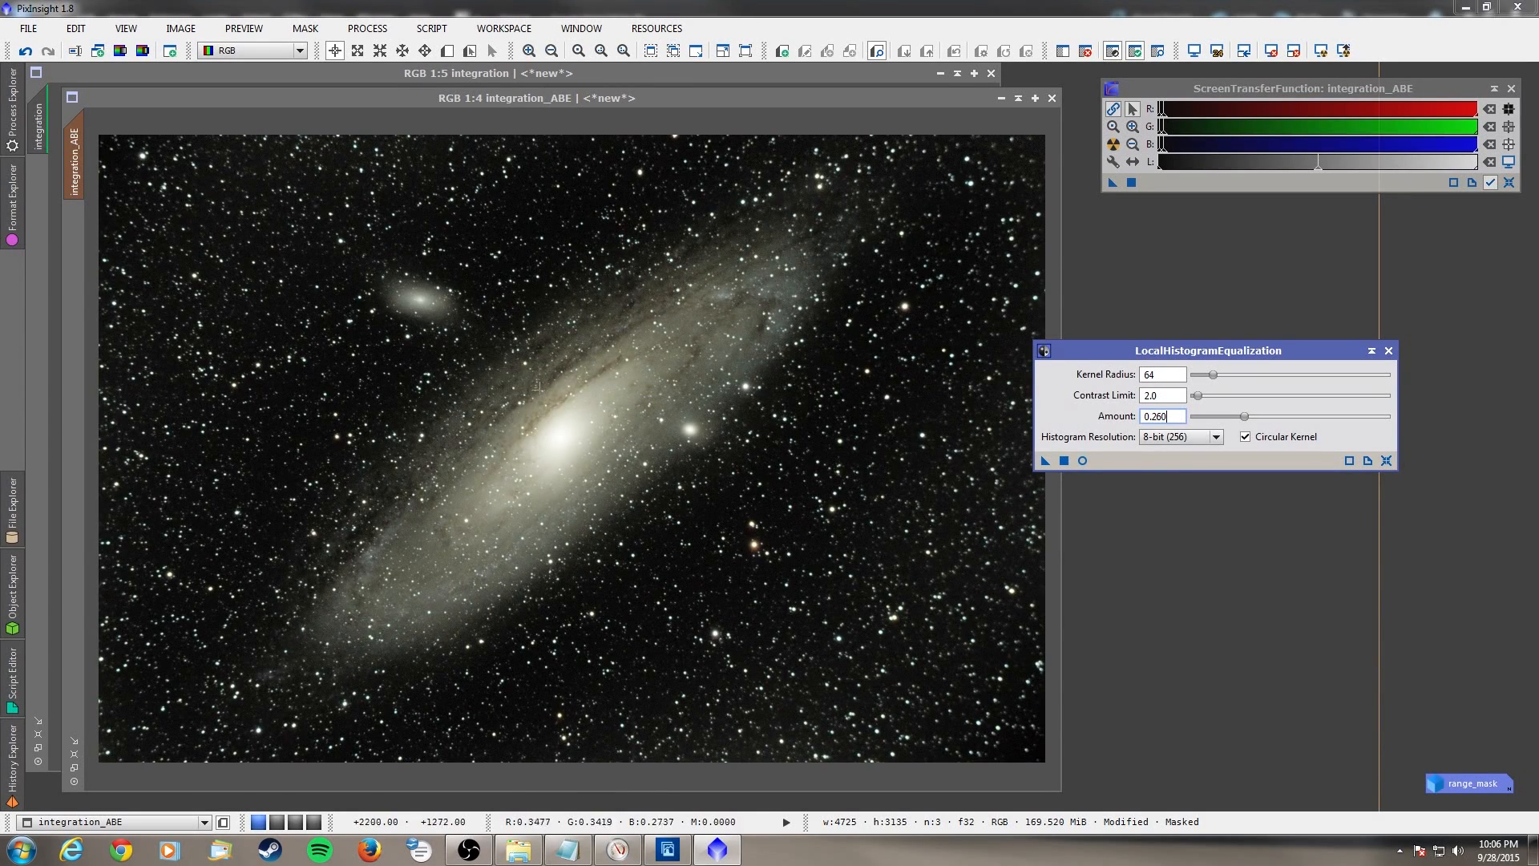
left_click(1082, 460)
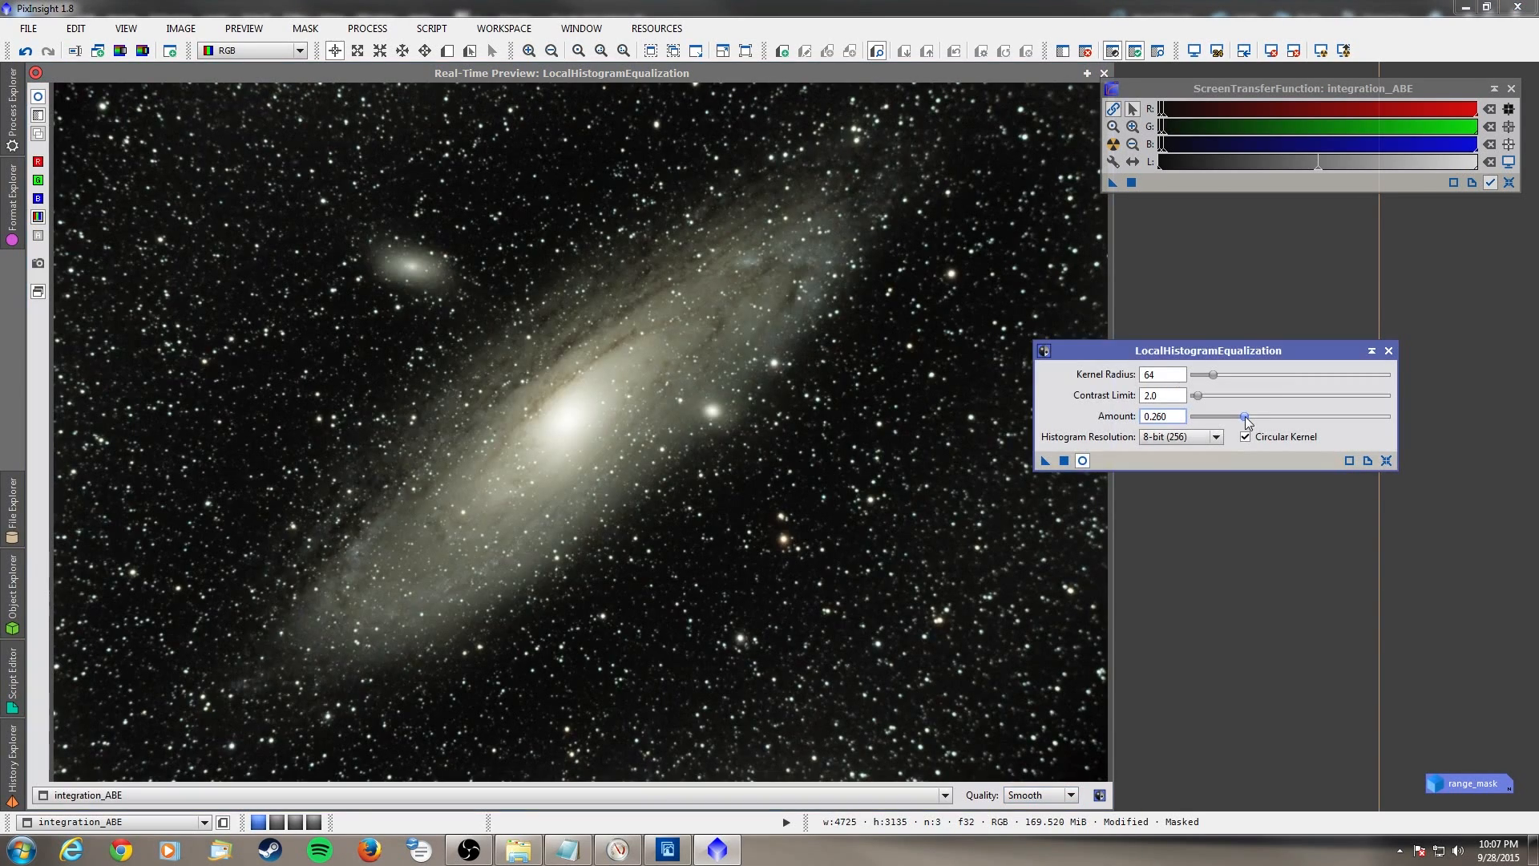
- Preview LocalHistogramEqualization at an amount of 1.000 and reduce the amount to 0.000
left_click(1245, 416)
left_click_drag(1246, 418, 1385, 417)
left_click_drag(1385, 417, 1395, 417)
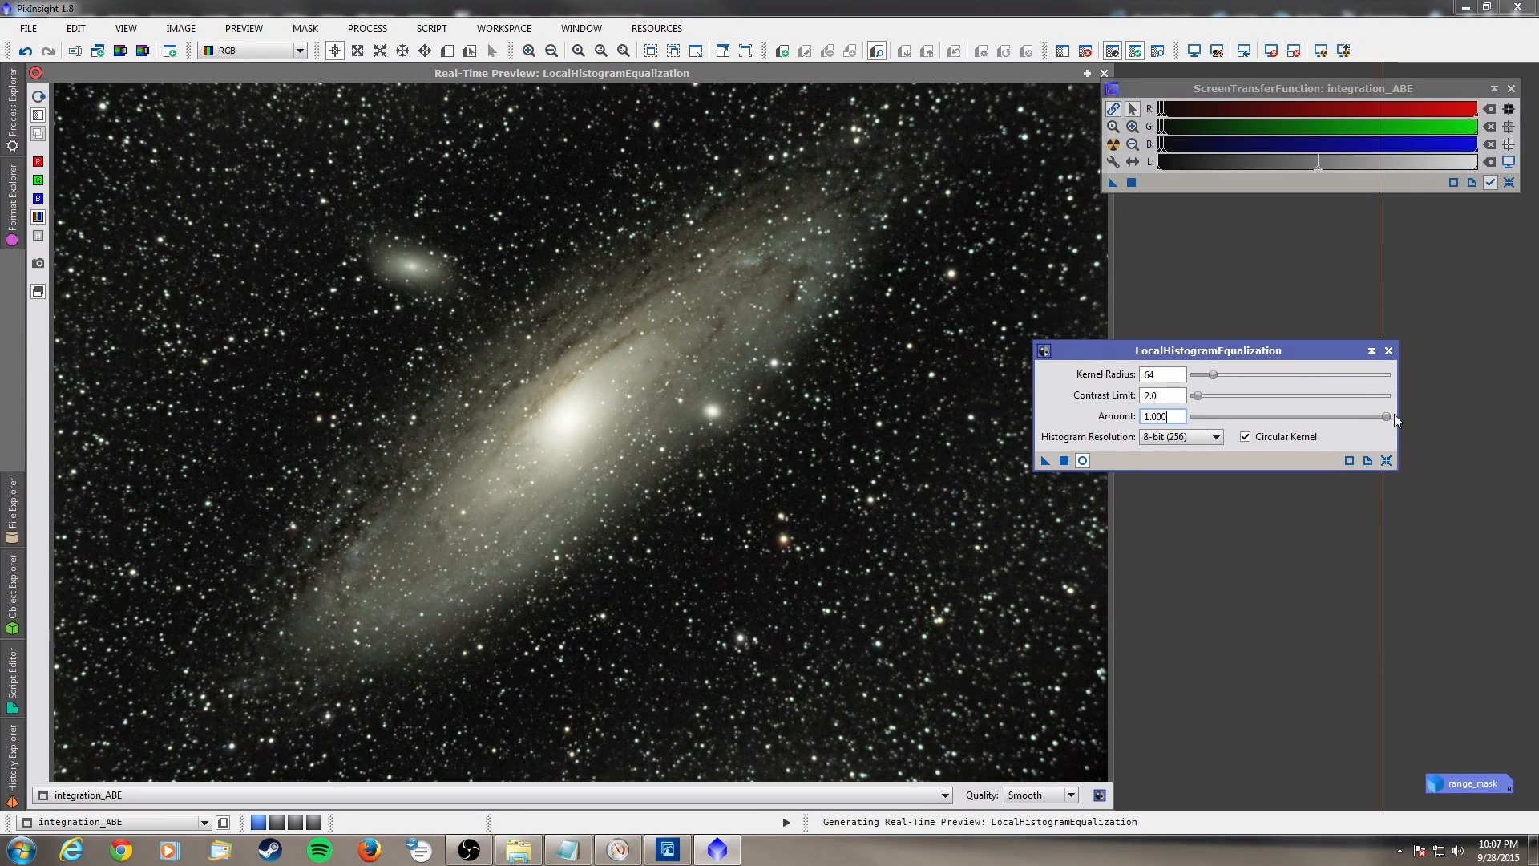
left_click_drag(1391, 416, 1284, 415)
left_click_drag(1284, 417, 1193, 416)
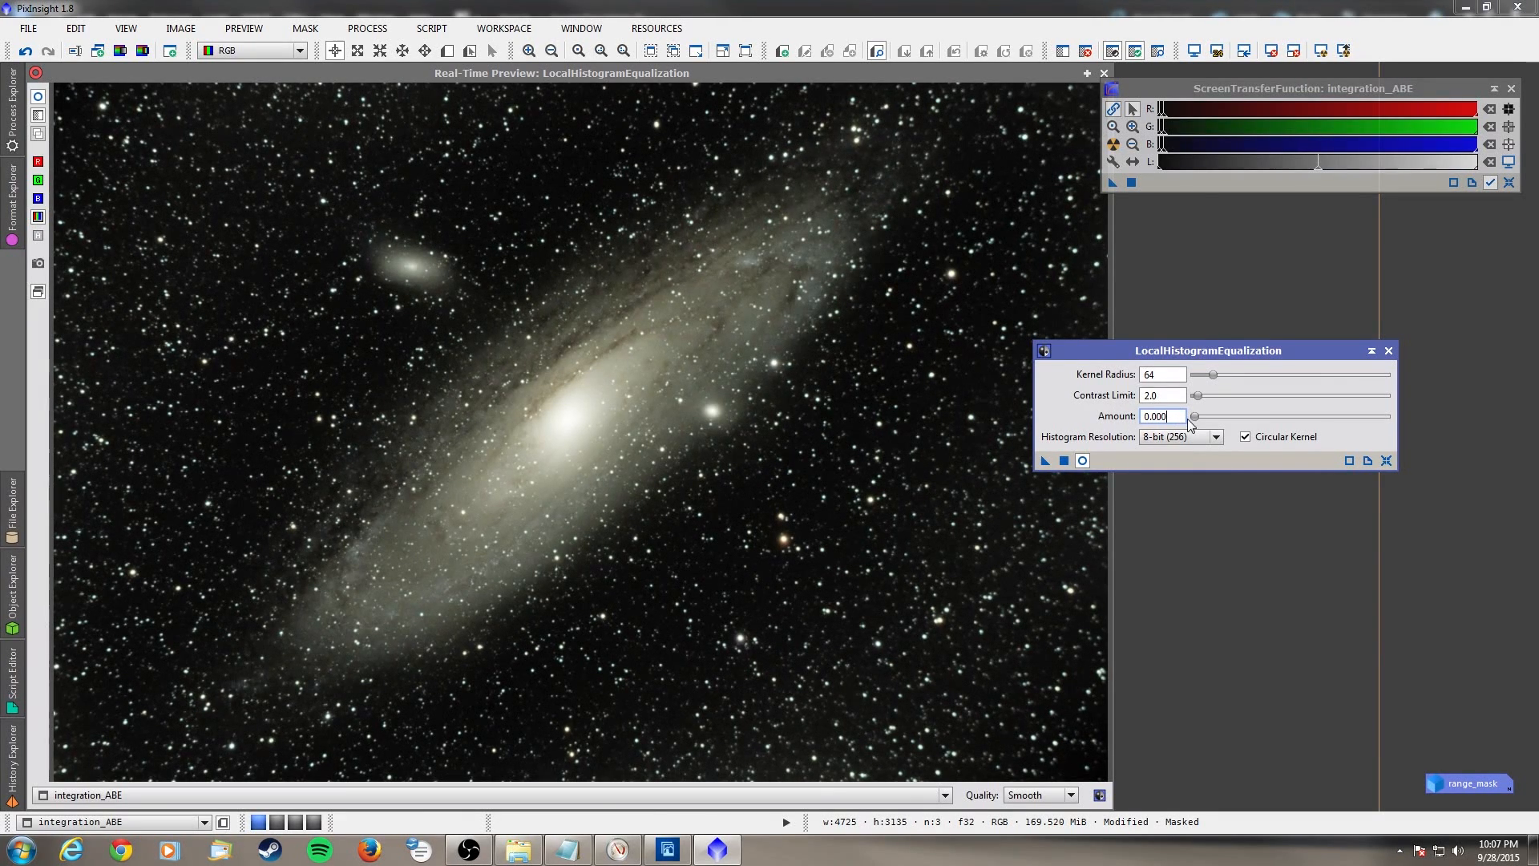
- Invert the mask so that LocalHistogramEqualization acts on the galaxy and the background is protected
left_click(306, 29)
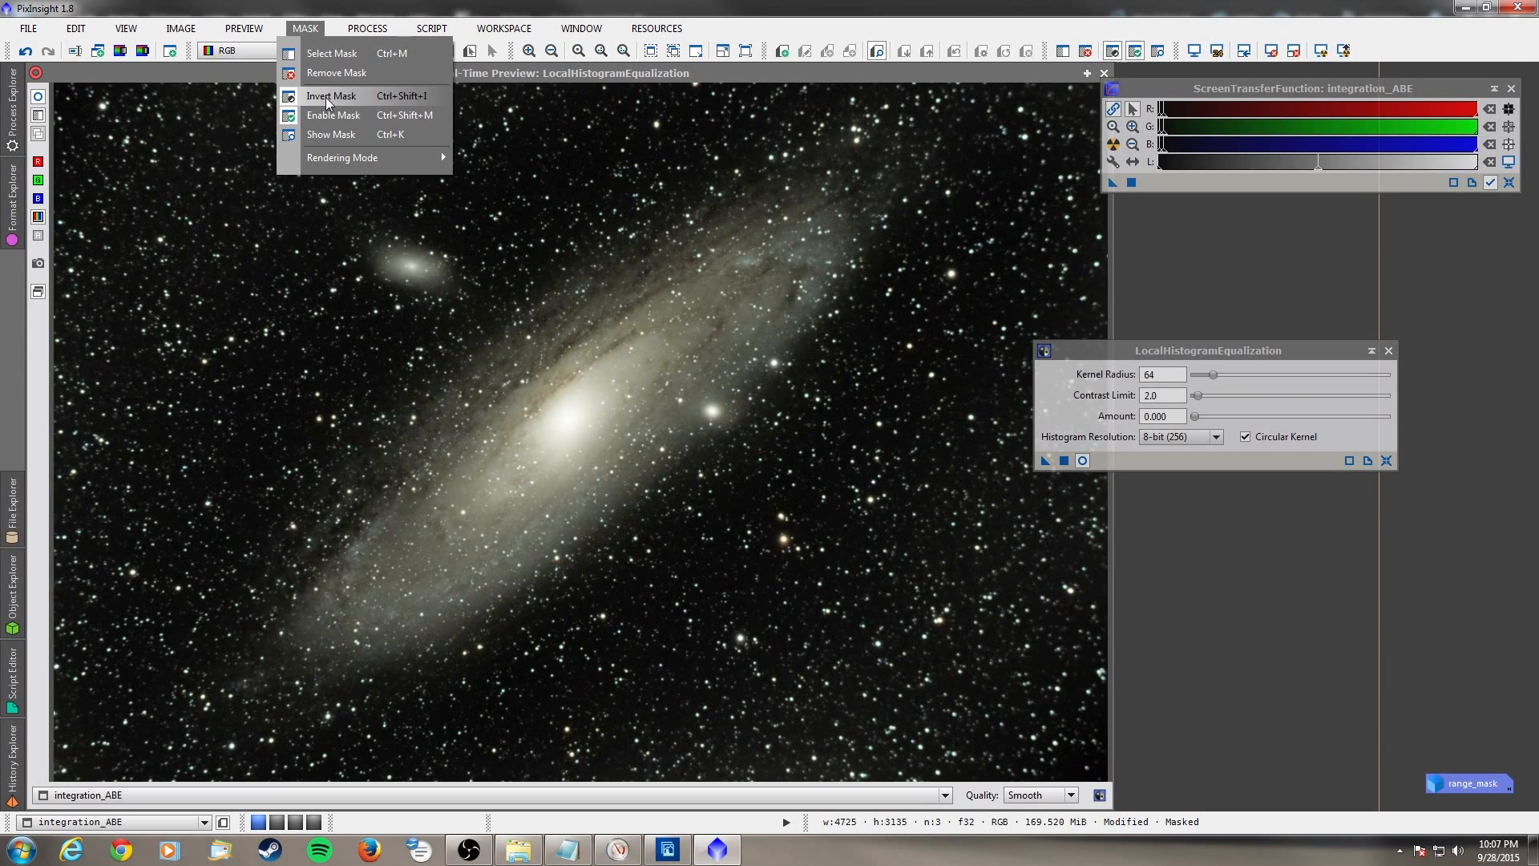
left_click(327, 98)
left_click(310, 33)
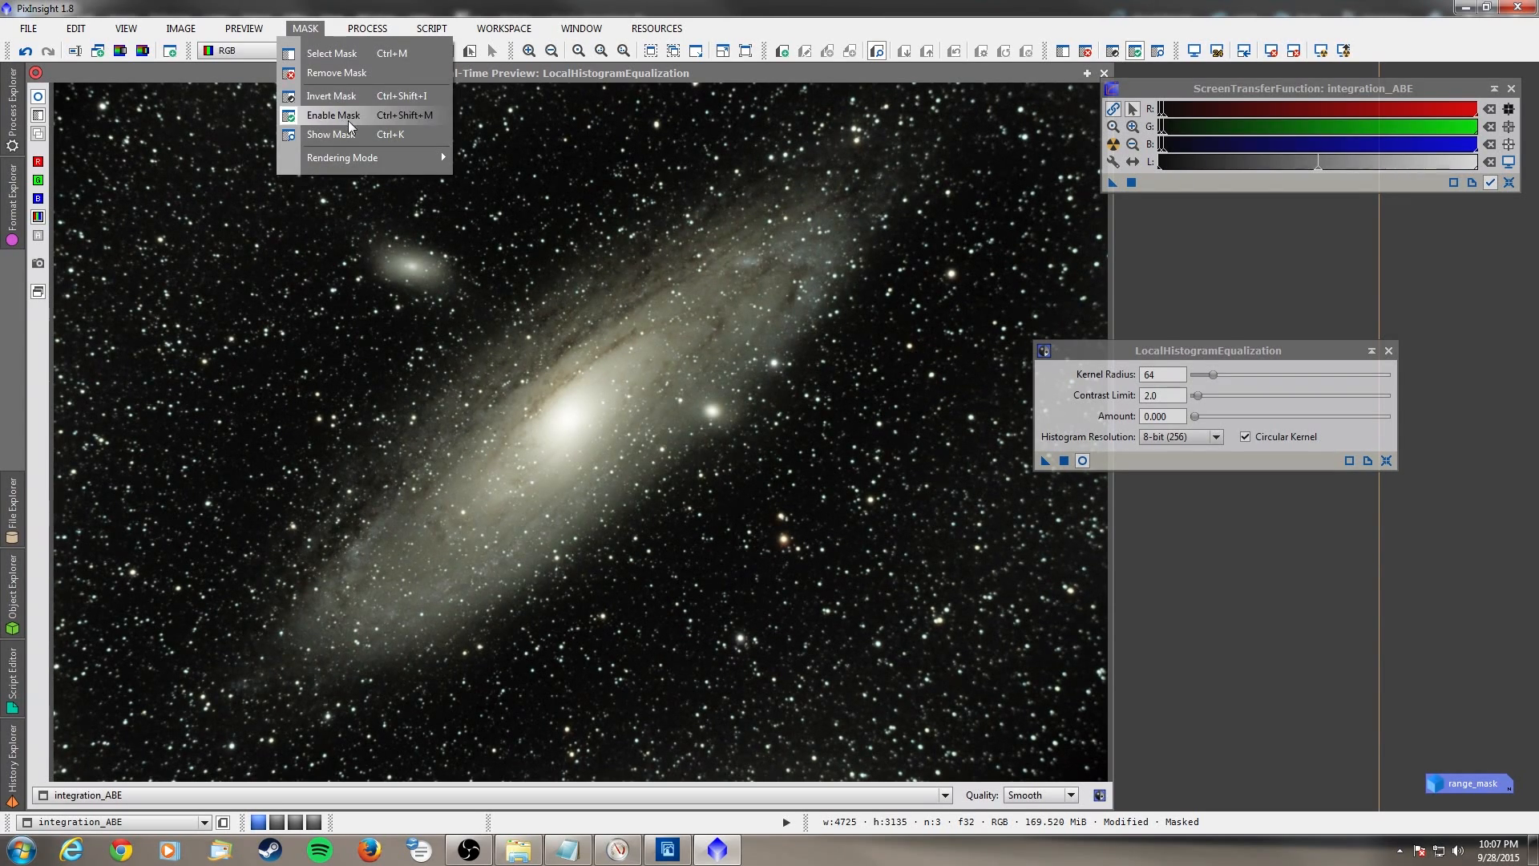
left_click(306, 30)
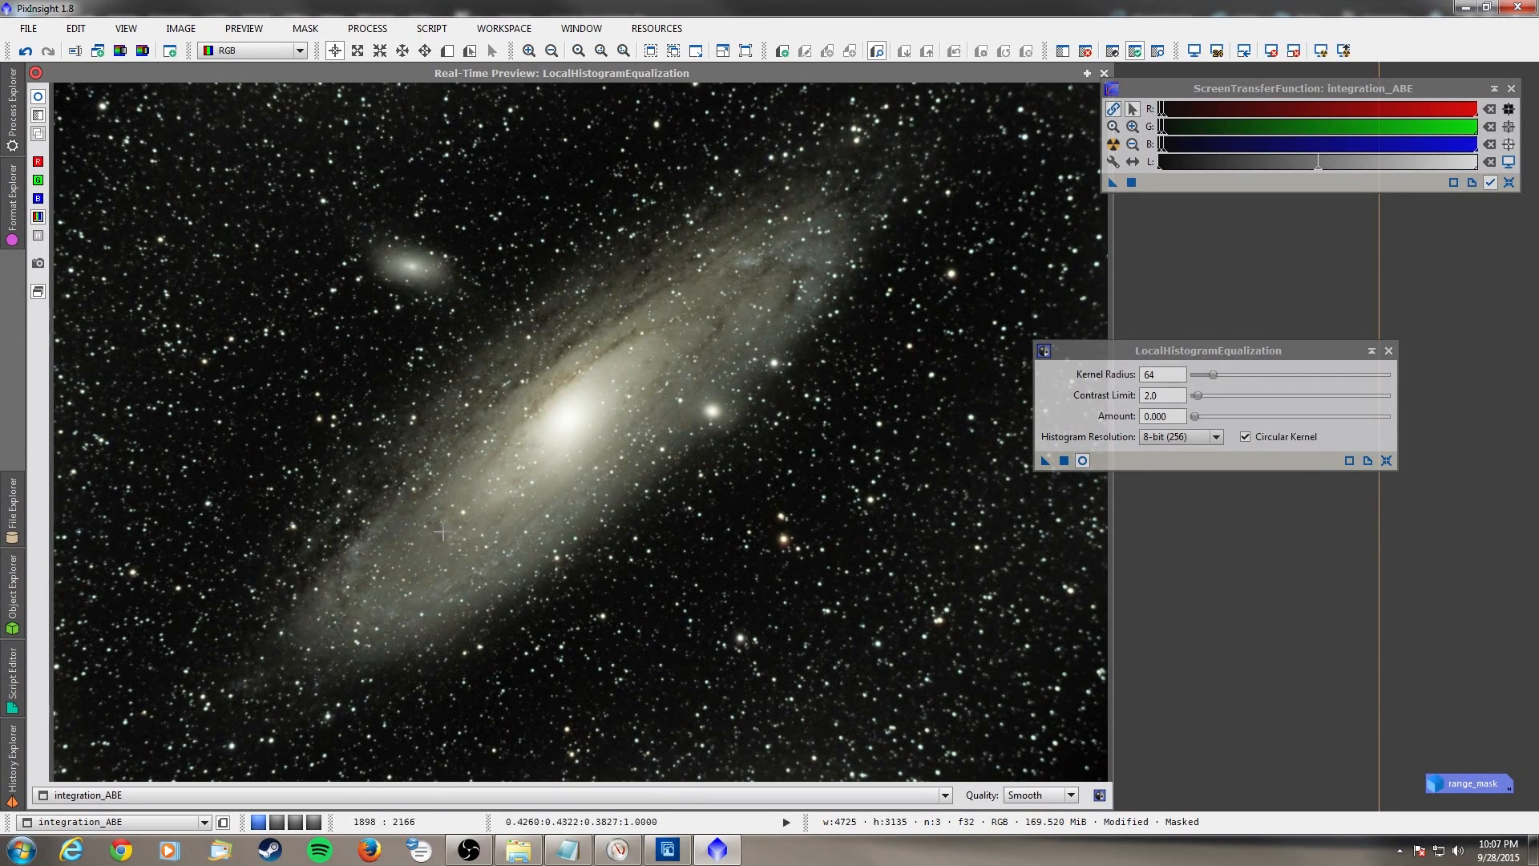
- Compare LocalHistogramEqualization amounts from 1.000 down, set the amount to 0.130, and apply it to integration_ABE
left_click_drag(1198, 415, 1392, 424)
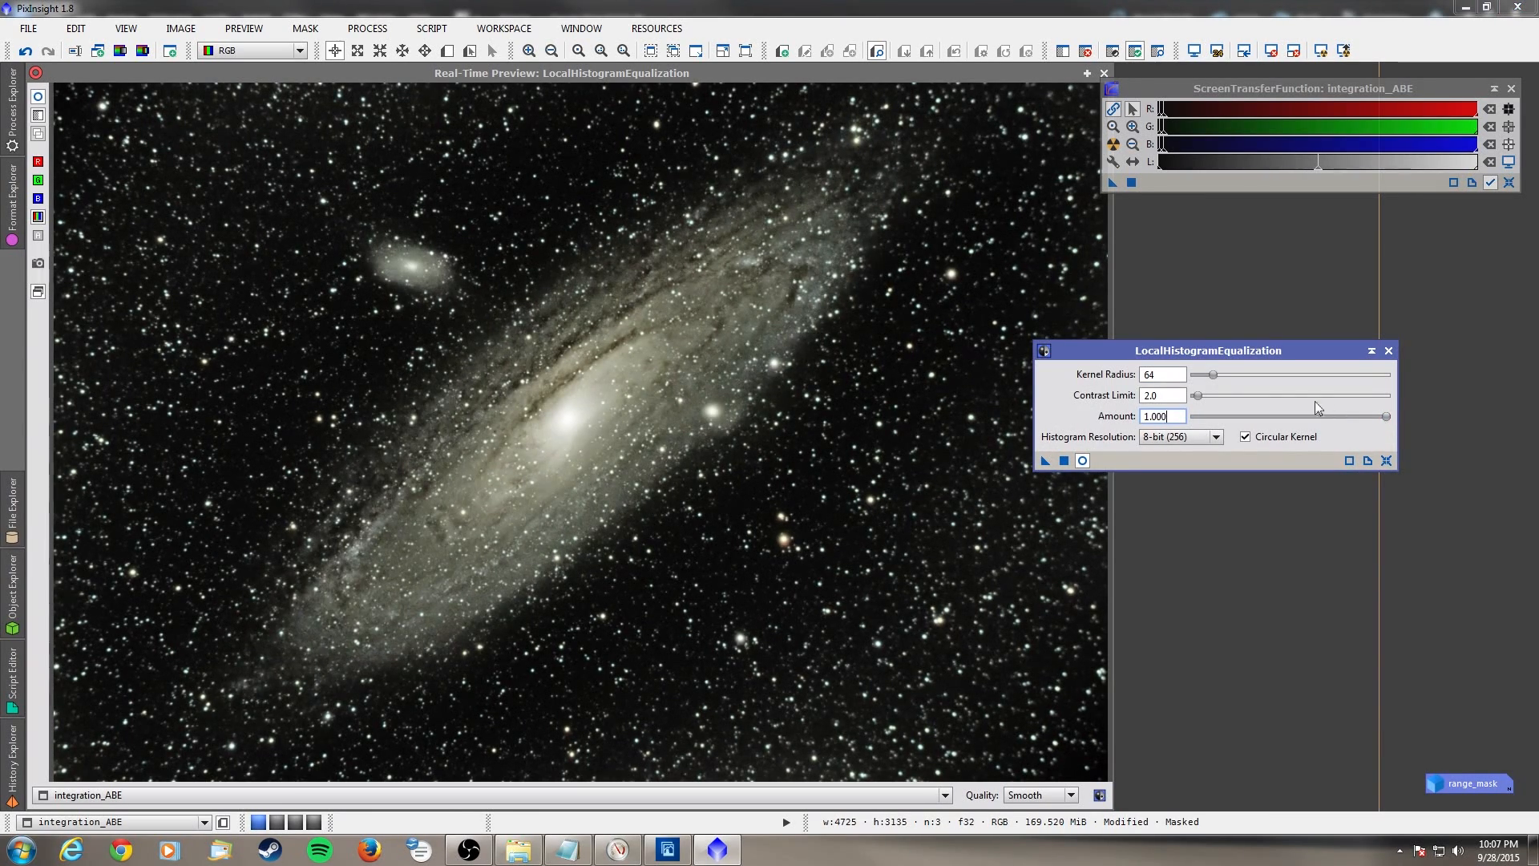
left_click_drag(1384, 416, 1228, 421)
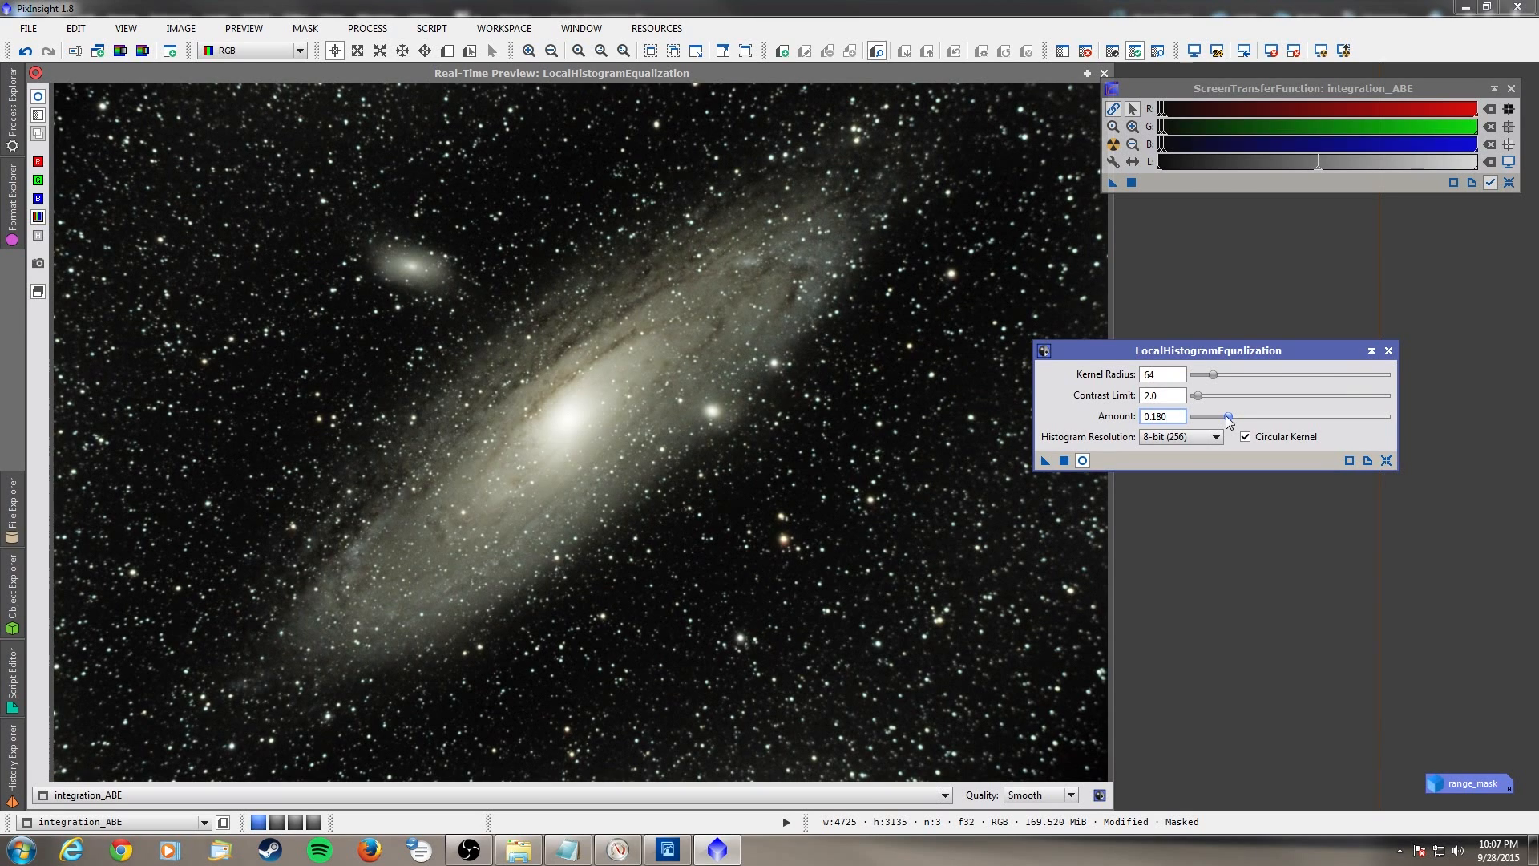
left_click_drag(1228, 421, 1236, 423)
mouse_move(1237, 423)
left_mouse_down()
mouse_move(1265, 425)
mouse_move(1218, 423)
left_mouse_up()
mouse_move(1218, 422)
left_mouse_down()
mouse_move(1194, 423)
mouse_move(1219, 423)
left_mouse_up()
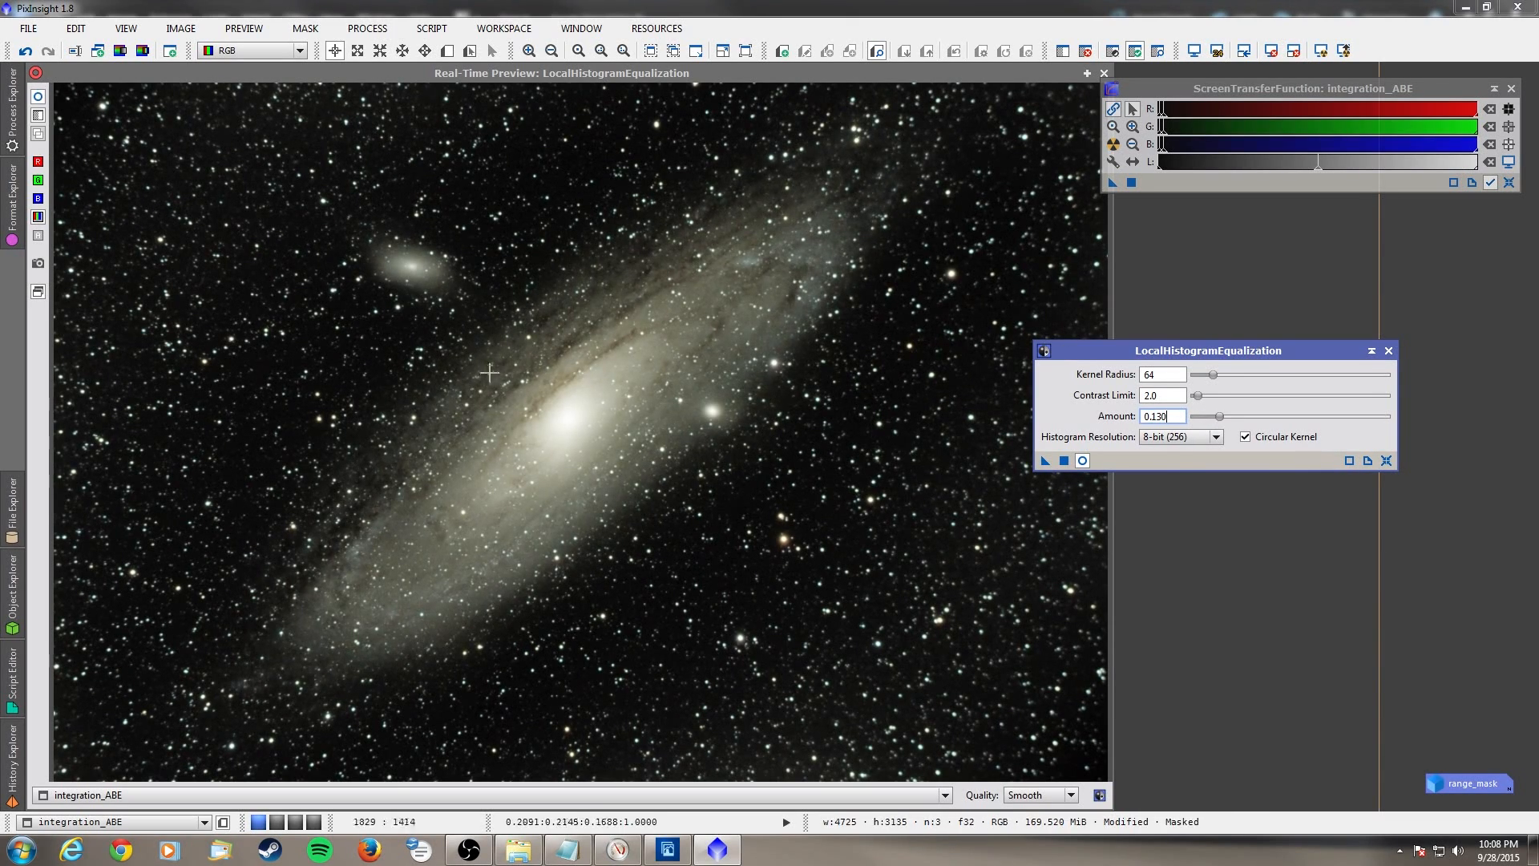
left_click(1064, 460)
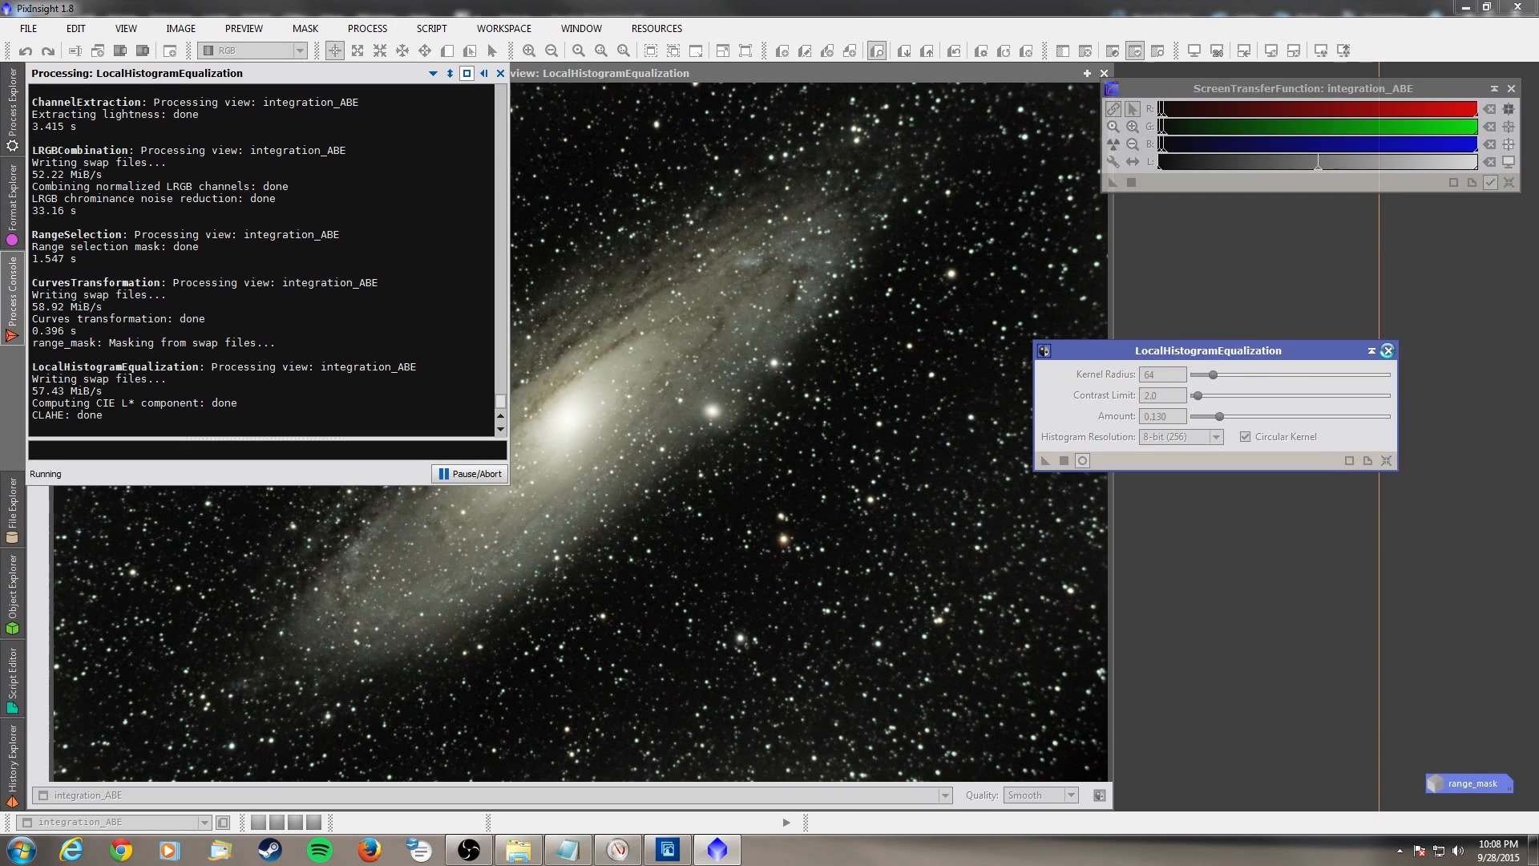
- Close the process console, the real-time preview and LocalHistogramEqualization
mouse_move(499, 853)
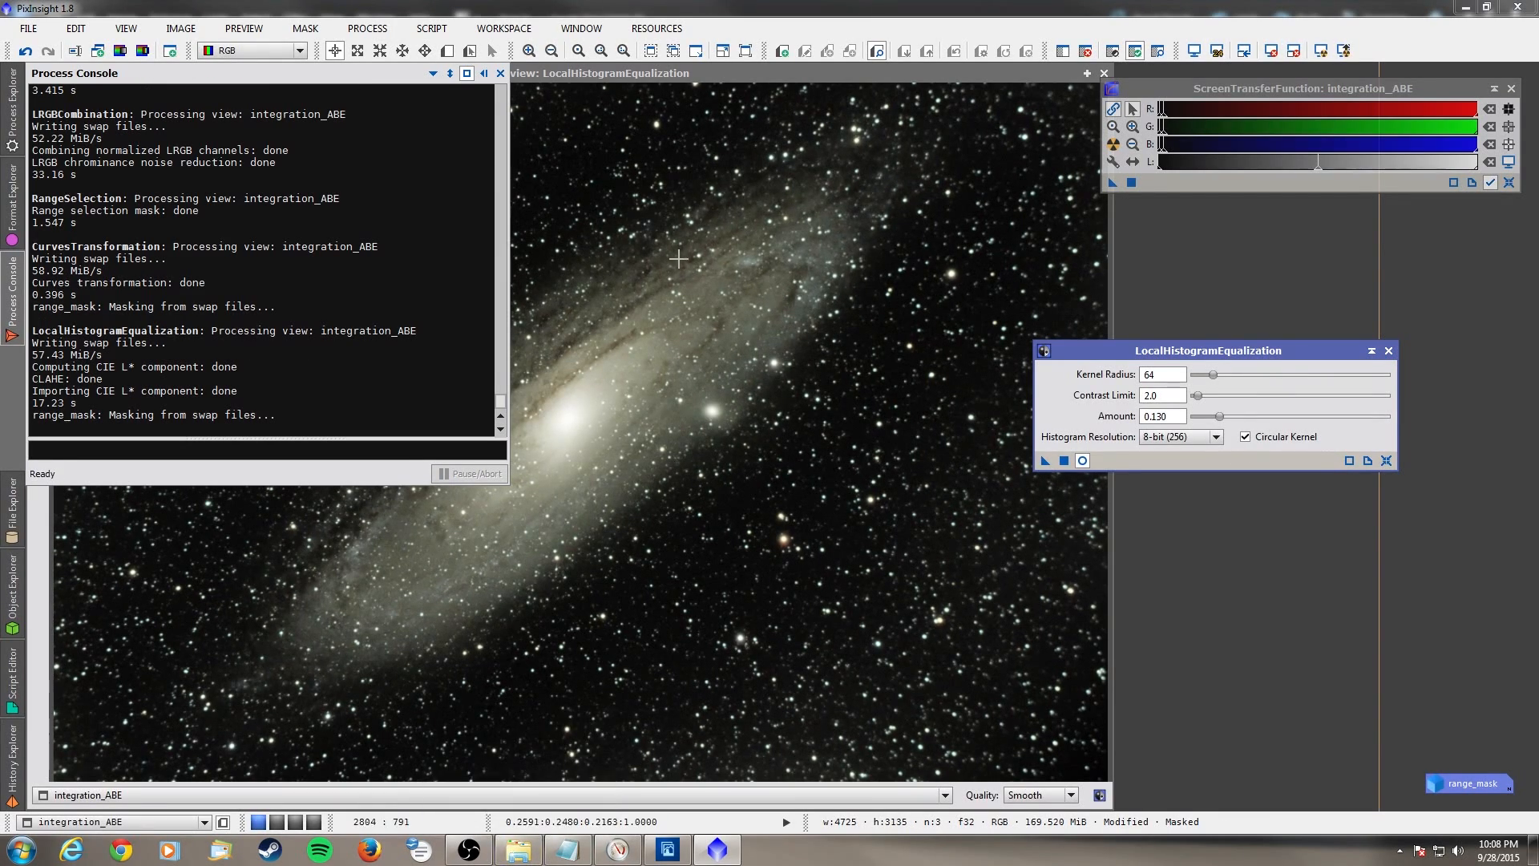
left_click(500, 73)
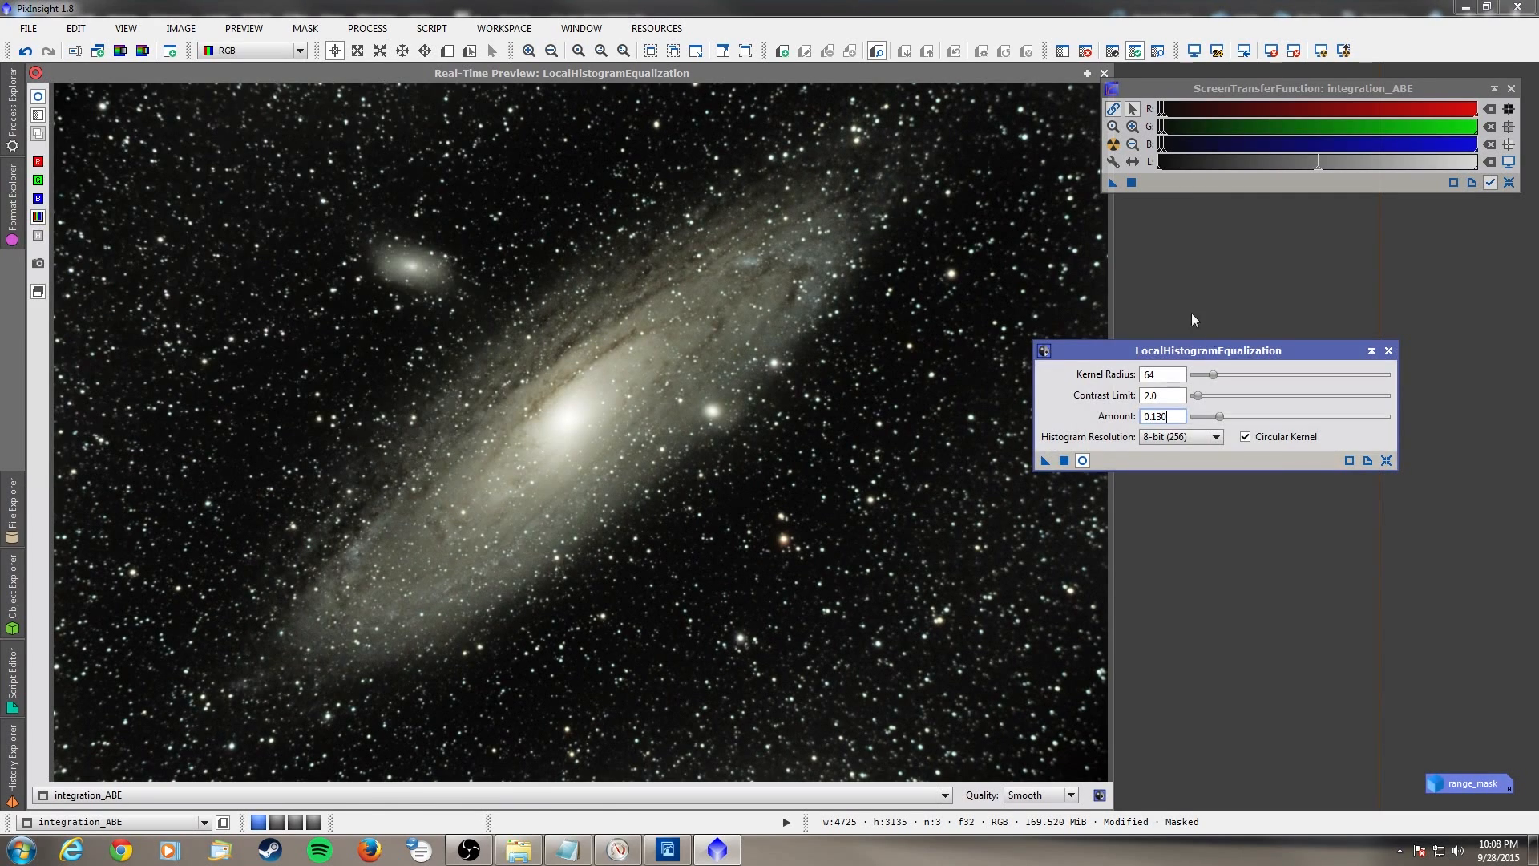
left_click(1103, 74)
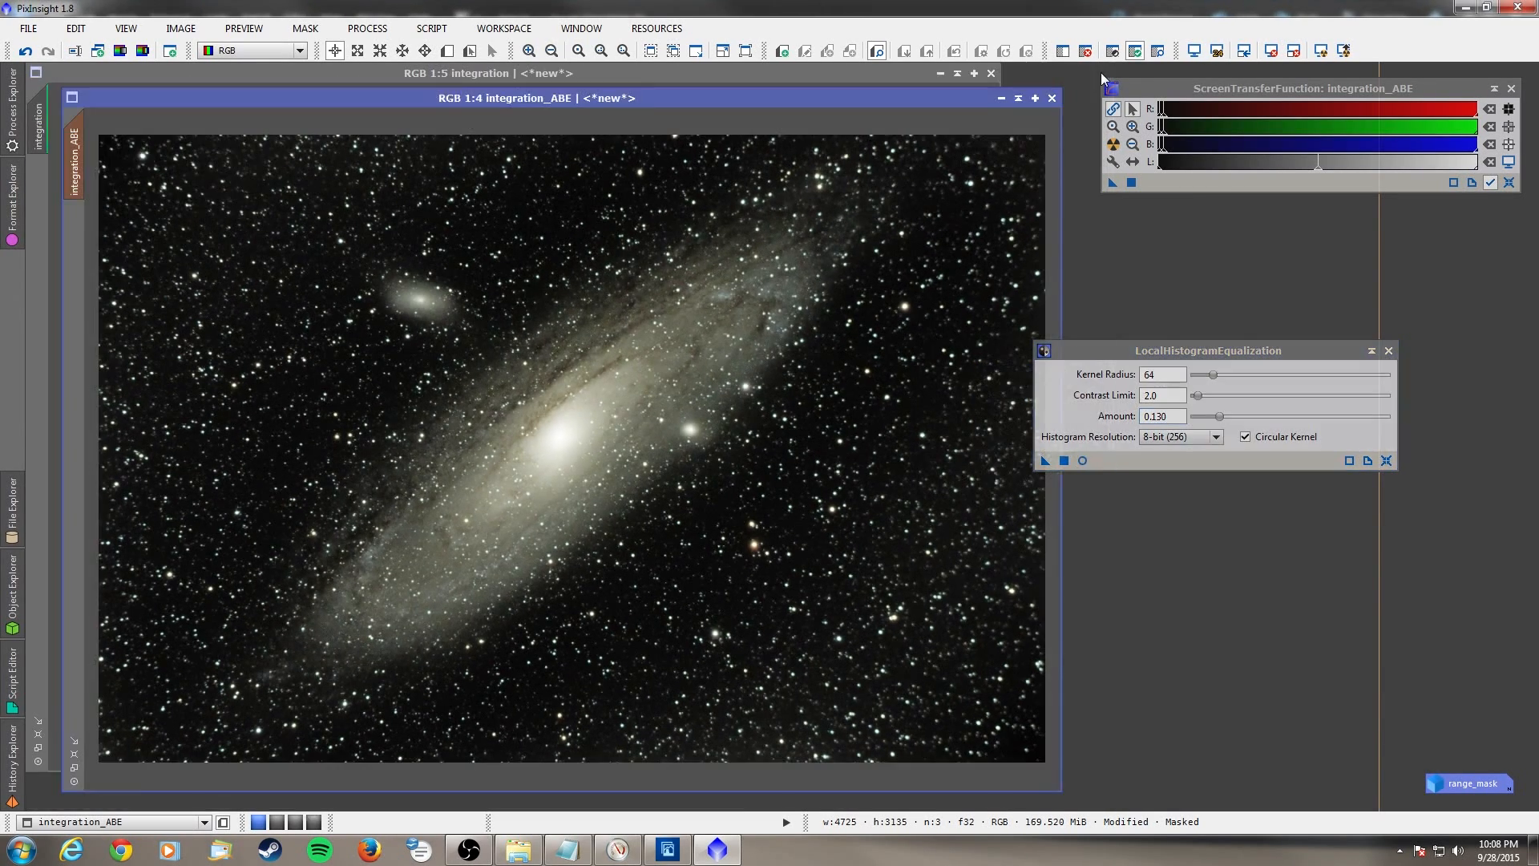
left_click(1389, 351)
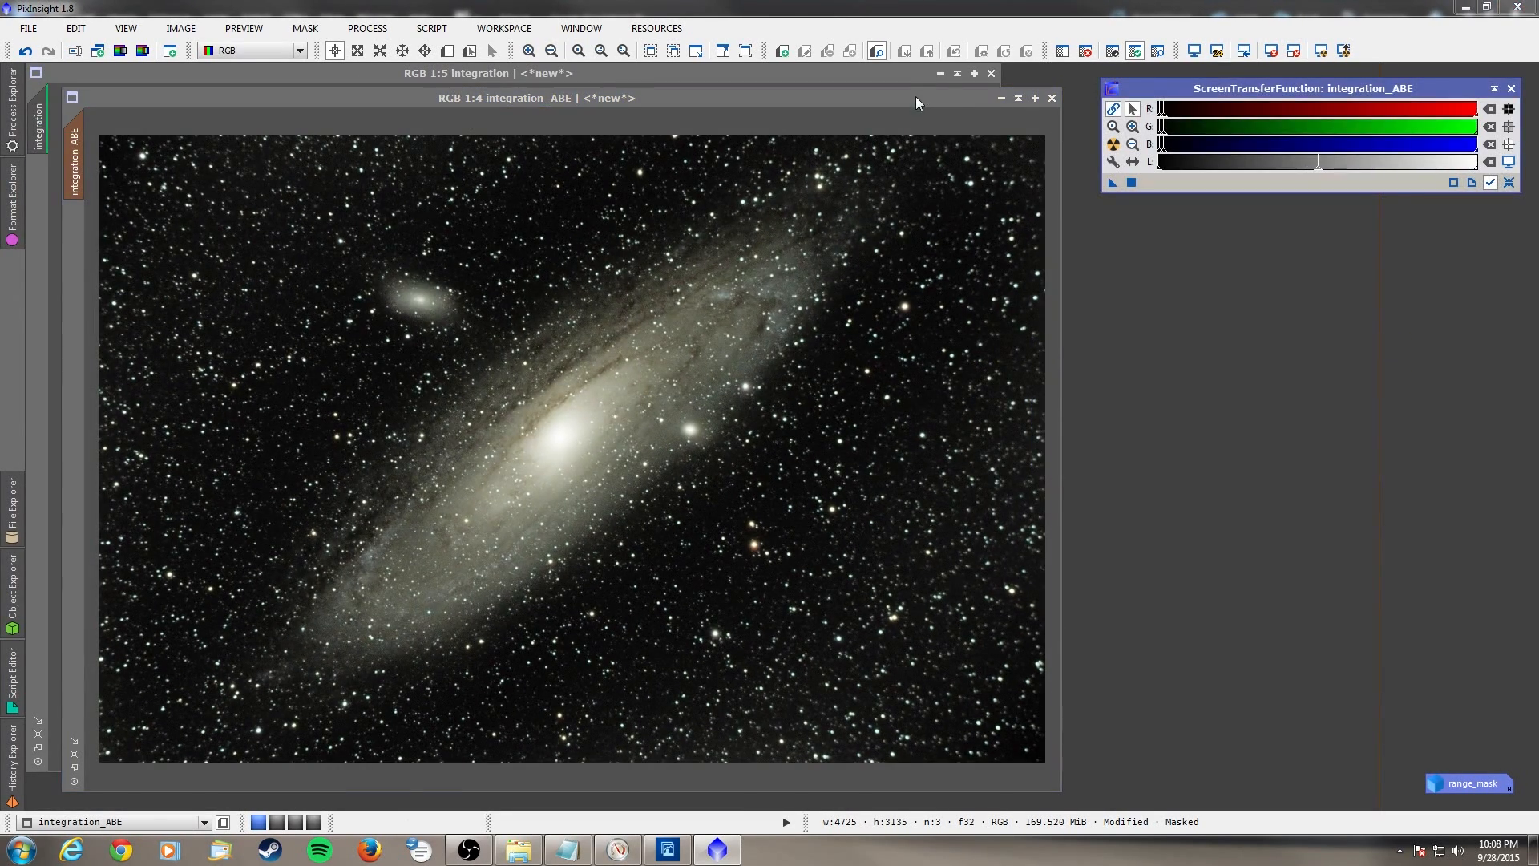
- Maximize the integration_ABE image window to inspect the processed galaxy
double_click(915, 97)
scroll(882, 363, "up", 1)
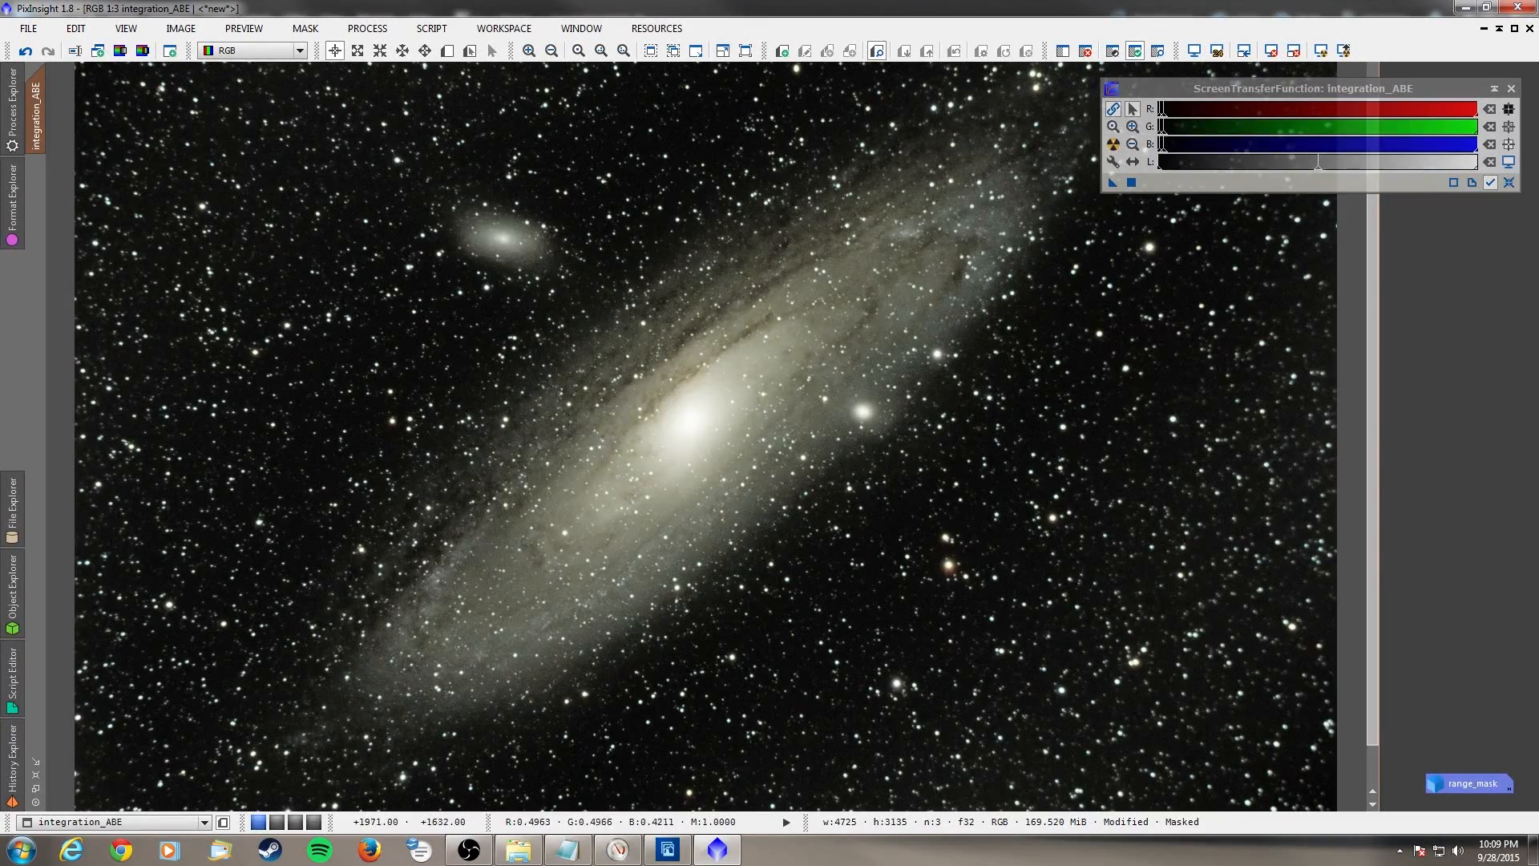
scroll(601, 475, "down", 1)
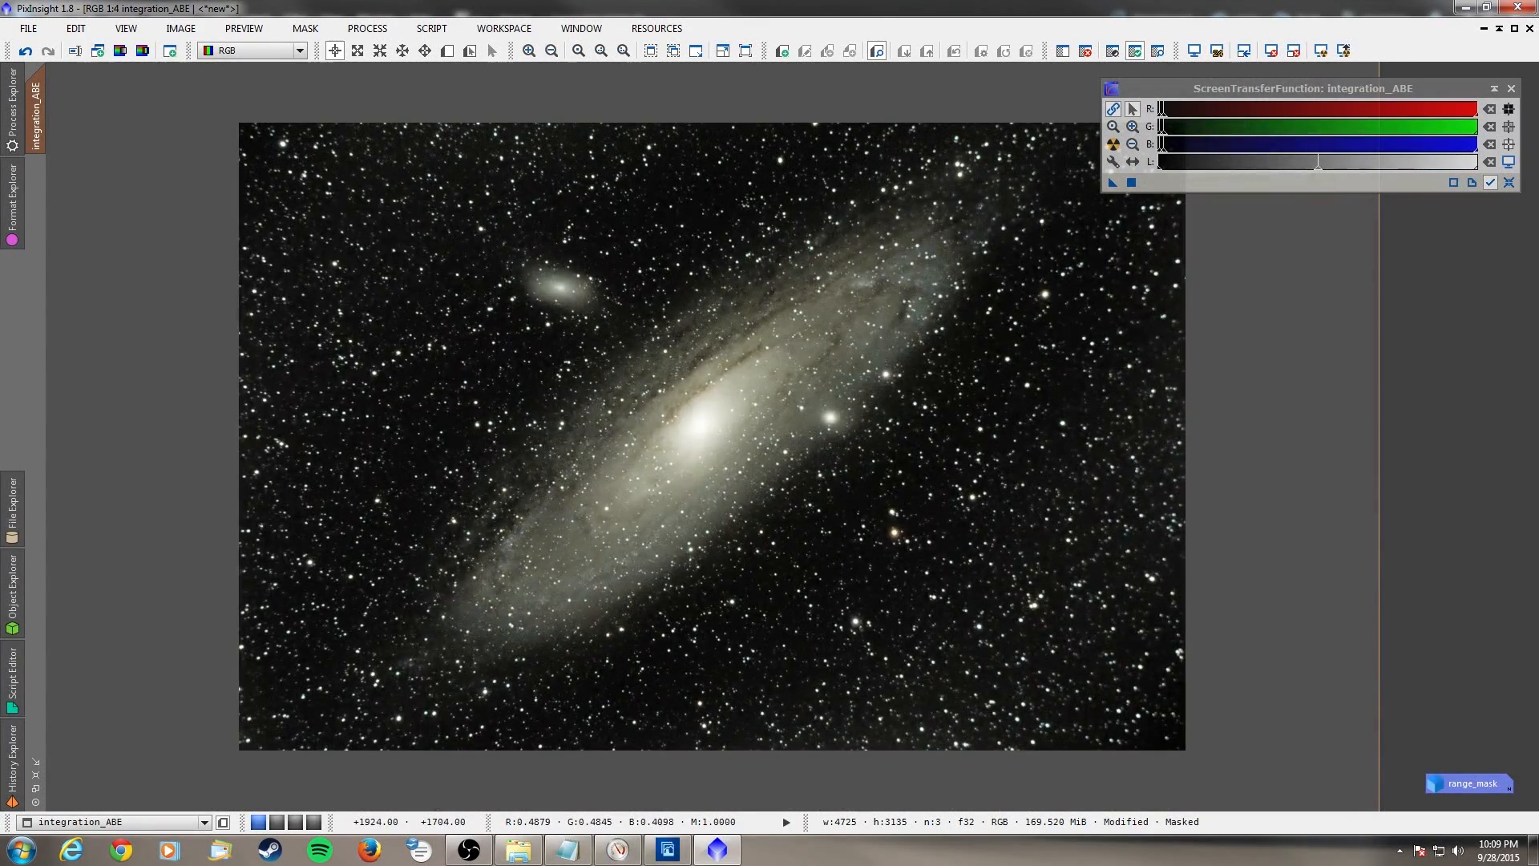
- Open the raw frame IMG_3926 from the lightm31 folder in Photoshop Elements for comparison, and return to PixInsight
mouse_move(521, 858)
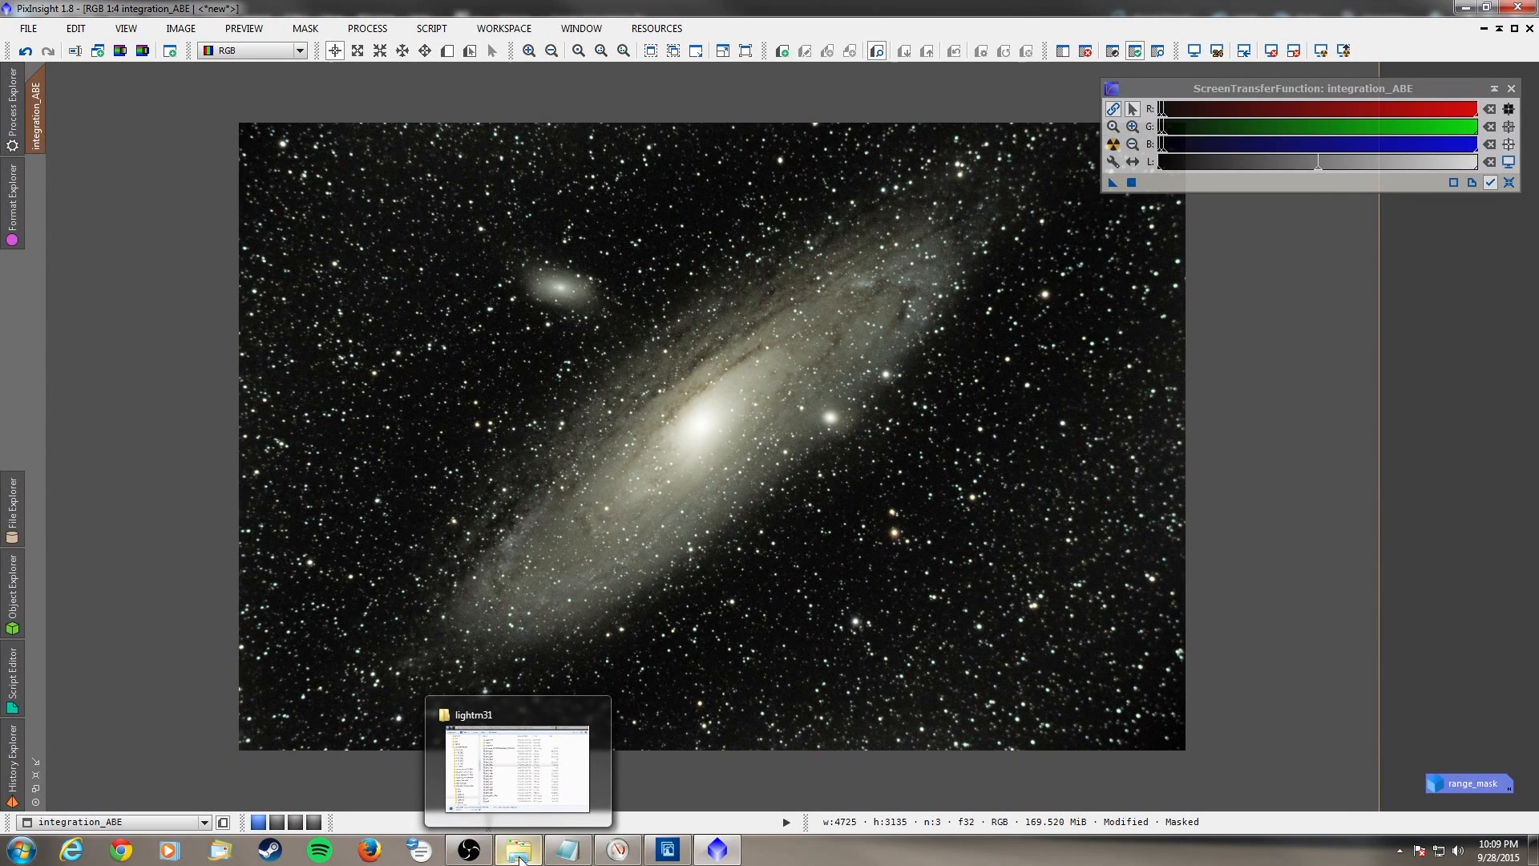
left_click(519, 857)
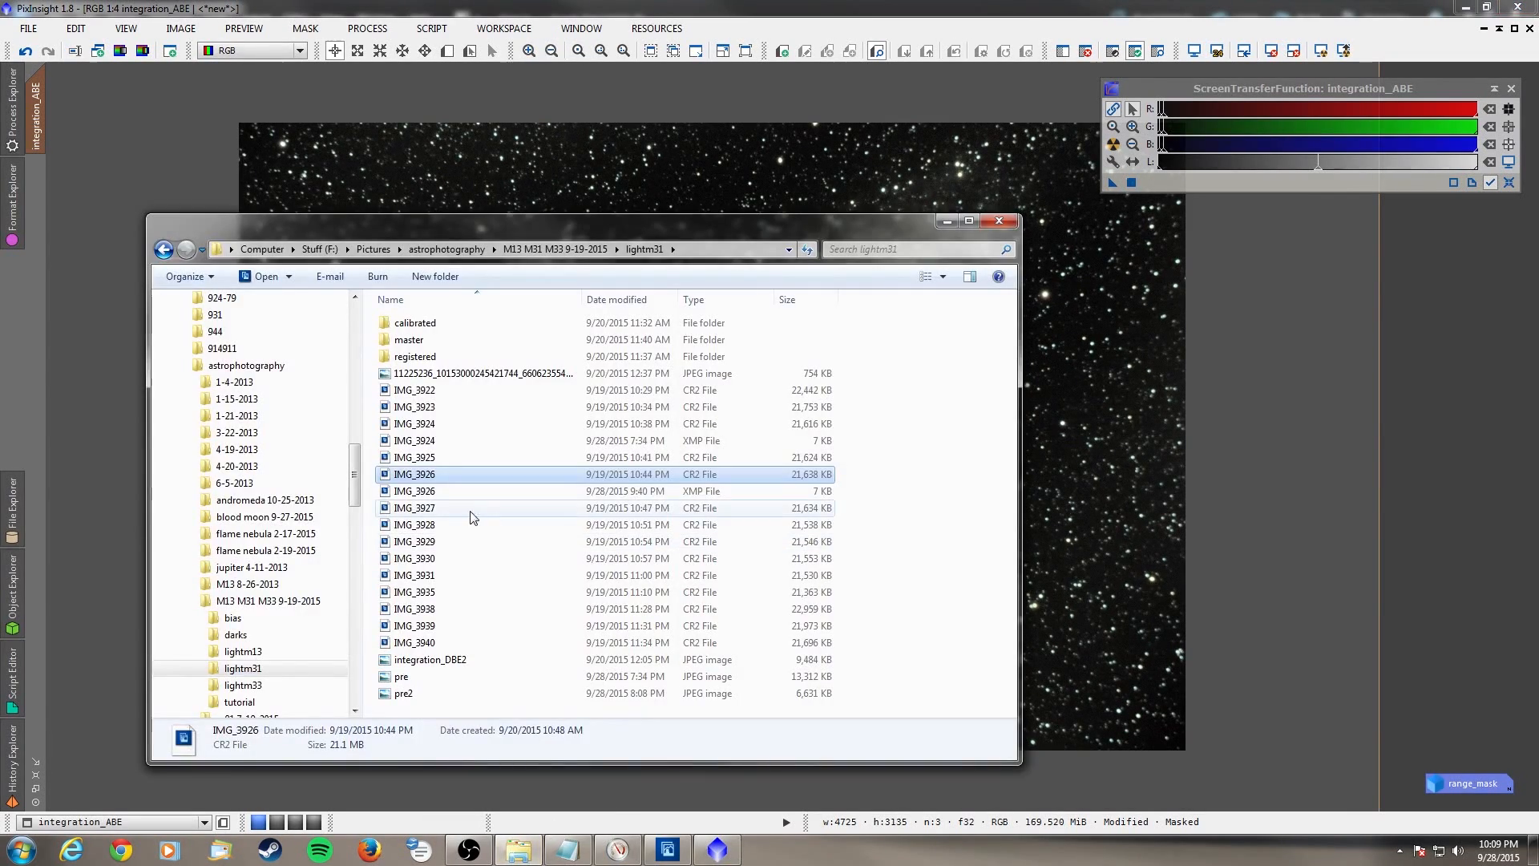
double_click(440, 474)
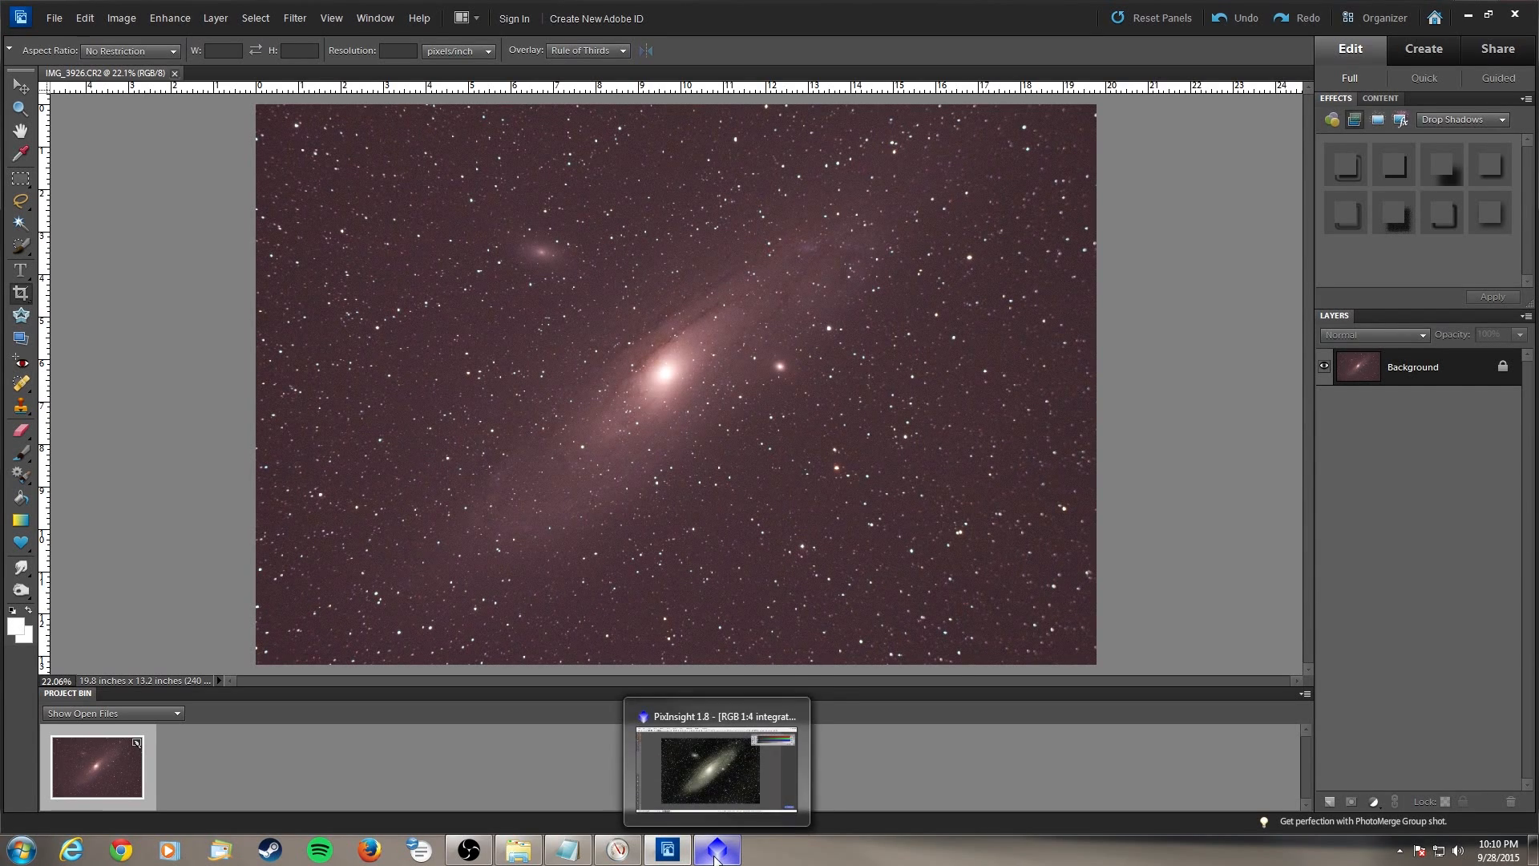
left_click(716, 761)
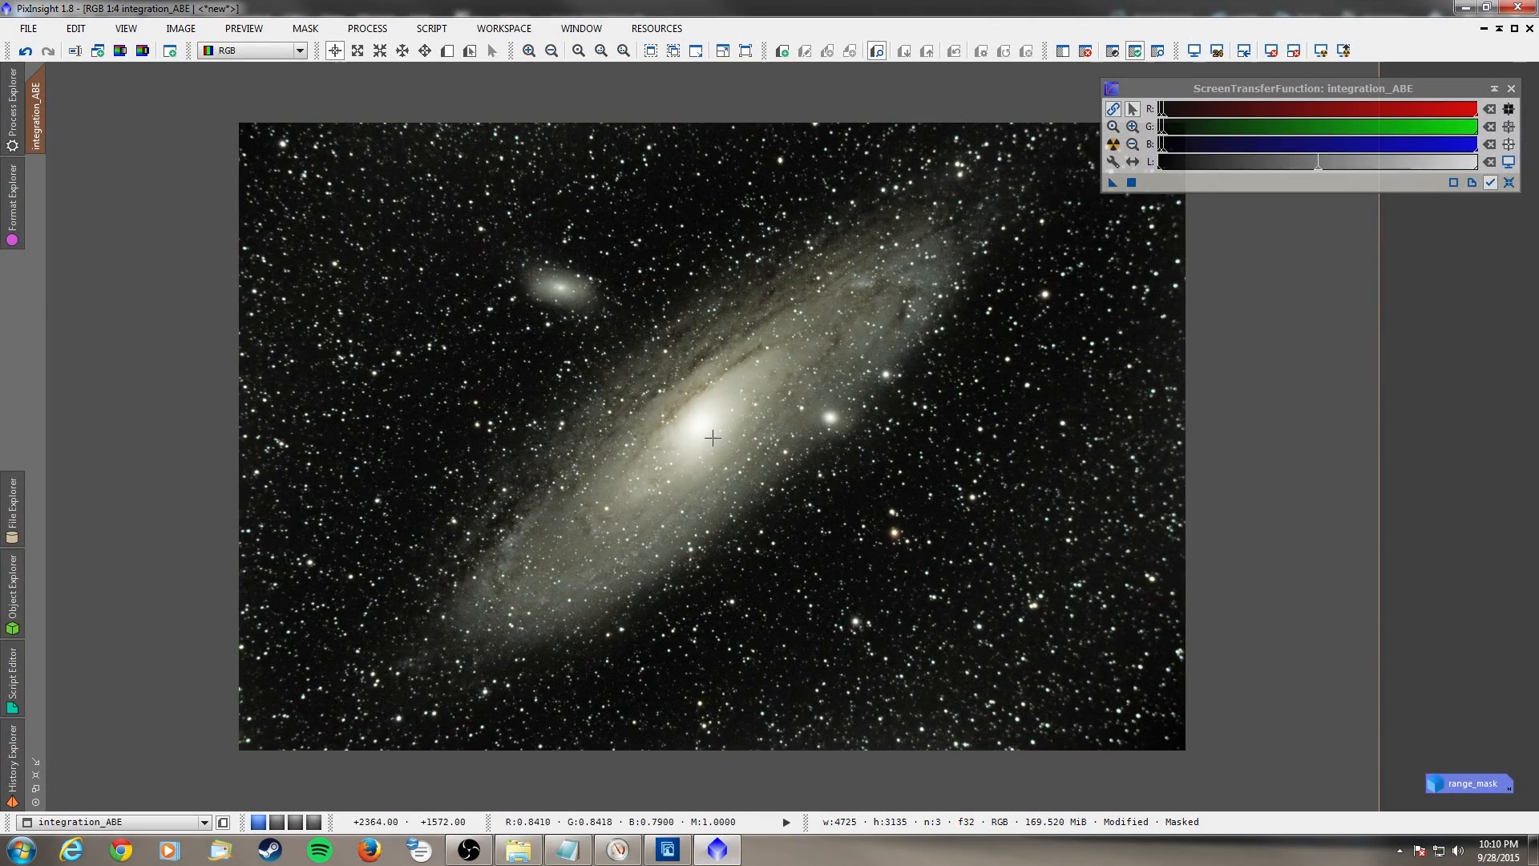